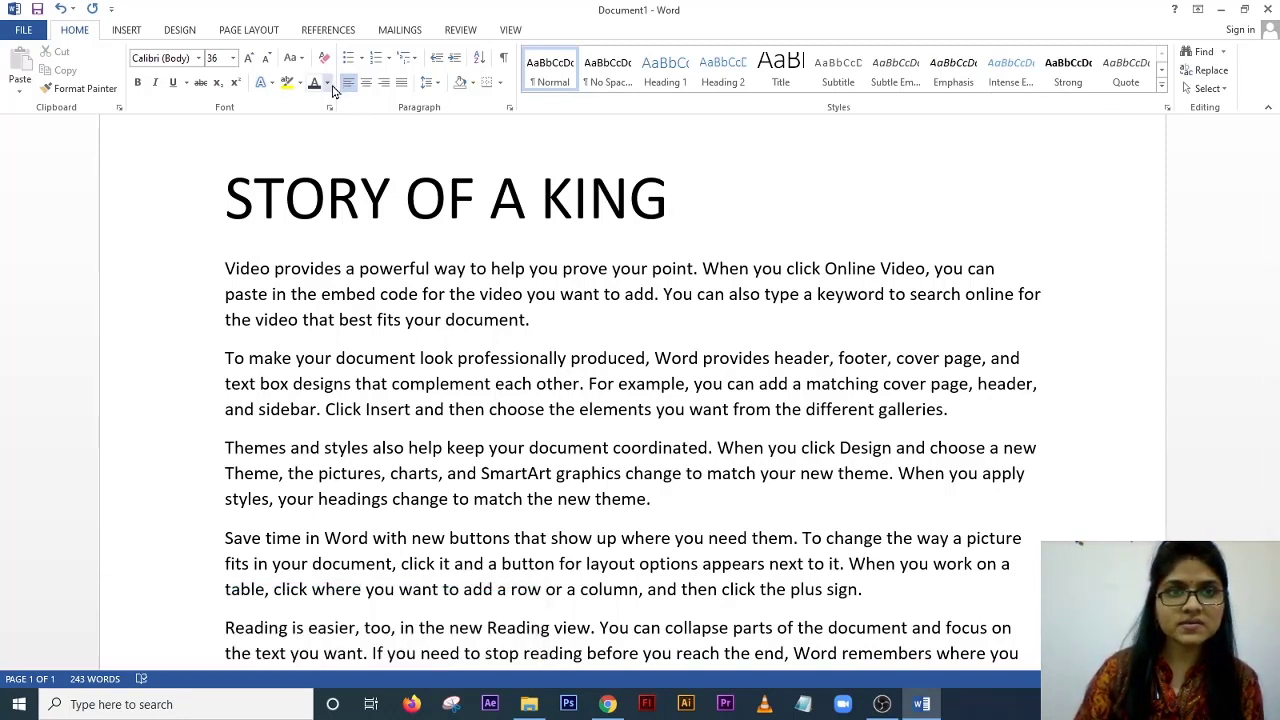
- Select the title STORY OF A KING and change its case to Sentence case
{"action": "left_click", "coordinate": [297, 58]}
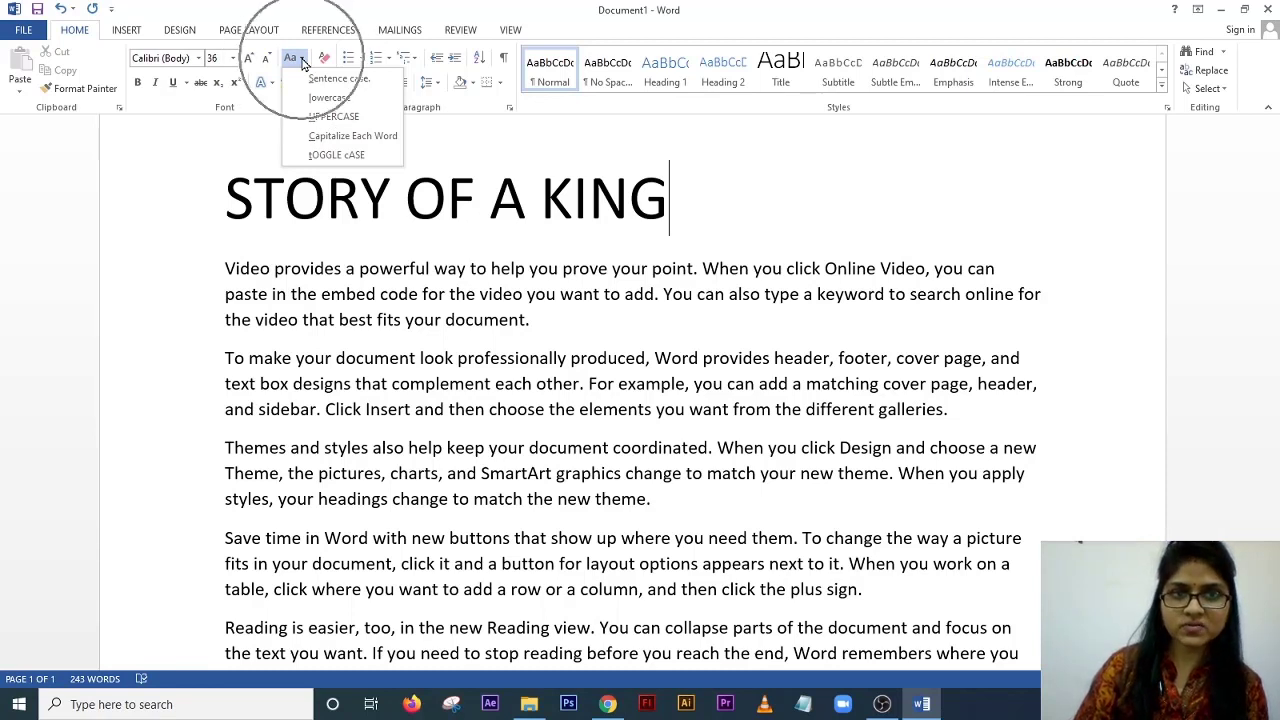
{"action": "left_click", "coordinate": [200, 230]}
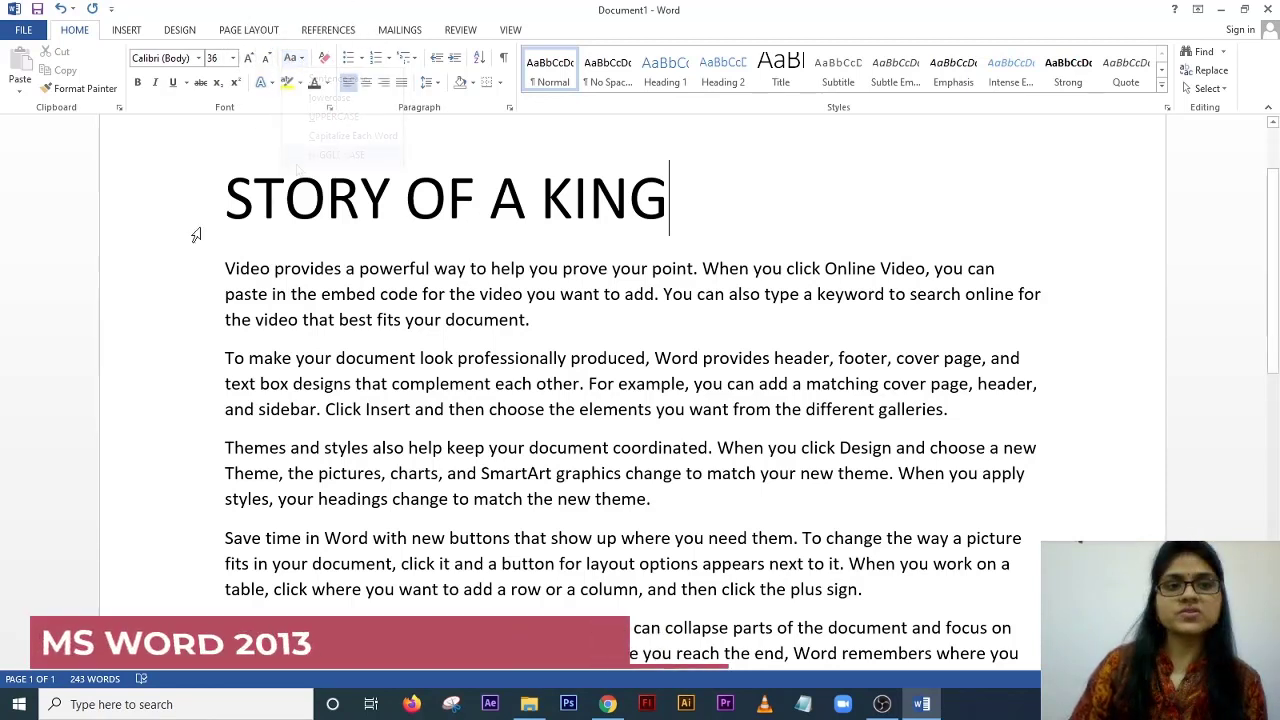
{"action": "left_click_drag", "start_coordinate": [222, 198], "coordinate": [704, 179]}
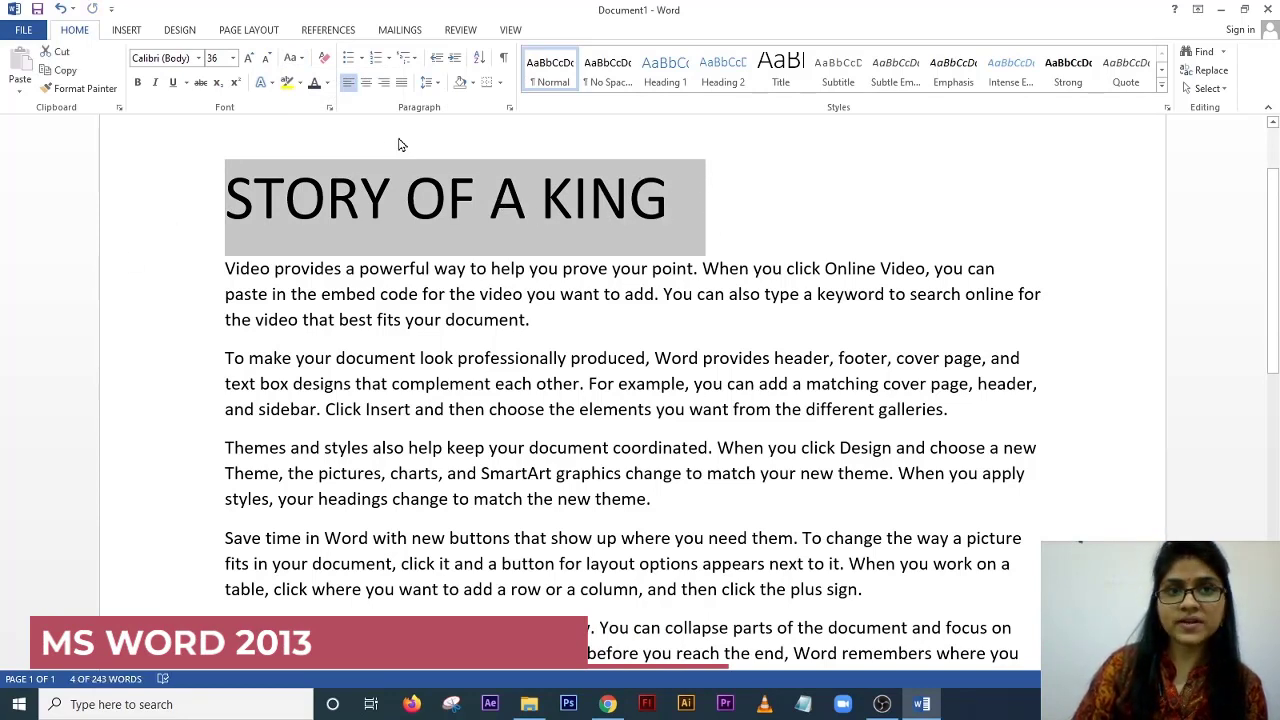
{"action": "left_click", "coordinate": [305, 63]}
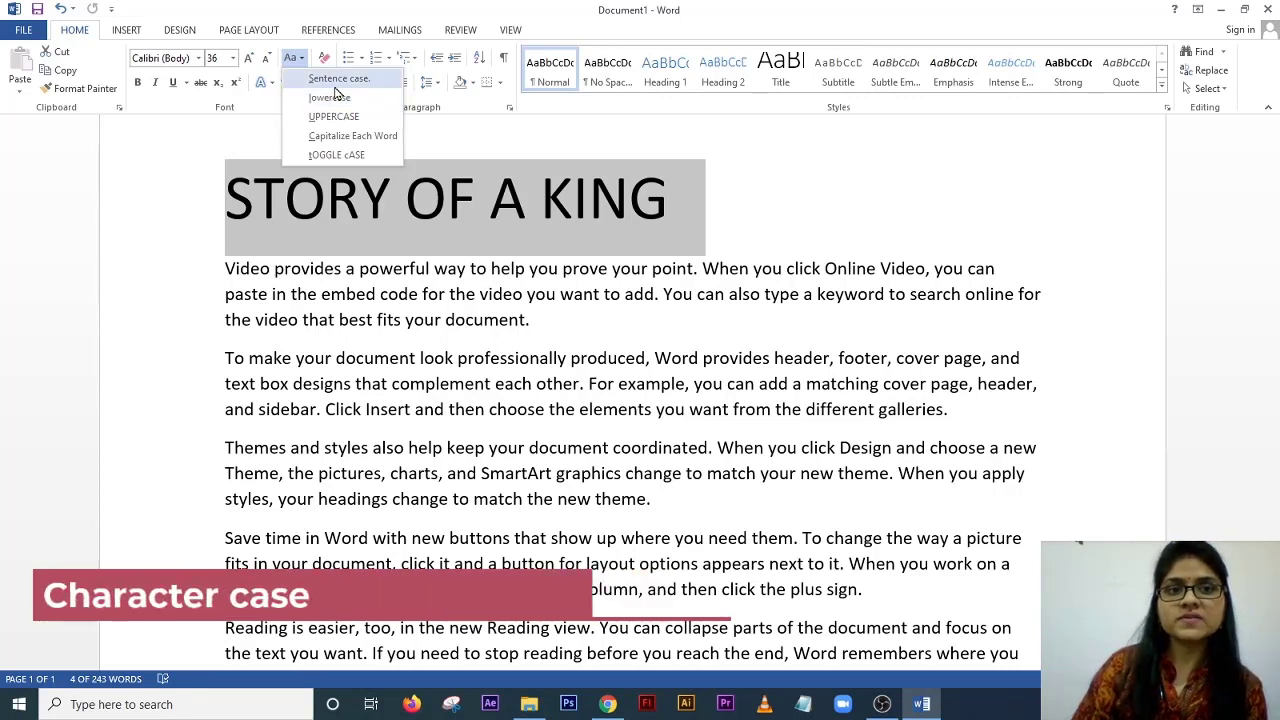
{"action": "left_click", "coordinate": [340, 80]}
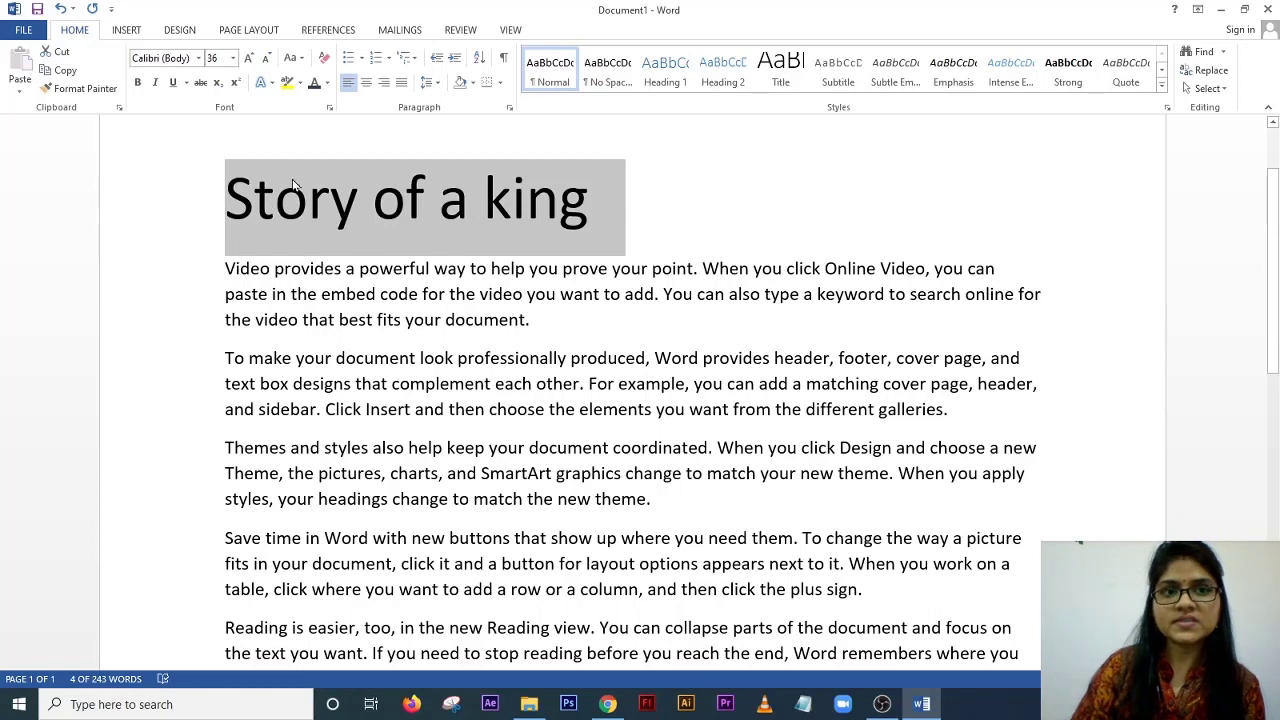
- Convert the selected title to lowercase, followed by UPPERCASE
{"action": "left_click", "coordinate": [297, 58]}
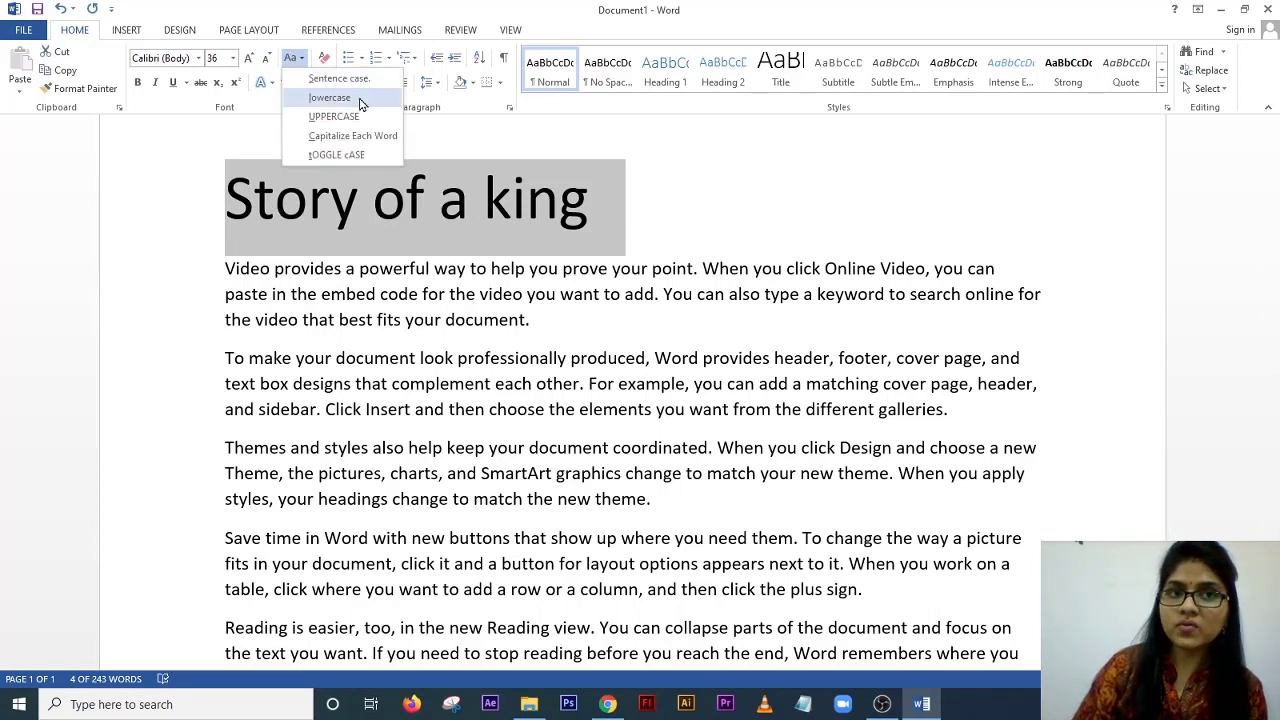
{"action": "left_click", "coordinate": [330, 97]}
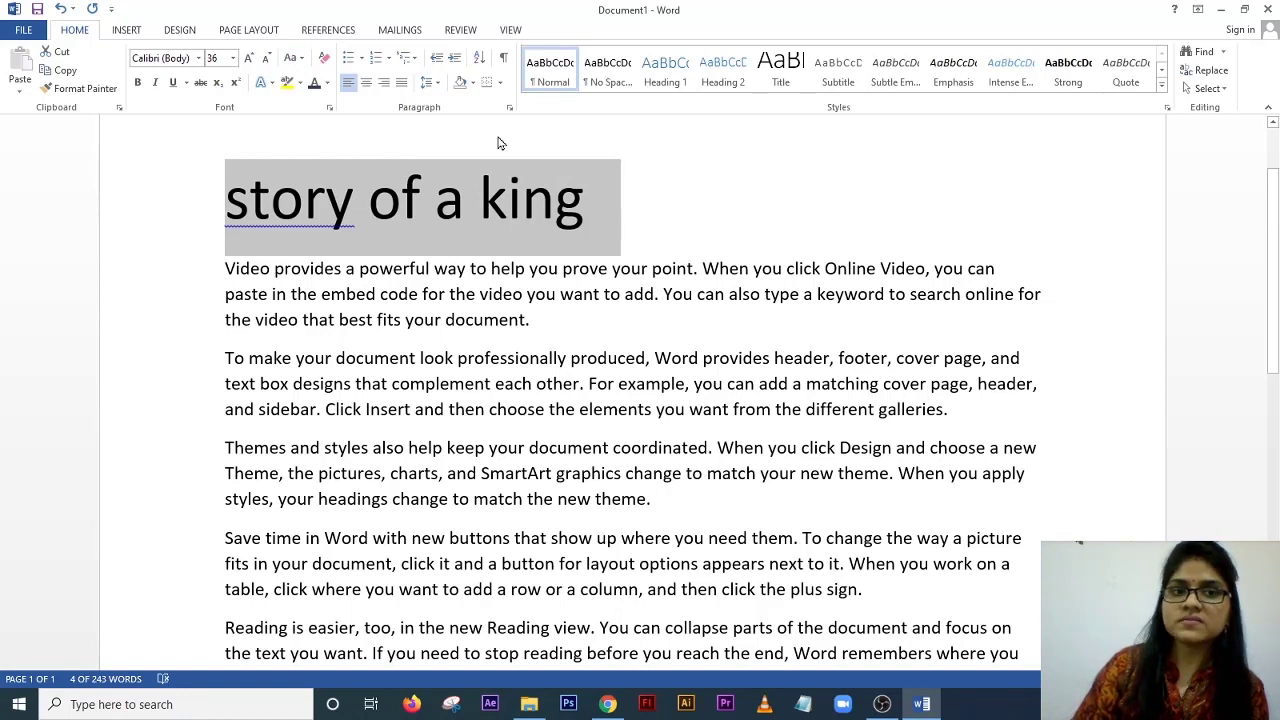
{"action": "left_click", "coordinate": [293, 58]}
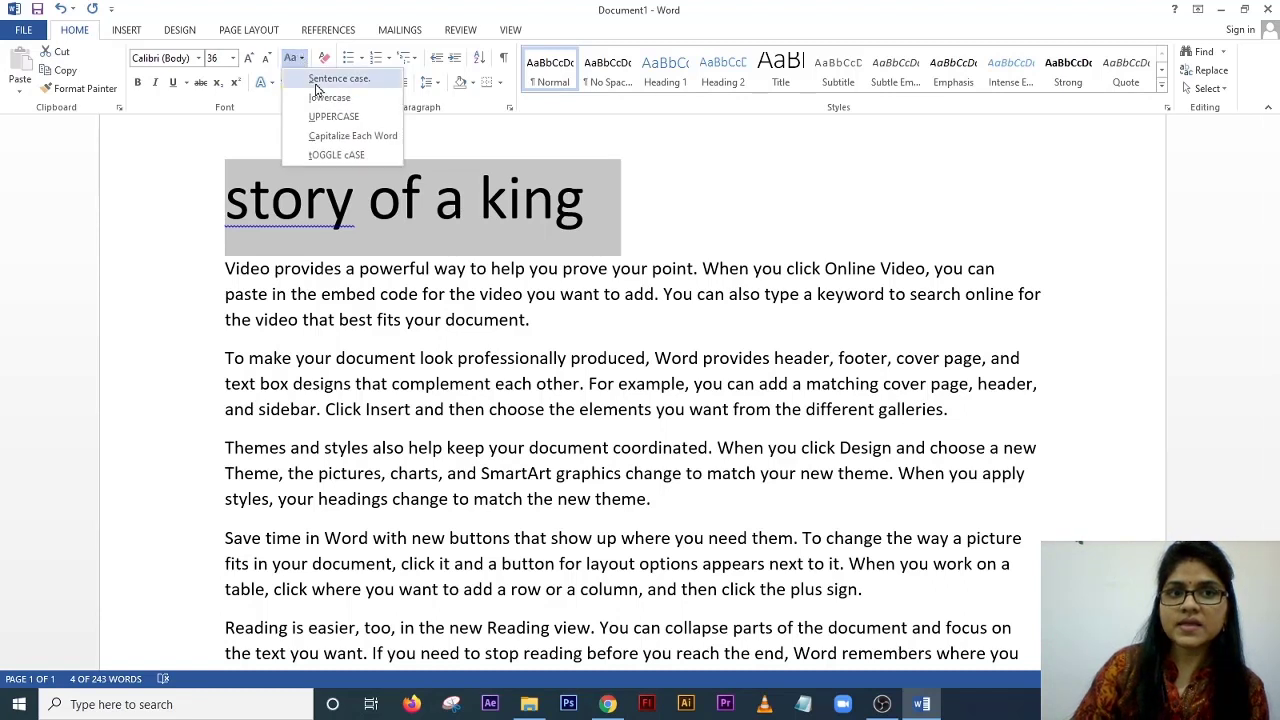
{"action": "left_click", "coordinate": [330, 117]}
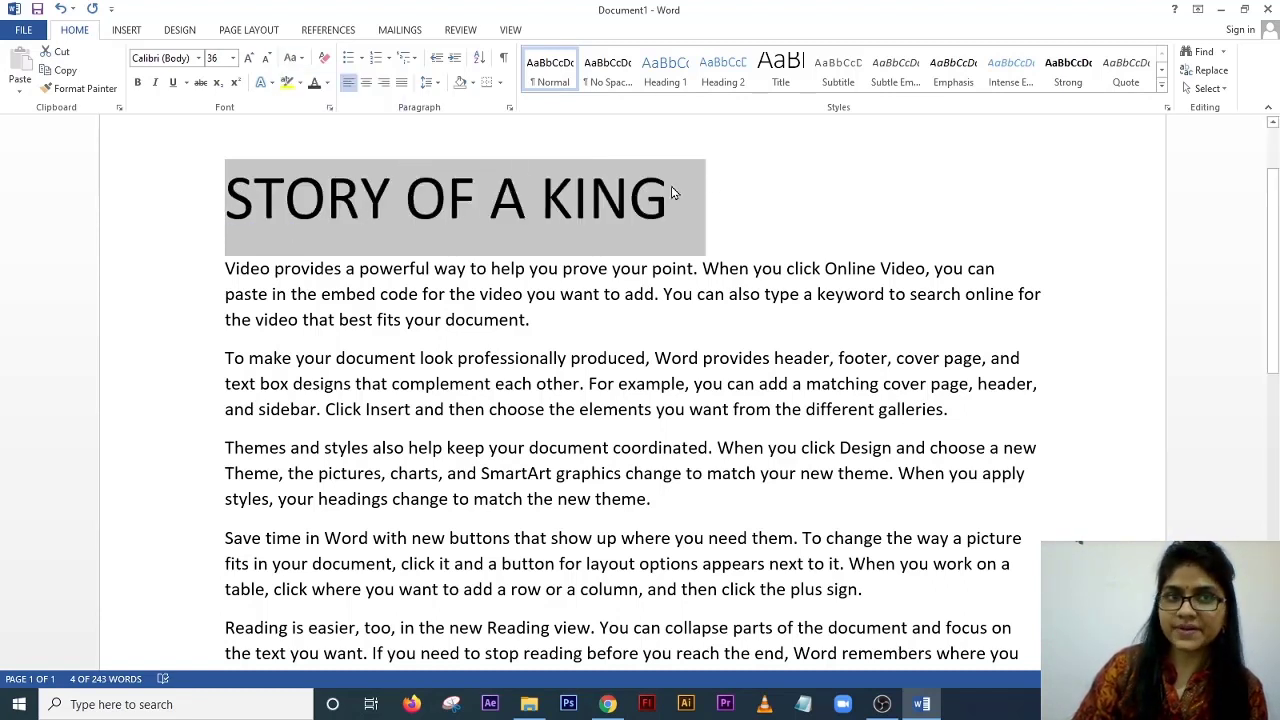
- Apply Capitalize Each Word to the title and select its words' initial letters one by one
{"action": "left_click", "coordinate": [293, 58]}
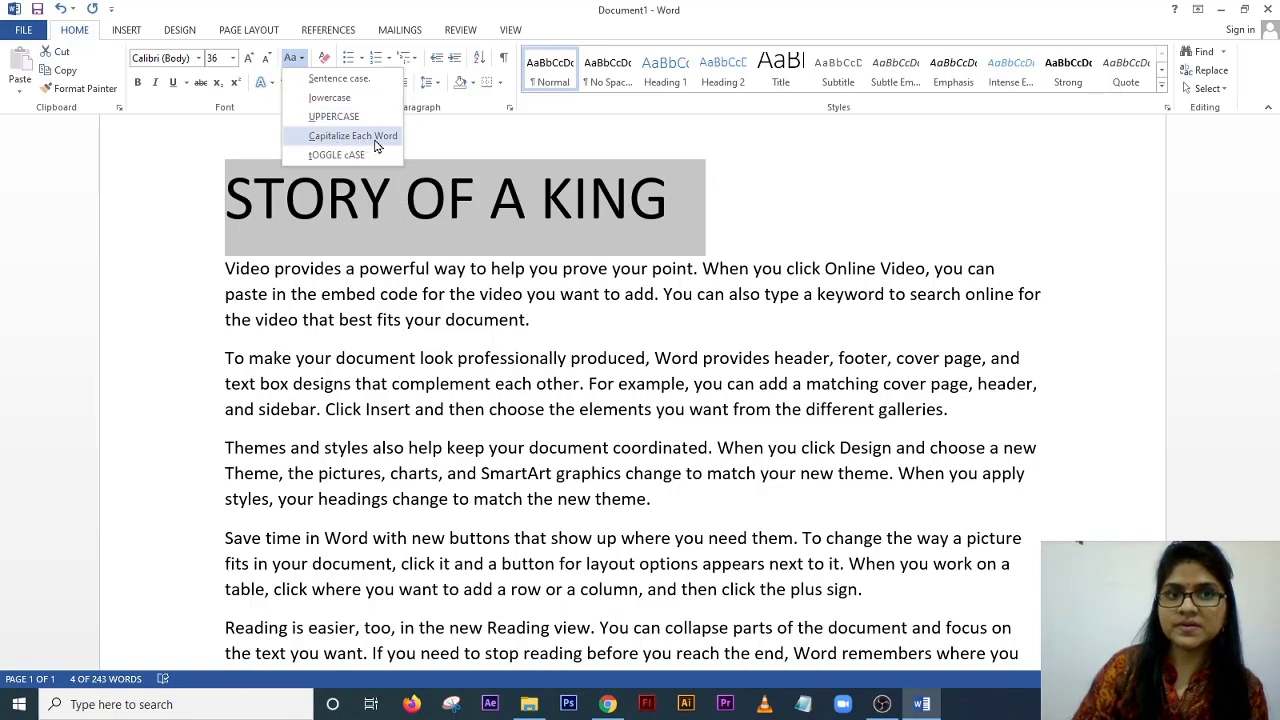
{"action": "left_click", "coordinate": [376, 140]}
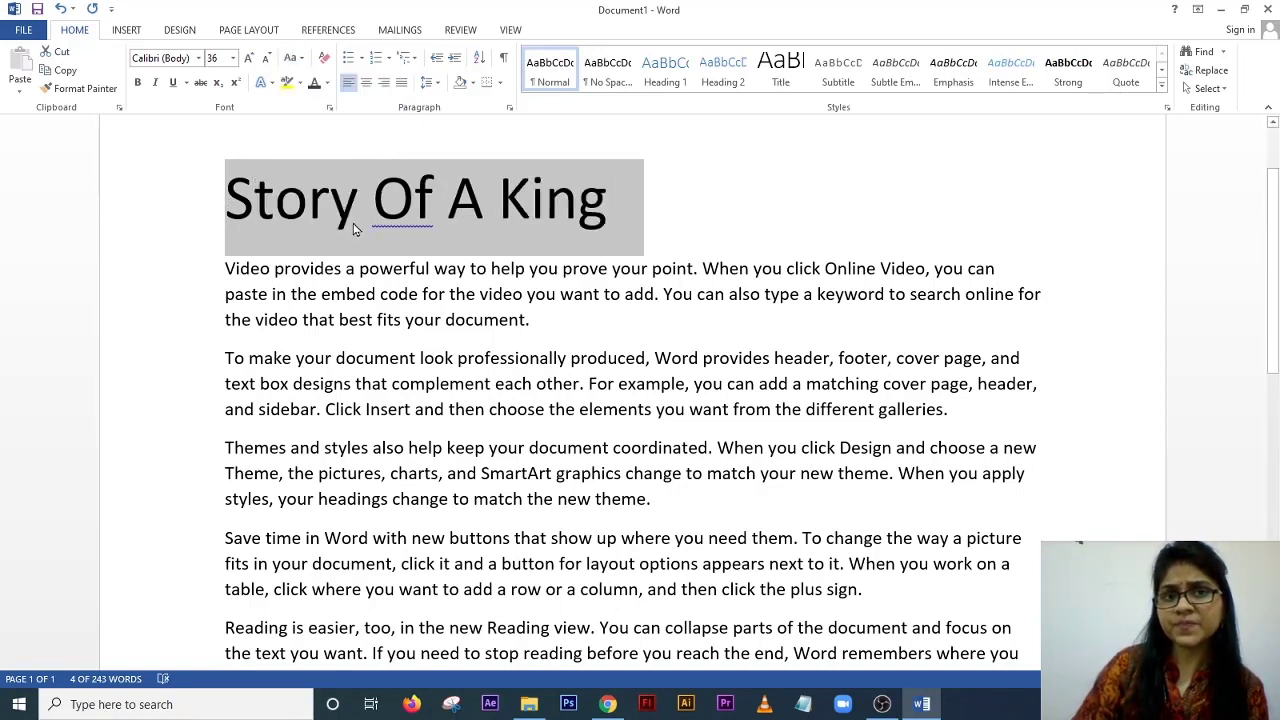
{"action": "left_click", "coordinate": [253, 243]}
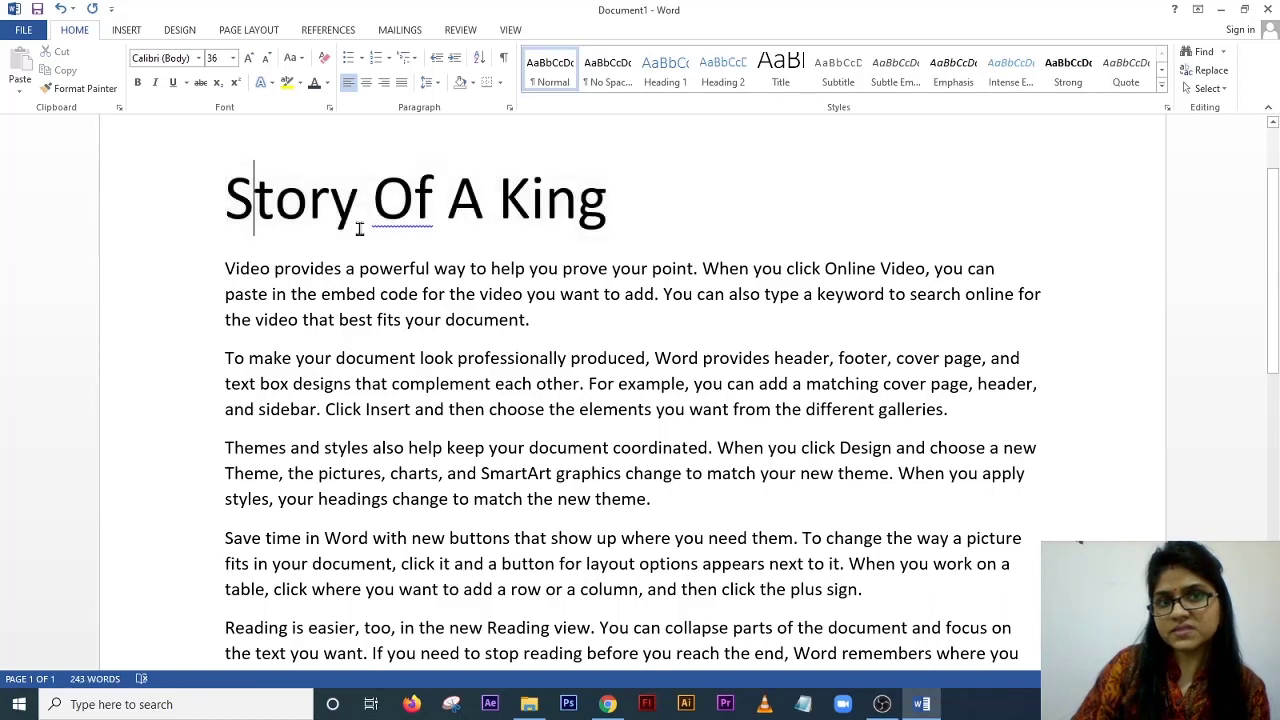
{"action": "left_click_drag", "start_coordinate": [412, 225], "coordinate": [387, 224]}
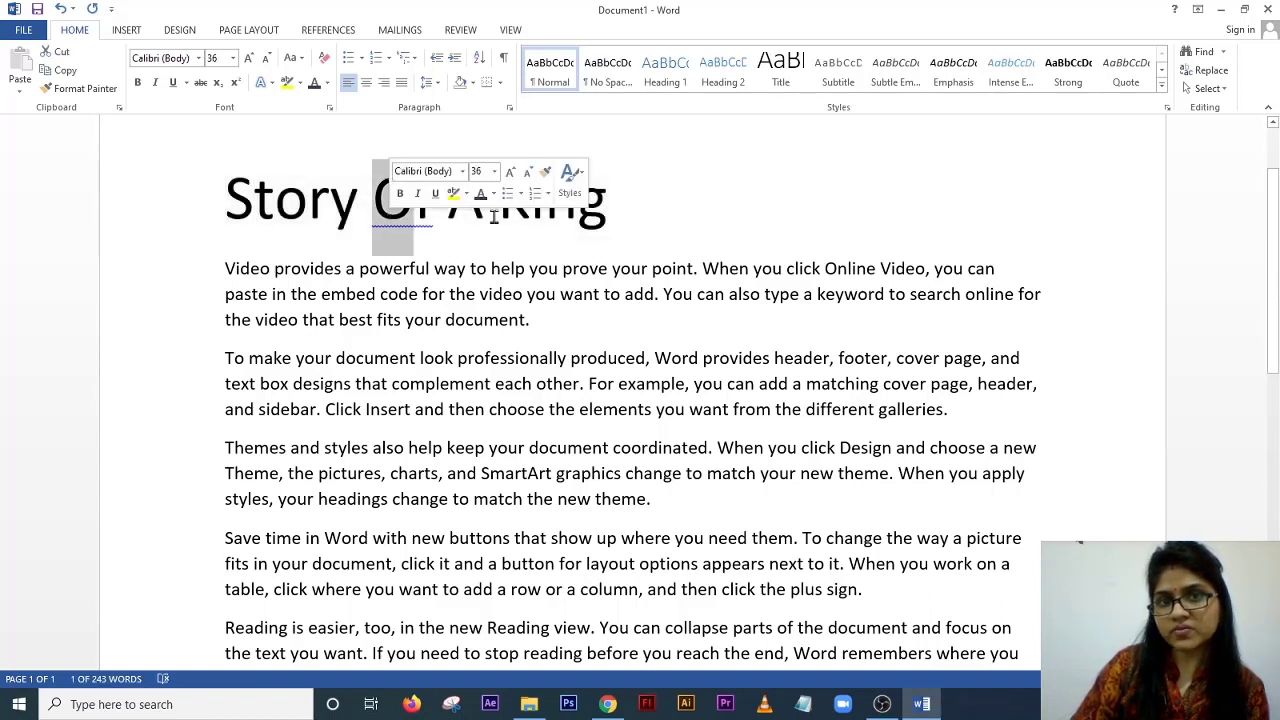
{"action": "left_click_drag", "start_coordinate": [484, 216], "coordinate": [450, 216]}
{"action": "mouse_move", "coordinate": [532, 212]}
{"action": "left_mouse_down"}
{"action": "mouse_move", "coordinate": [517, 203]}
{"action": "mouse_move", "coordinate": [512, 215]}
{"action": "left_mouse_up"}
{"action": "left_click_drag", "start_coordinate": [258, 205], "coordinate": [226, 205]}
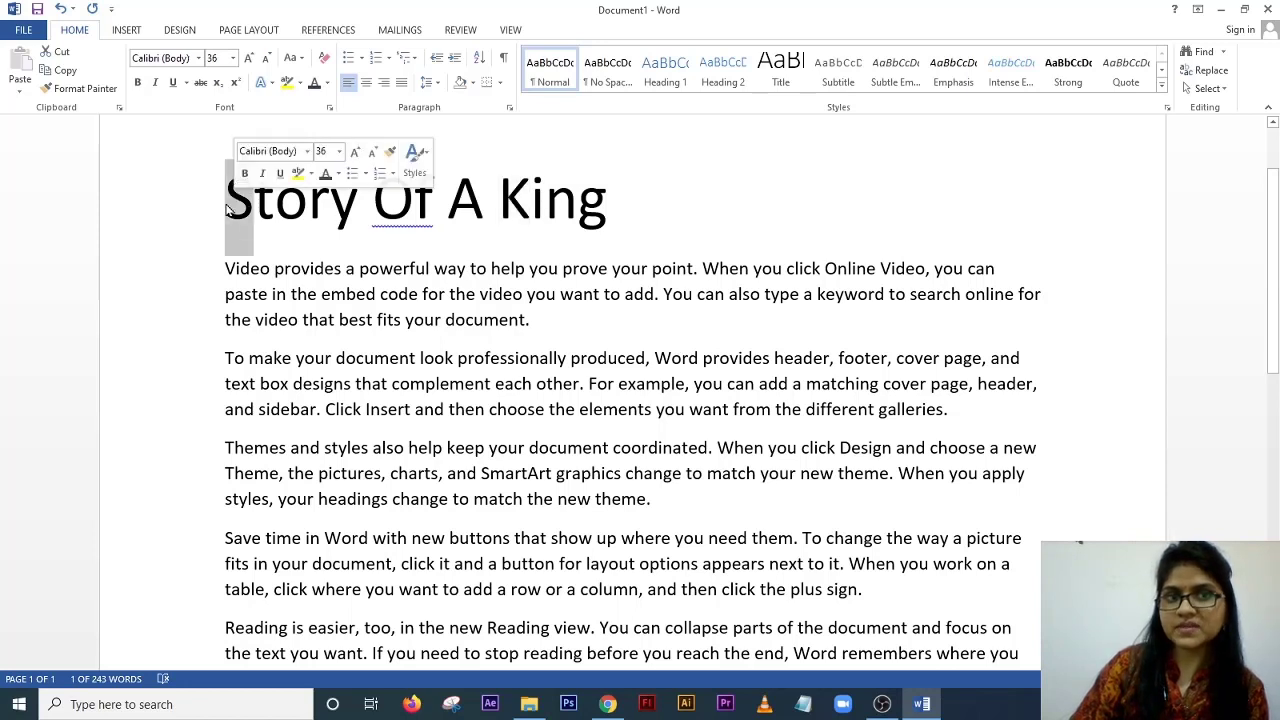
- Reselect the whole title and apply tOGGLE cASE to it
{"action": "triple_click", "coordinate": [240, 200]}
{"action": "left_click", "coordinate": [295, 57]}
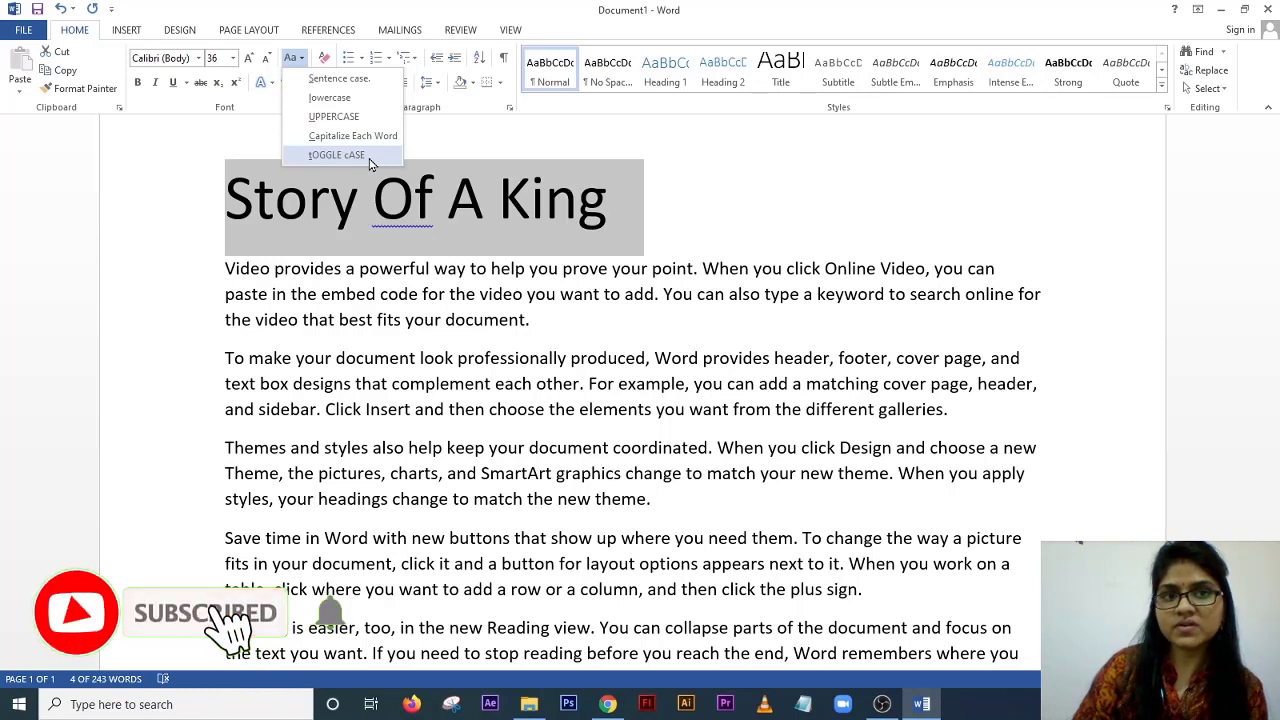
{"action": "left_click", "coordinate": [370, 163]}
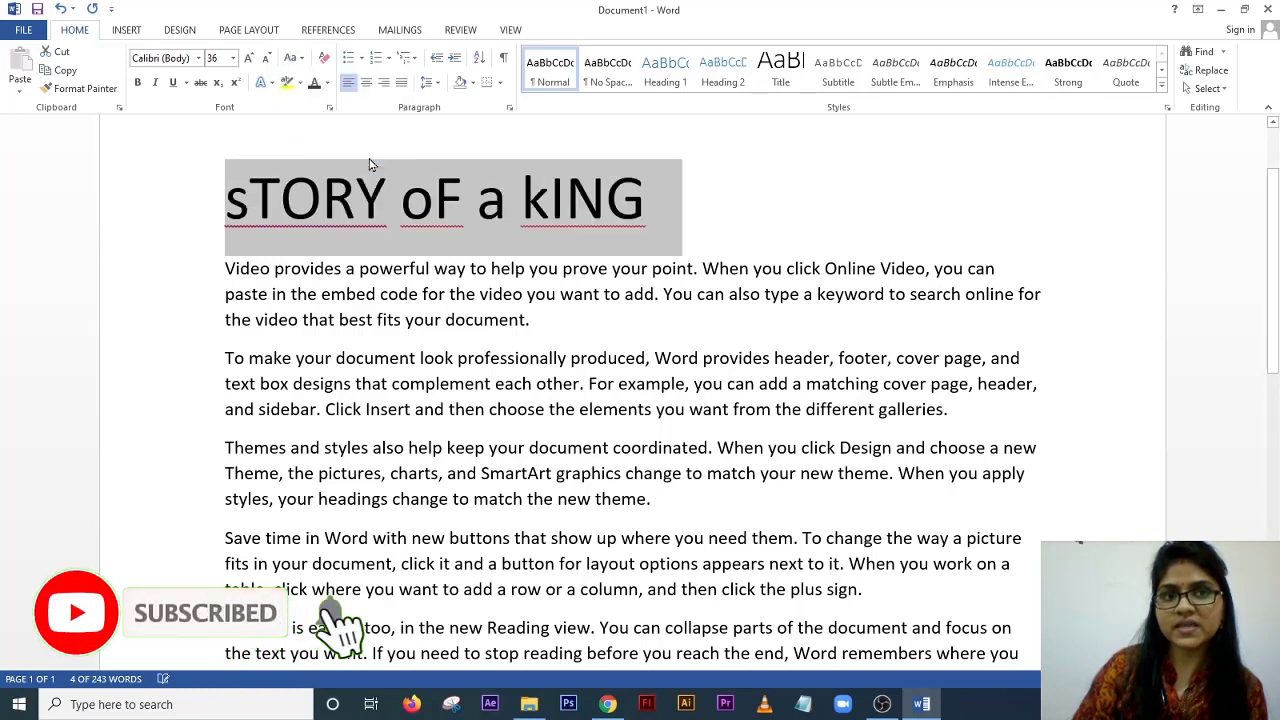
- Undo the recent case changes on the title back to its sentence-case version
{"action": "left_click", "coordinate": [227, 205]}
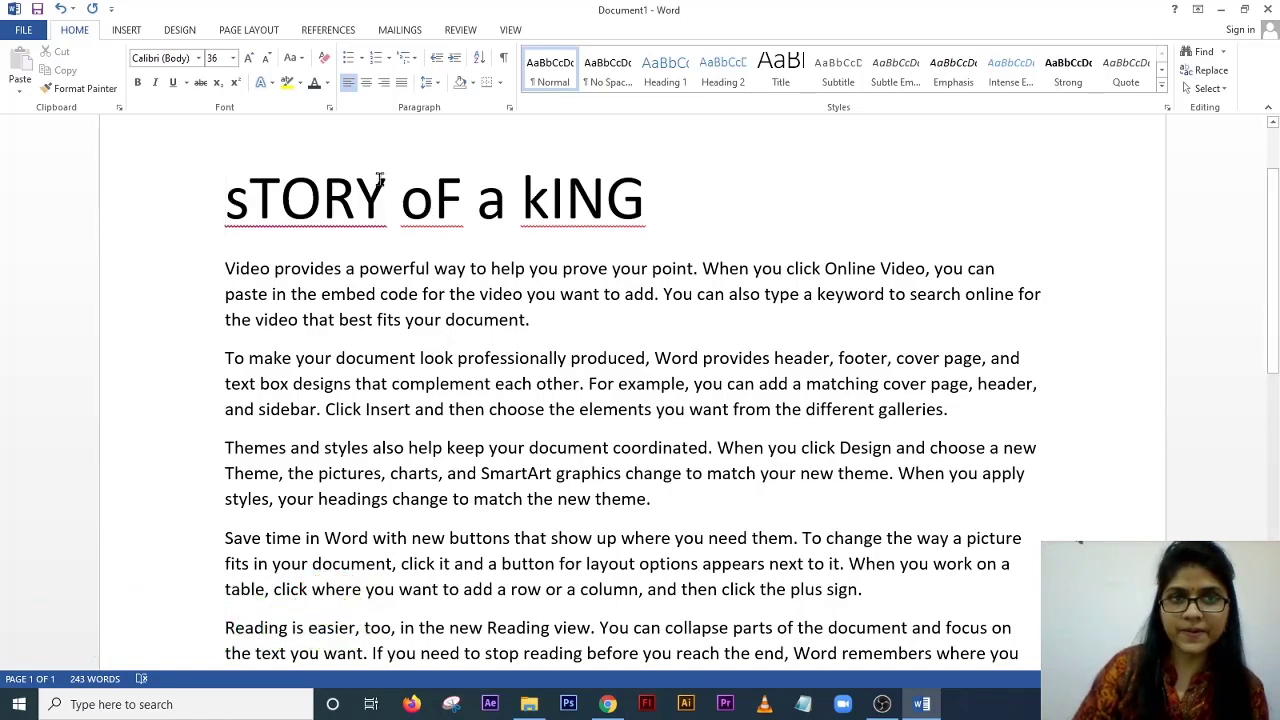
{"action": "key", "text": "ctrl+z"}
{"action": "left_click", "coordinate": [300, 58]}
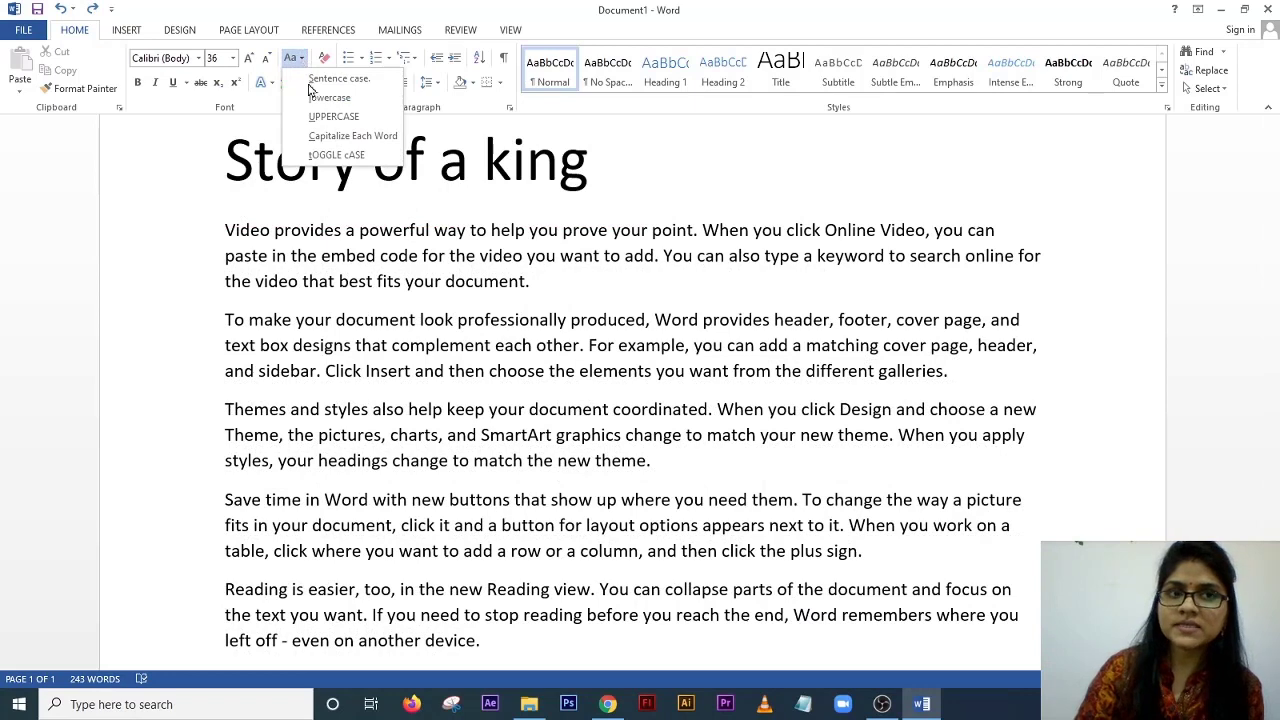
{"action": "left_click", "coordinate": [262, 291]}
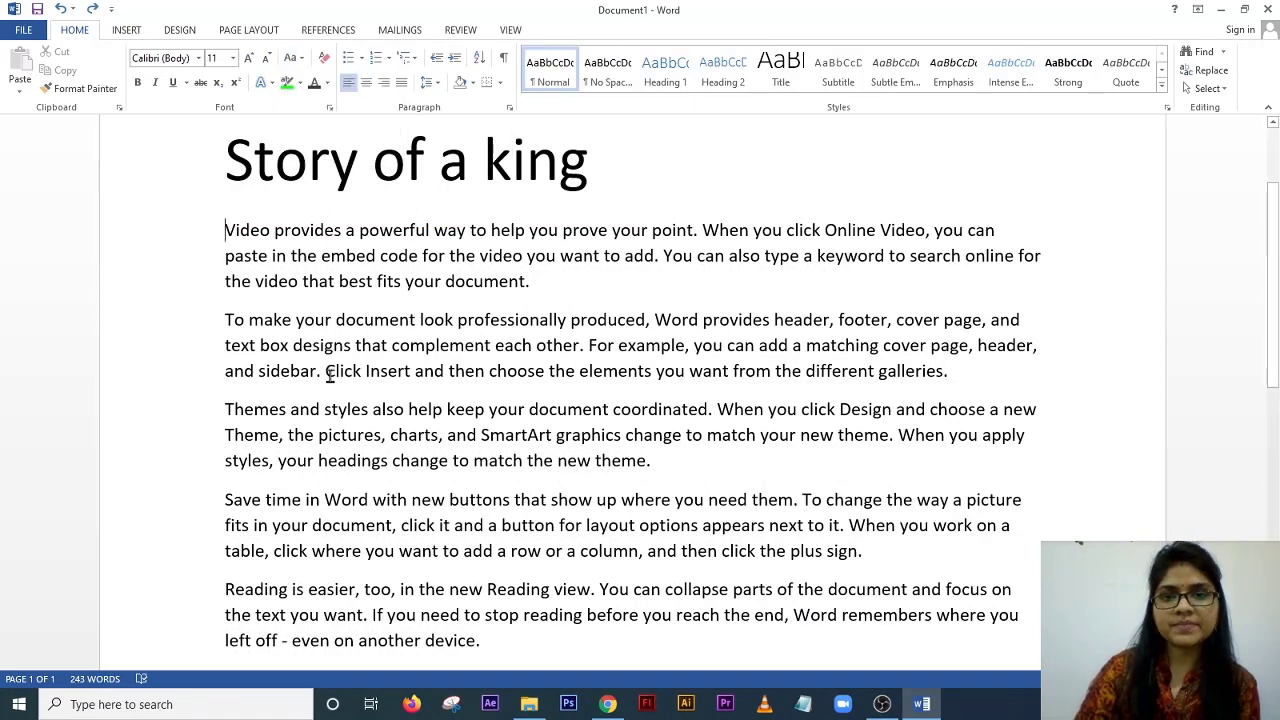
- Change all body paragraphs below the title to UPPERCASE and review the text
{"action": "scroll", "coordinate": [420, 358], "scroll_direction": "down", "scroll_amount": 1}
{"action": "scroll", "coordinate": [489, 443], "scroll_direction": "up", "scroll_amount": 1}
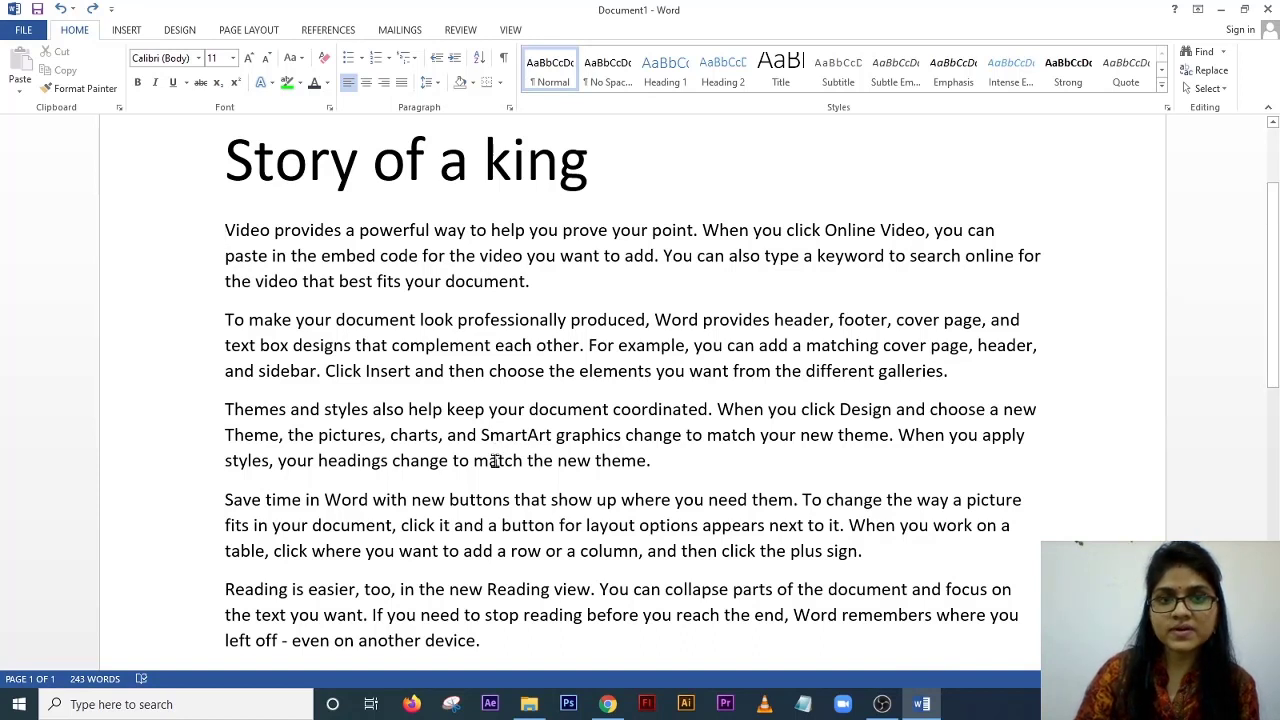
{"action": "left_click_drag", "start_coordinate": [226, 232], "coordinate": [482, 645]}
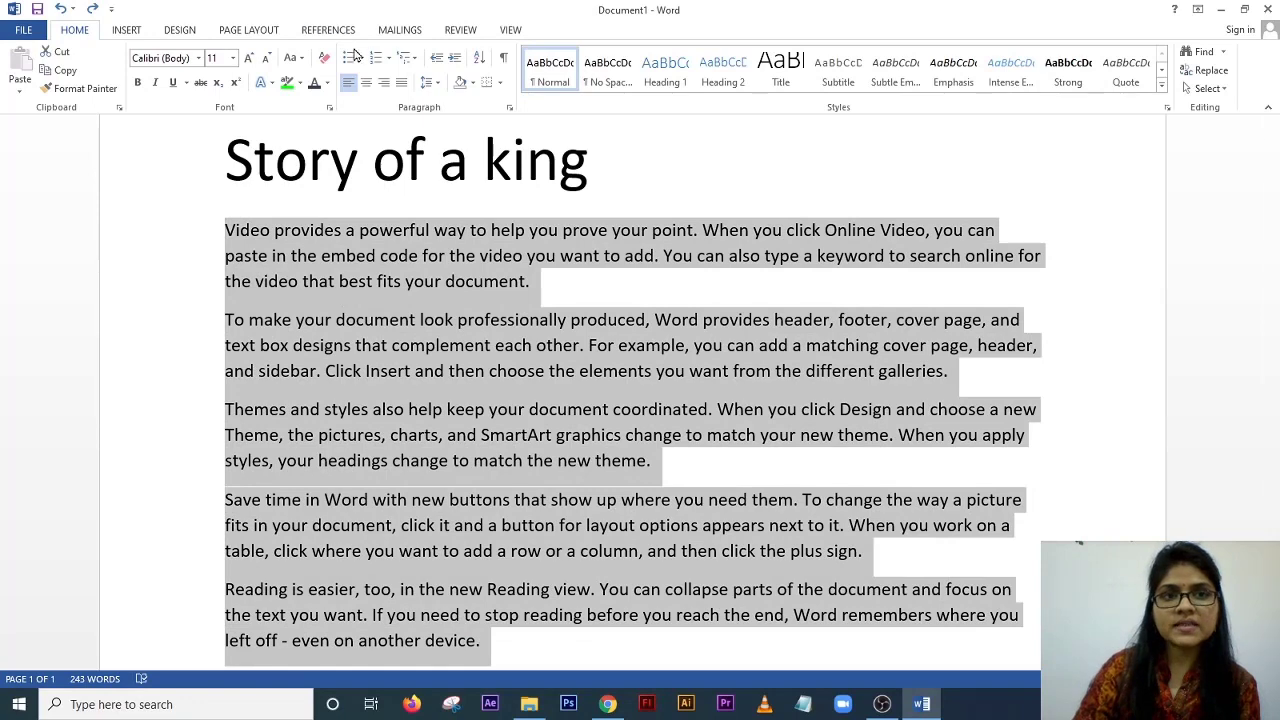
{"action": "left_click", "coordinate": [304, 58]}
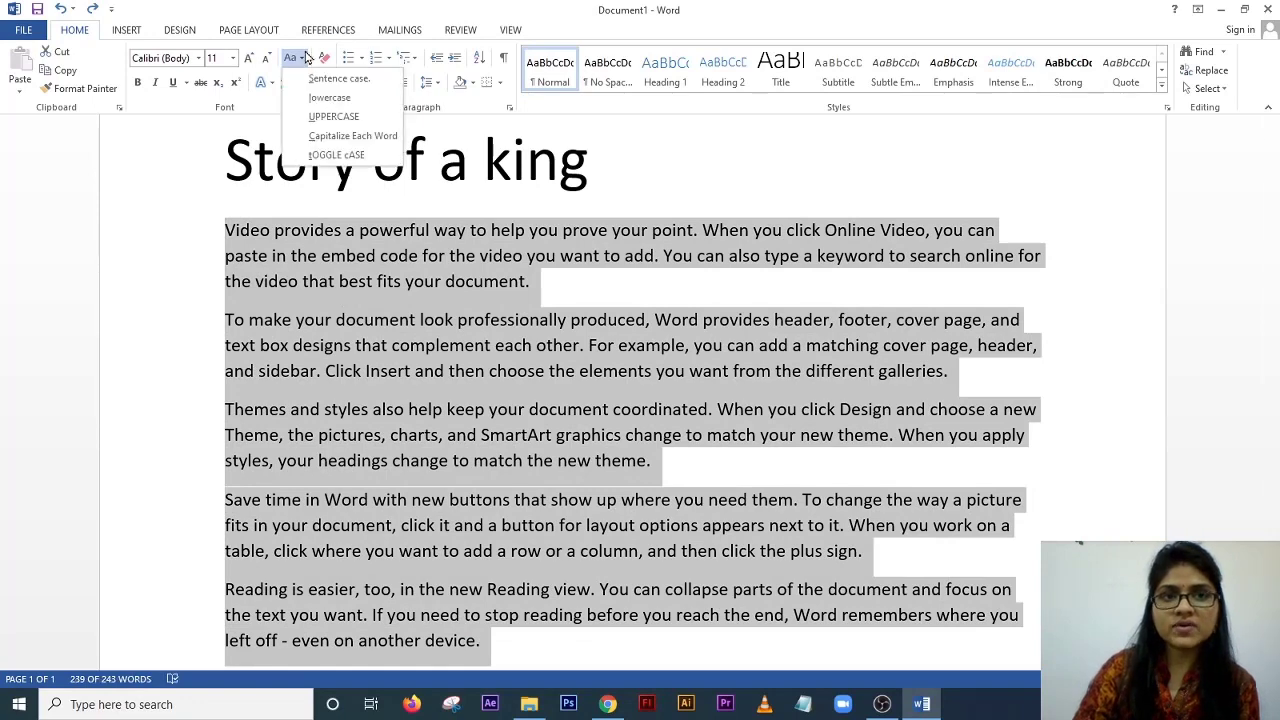
{"action": "left_click", "coordinate": [330, 116]}
{"action": "left_click", "coordinate": [476, 368]}
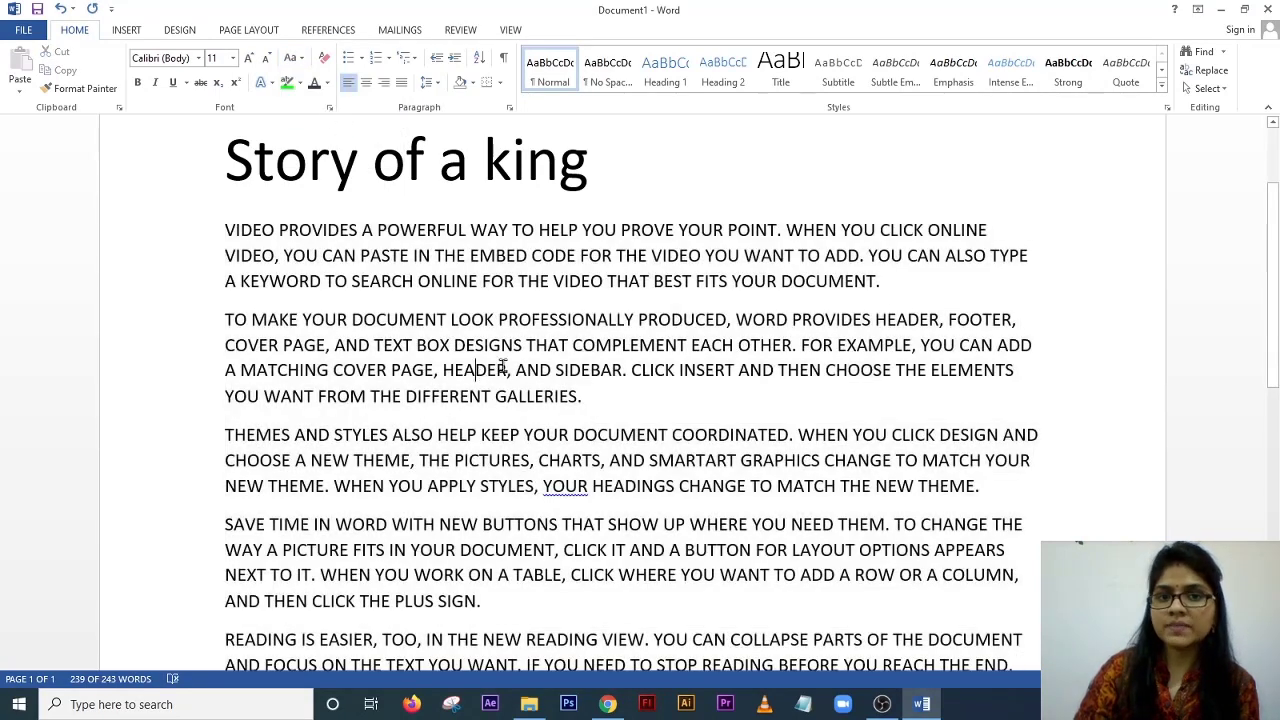
{"action": "scroll", "coordinate": [483, 500], "scroll_direction": "down", "scroll_amount": 1}
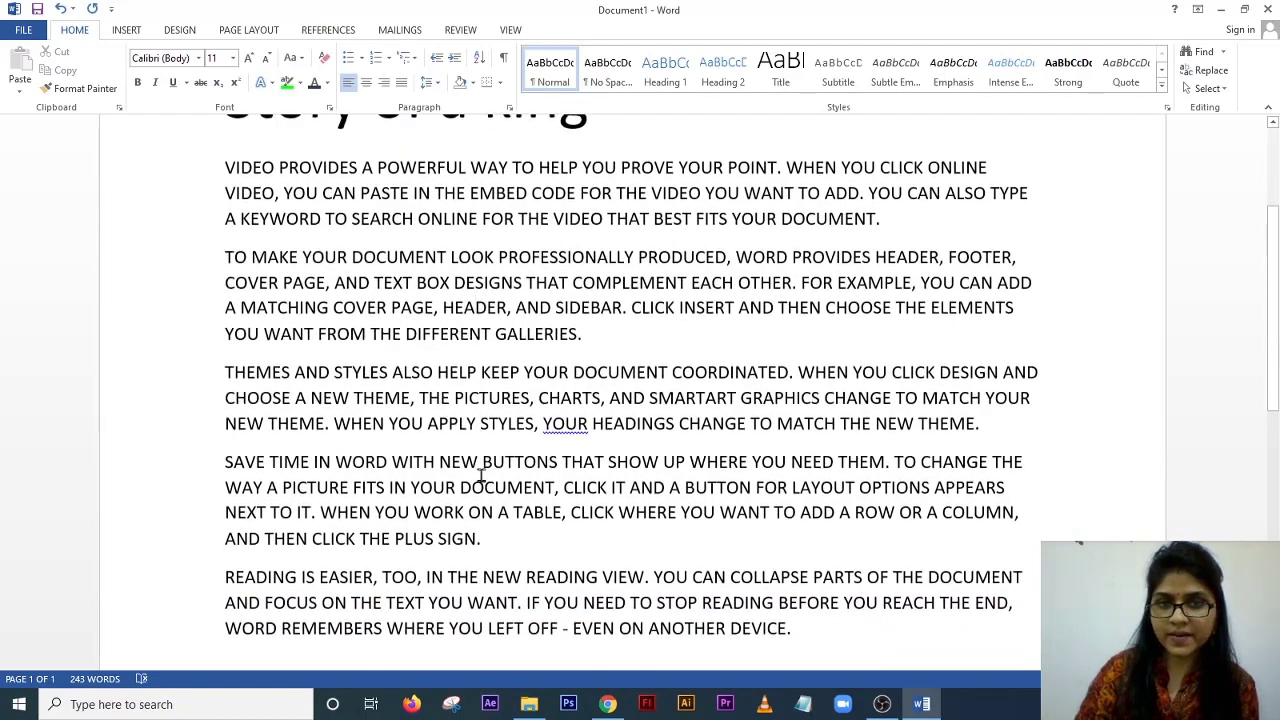
{"action": "scroll", "coordinate": [480, 466], "scroll_direction": "up", "scroll_amount": 1}
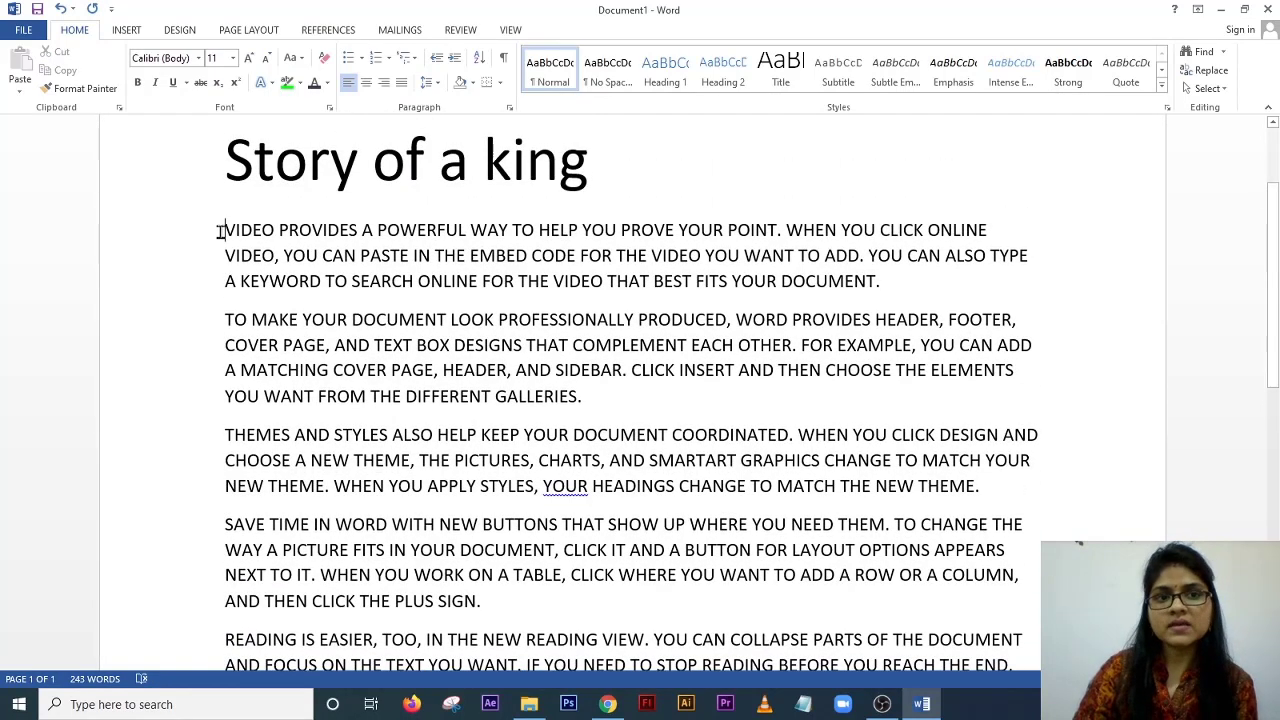
- Select all the body paragraphs below the title and convert them to lowercase
{"action": "left_click_drag", "start_coordinate": [220, 230], "coordinate": [738, 450]}
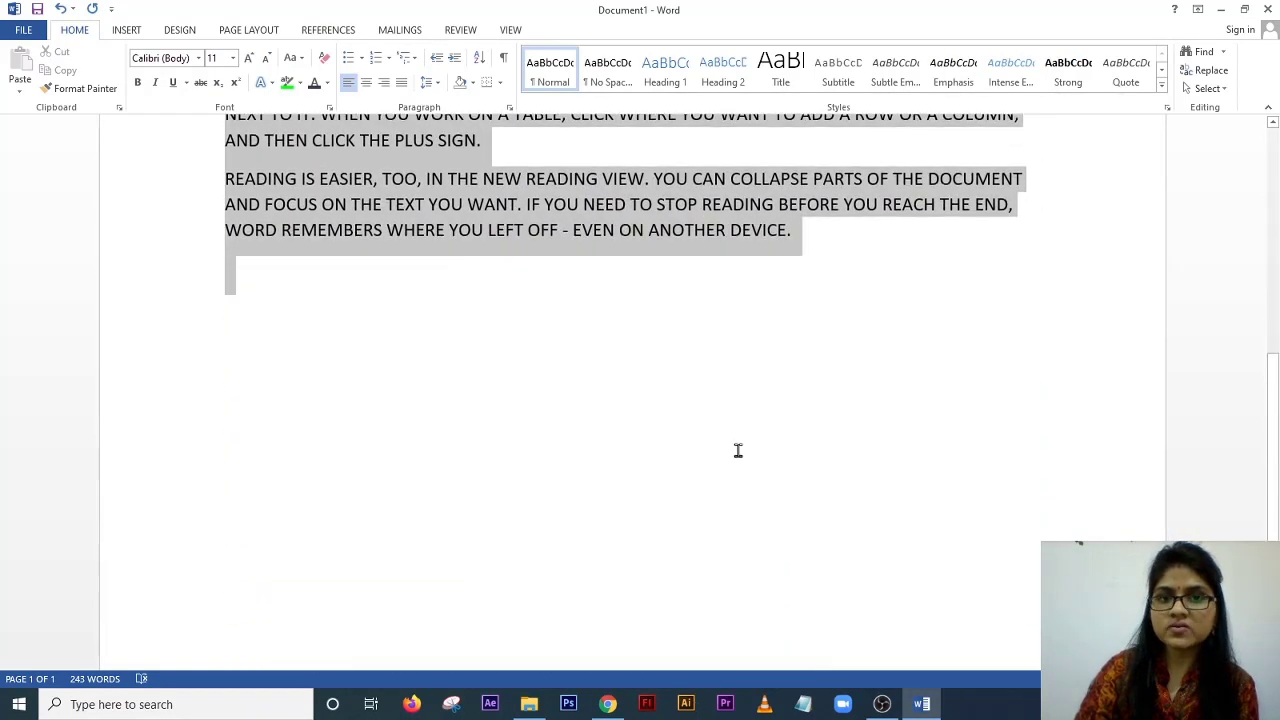
{"action": "scroll", "coordinate": [314, 417], "scroll_direction": "up", "scroll_amount": 8}
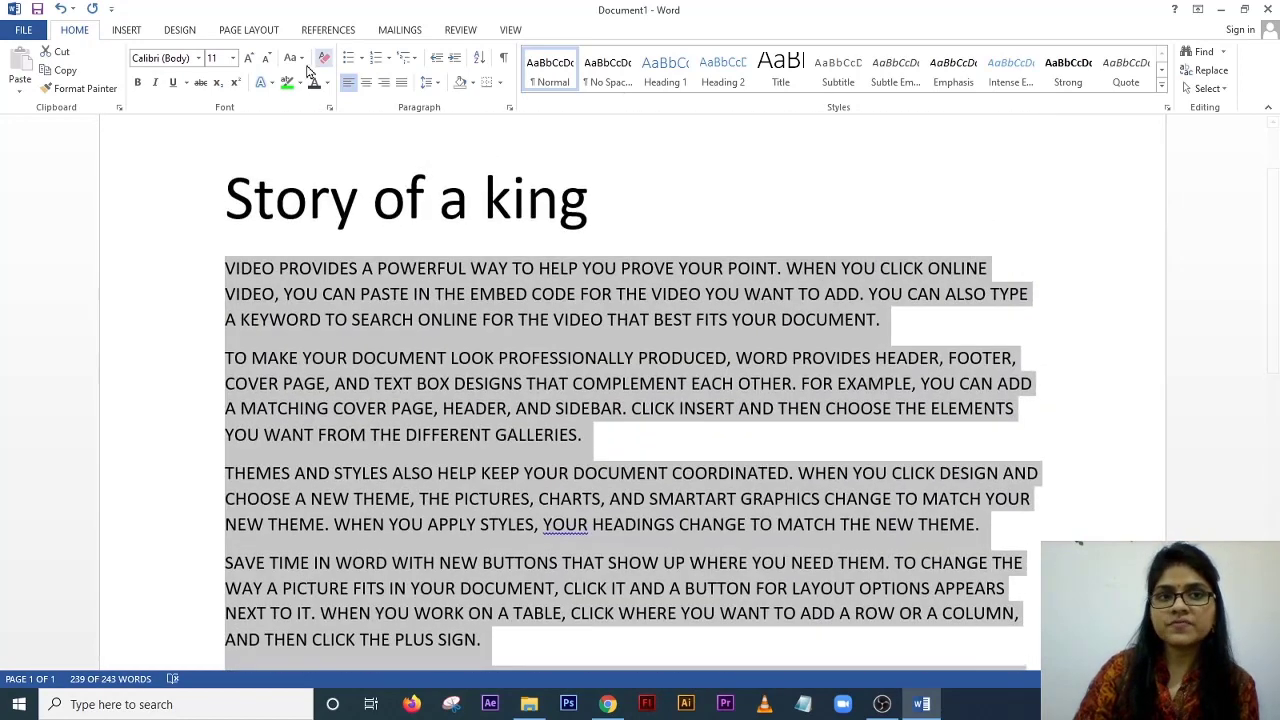
{"action": "left_click", "coordinate": [299, 58]}
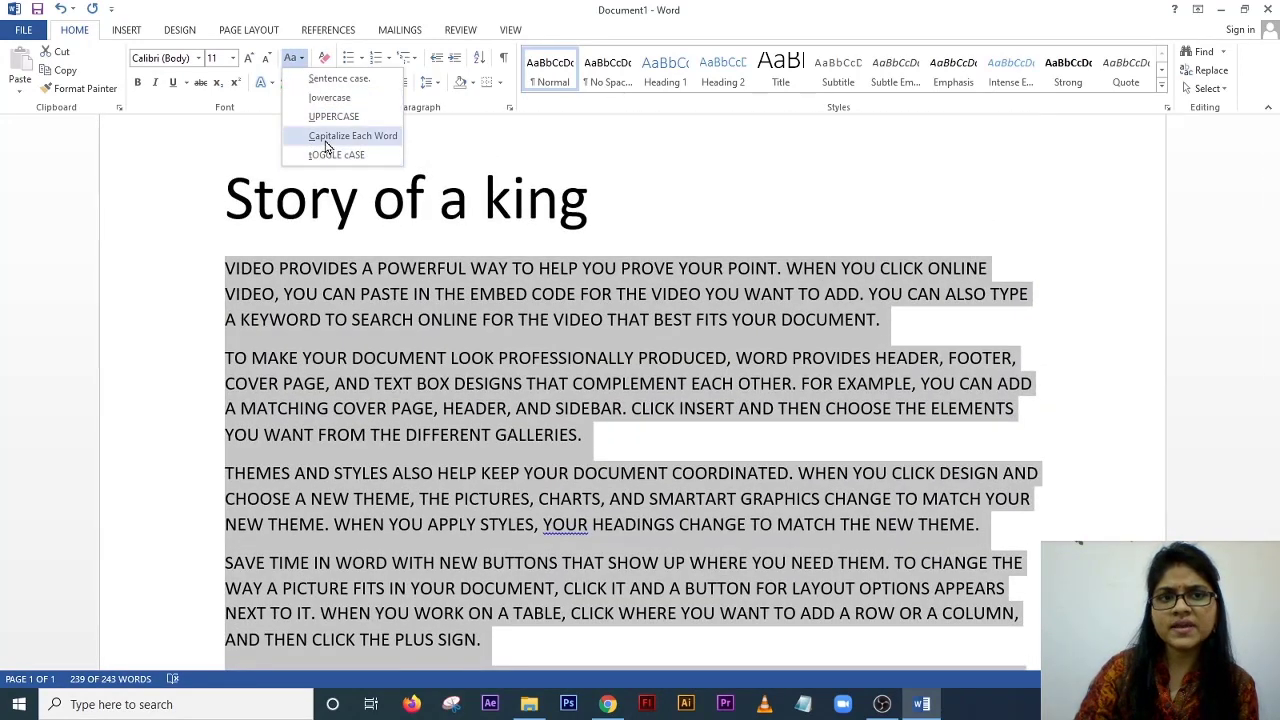
{"action": "left_click", "coordinate": [329, 98]}
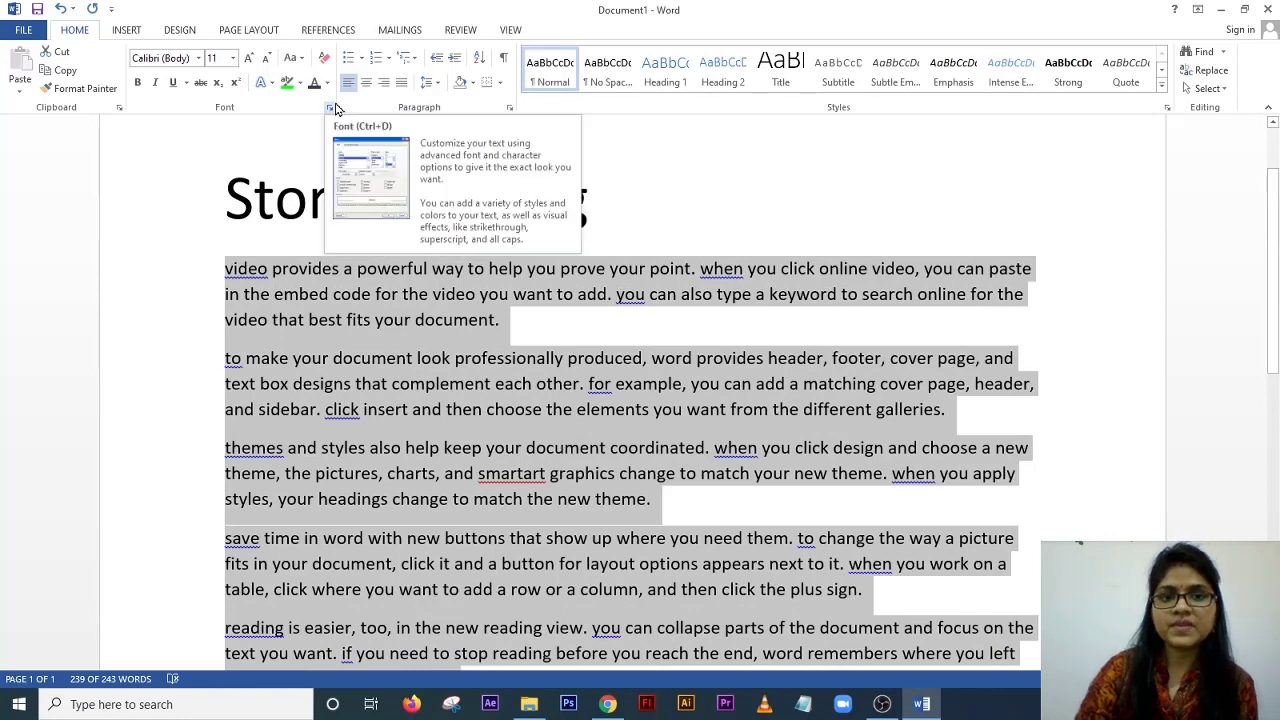
- Change the selected body paragraphs to Sentence case
{"action": "left_click", "coordinate": [294, 57]}
{"action": "left_click", "coordinate": [312, 78]}
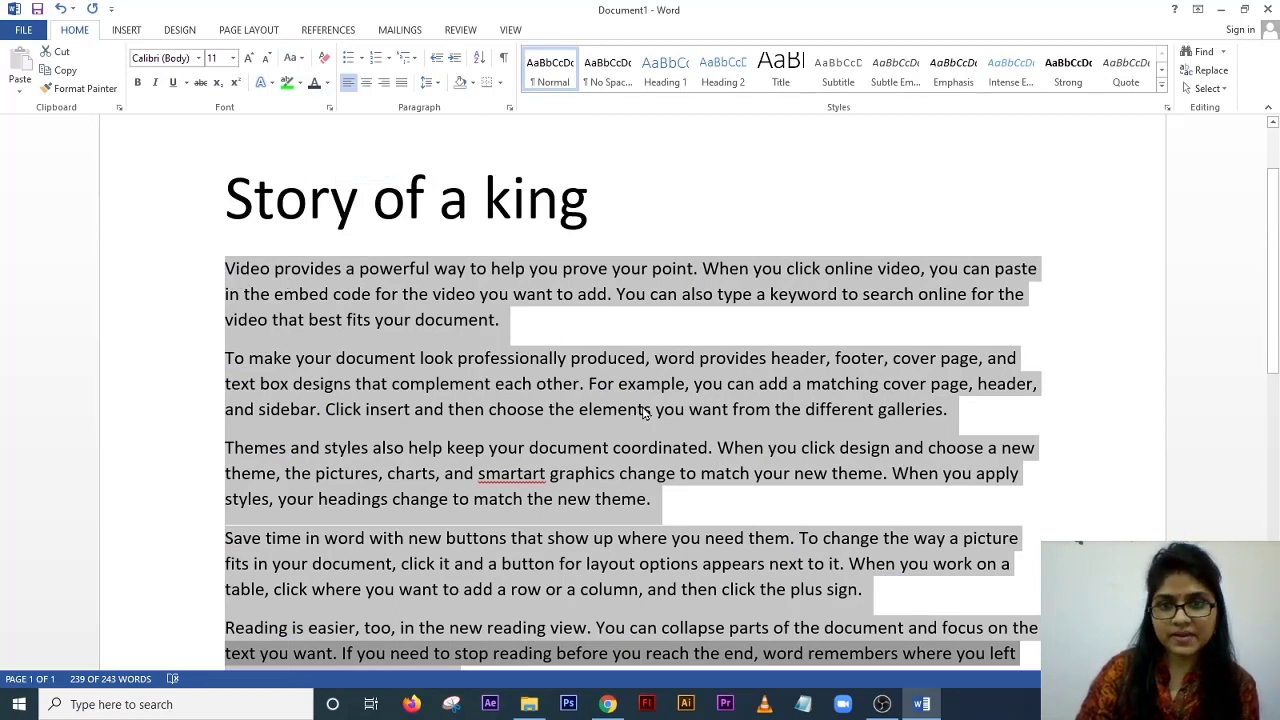
{"action": "left_click", "coordinate": [294, 57]}
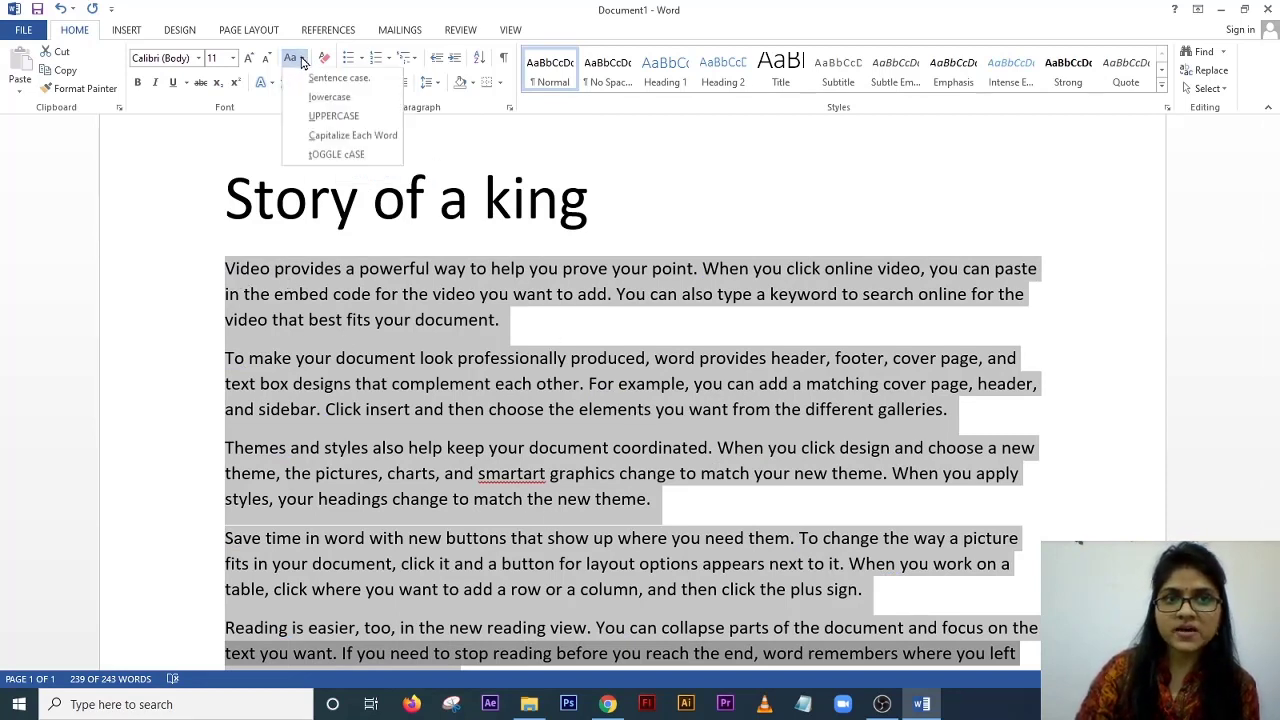
{"action": "left_click", "coordinate": [172, 200]}
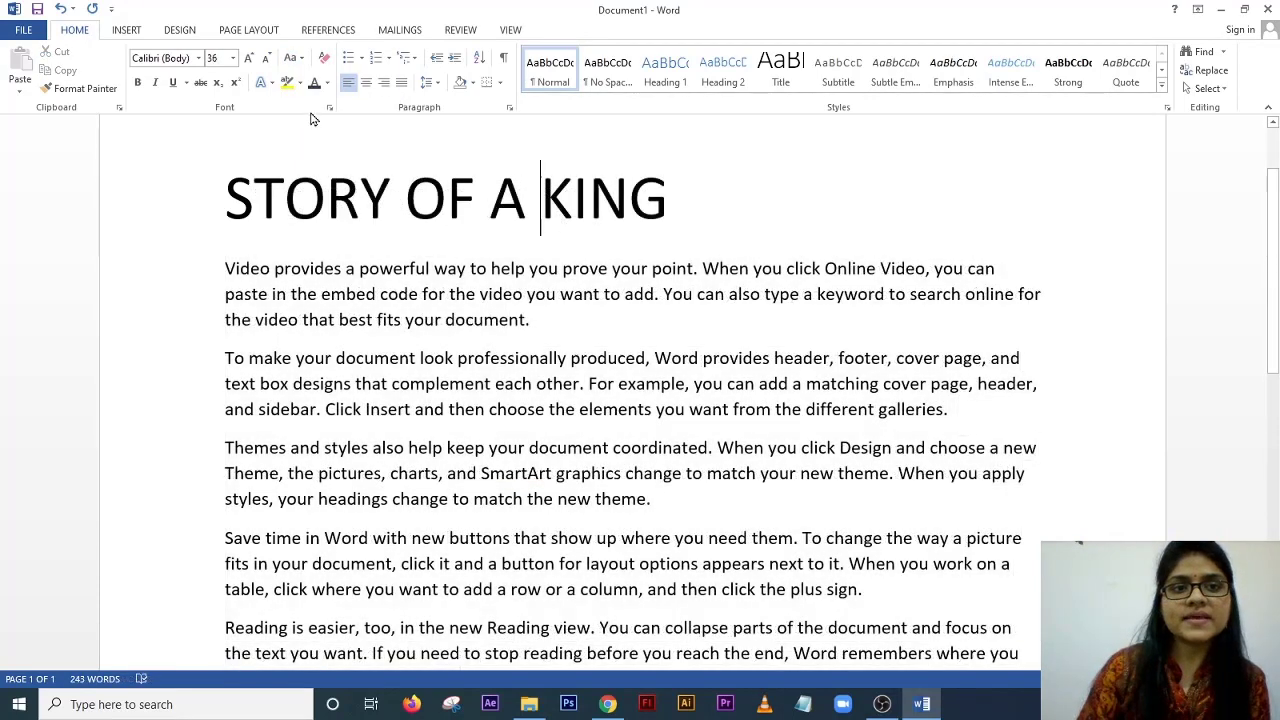
- Select the title line and highlight it in yellow with the text highlighter
{"action": "left_click", "coordinate": [299, 84]}
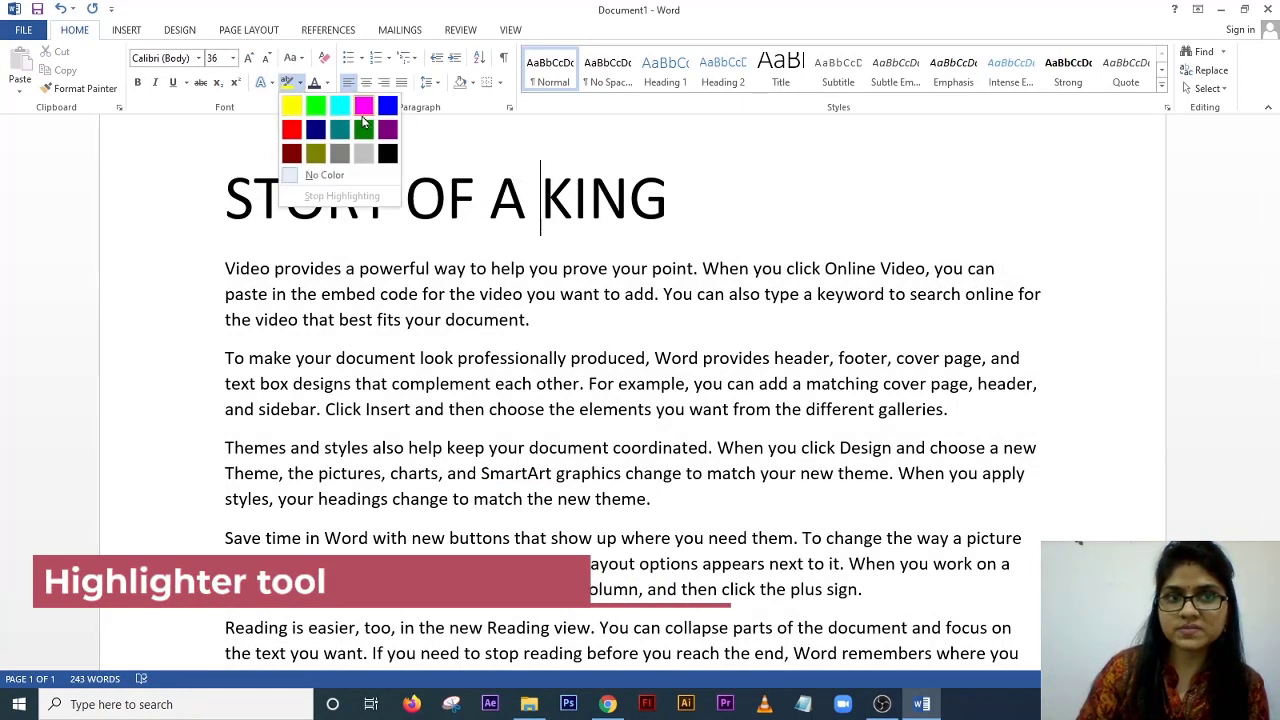
{"action": "left_click", "coordinate": [288, 257]}
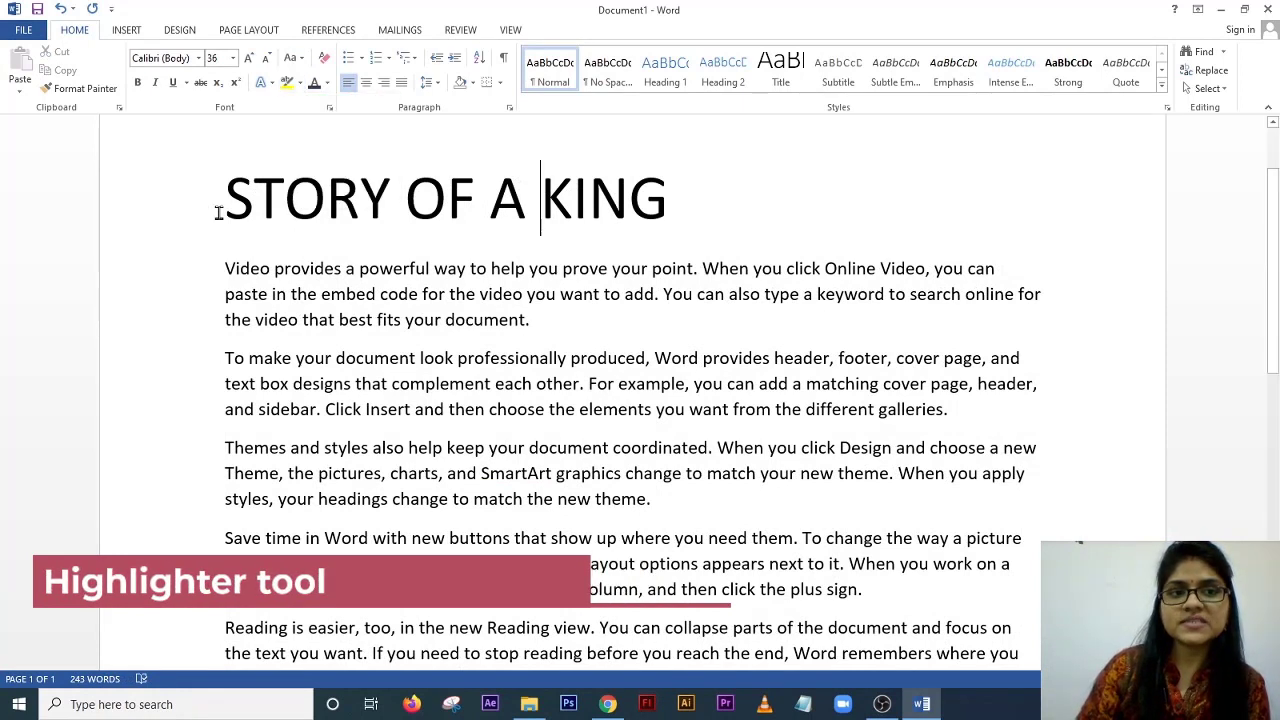
{"action": "left_click_drag", "start_coordinate": [217, 206], "coordinate": [660, 192]}
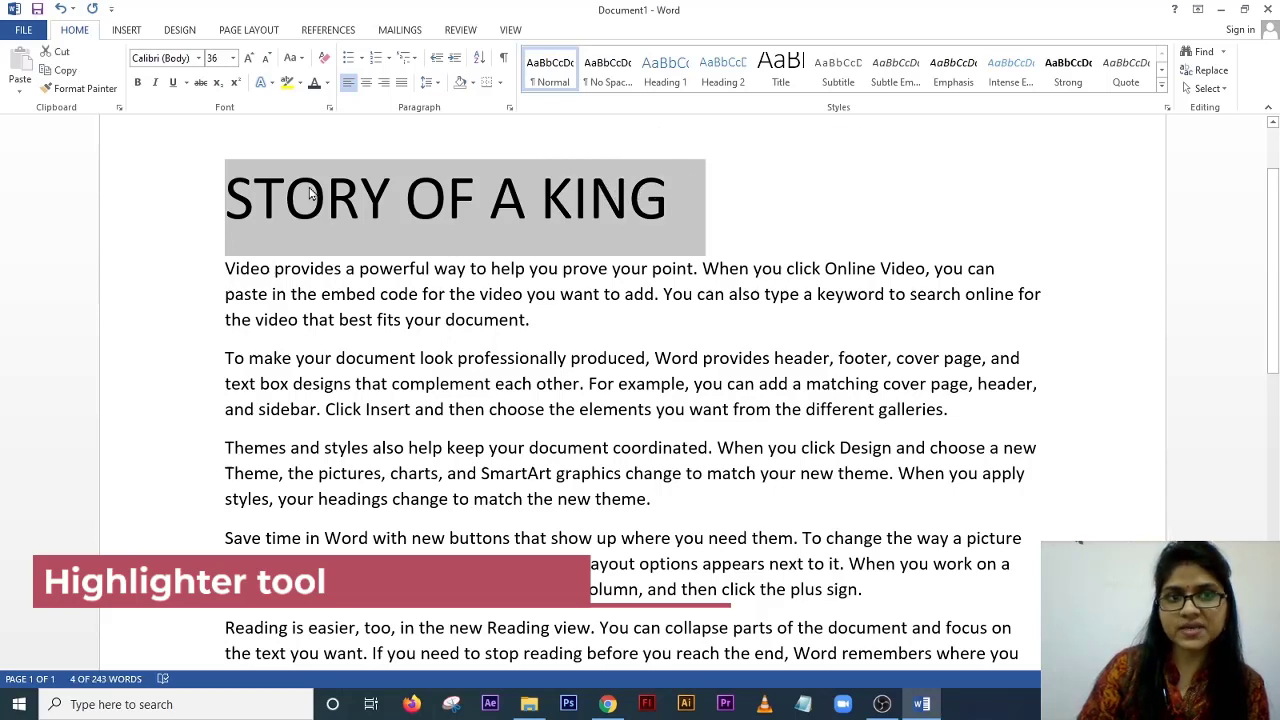
{"action": "left_click", "coordinate": [300, 84]}
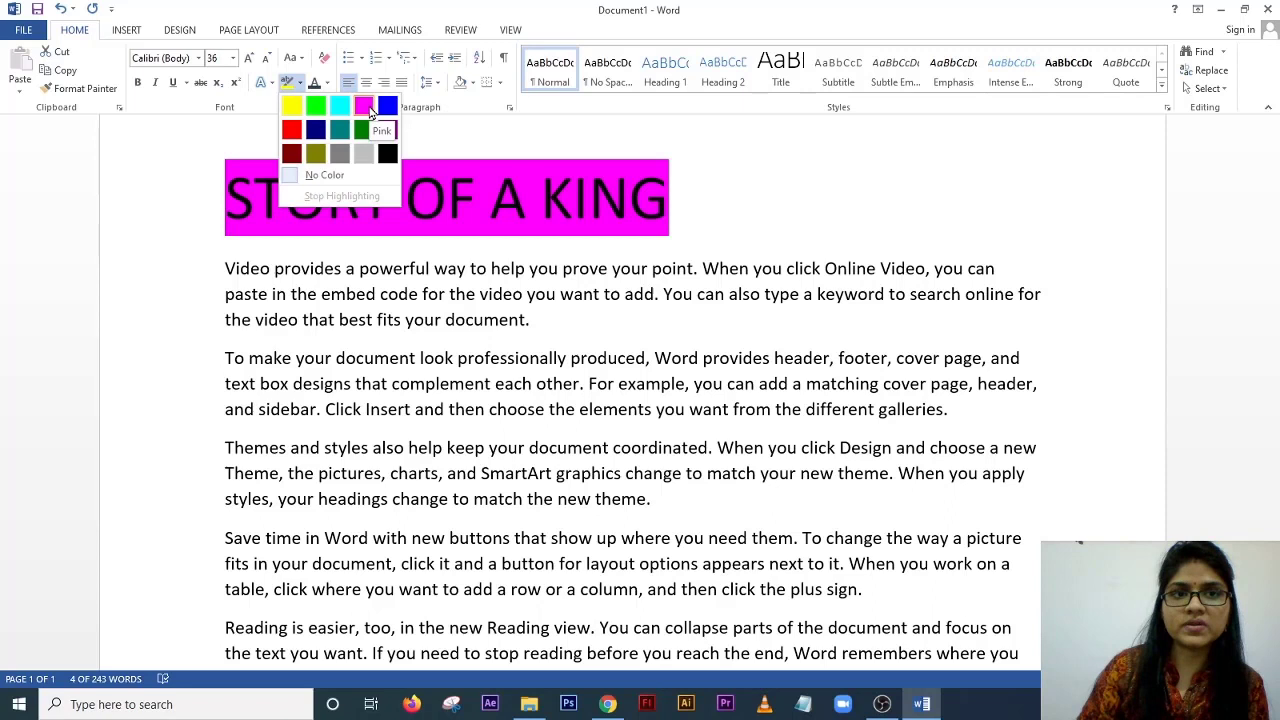
{"action": "left_click", "coordinate": [289, 108]}
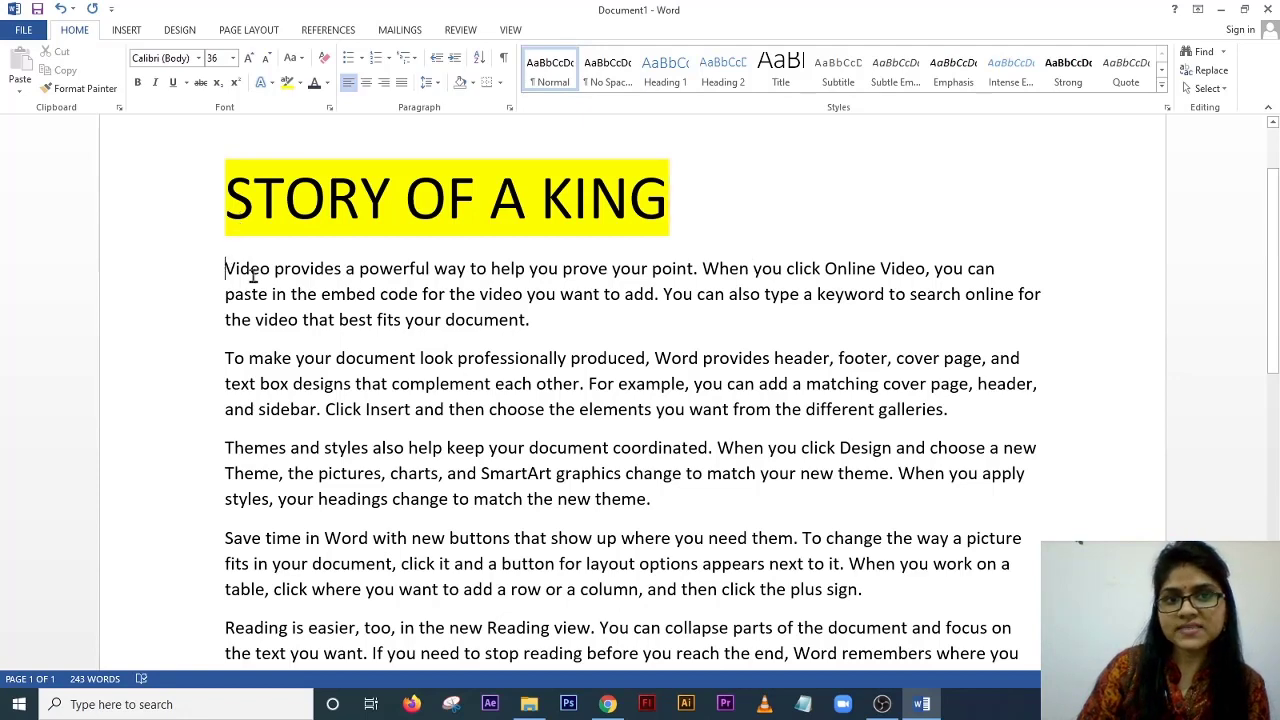
- Highlight the third body paragraph, beginning "Themes and styles", in bright green
{"action": "left_click_drag", "start_coordinate": [252, 278], "coordinate": [811, 371]}
{"action": "scroll", "coordinate": [285, 420], "scroll_direction": "up", "scroll_amount": 2}
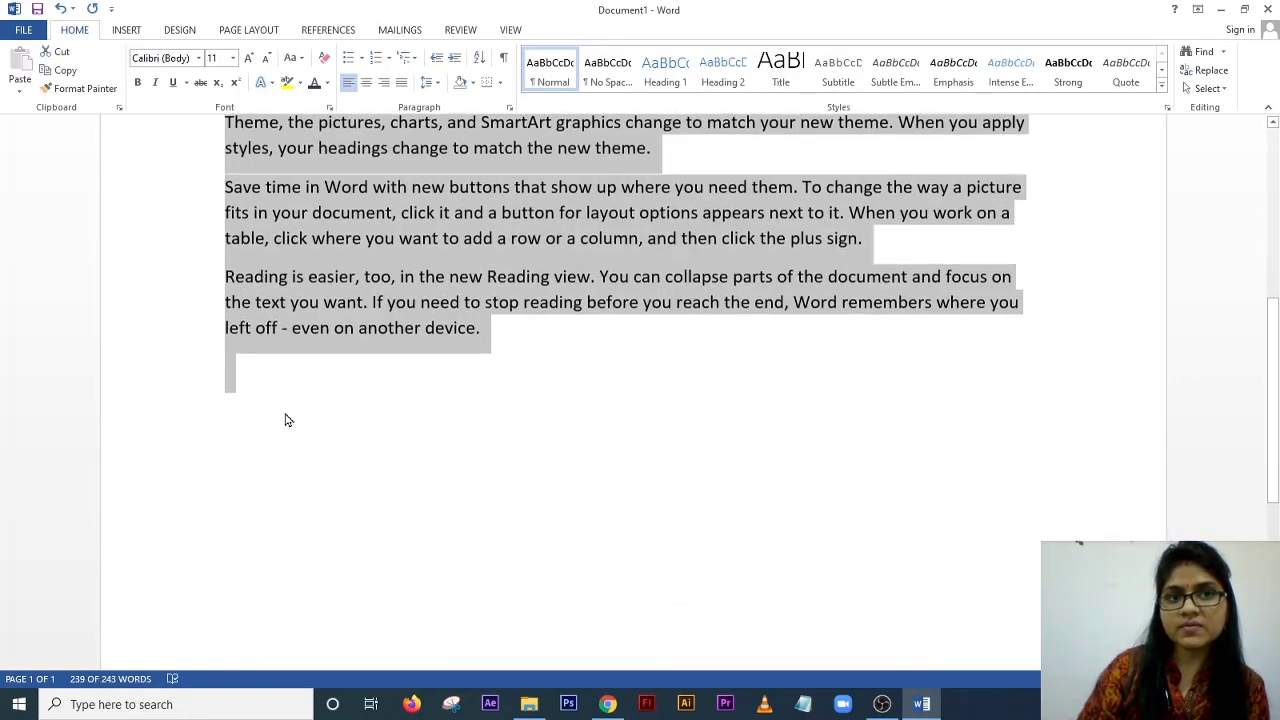
{"action": "scroll", "coordinate": [285, 420], "scroll_direction": "up", "scroll_amount": 3}
{"action": "left_click", "coordinate": [365, 248]}
{"action": "left_click_drag", "start_coordinate": [225, 229], "coordinate": [657, 286]}
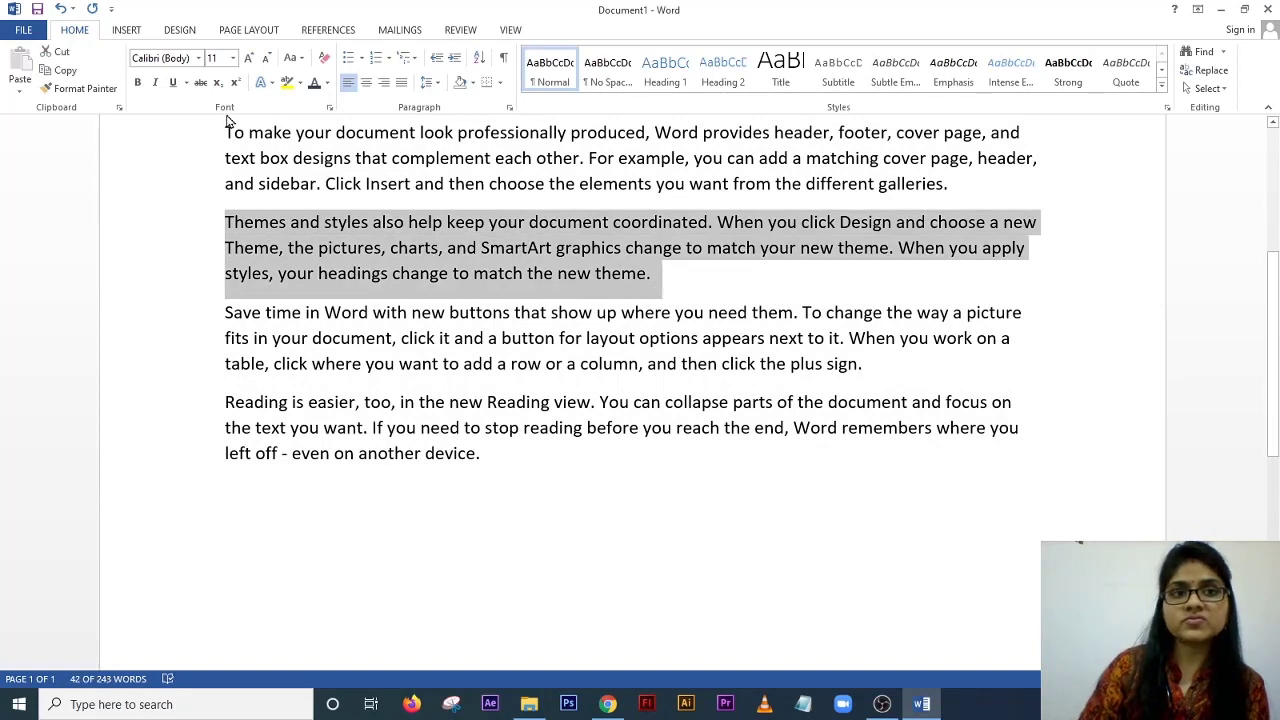
{"action": "left_click", "coordinate": [299, 83]}
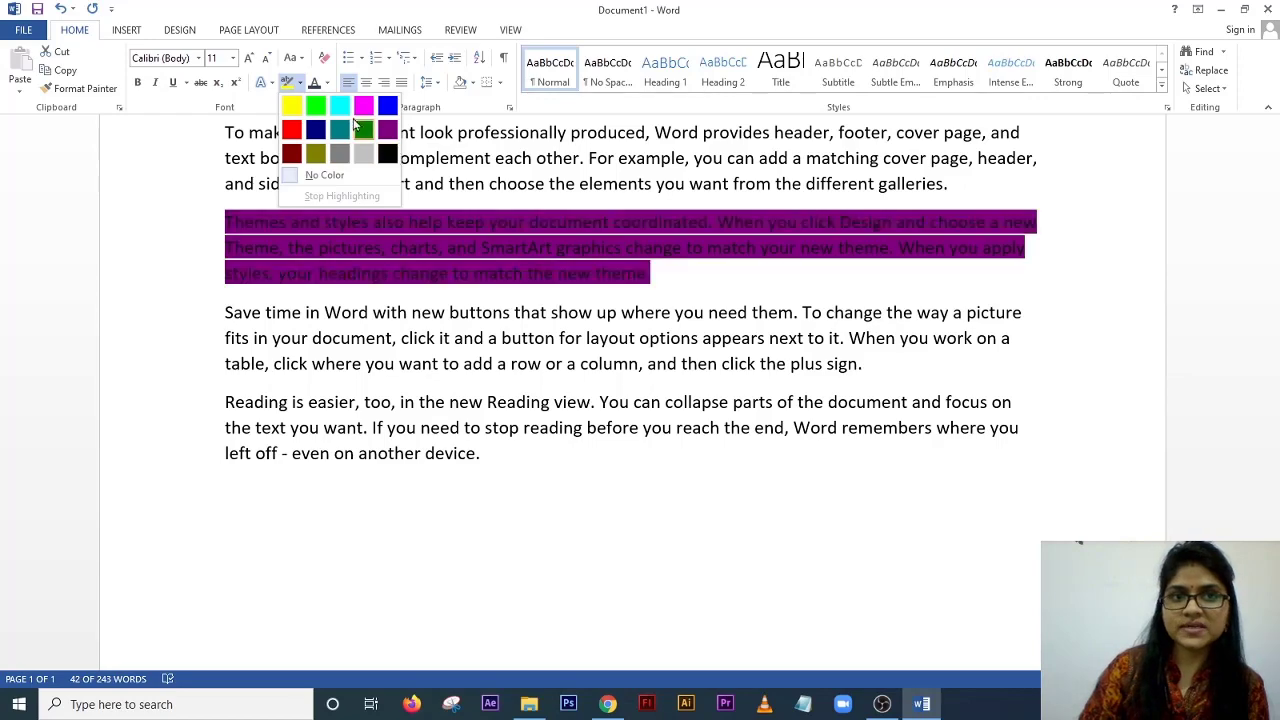
{"action": "left_click", "coordinate": [325, 113]}
{"action": "scroll", "coordinate": [634, 325], "scroll_direction": "up", "scroll_amount": 5}
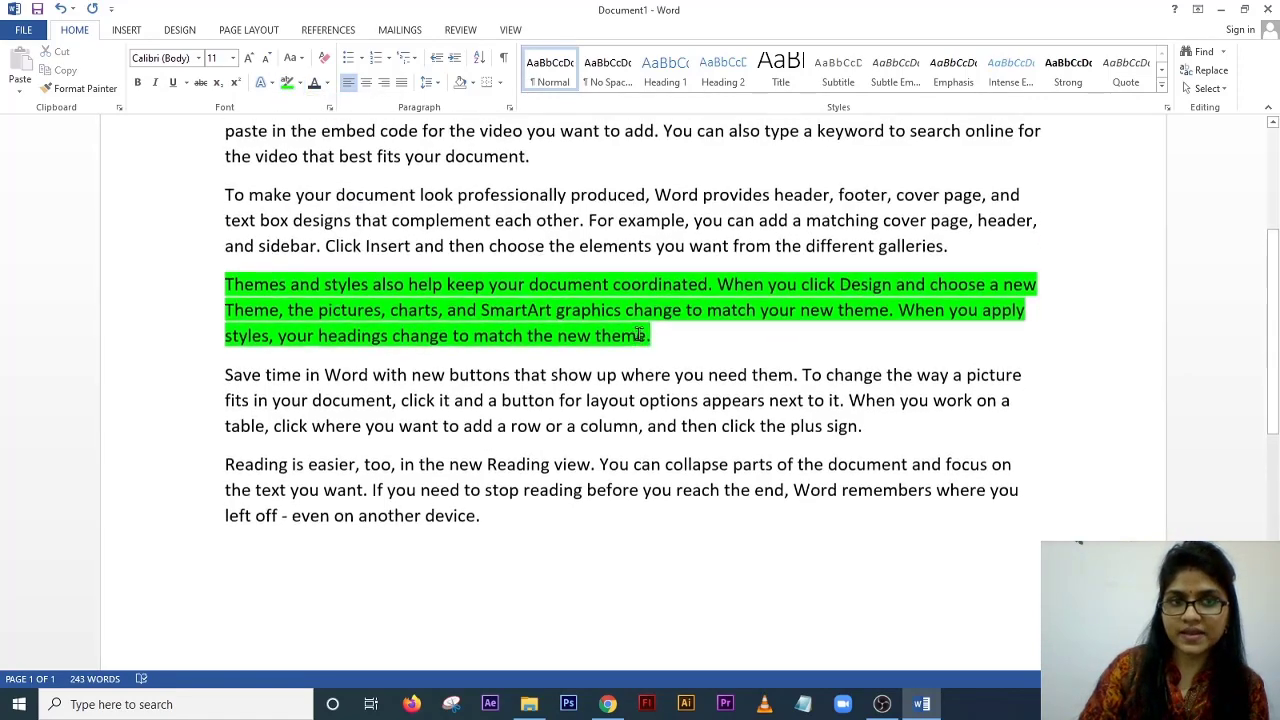
{"action": "right_click", "coordinate": [627, 310]}
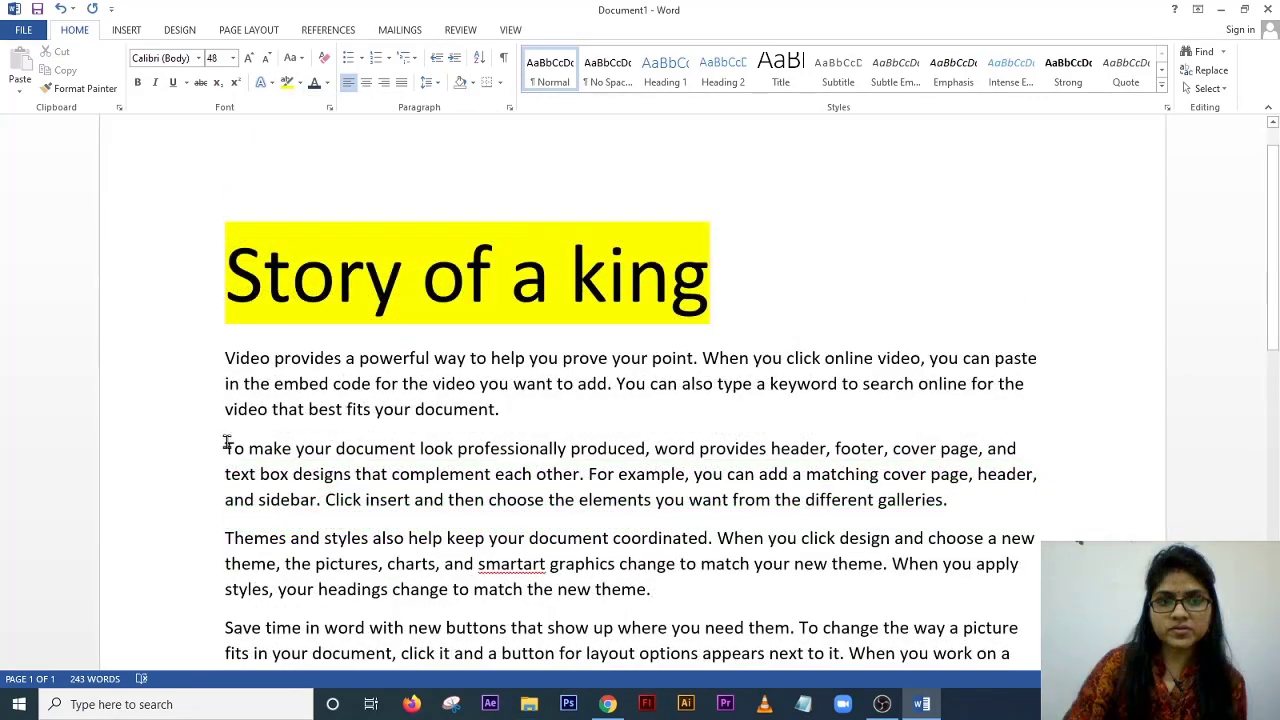
- Apply bold, italic and underline to the second body paragraph, beginning "To make your document look"
{"action": "left_click_drag", "start_coordinate": [224, 446], "coordinate": [955, 508]}
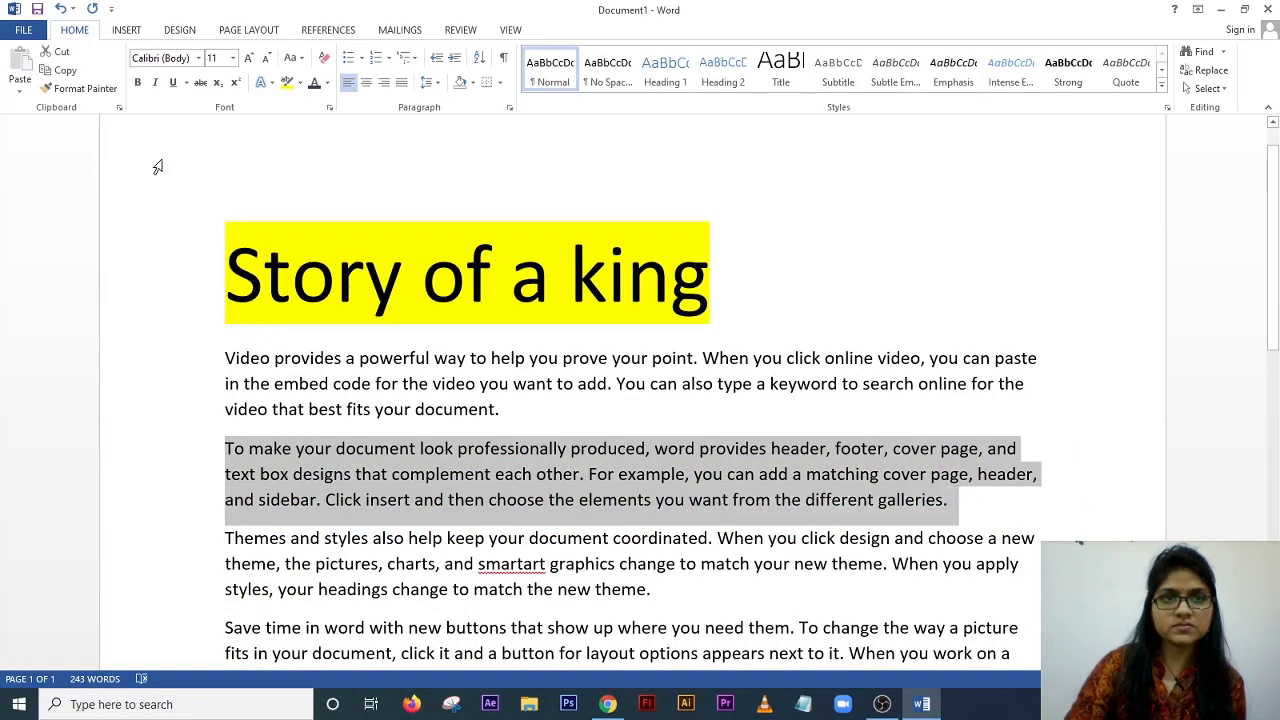
{"action": "left_click", "coordinate": [138, 82]}
{"action": "left_click", "coordinate": [155, 82]}
{"action": "left_click", "coordinate": [171, 84]}
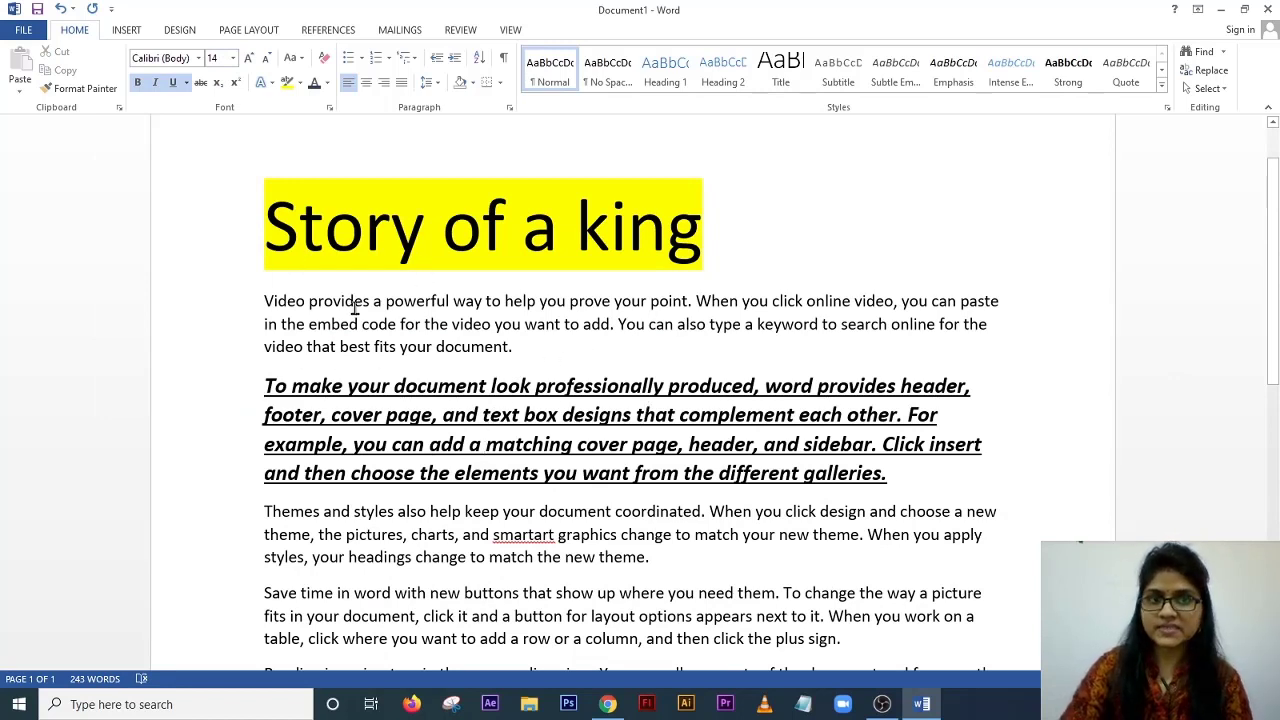
- Clear all formatting from the second body paragraph and from the entire document
{"action": "left_click", "coordinate": [322, 63]}
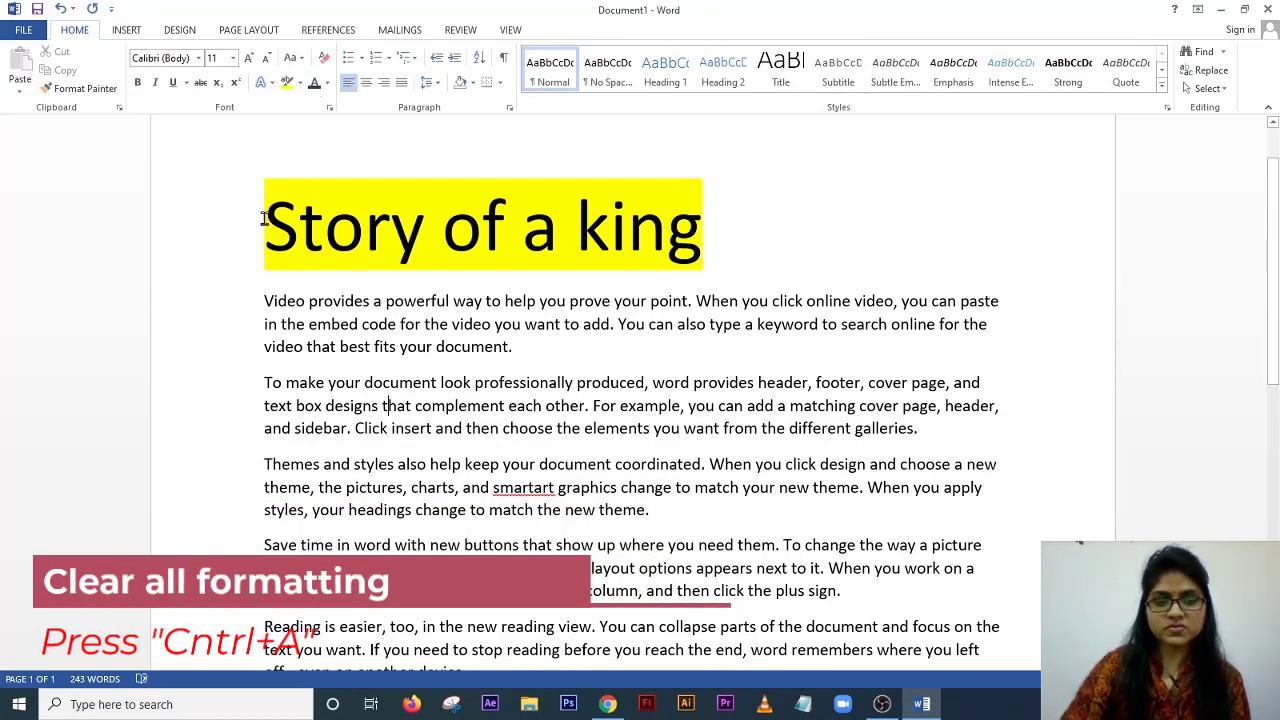
{"action": "key", "text": "ctrl+a"}
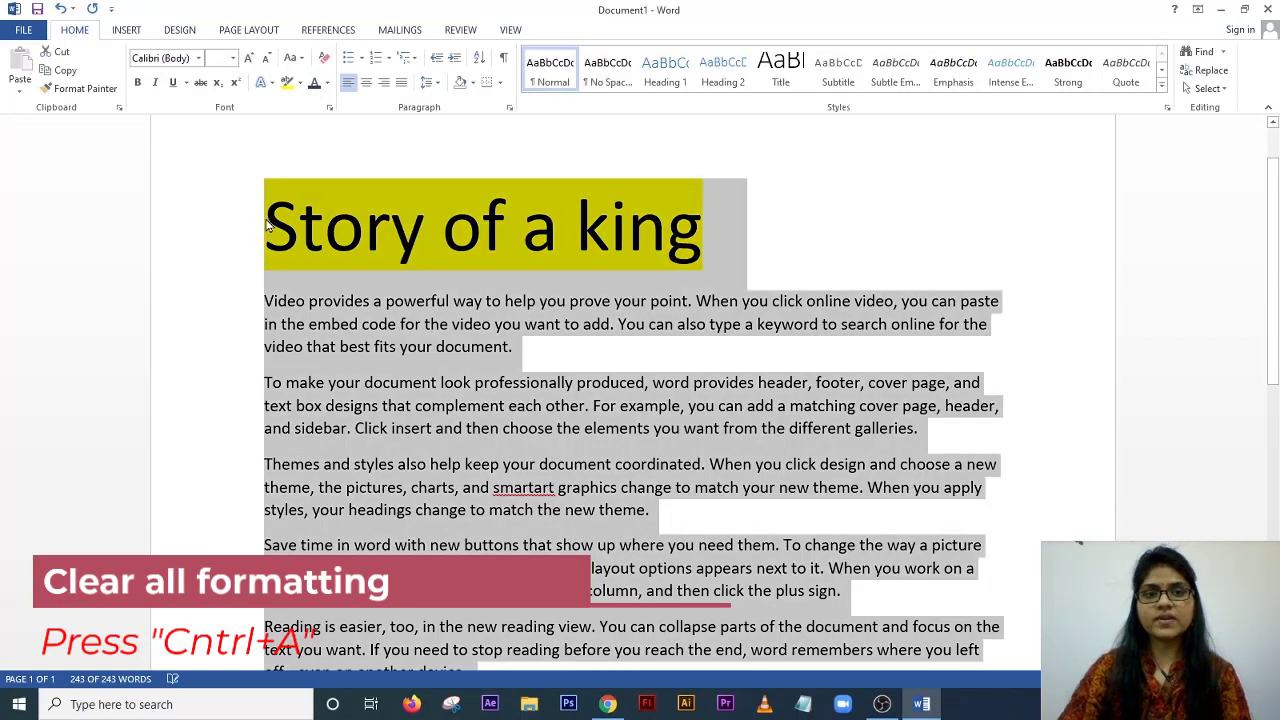
{"action": "left_click", "coordinate": [323, 58]}
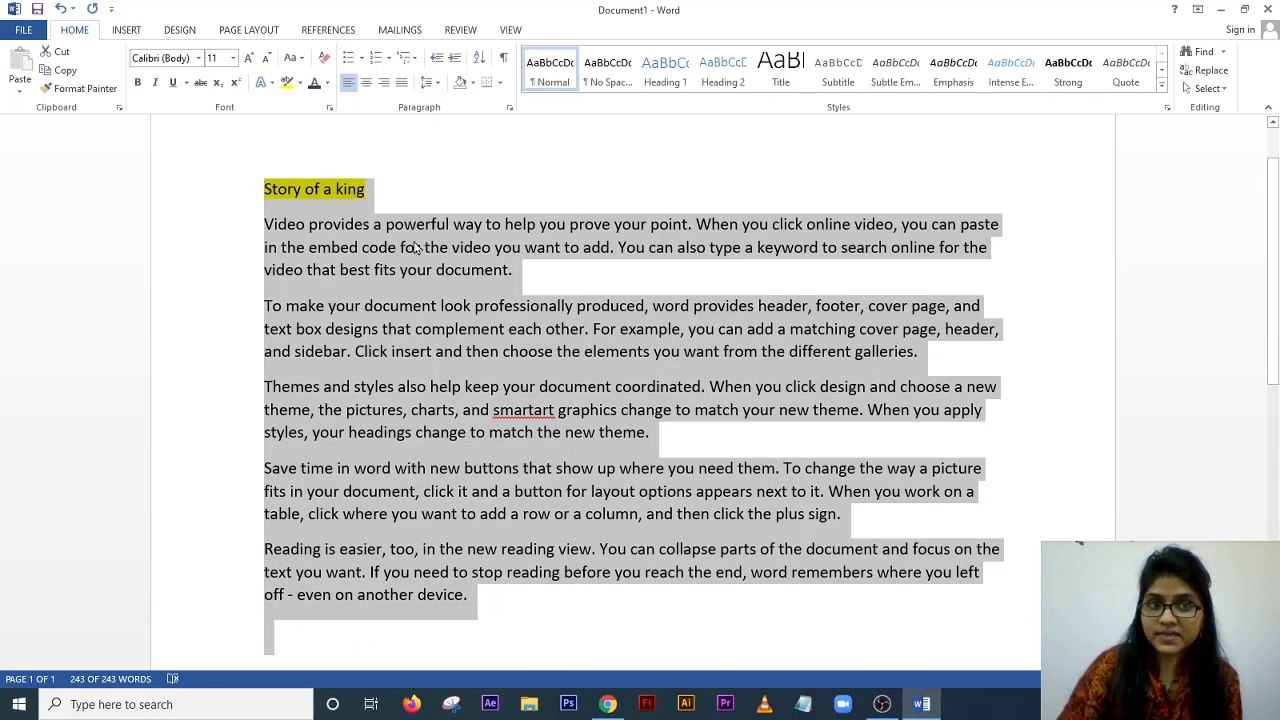
- Remove the yellow highlight from the title "Story of a king" by setting its highlight to No Color
{"action": "left_click", "coordinate": [322, 192]}
{"action": "left_click", "coordinate": [257, 186]}
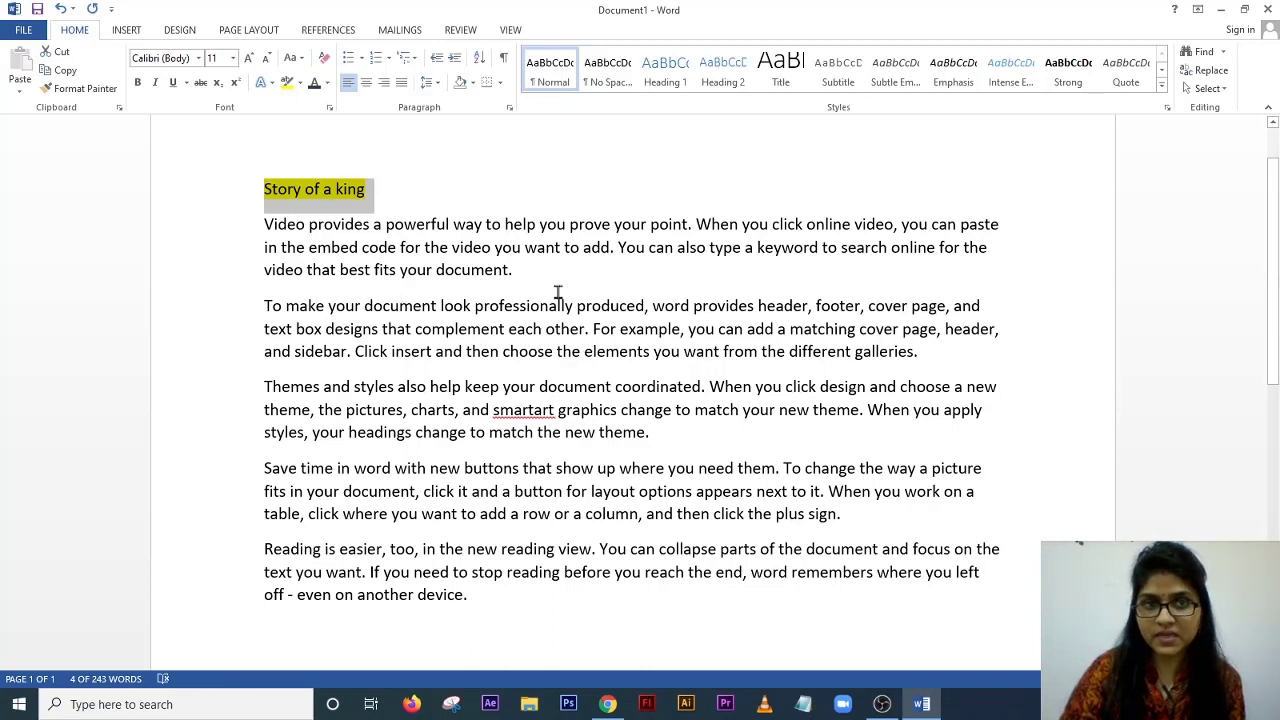
{"action": "left_click", "coordinate": [261, 191]}
{"action": "left_click_drag", "start_coordinate": [261, 191], "coordinate": [386, 191]}
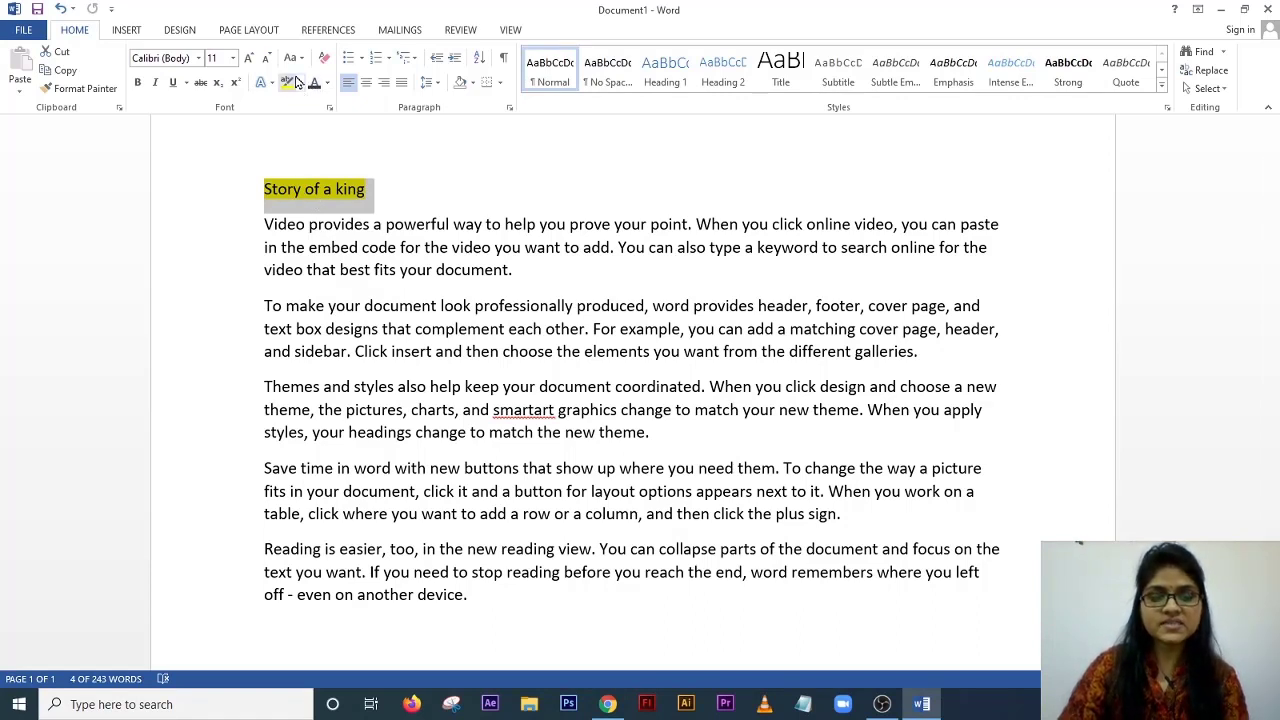
{"action": "key", "text": "ctrl"}
{"action": "key", "text": "ctrl"}
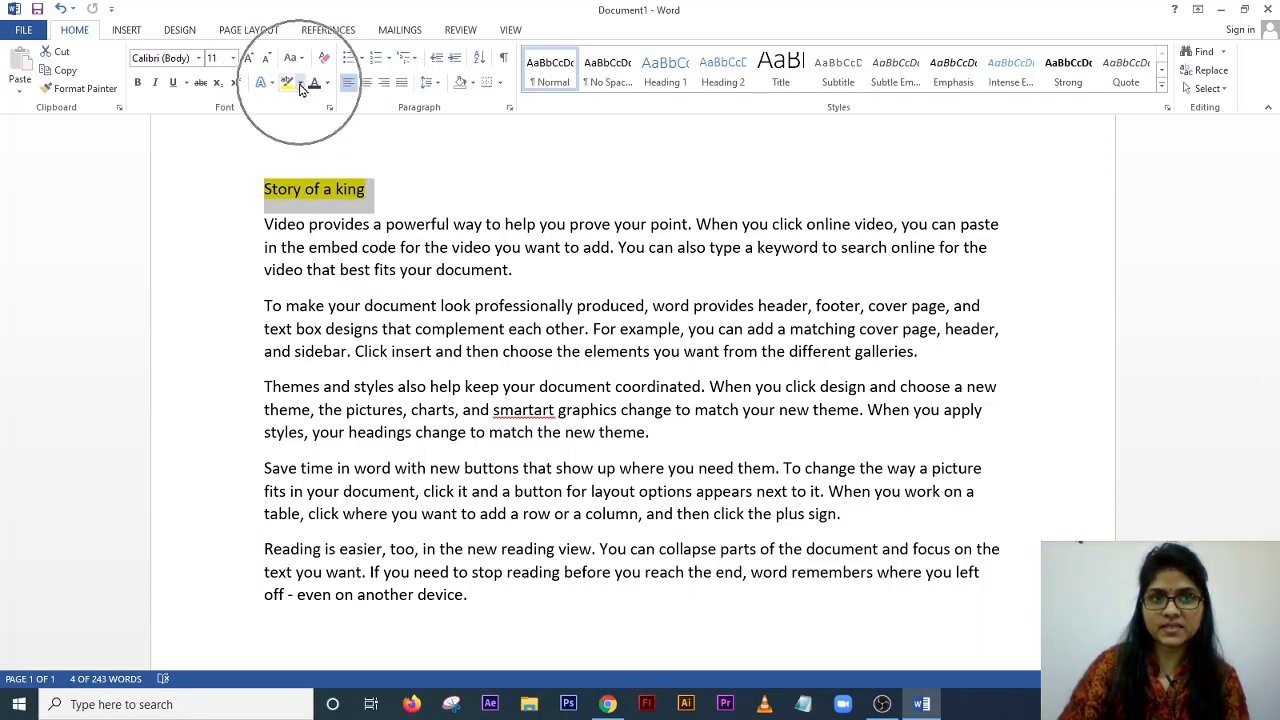
{"action": "key", "text": "ctrl"}
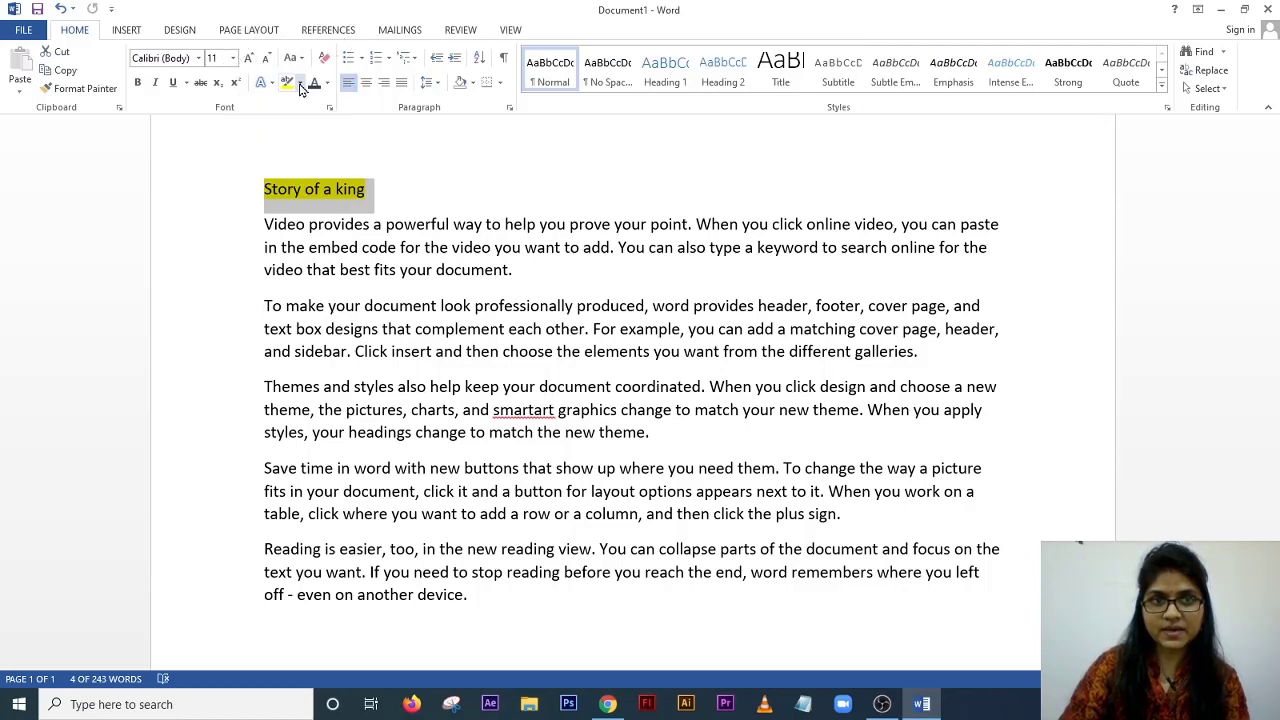
{"action": "key", "text": "ctrl"}
{"action": "left_click", "coordinate": [301, 89]}
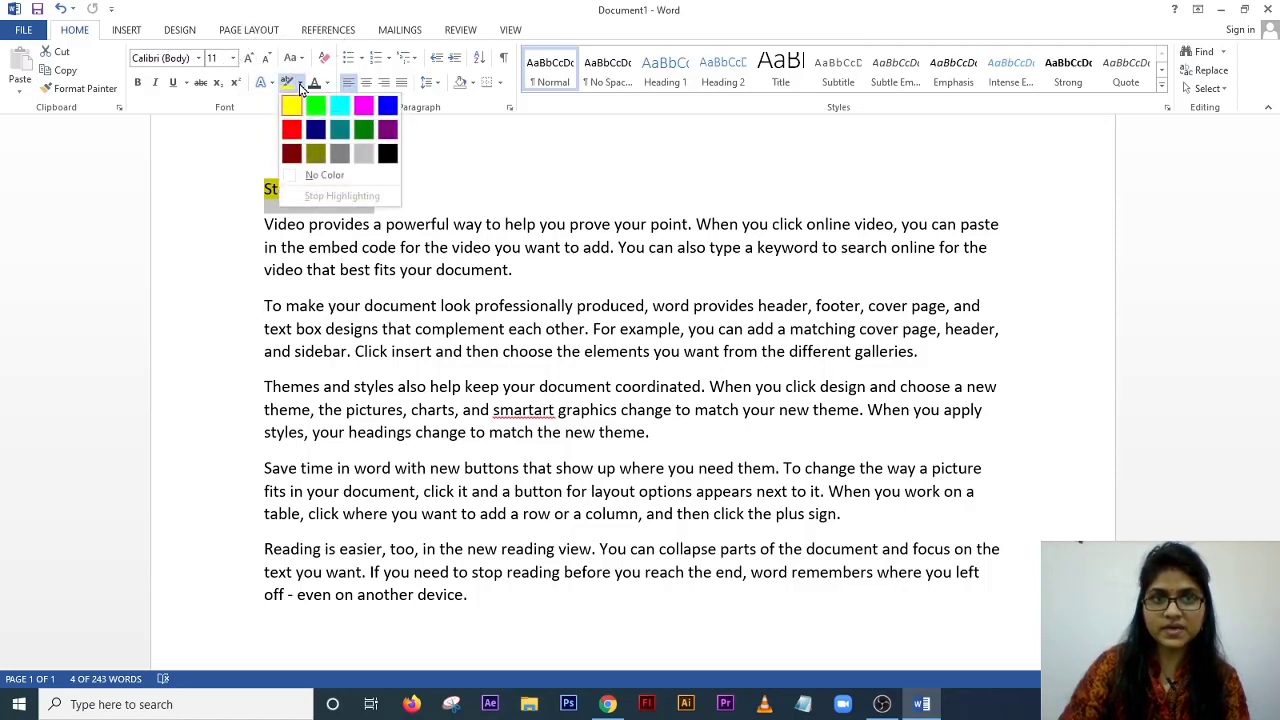
{"action": "left_click", "coordinate": [322, 176]}
{"action": "left_click", "coordinate": [505, 193]}
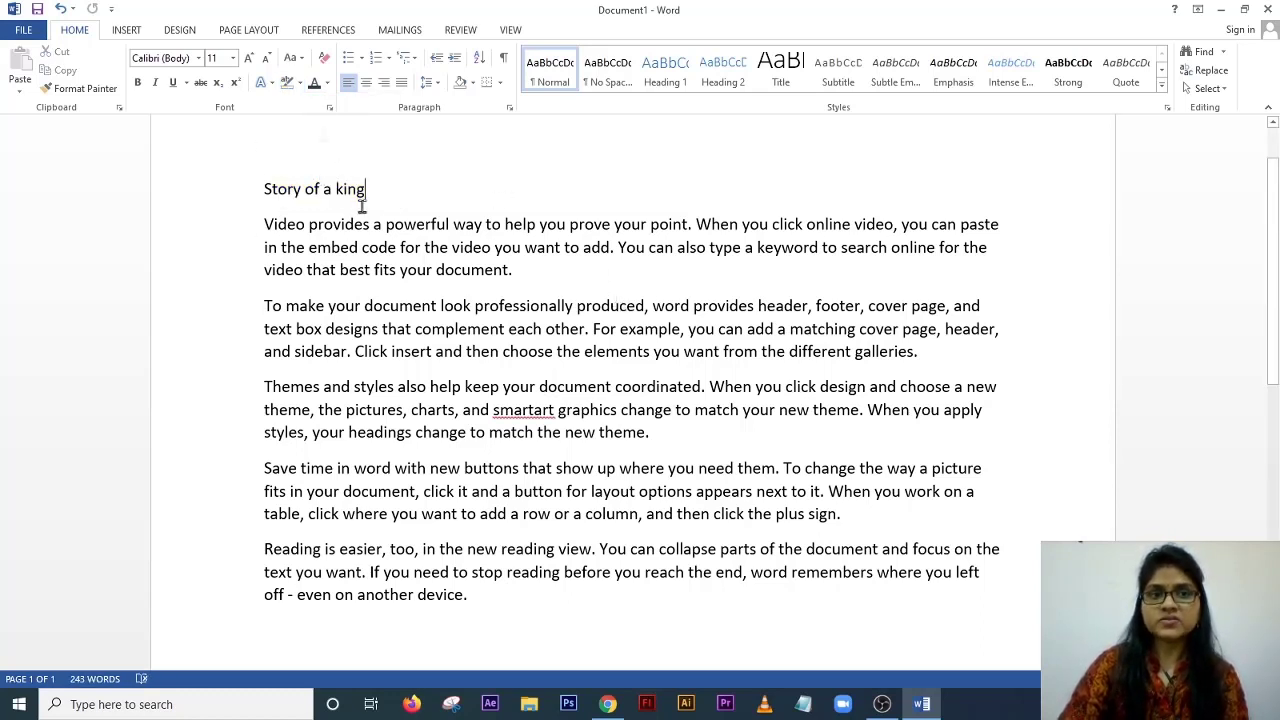
- Open the Font dialog for the title, review its font, style, size and effects options, and close it without applying anything
{"action": "left_click", "coordinate": [299, 83]}
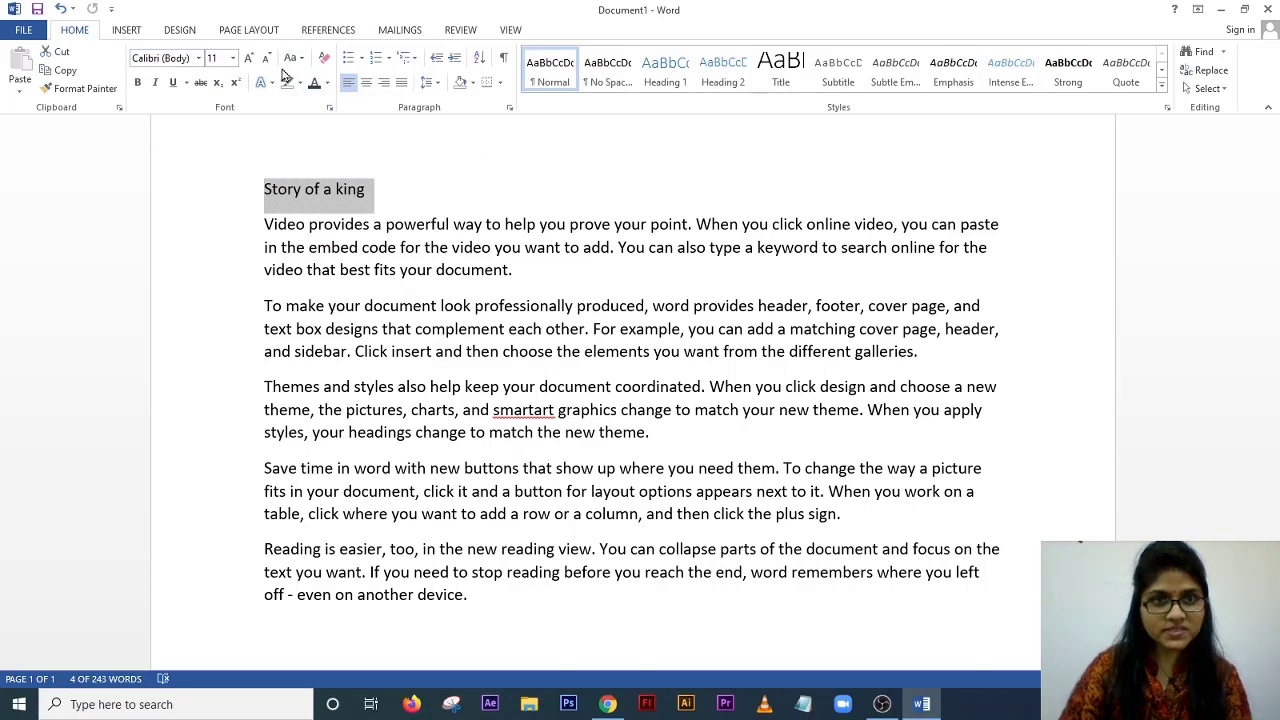
{"action": "left_click", "coordinate": [330, 108]}
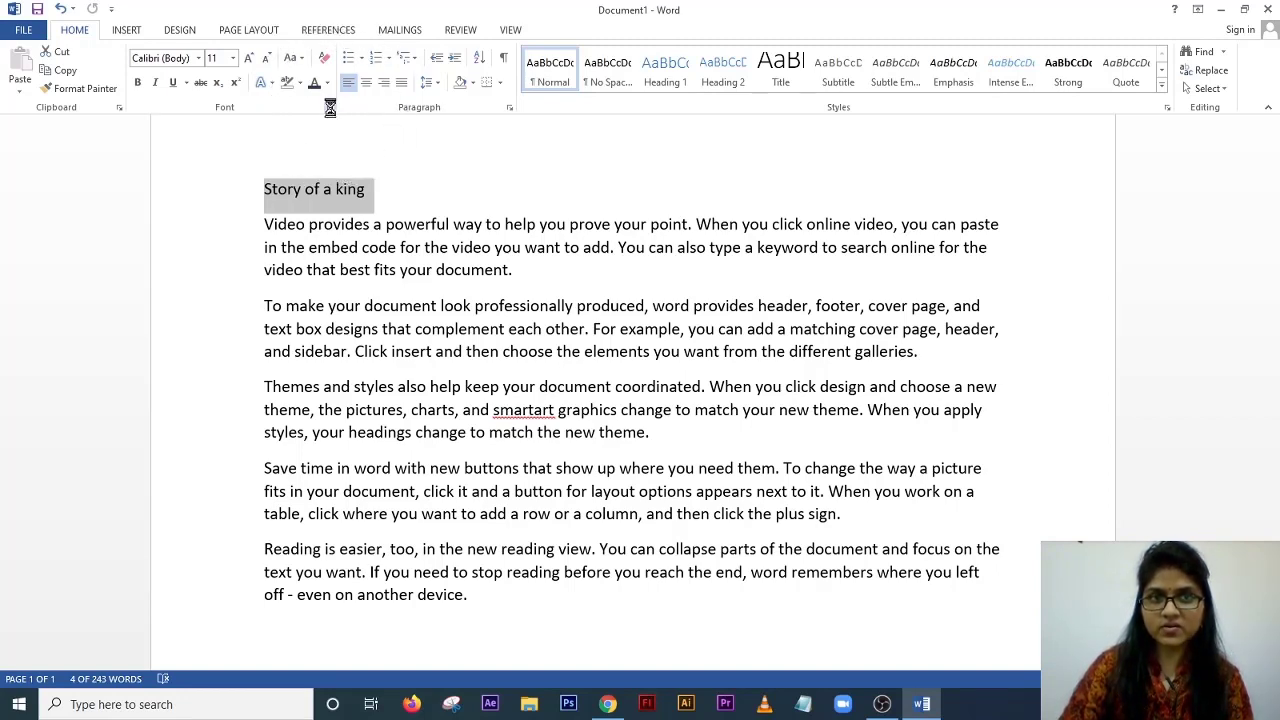
{"action": "left_click_drag", "start_coordinate": [234, 46], "coordinate": [439, 151]}
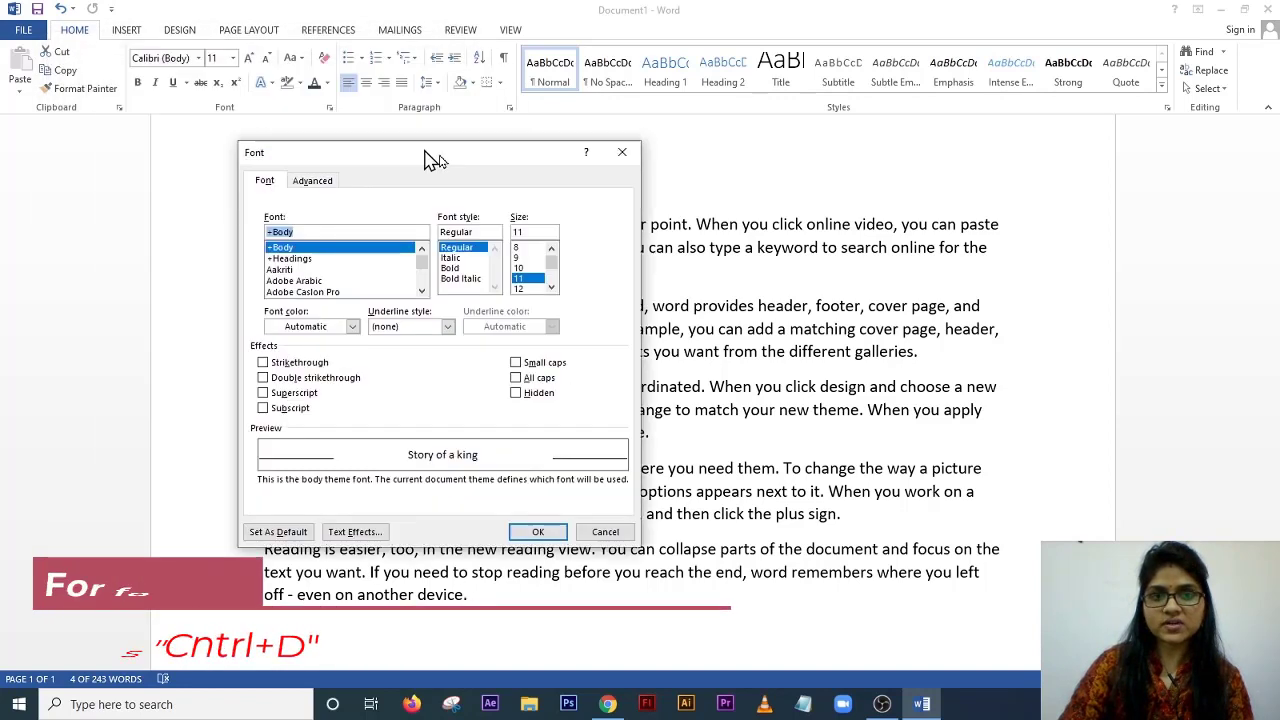
{"action": "left_click", "coordinate": [636, 150]}
{"action": "key", "text": "ctrl+d"}
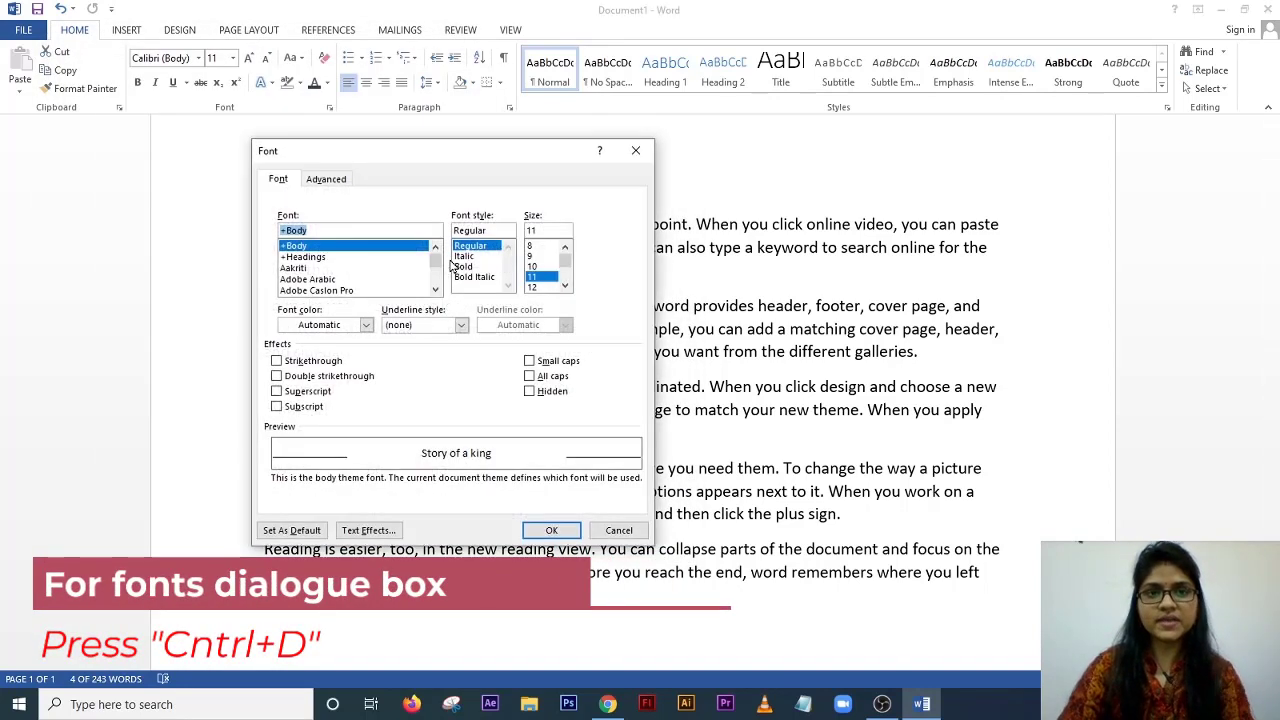
{"action": "left_click_drag", "start_coordinate": [447, 155], "coordinate": [420, 148]}
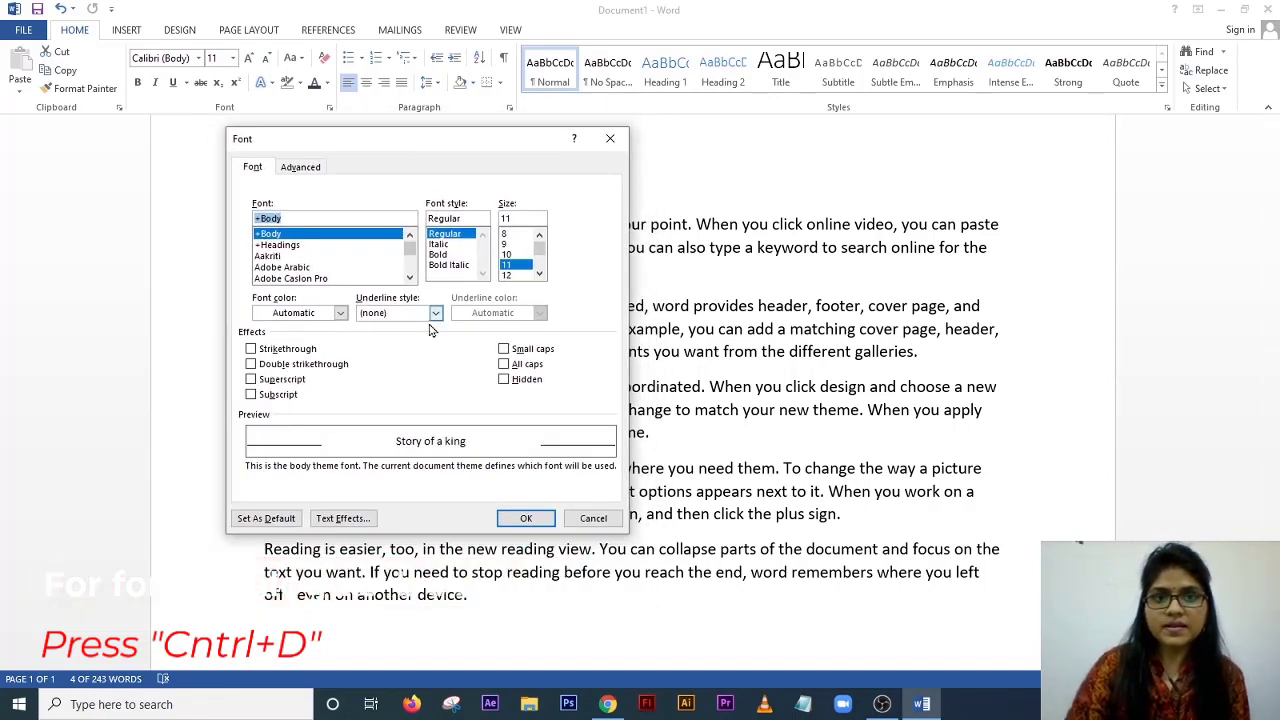
{"action": "left_click_drag", "start_coordinate": [436, 137], "coordinate": [654, 81]}
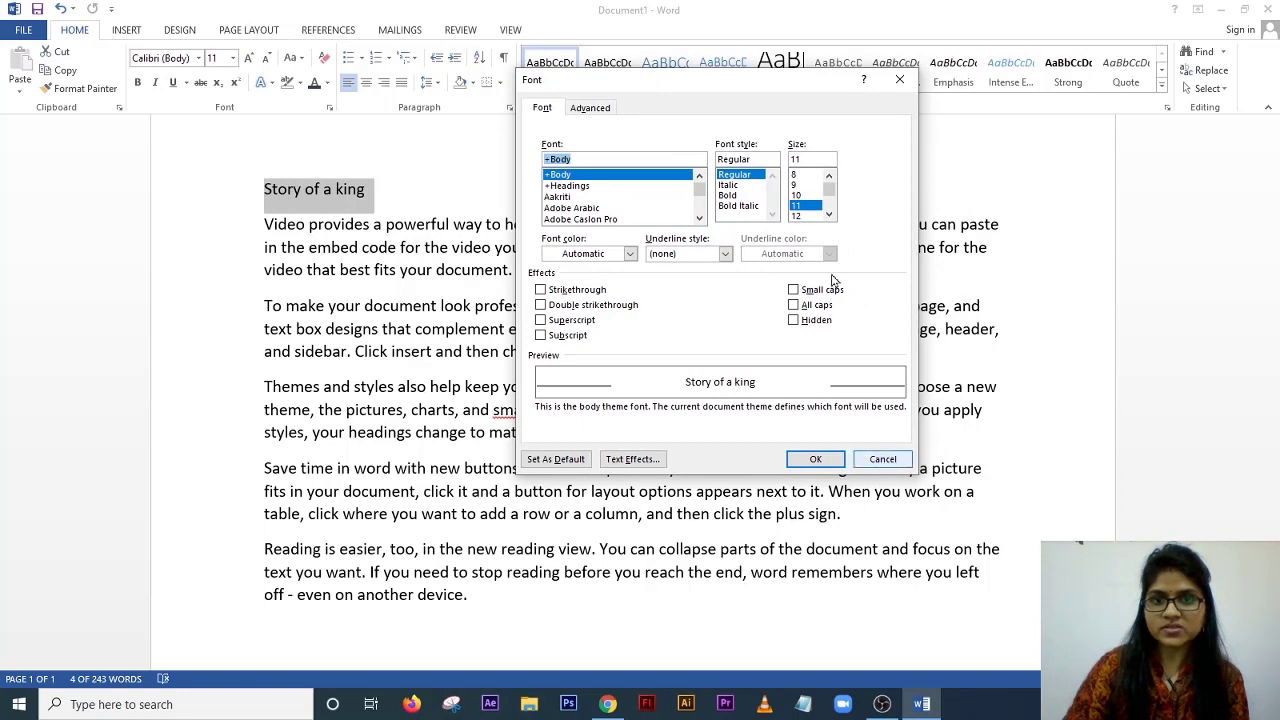
{"action": "left_click", "coordinate": [806, 213]}
{"action": "key", "text": "Escape"}
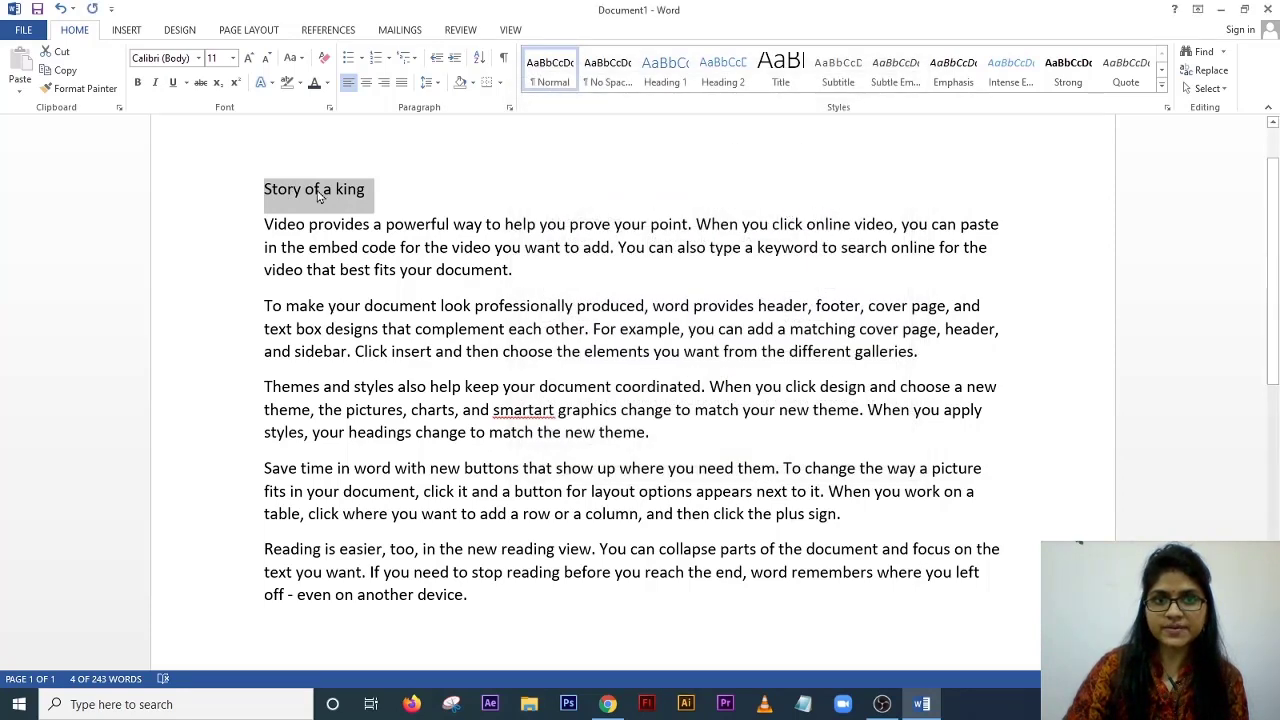
- Enlarge the selected title "Story of a king" to 36 pt by growing the font
{"action": "left_click", "coordinate": [249, 58]}
{"action": "left_click", "coordinate": [249, 58]}
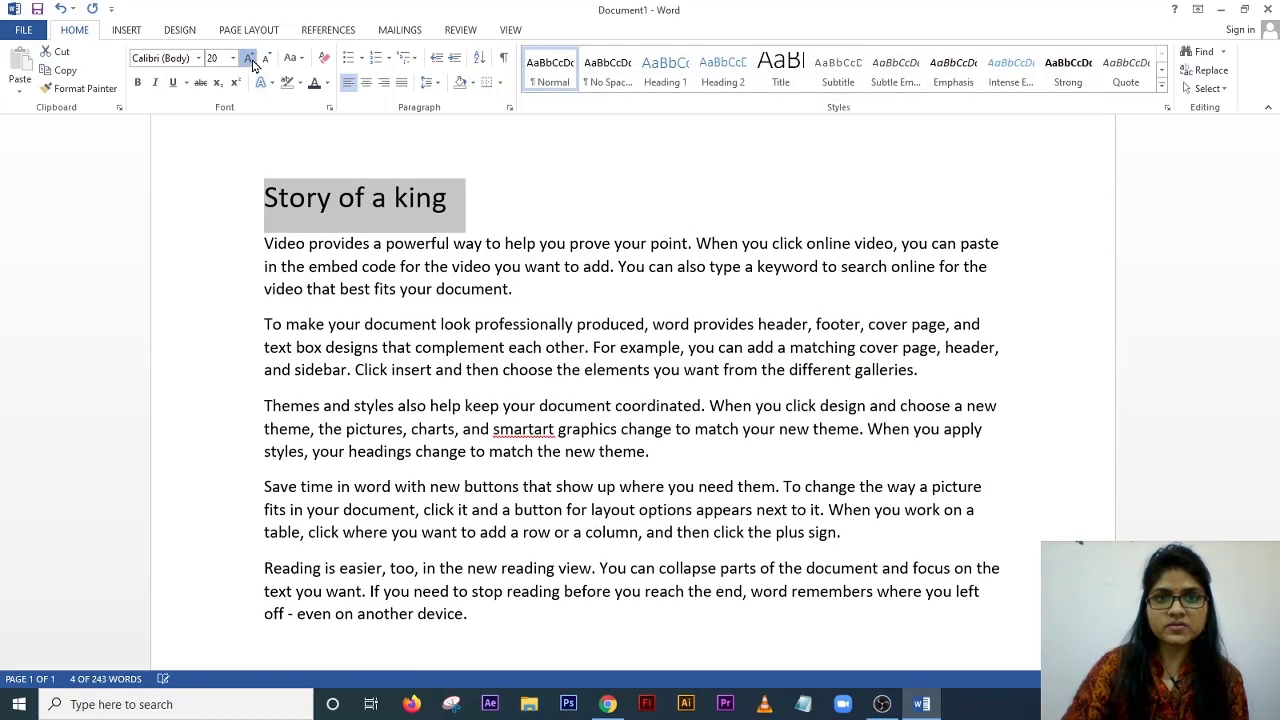
{"action": "left_click", "coordinate": [249, 58]}
{"action": "left_click", "coordinate": [249, 58]}
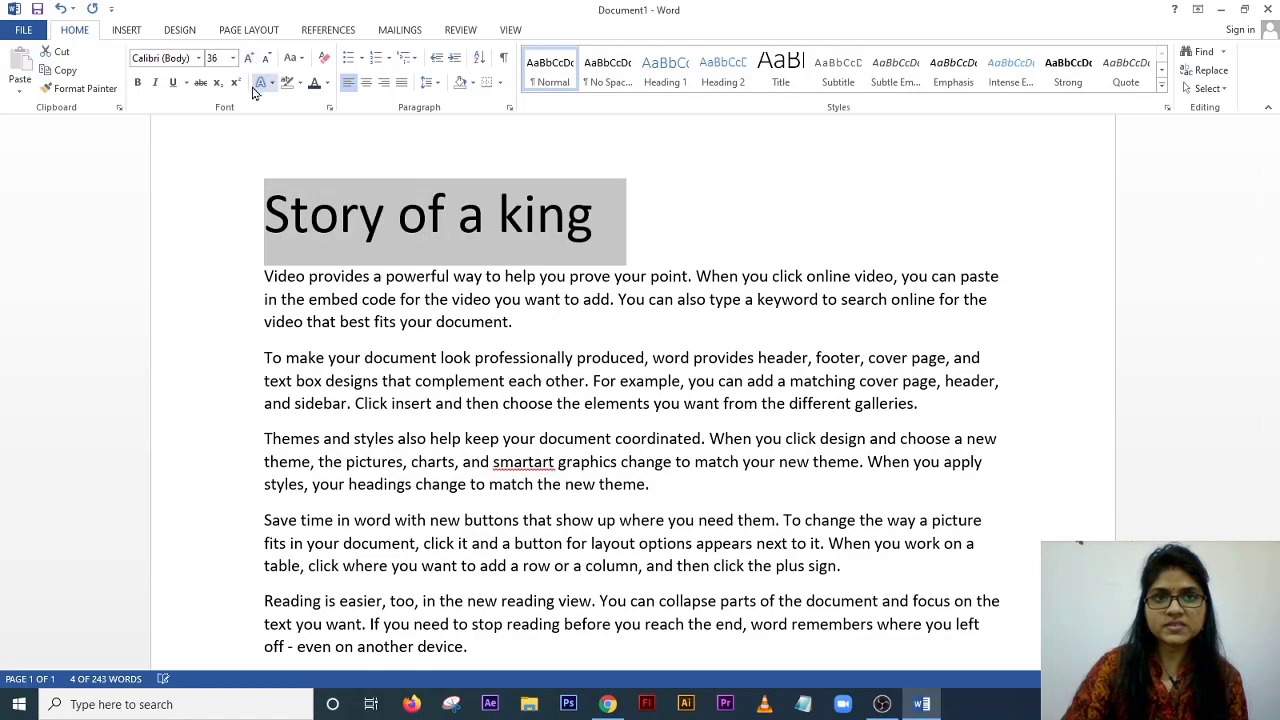
- Apply the Small caps effect to the title through the Font dialog and inspect its first letter
{"action": "left_click", "coordinate": [329, 107]}
{"action": "left_click_drag", "start_coordinate": [723, 86], "coordinate": [836, 38]}
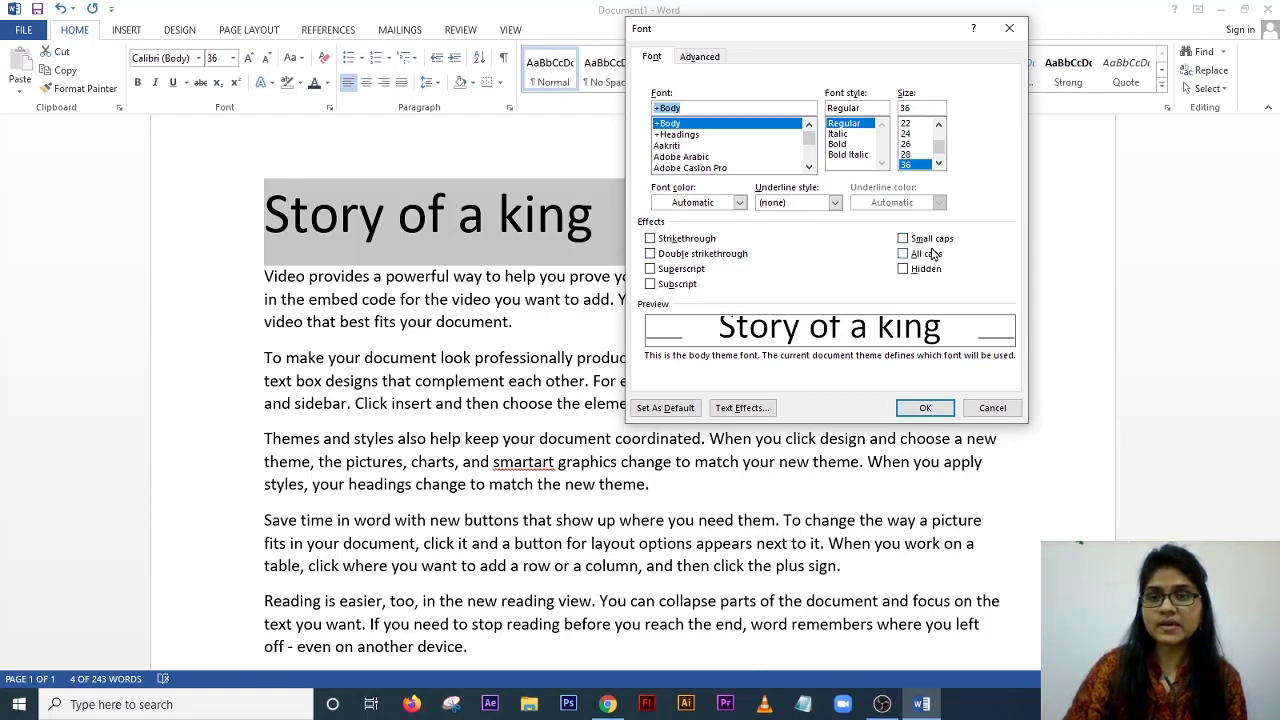
{"action": "left_click", "coordinate": [903, 240]}
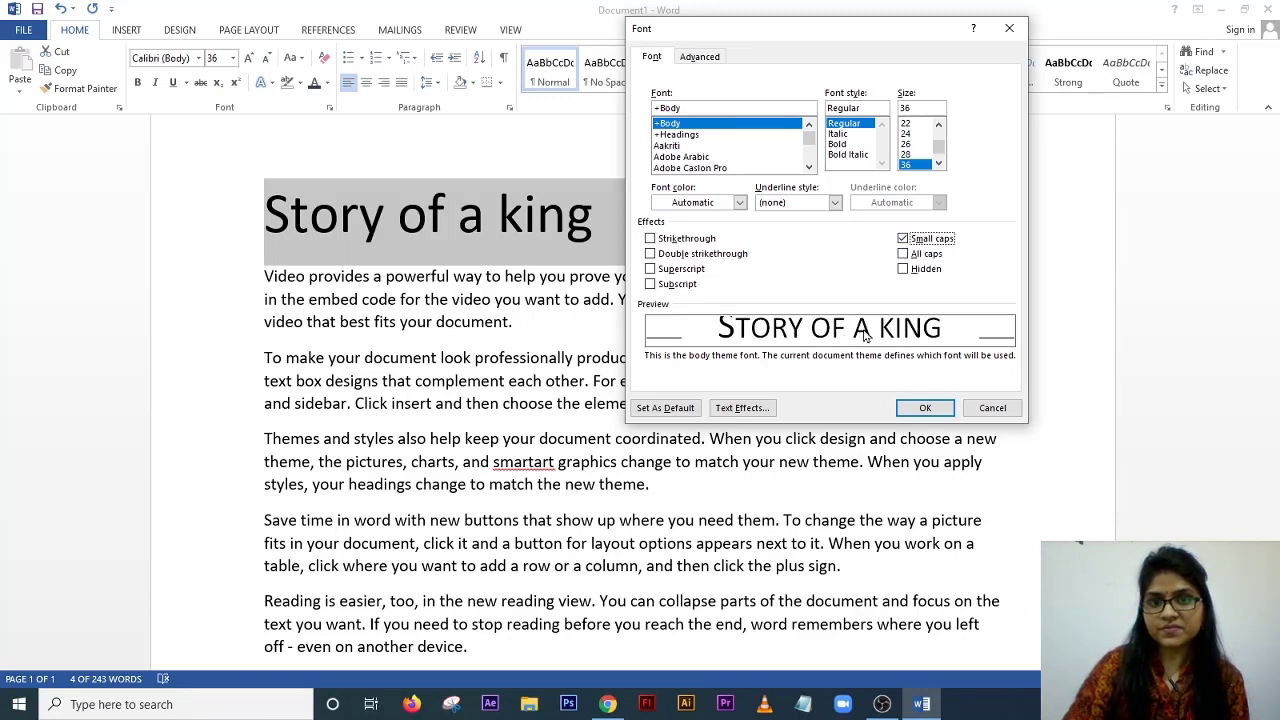
{"action": "left_click", "coordinate": [920, 409]}
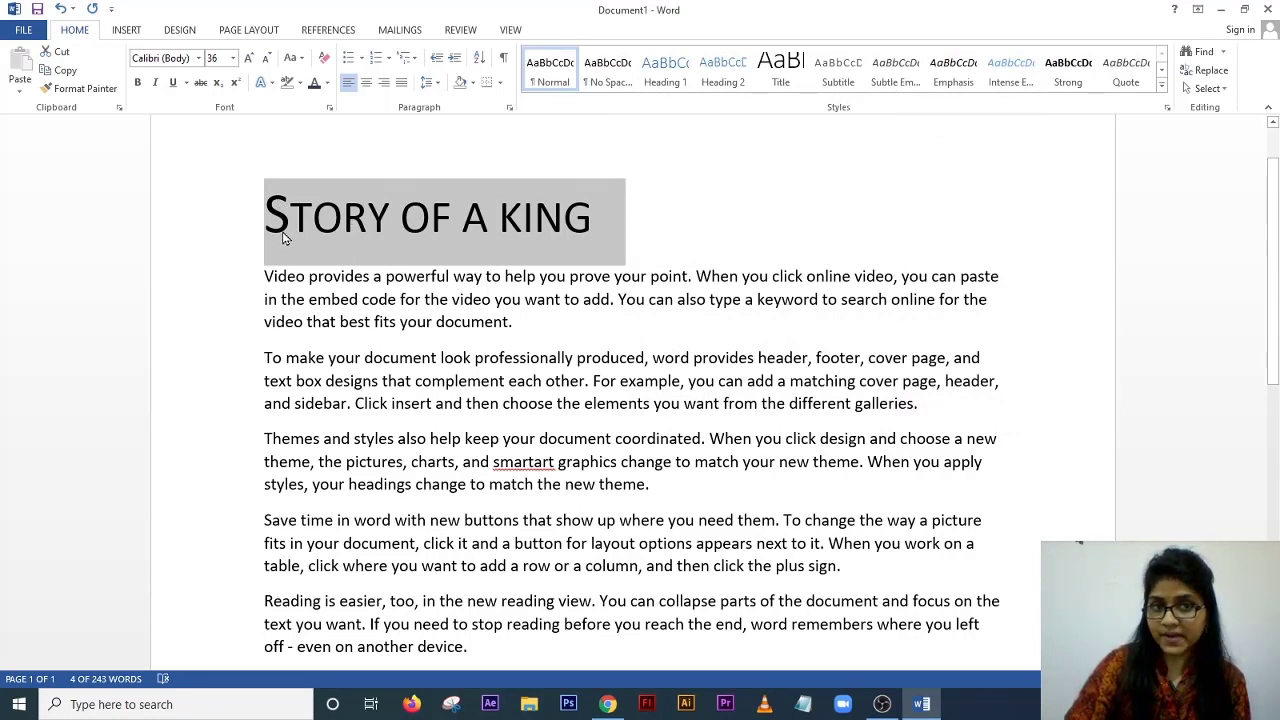
{"action": "left_click_drag", "start_coordinate": [282, 237], "coordinate": [266, 236]}
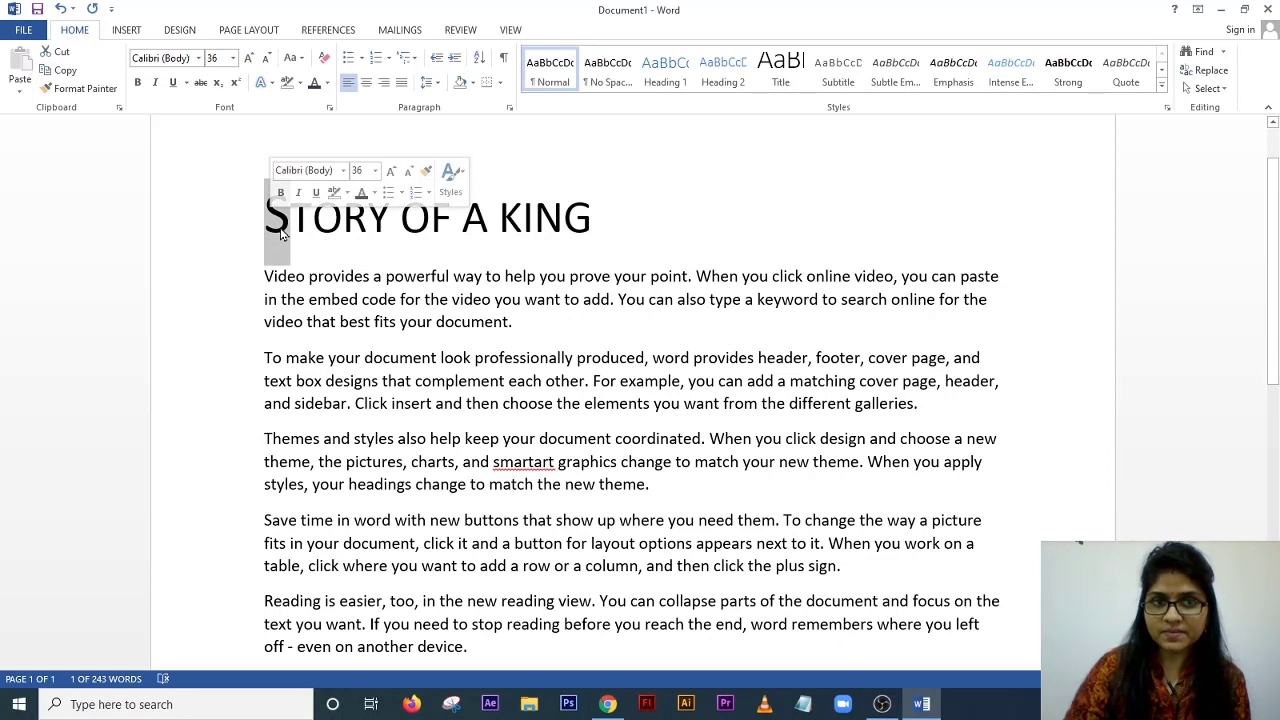
{"action": "left_click", "coordinate": [278, 216]}
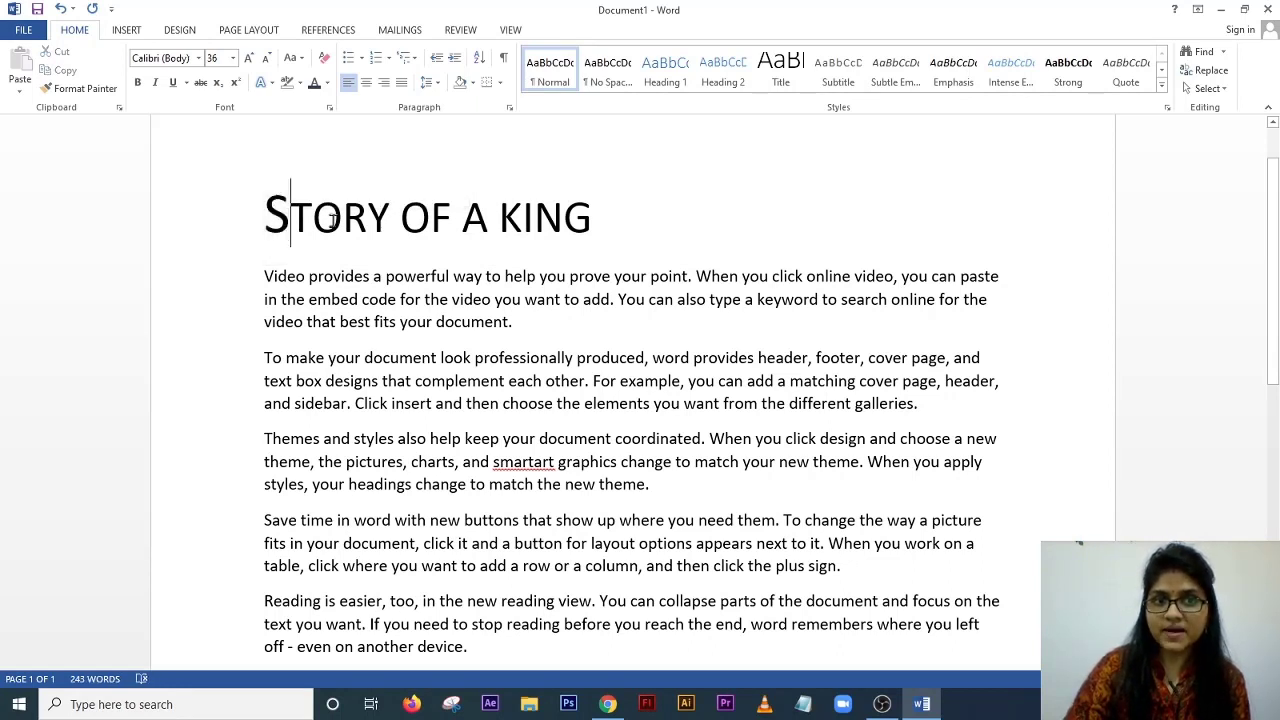
- Select the title "Story of a king" and apply the All caps effect in place of Small caps through the Font dialog
{"action": "left_click_drag", "start_coordinate": [278, 214], "coordinate": [596, 210]}
{"action": "left_click", "coordinate": [600, 223]}
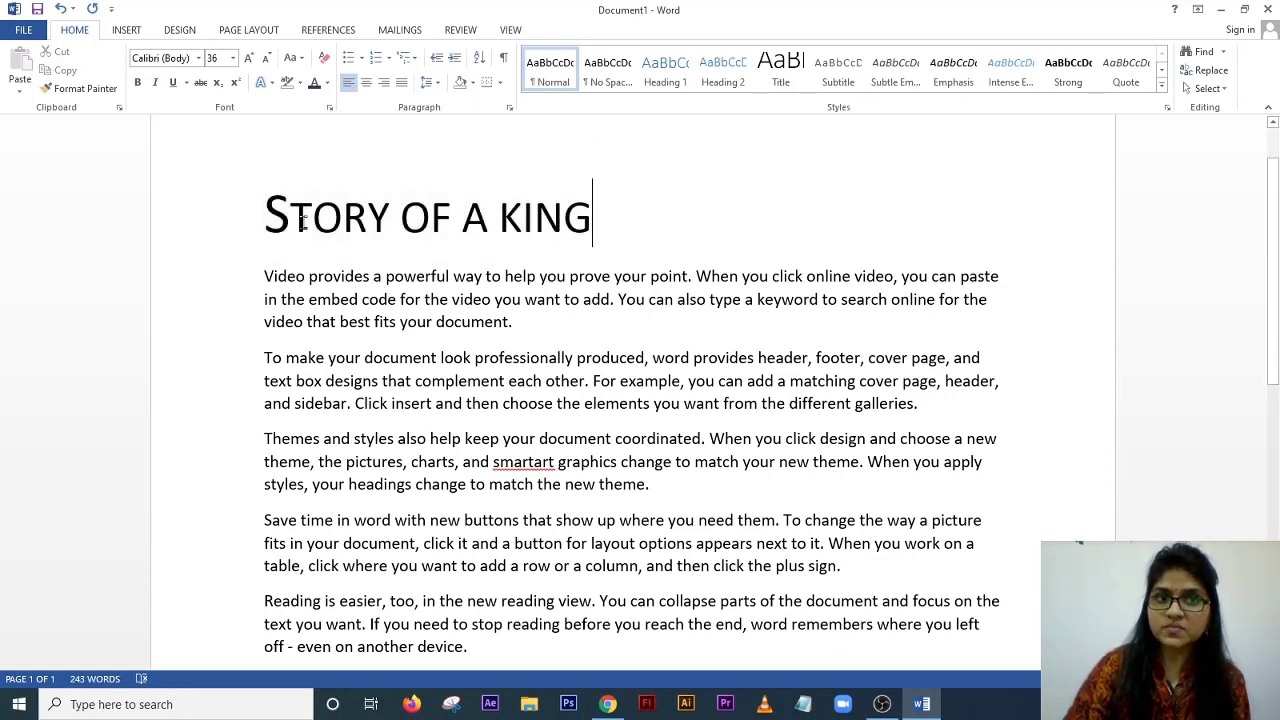
{"action": "left_click_drag", "start_coordinate": [293, 216], "coordinate": [600, 216]}
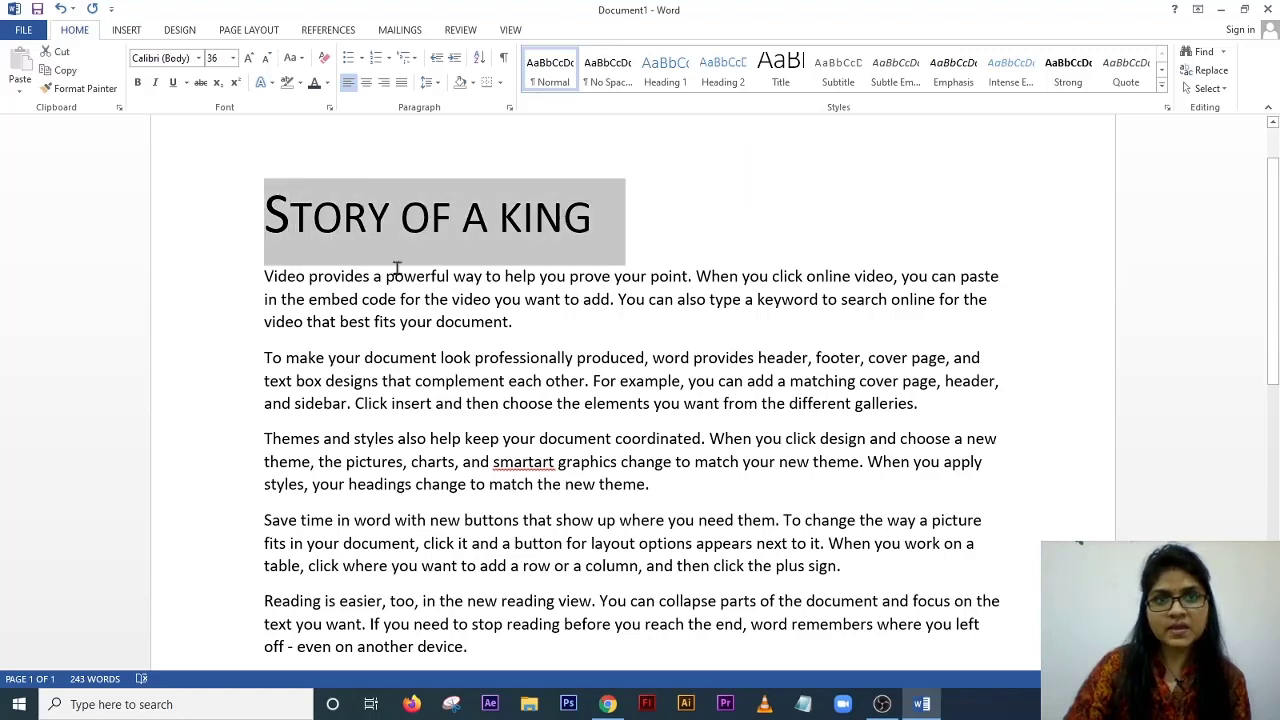
{"action": "left_click", "coordinate": [266, 216]}
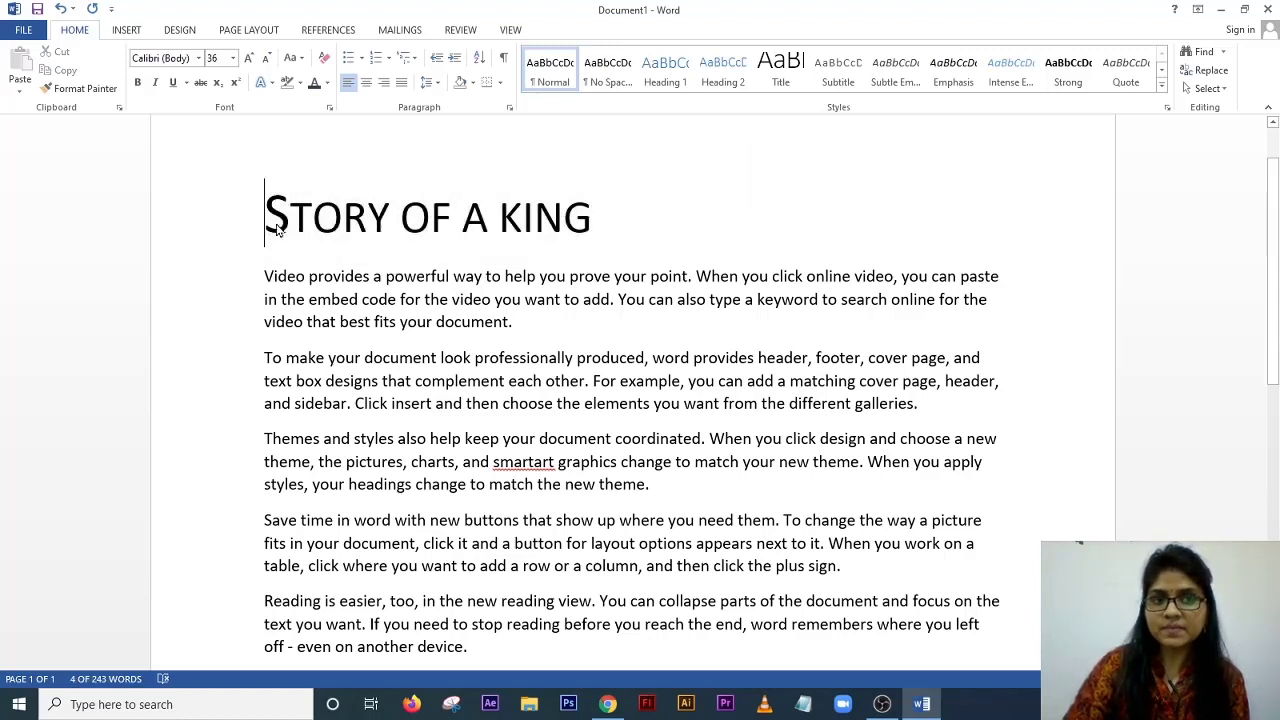
{"action": "left_click_drag", "start_coordinate": [290, 216], "coordinate": [598, 210]}
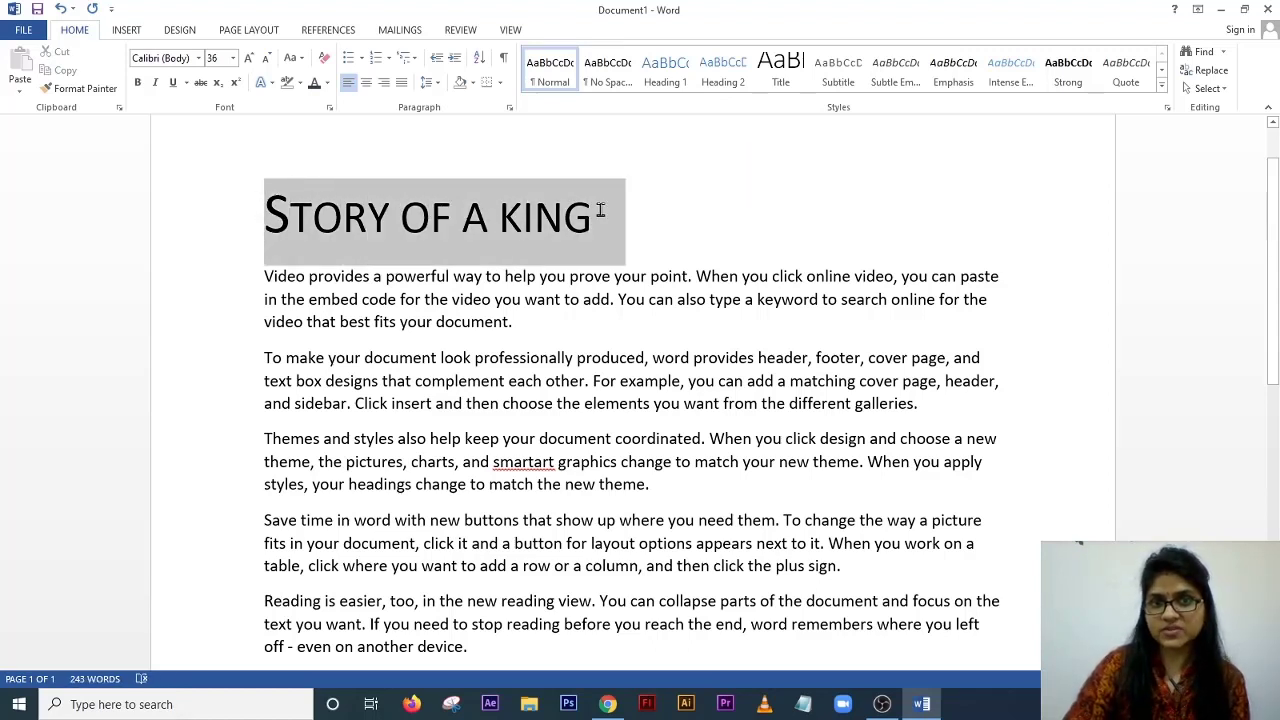
{"action": "left_click", "coordinate": [330, 112]}
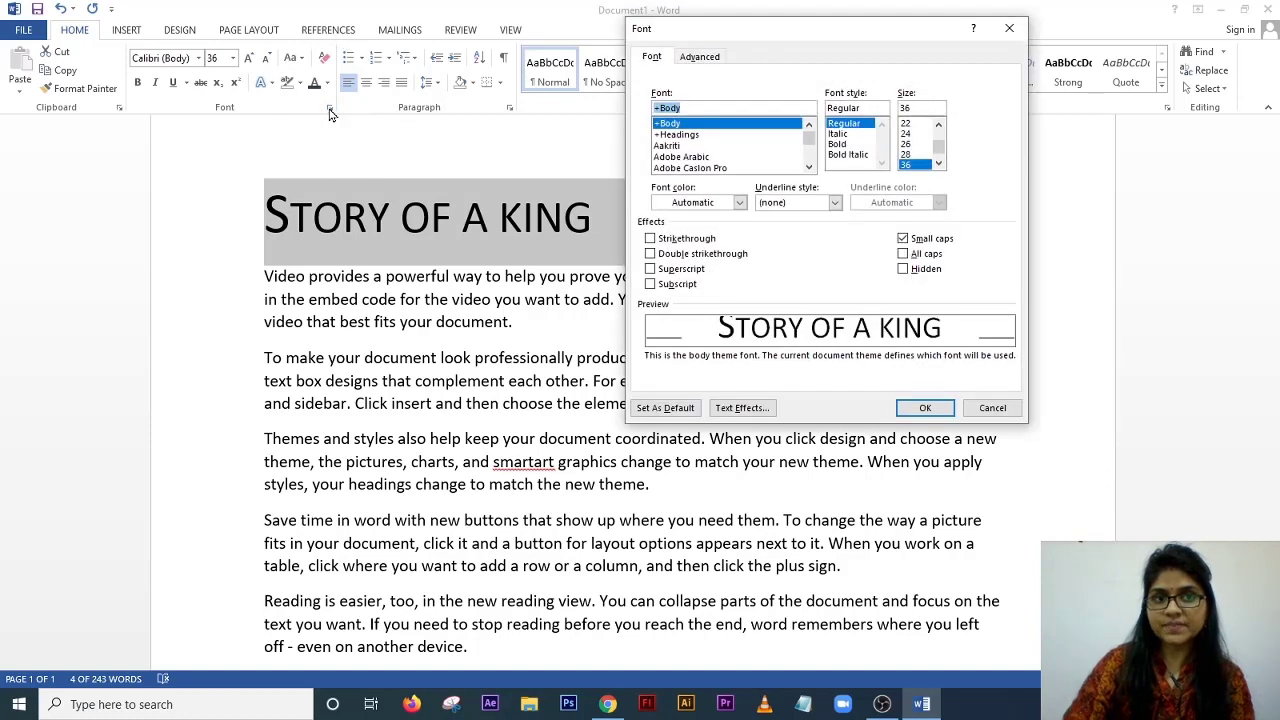
{"action": "left_click", "coordinate": [905, 254]}
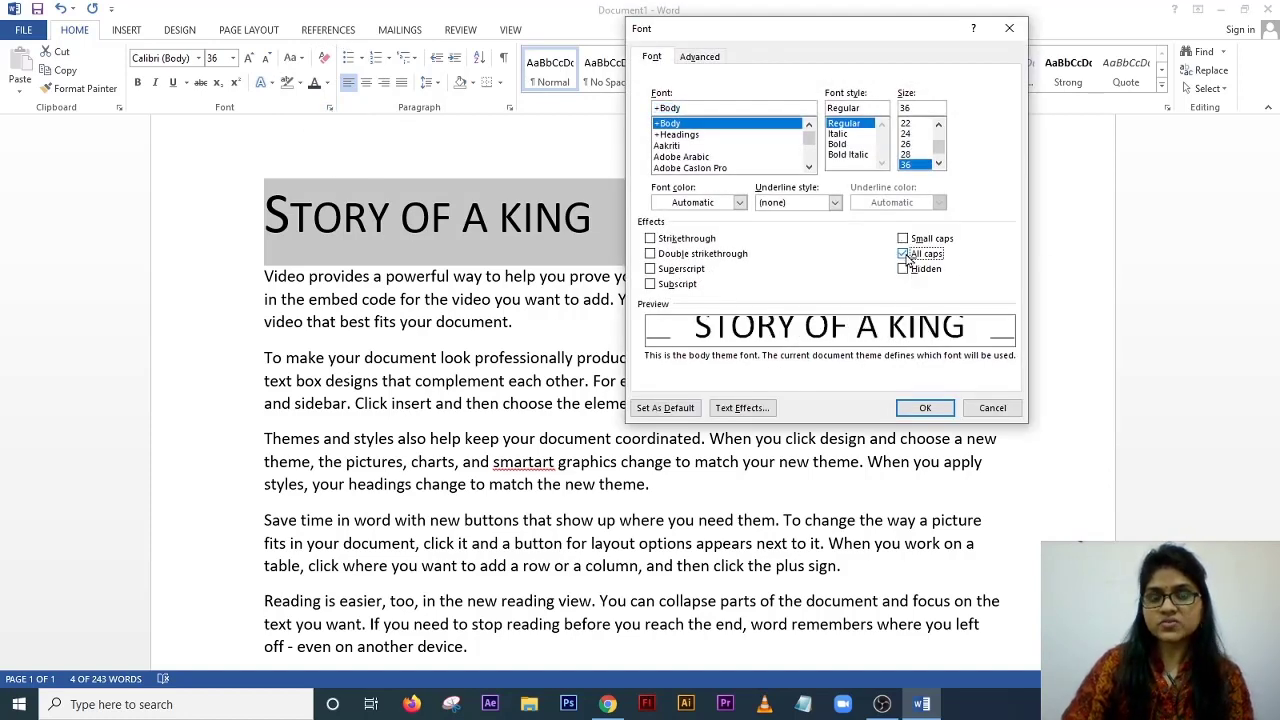
{"action": "left_click", "coordinate": [924, 408]}
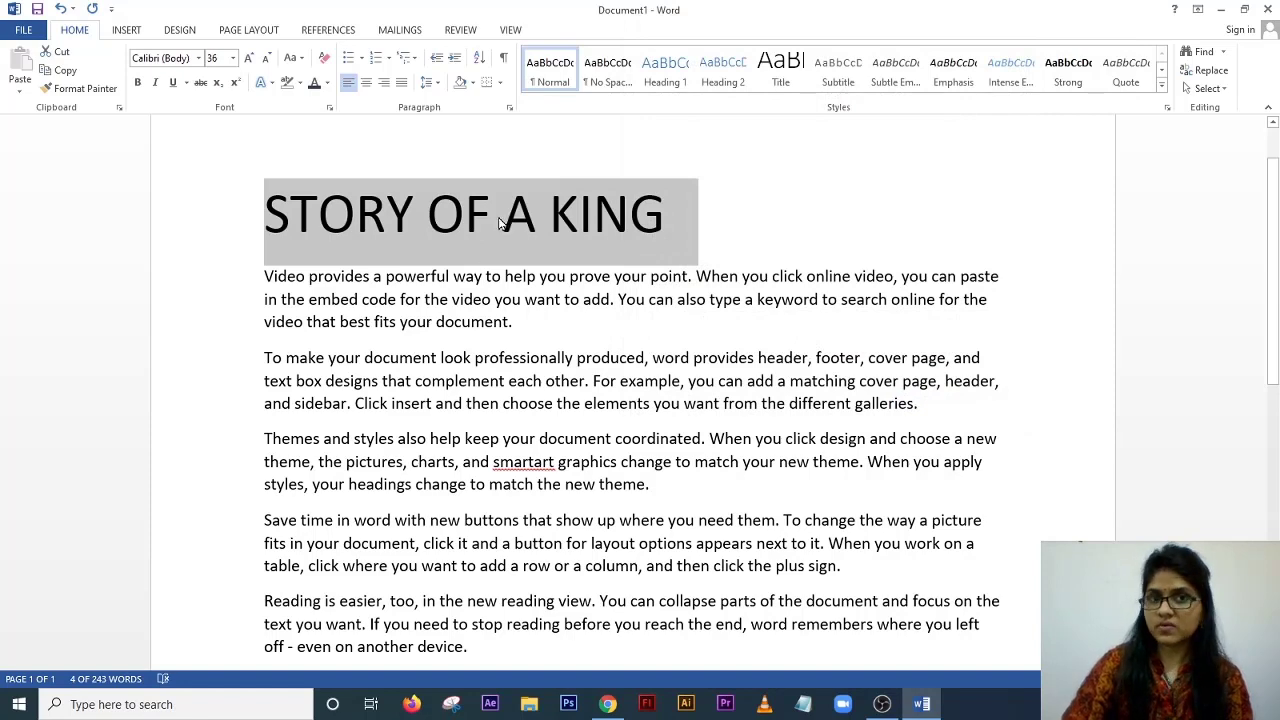
- Hide the selected title by applying the Hidden font effect
{"action": "left_click", "coordinate": [330, 110]}
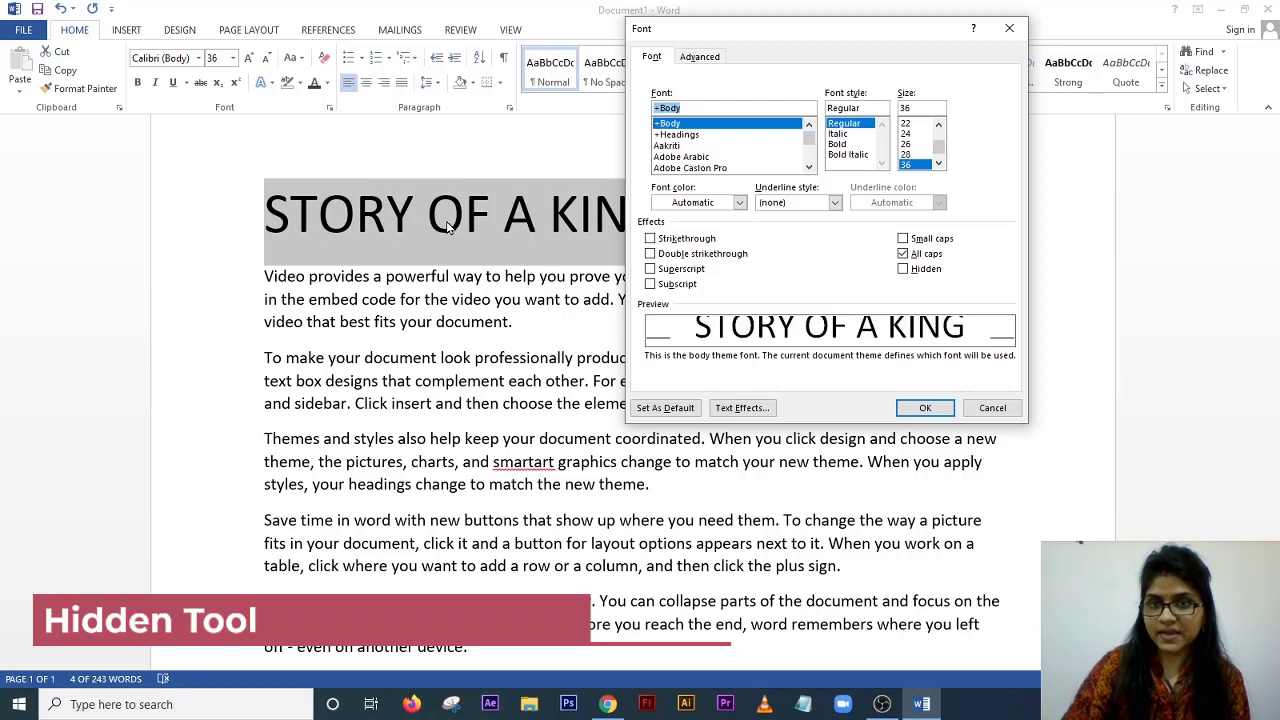
{"action": "left_click", "coordinate": [903, 272]}
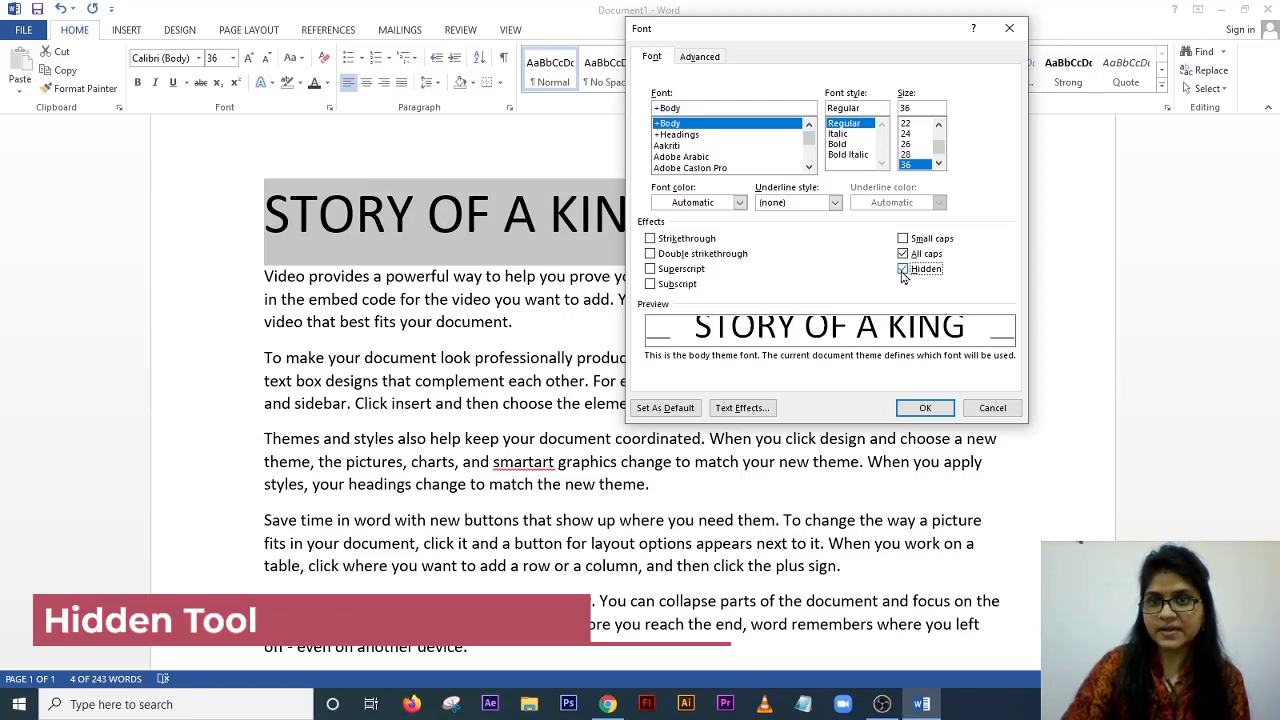
{"action": "left_click", "coordinate": [922, 406]}
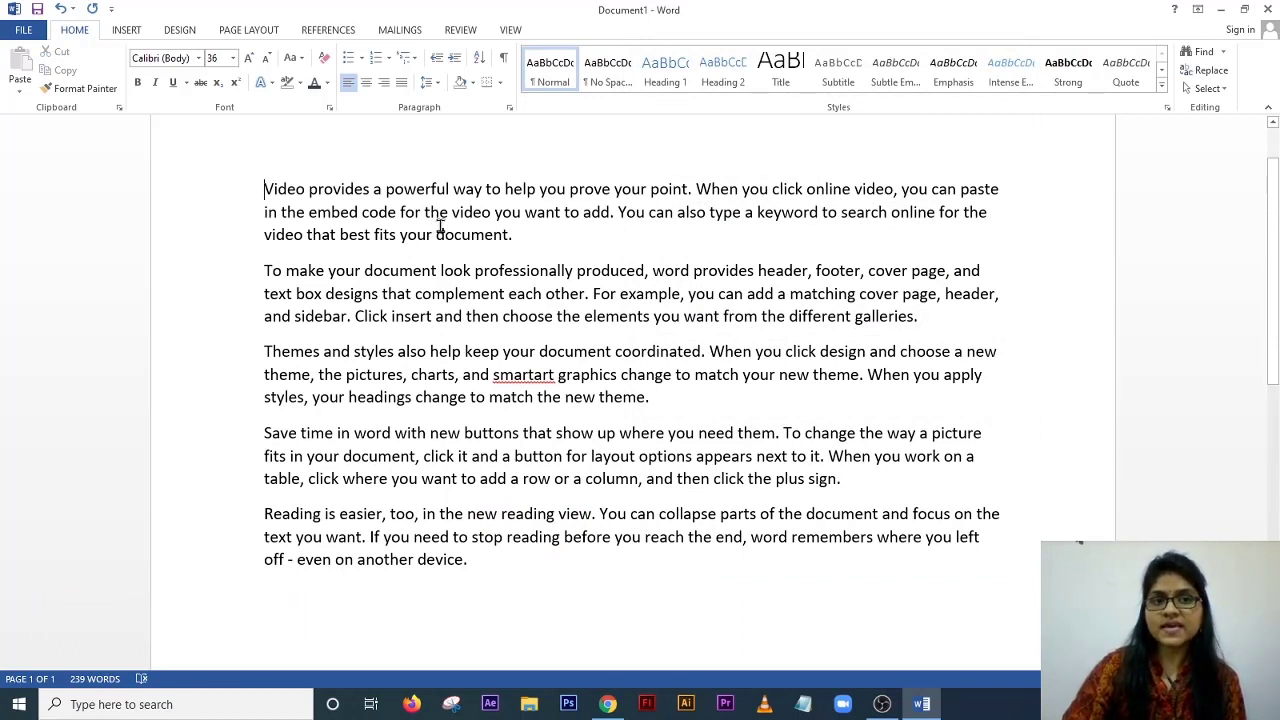
- Select the whole document and turn off the Hidden font effect to bring the title back
{"action": "left_click", "coordinate": [330, 112]}
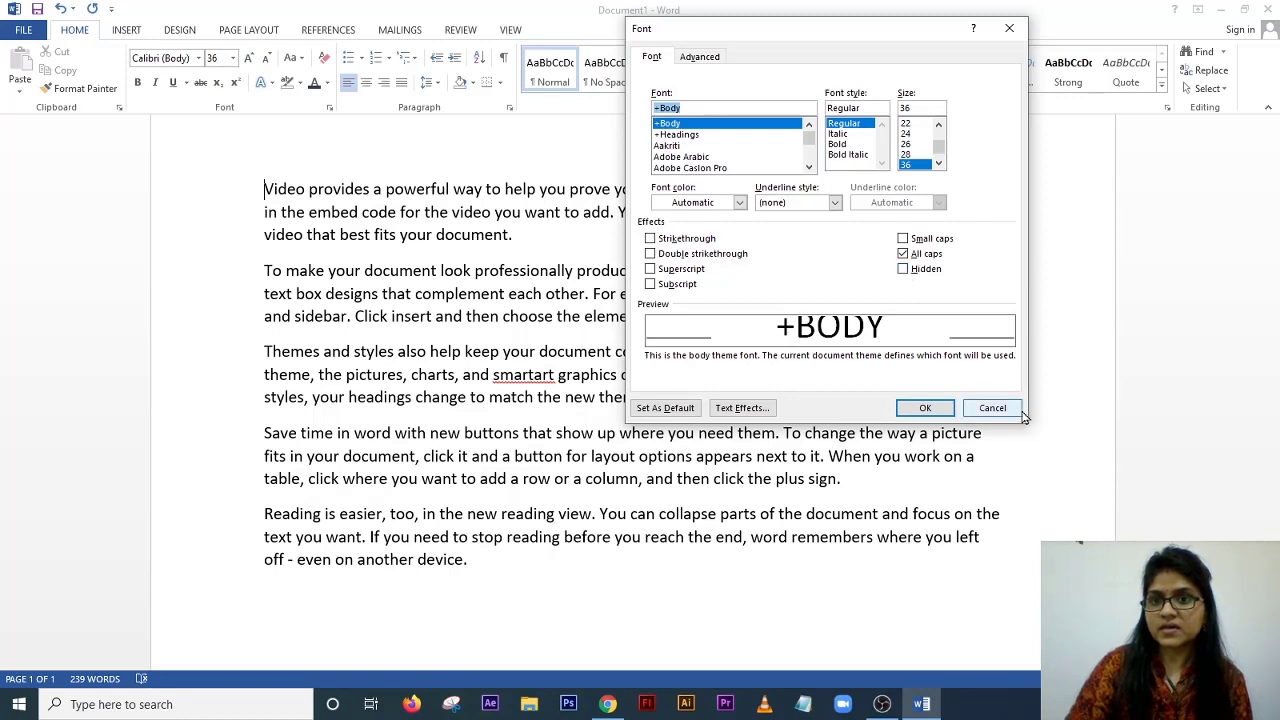
{"action": "left_click", "coordinate": [992, 407]}
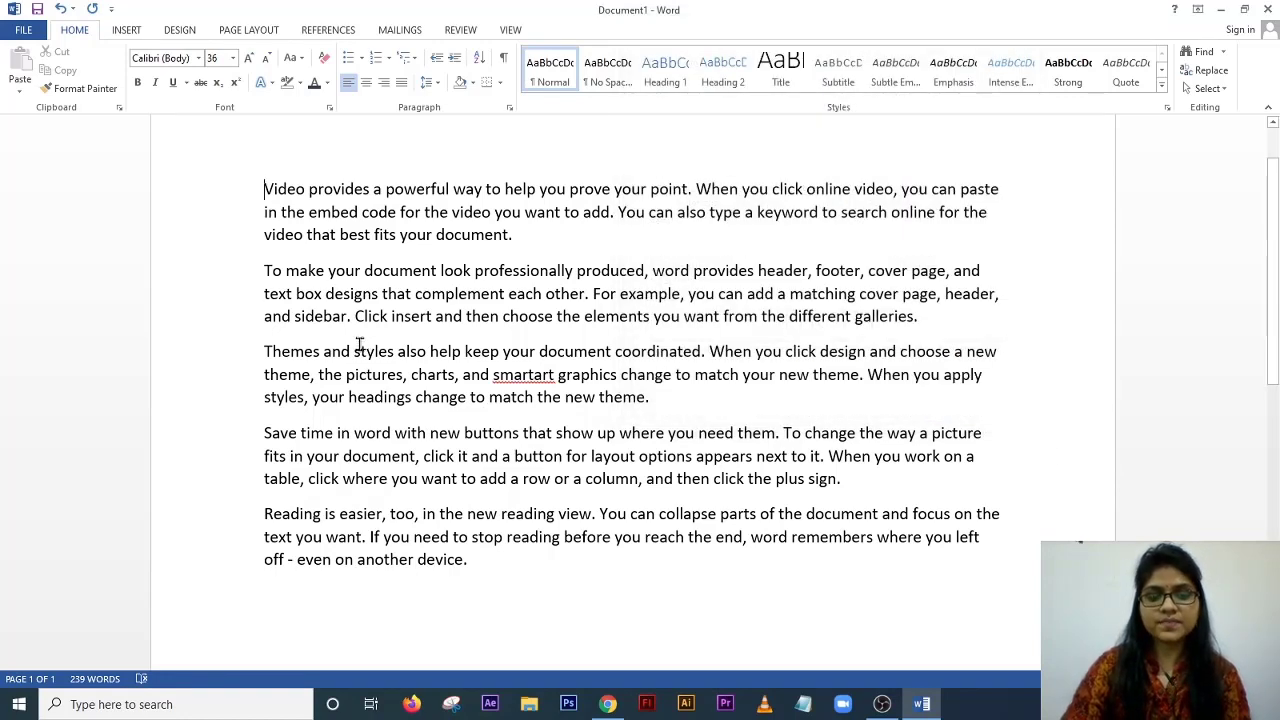
{"action": "key", "text": "ctrl+a"}
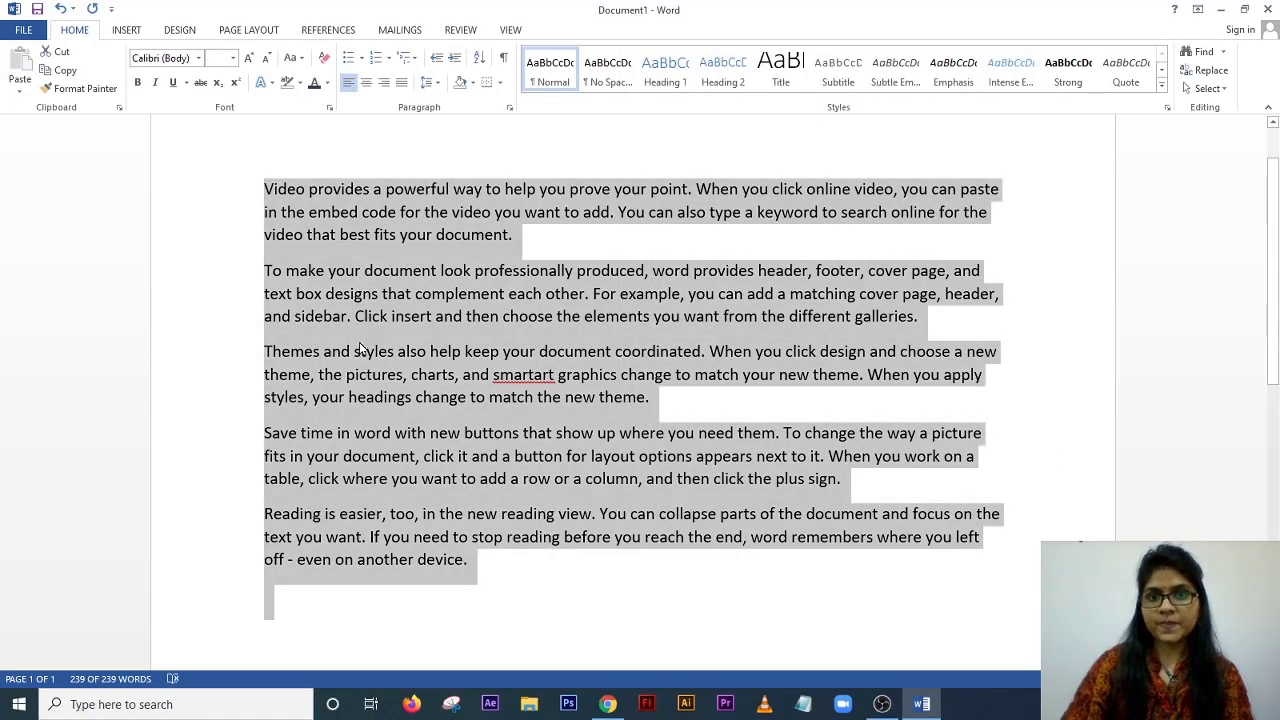
{"action": "left_click", "coordinate": [330, 111]}
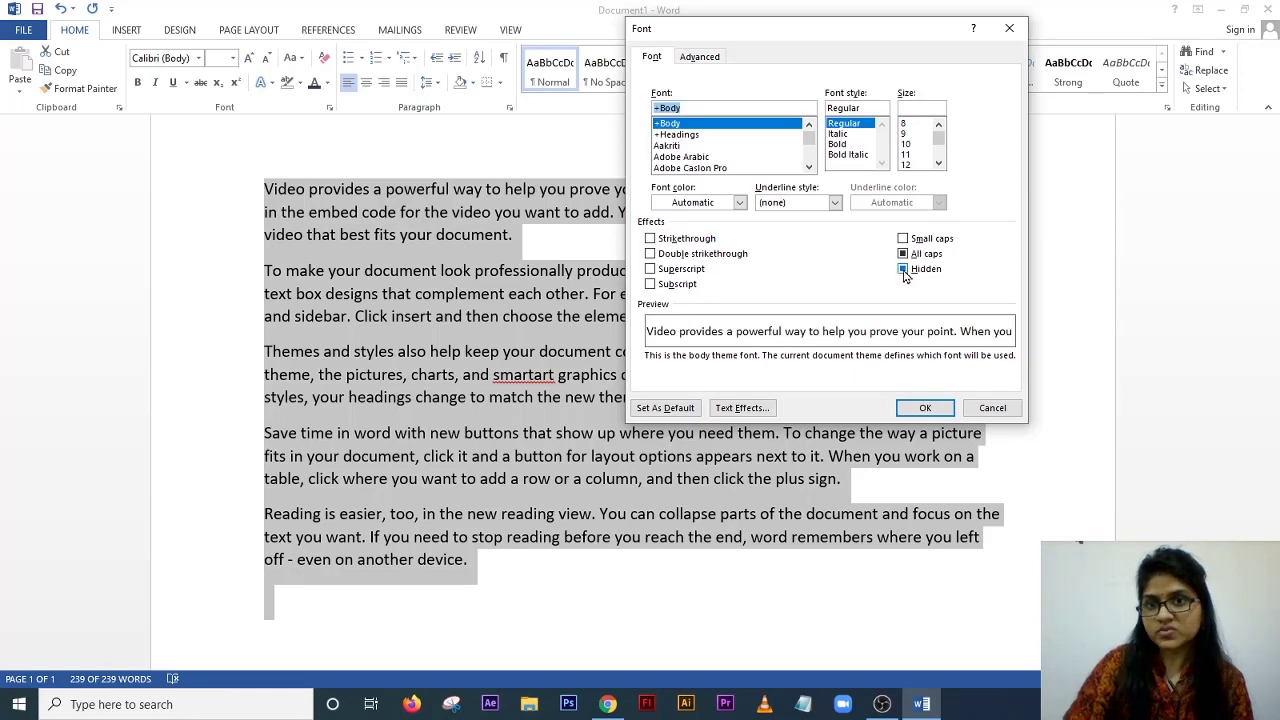
{"action": "left_click", "coordinate": [904, 274]}
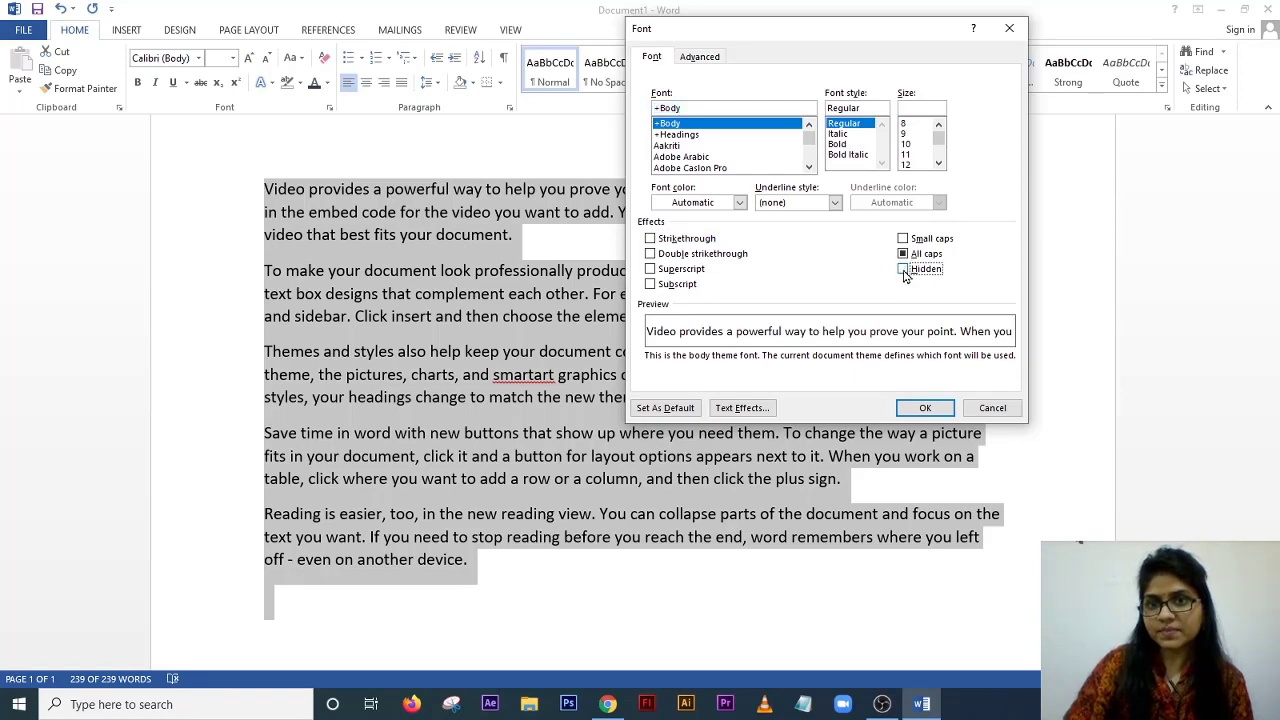
{"action": "left_click", "coordinate": [927, 409]}
{"action": "left_click", "coordinate": [380, 228]}
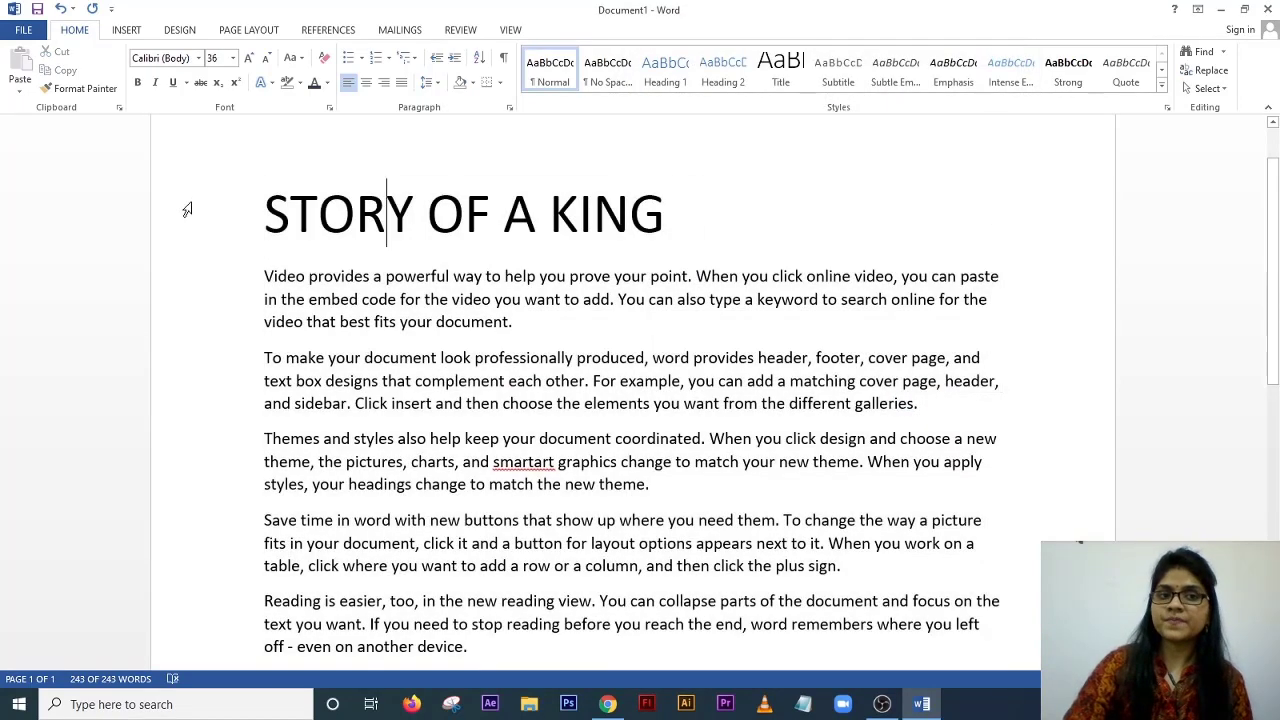
- Review the advanced character spacing and OpenType options in the Font dialog, and close it without applying anything
{"action": "left_click", "coordinate": [186, 209]}
{"action": "key", "text": "ctrl+d"}
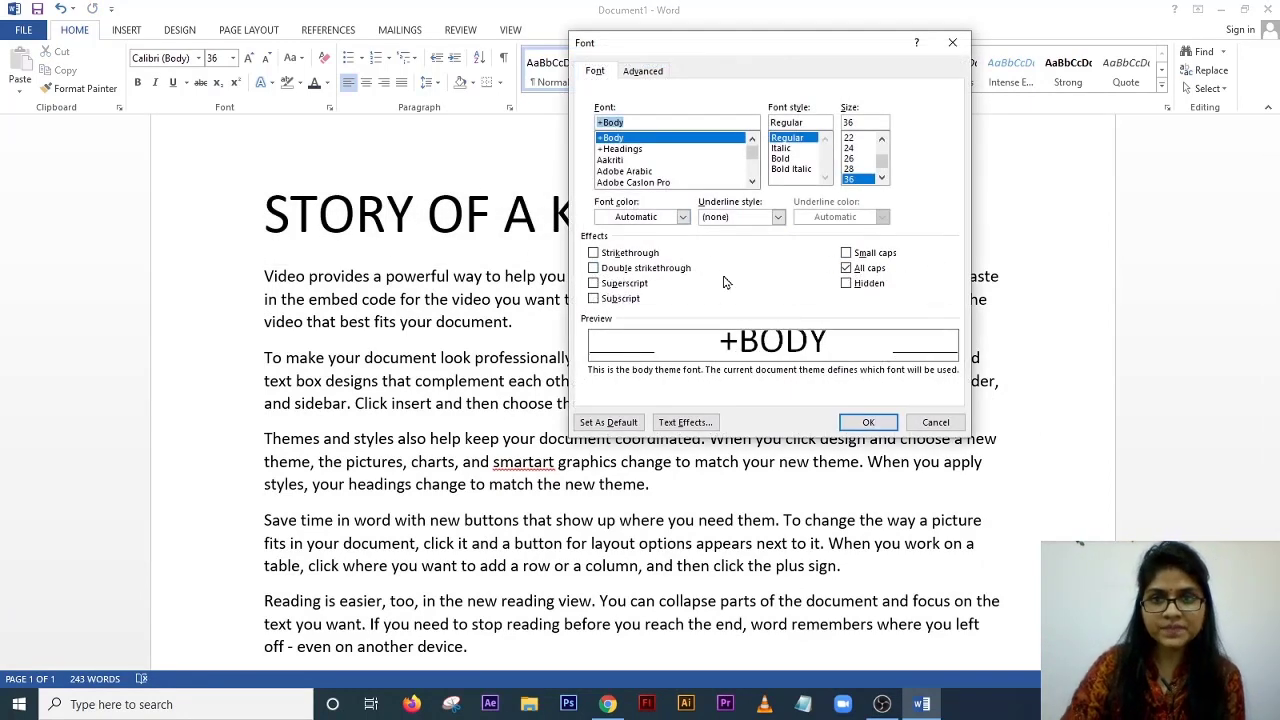
{"action": "left_click", "coordinate": [644, 76]}
{"action": "left_click_drag", "start_coordinate": [697, 47], "coordinate": [769, 57]}
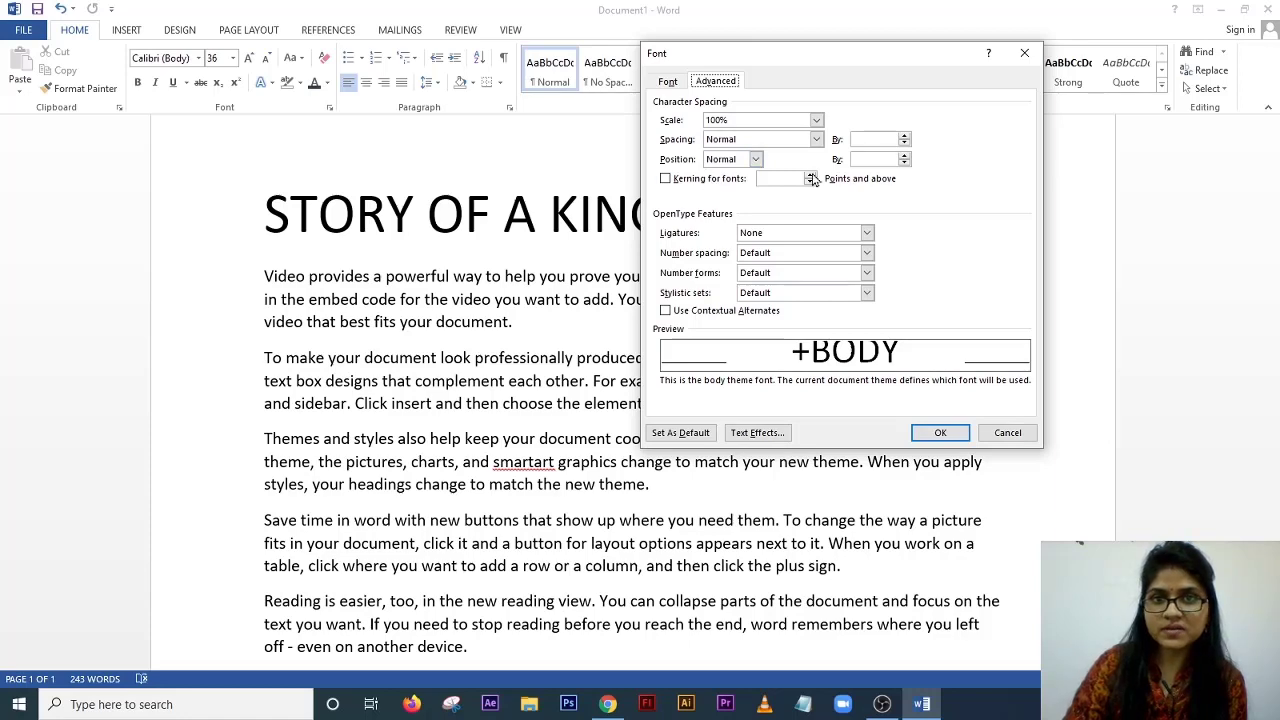
{"action": "left_click", "coordinate": [1030, 432]}
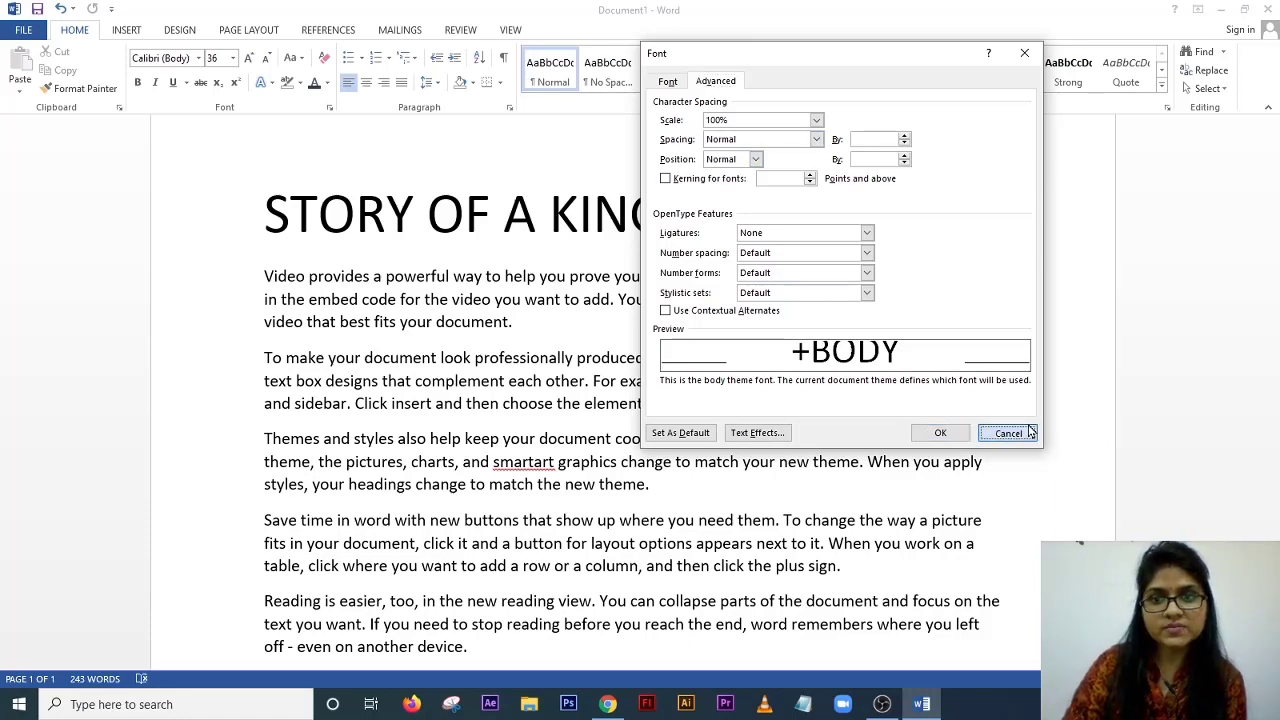
- Select the title and all body text, and scale the characters to 150% in the advanced Font settings
{"action": "left_click_drag", "start_coordinate": [266, 198], "coordinate": [547, 433]}
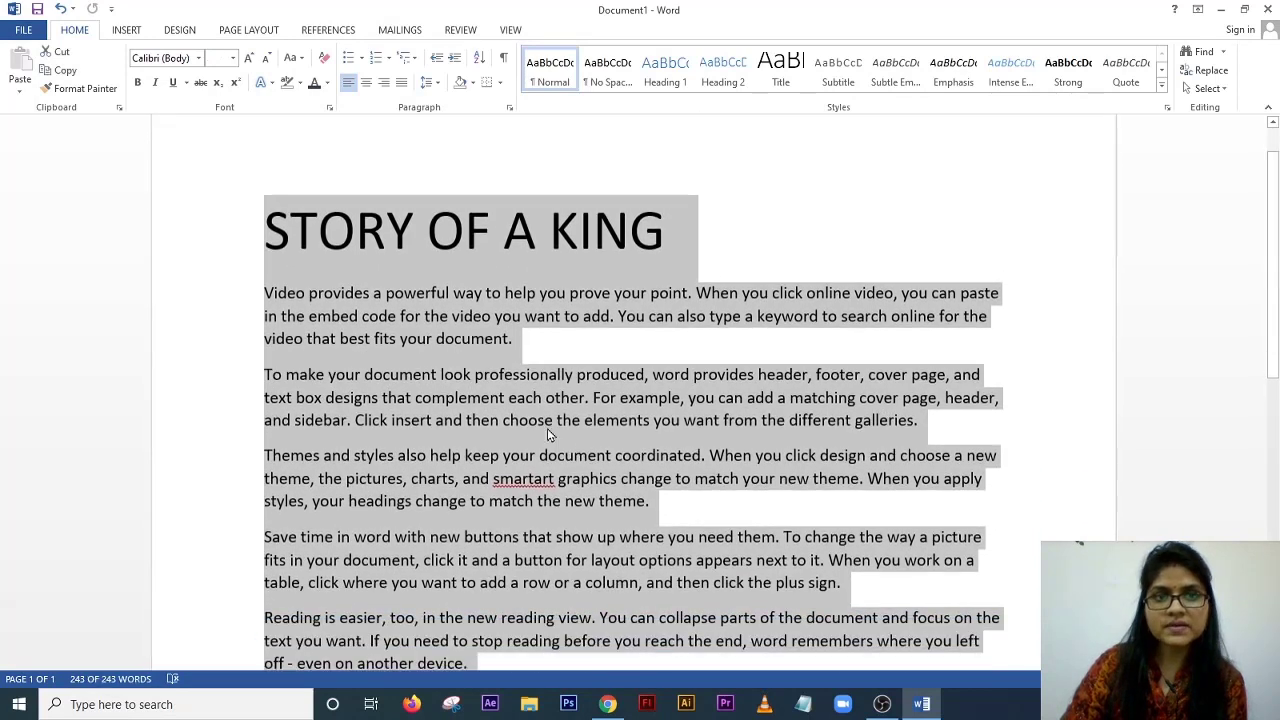
{"action": "scroll", "coordinate": [520, 400], "scroll_direction": "down", "scroll_amount": 1}
{"action": "left_click", "coordinate": [329, 107]}
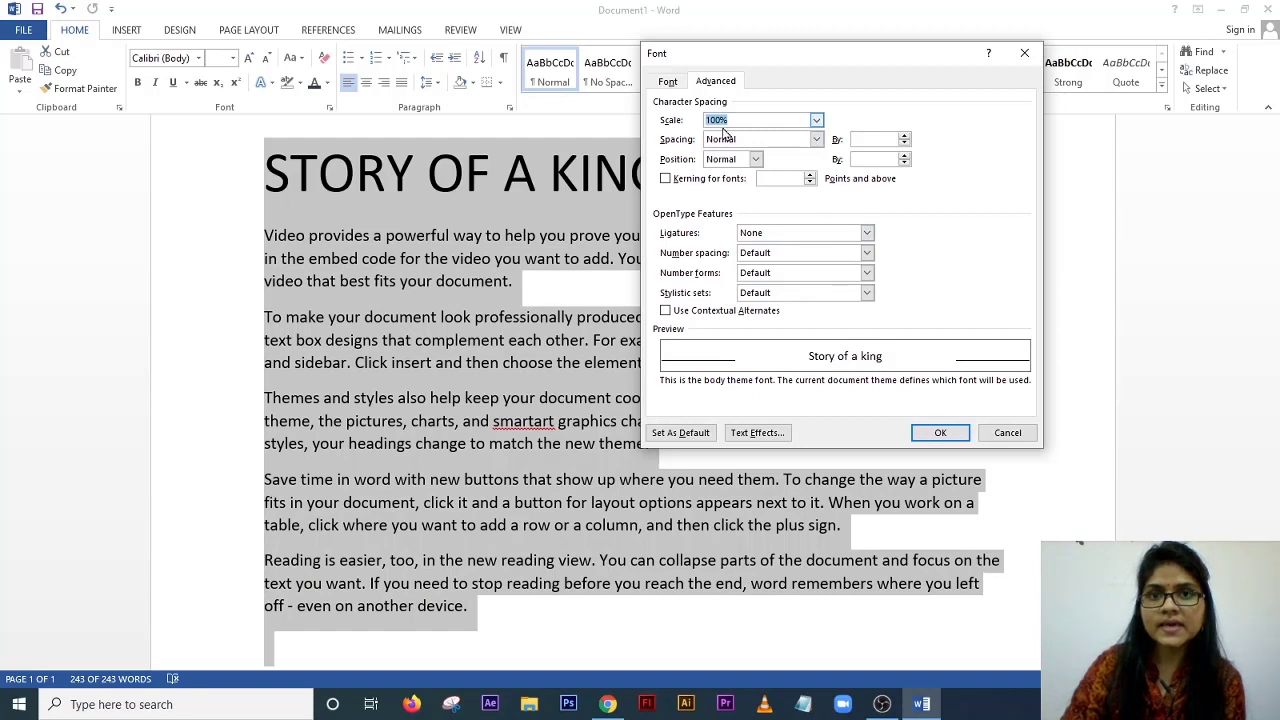
{"action": "left_click", "coordinate": [816, 121]}
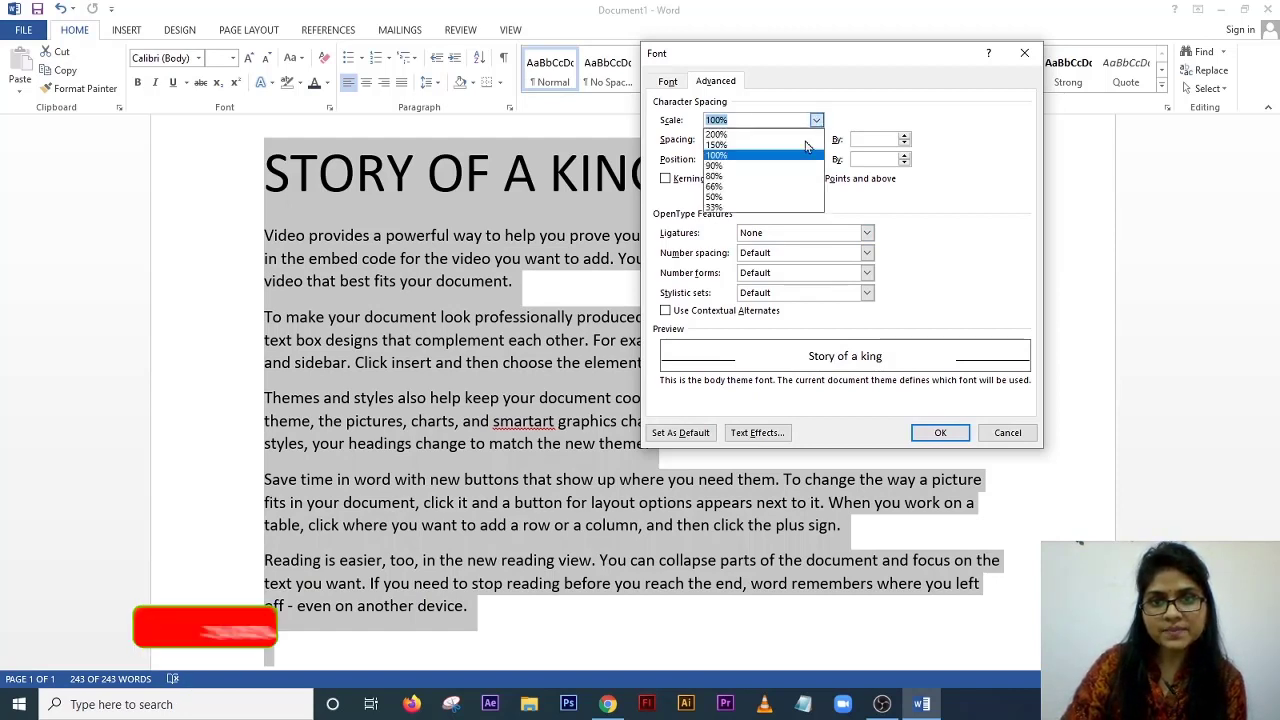
{"action": "left_click", "coordinate": [731, 145]}
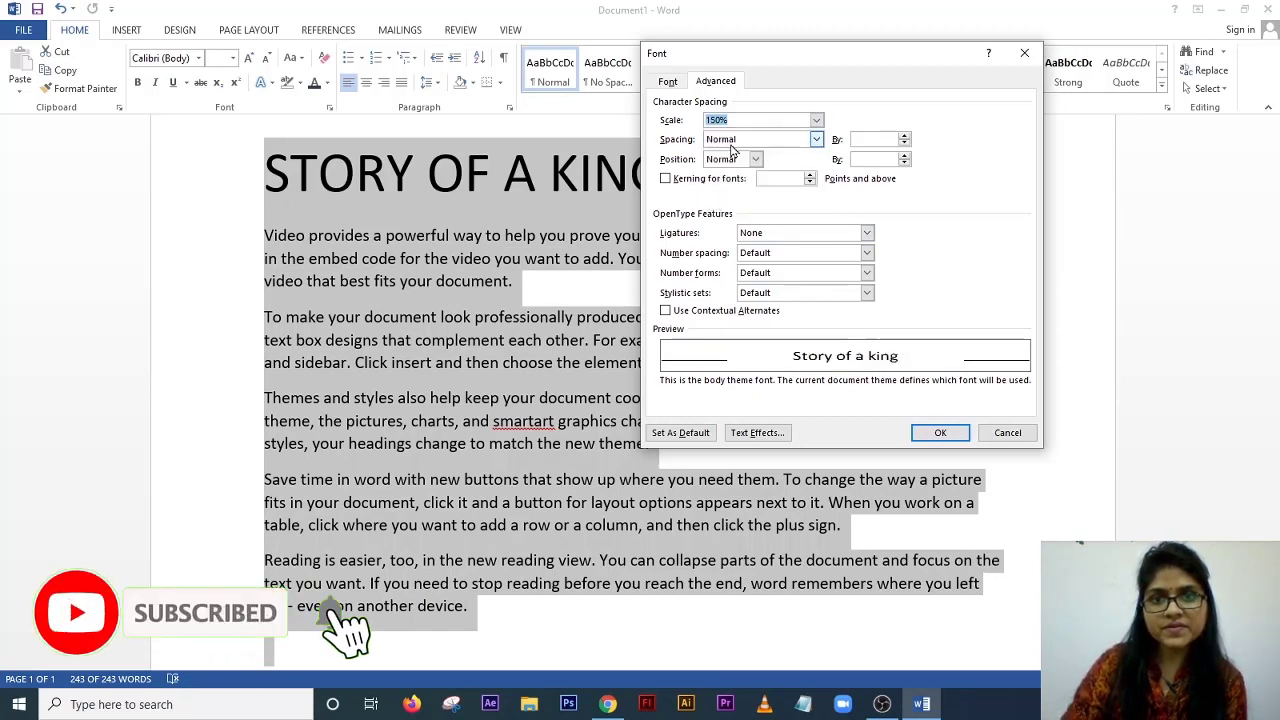
{"action": "left_click", "coordinate": [940, 433]}
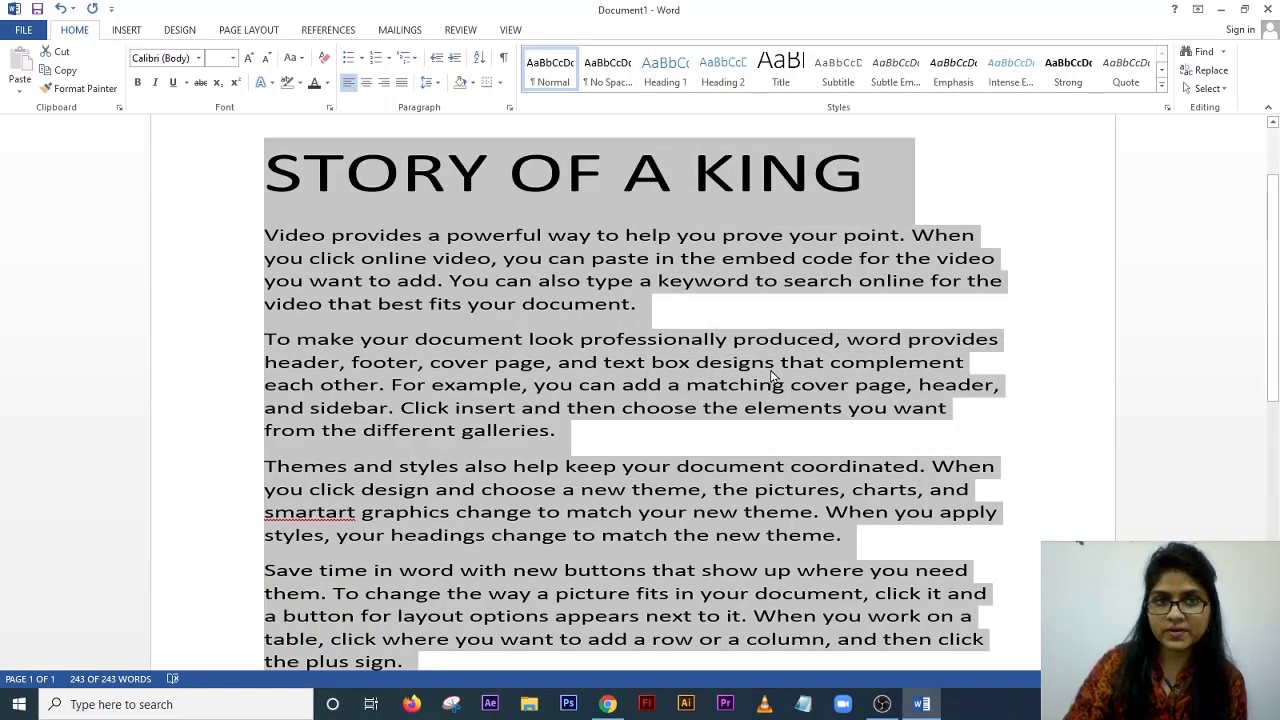
- Return the character scale of the selected document text to 100% in the advanced Font settings
{"action": "left_click", "coordinate": [331, 108]}
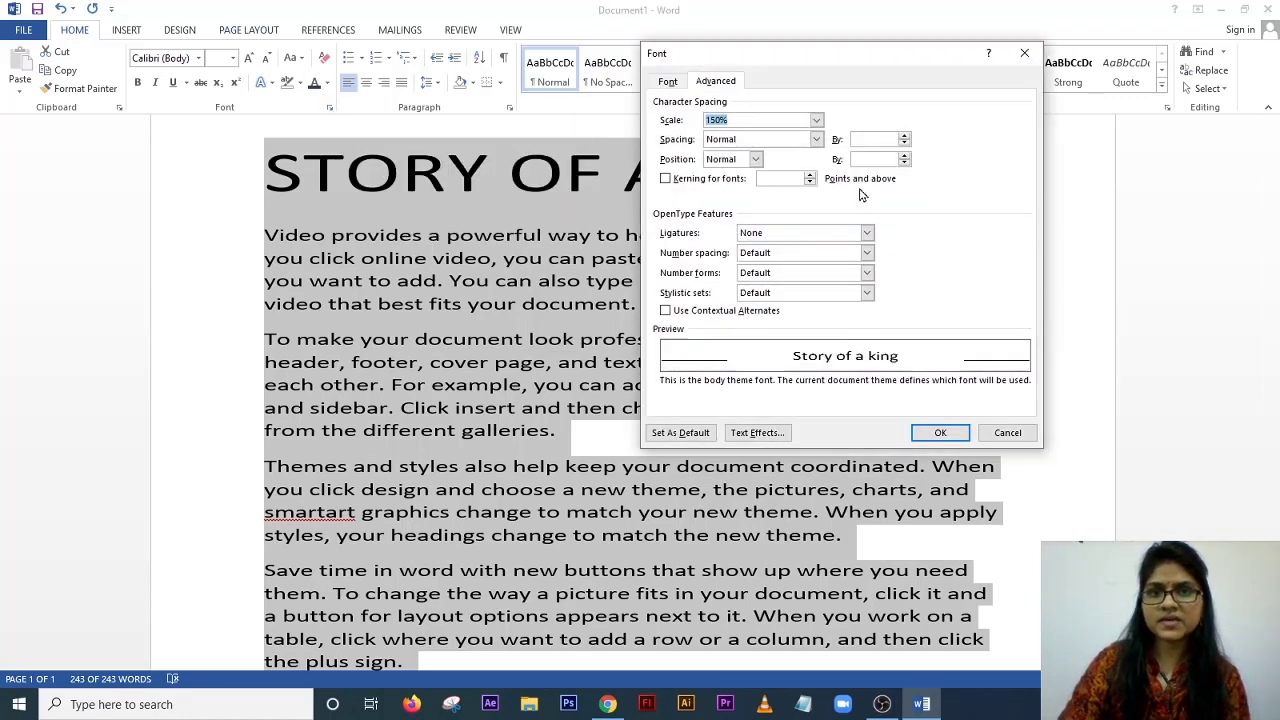
{"action": "left_click", "coordinate": [816, 120]}
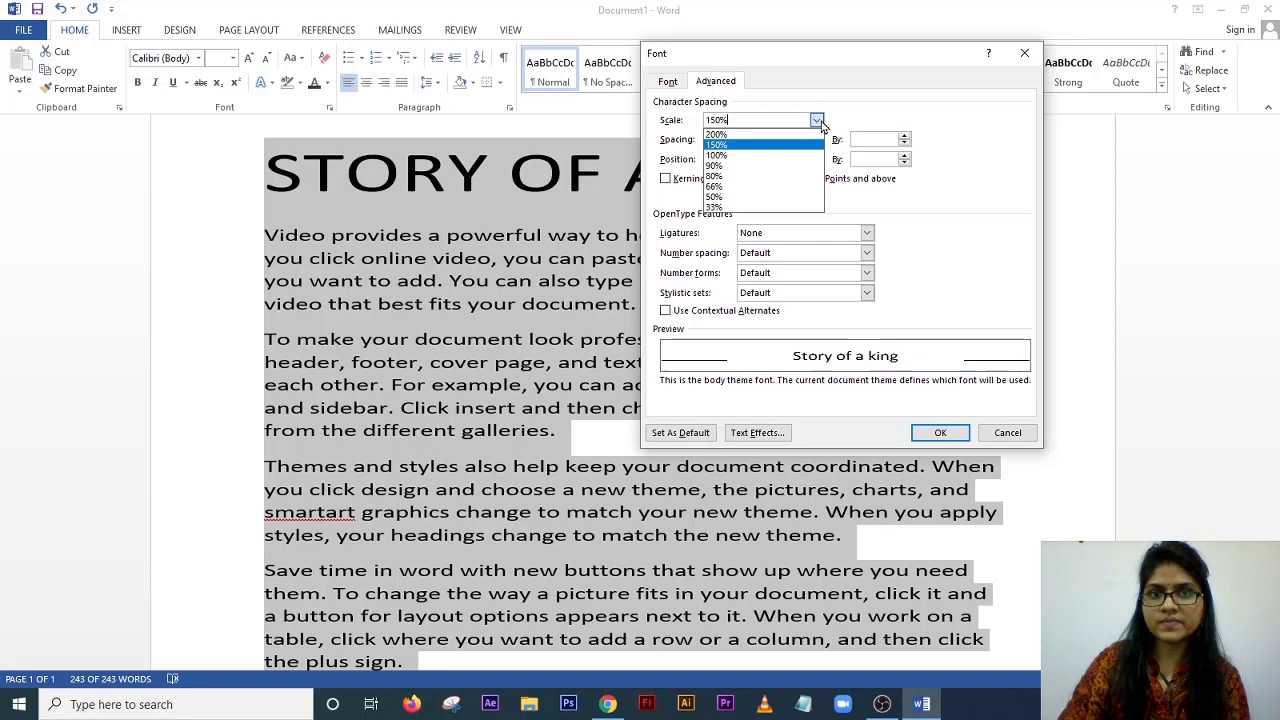
{"action": "left_click", "coordinate": [760, 156]}
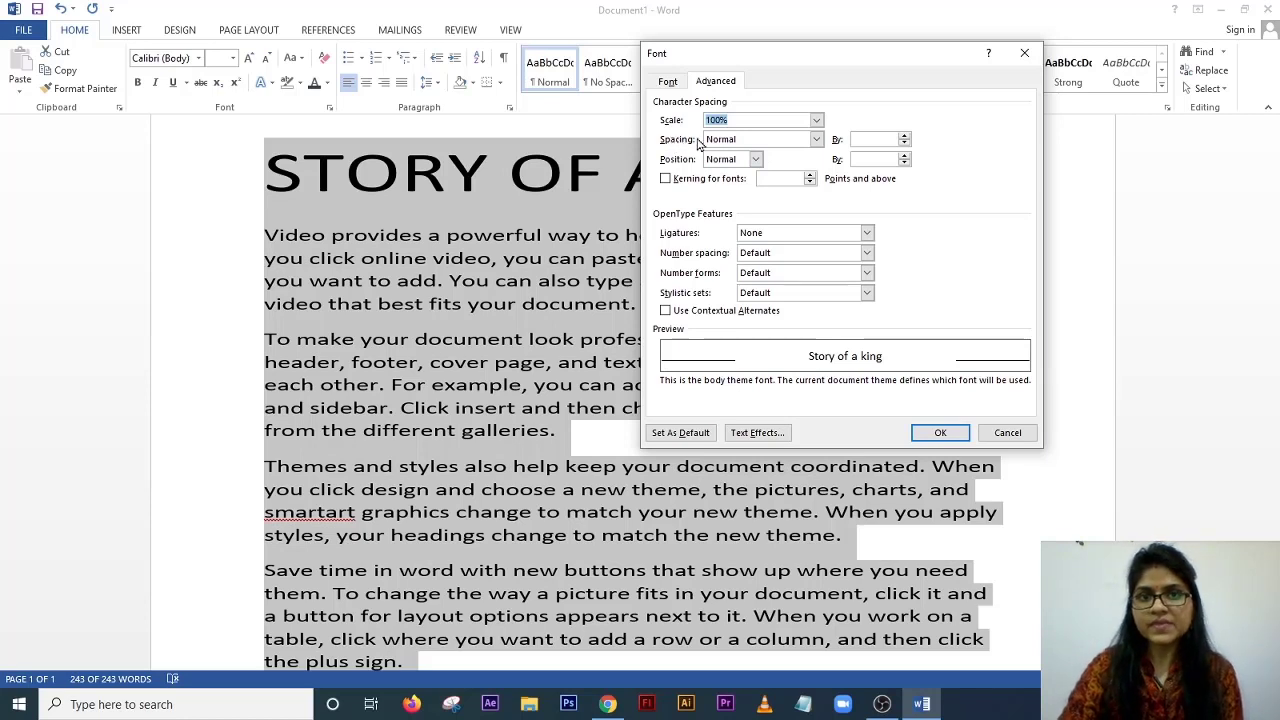
- Set the character spacing of the selected text to Expanded by 5 pt and apply the font settings
{"action": "left_click", "coordinate": [817, 141]}
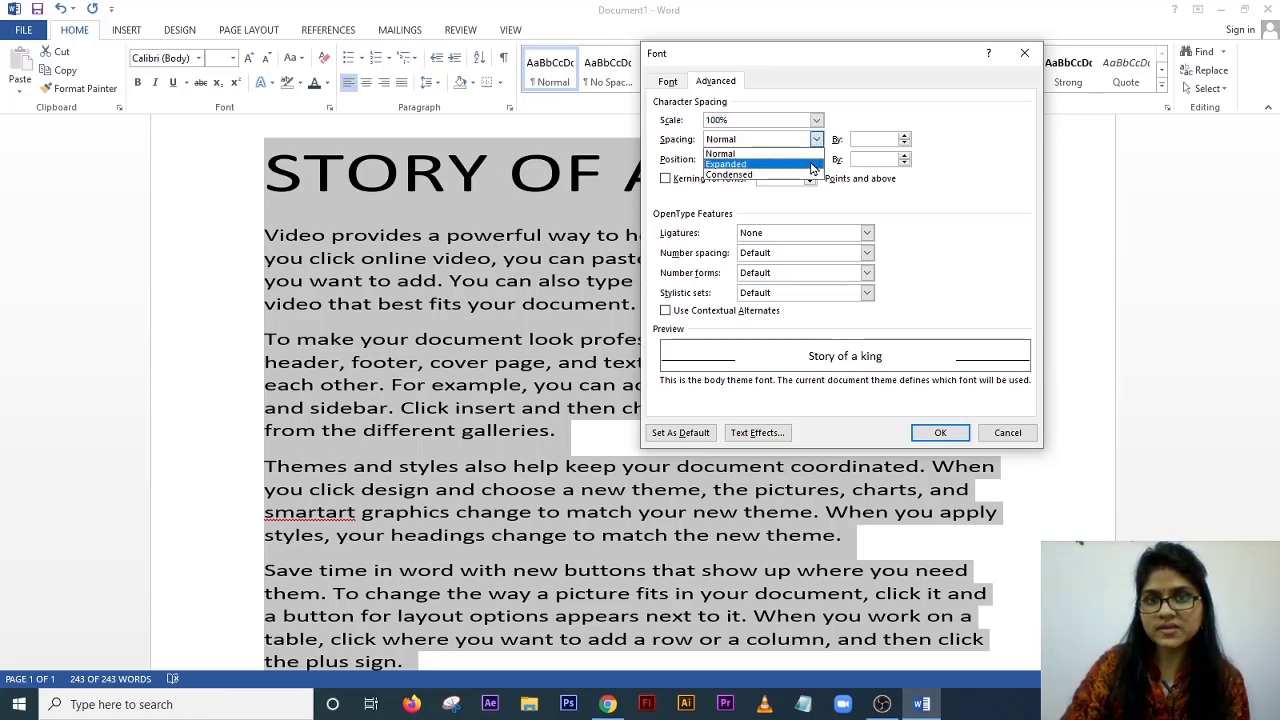
{"action": "left_click", "coordinate": [812, 165]}
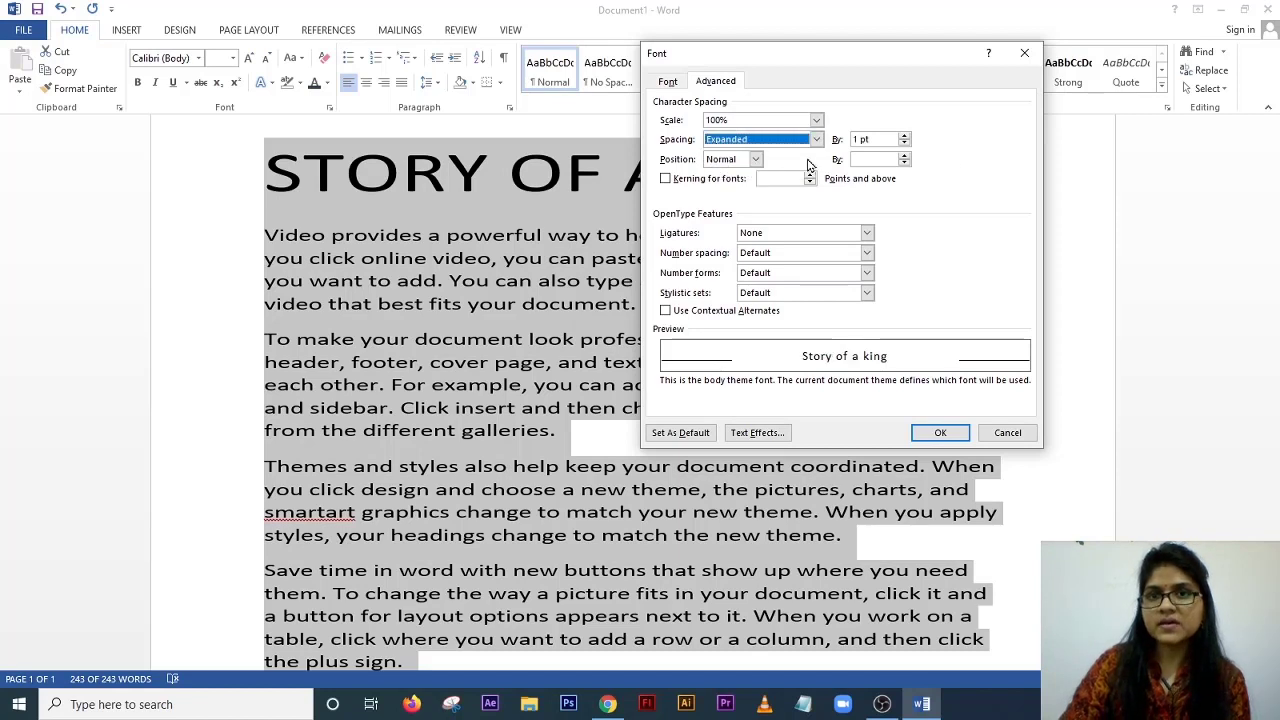
{"action": "left_click", "coordinate": [904, 139]}
{"action": "left_click", "coordinate": [904, 139]}
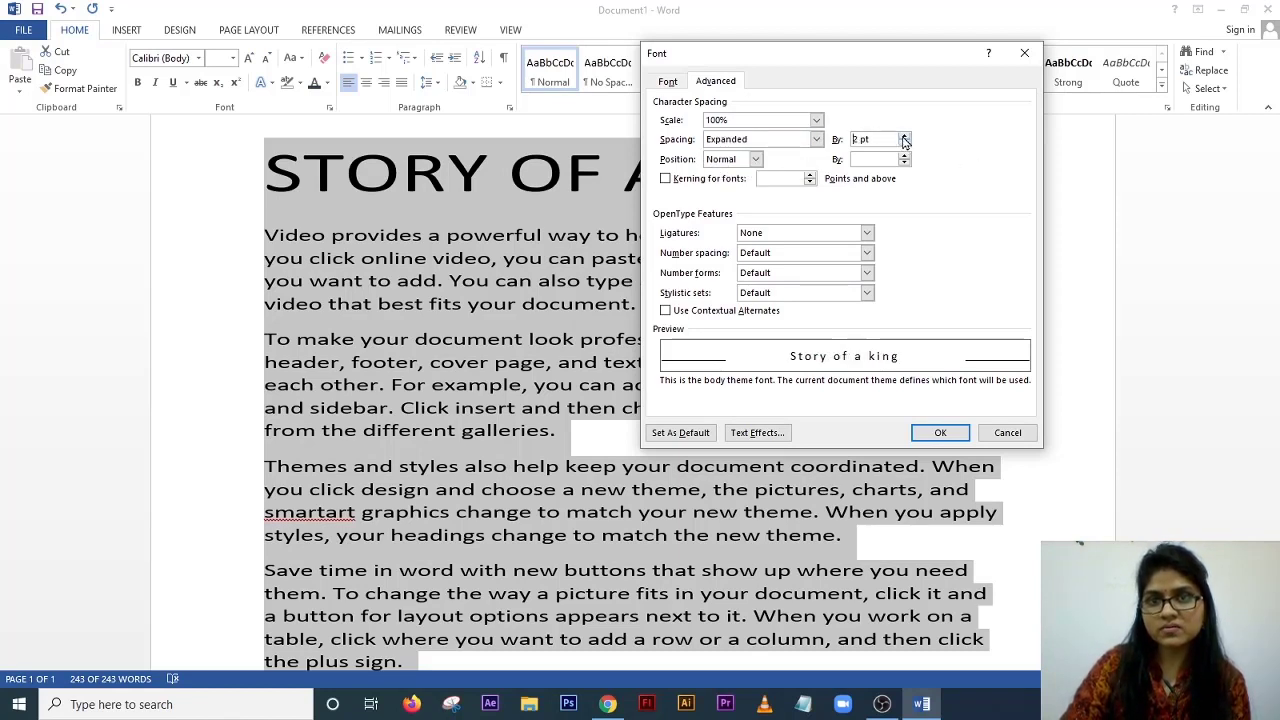
{"action": "left_click", "coordinate": [904, 139]}
{"action": "left_click", "coordinate": [904, 139]}
{"action": "left_click", "coordinate": [904, 139]}
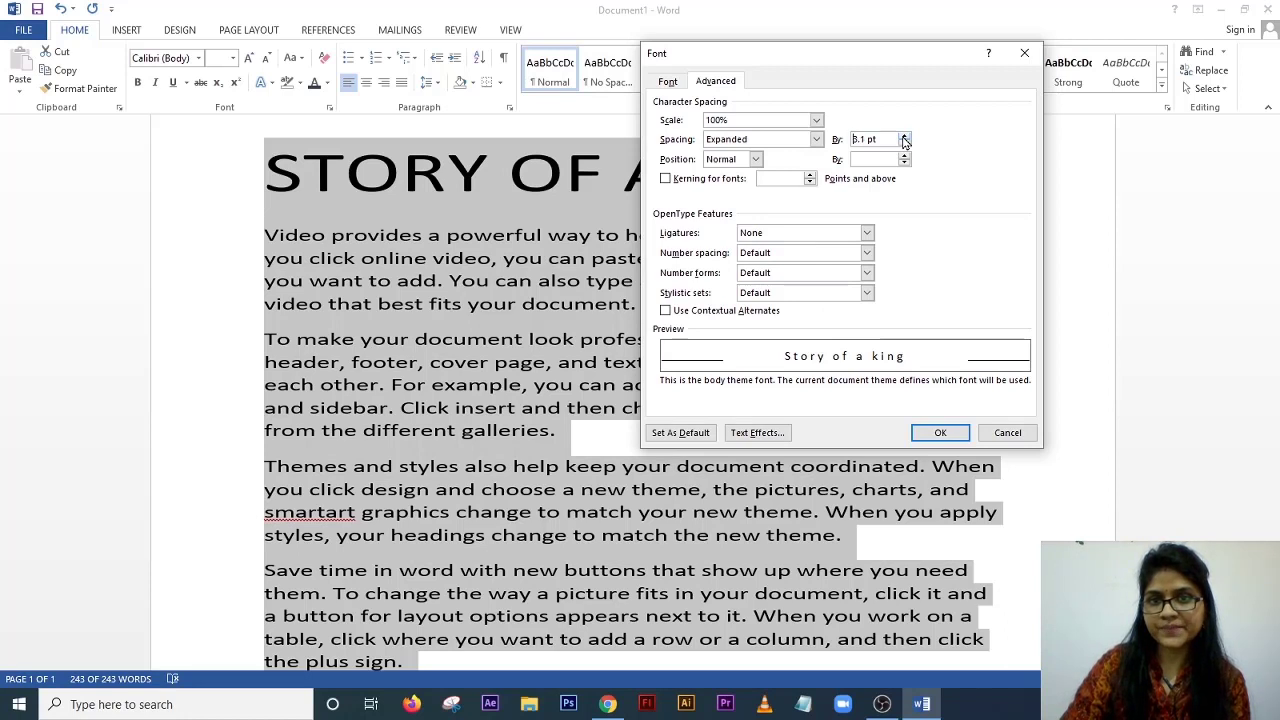
{"action": "left_click", "coordinate": [904, 139]}
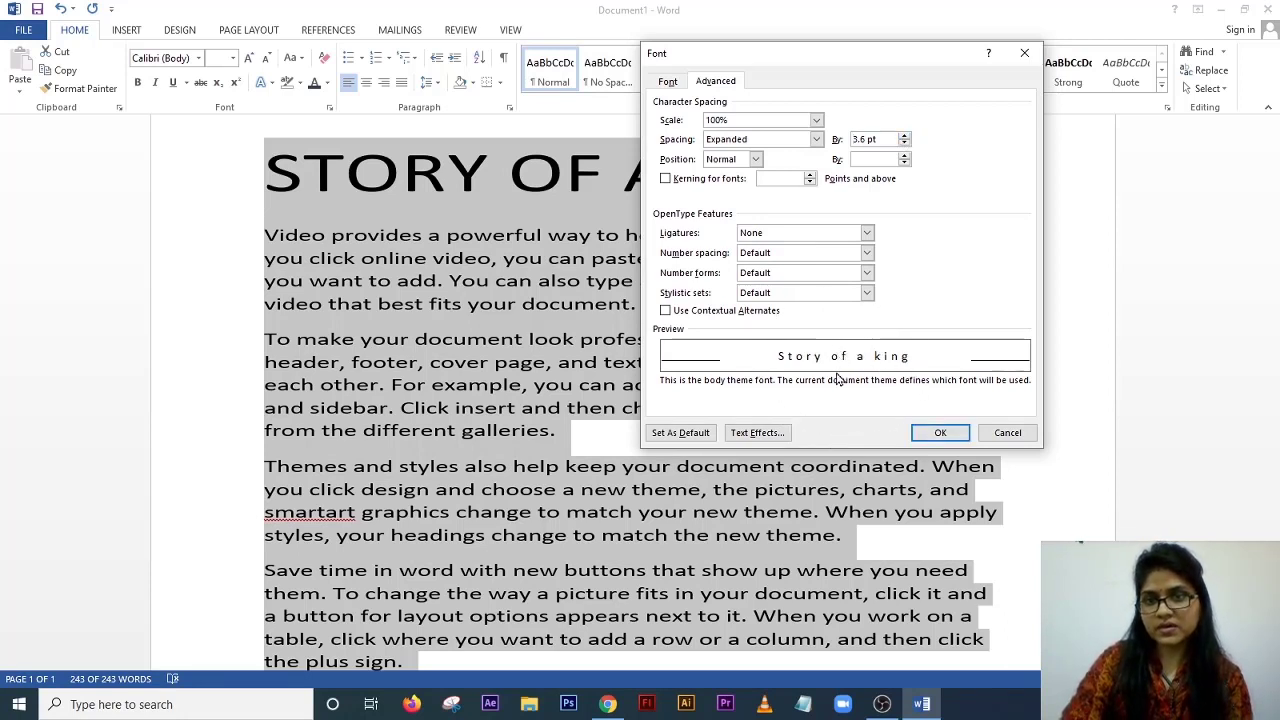
{"action": "left_click", "coordinate": [904, 139]}
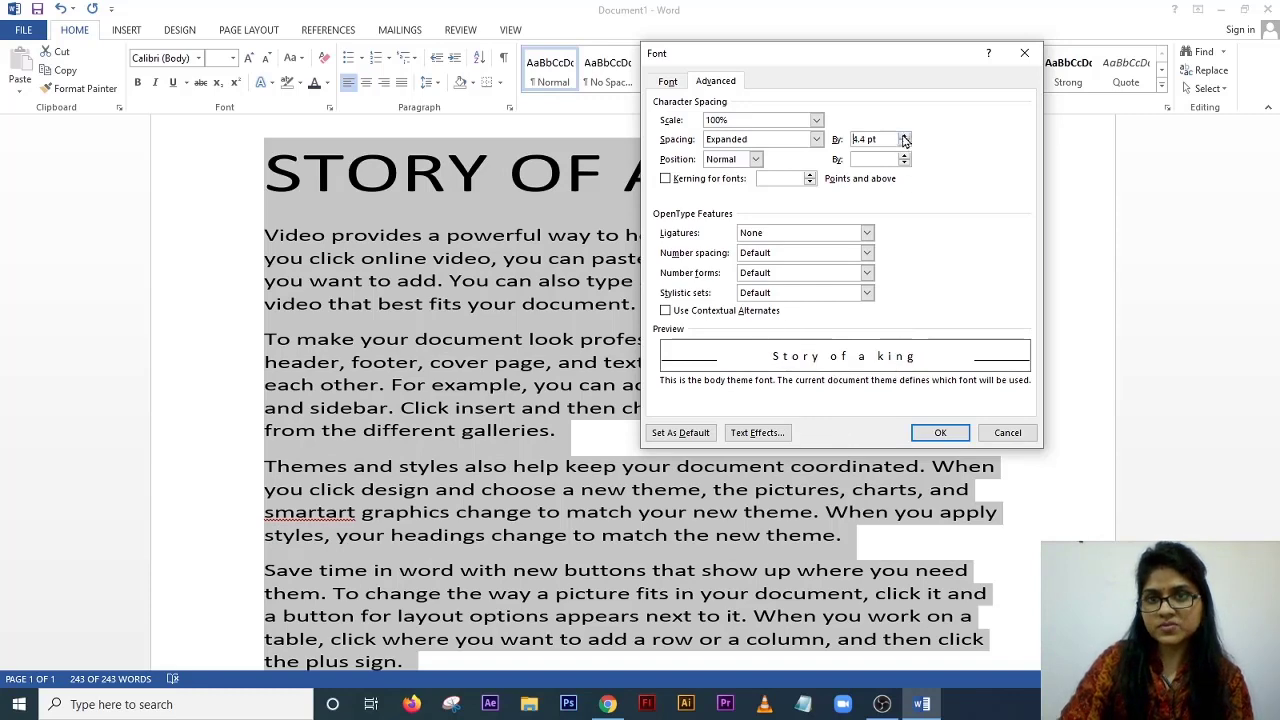
{"action": "left_click", "coordinate": [904, 139]}
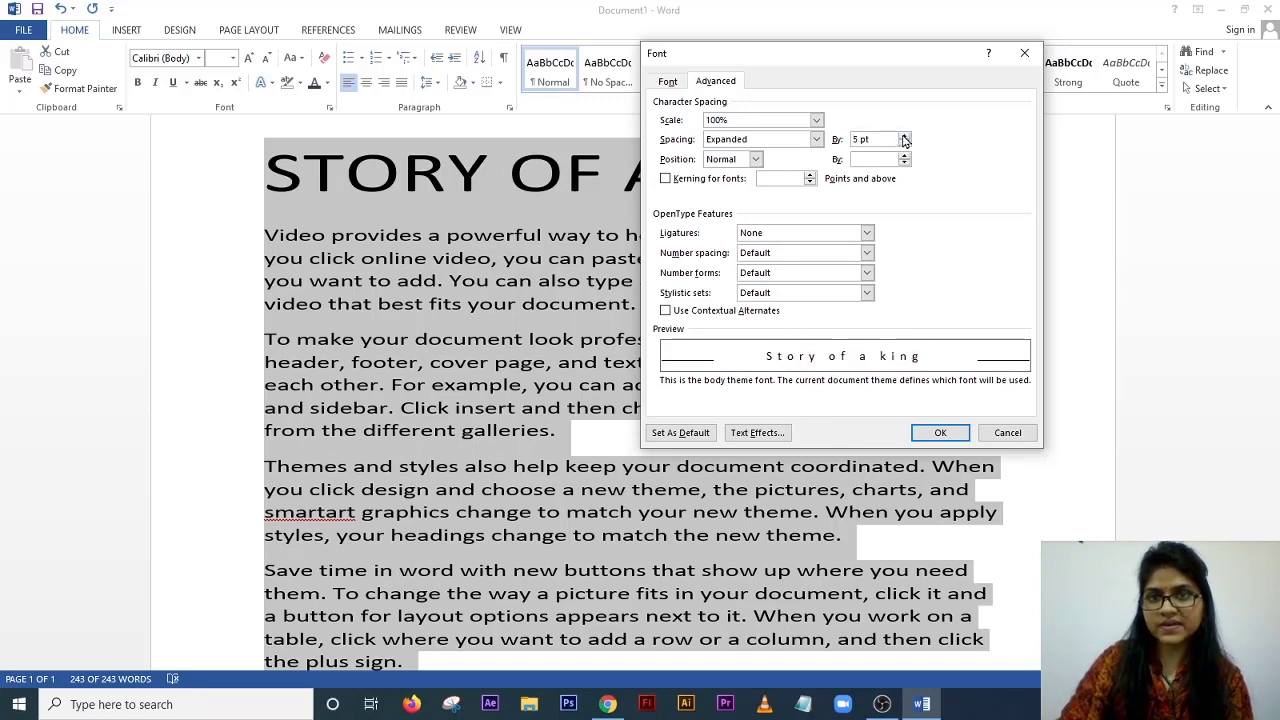
{"action": "left_click", "coordinate": [925, 438]}
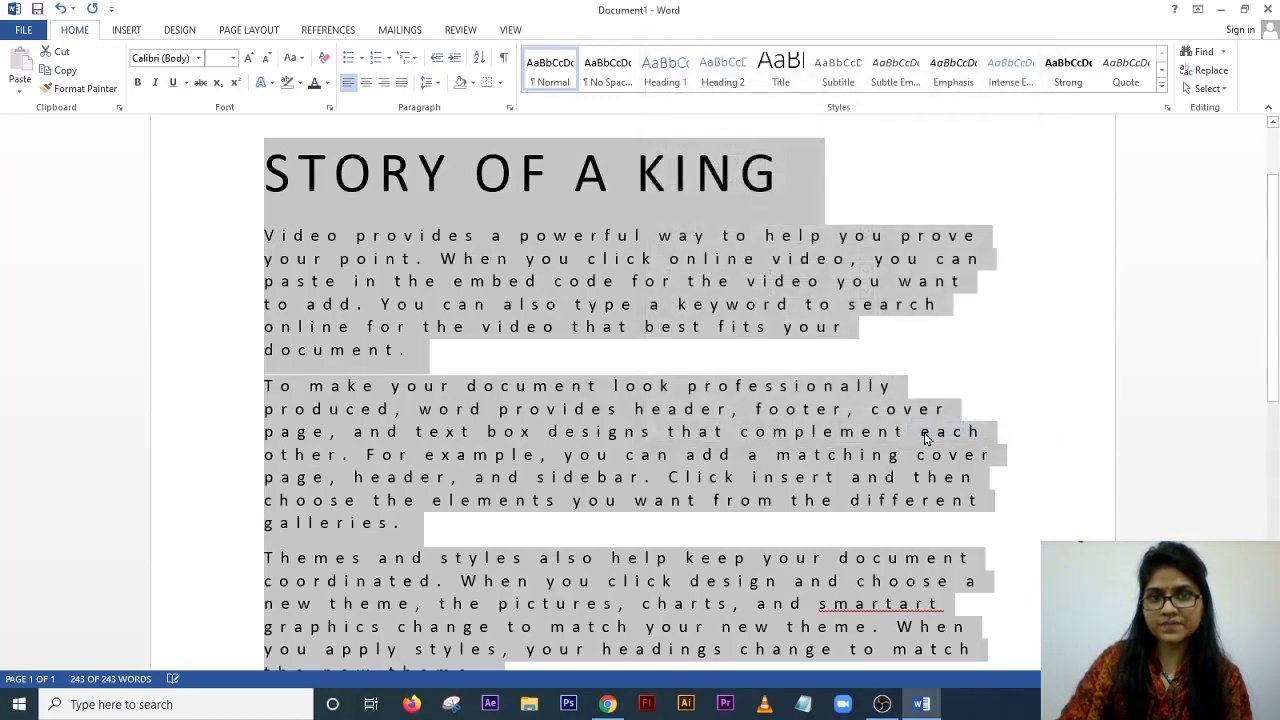
- Review the expanded character spacing across the title and body paragraphs, leaving the font settings as they are
{"action": "left_click", "coordinate": [507, 290]}
{"action": "scroll", "coordinate": [560, 449], "scroll_direction": "down", "scroll_amount": 3}
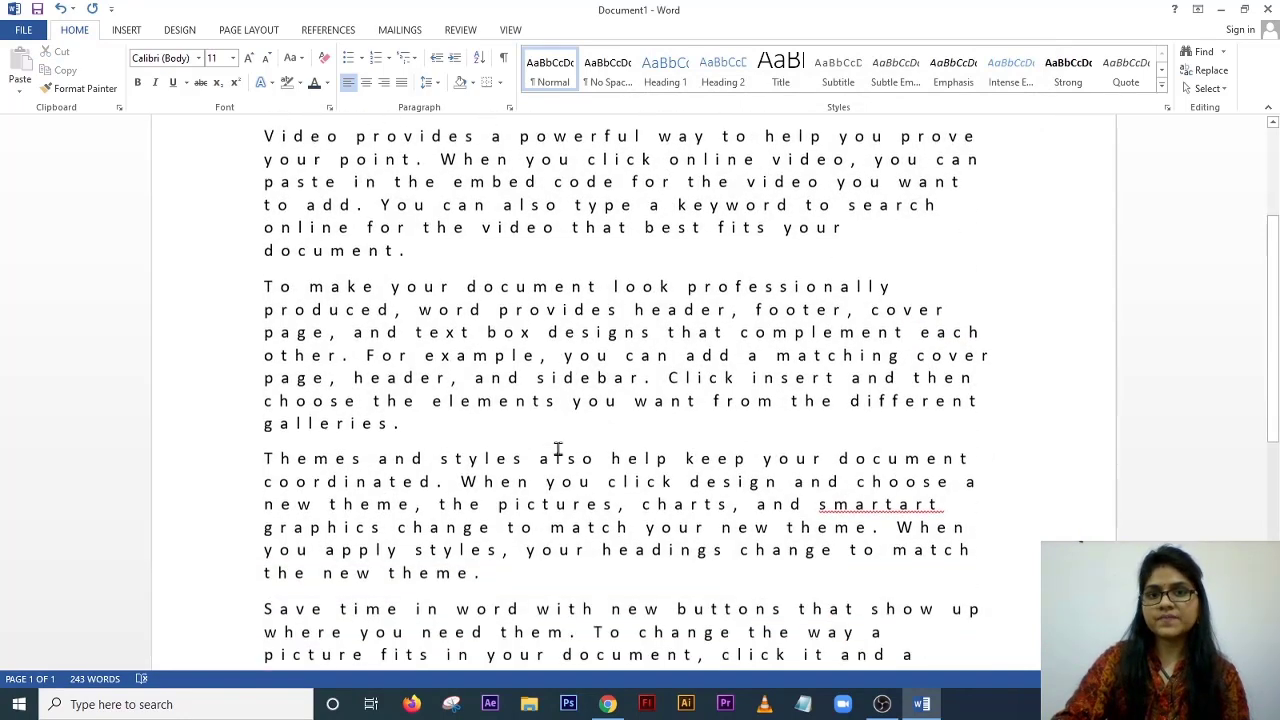
{"action": "scroll", "coordinate": [565, 453], "scroll_direction": "up", "scroll_amount": 4}
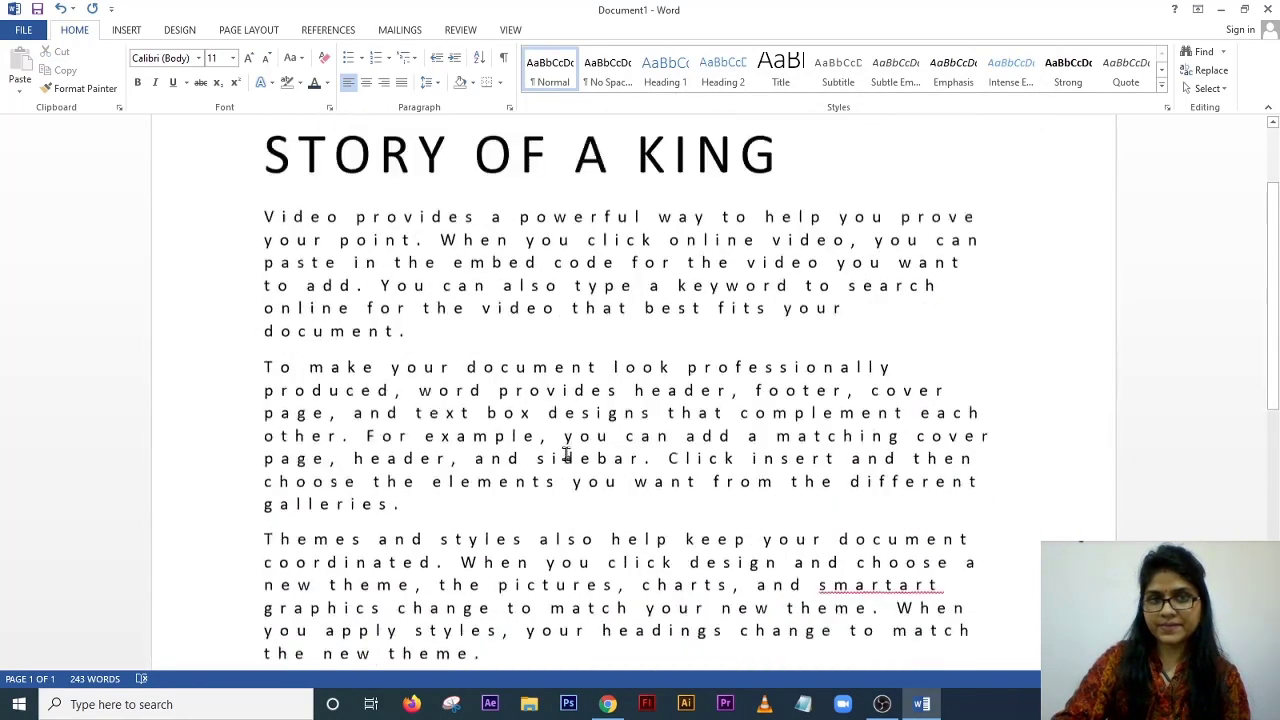
{"action": "scroll", "coordinate": [566, 453], "scroll_direction": "down", "scroll_amount": 2}
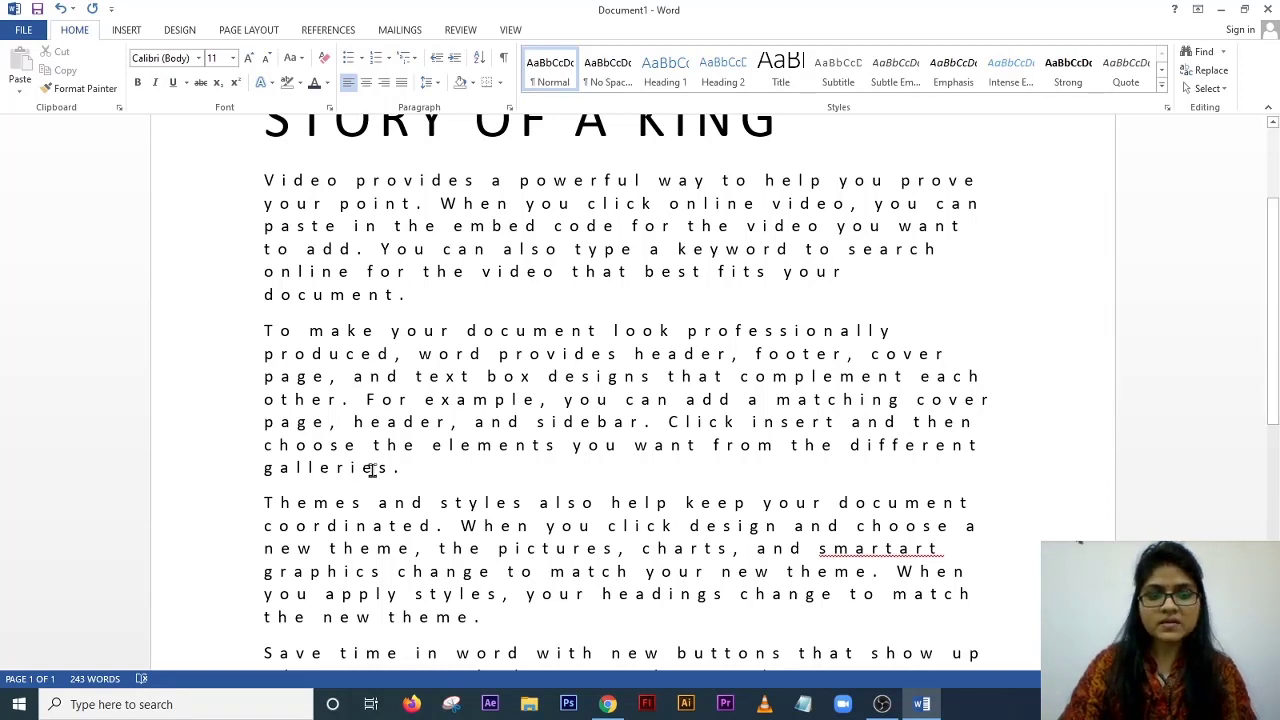
{"action": "key", "text": "ctrl+d"}
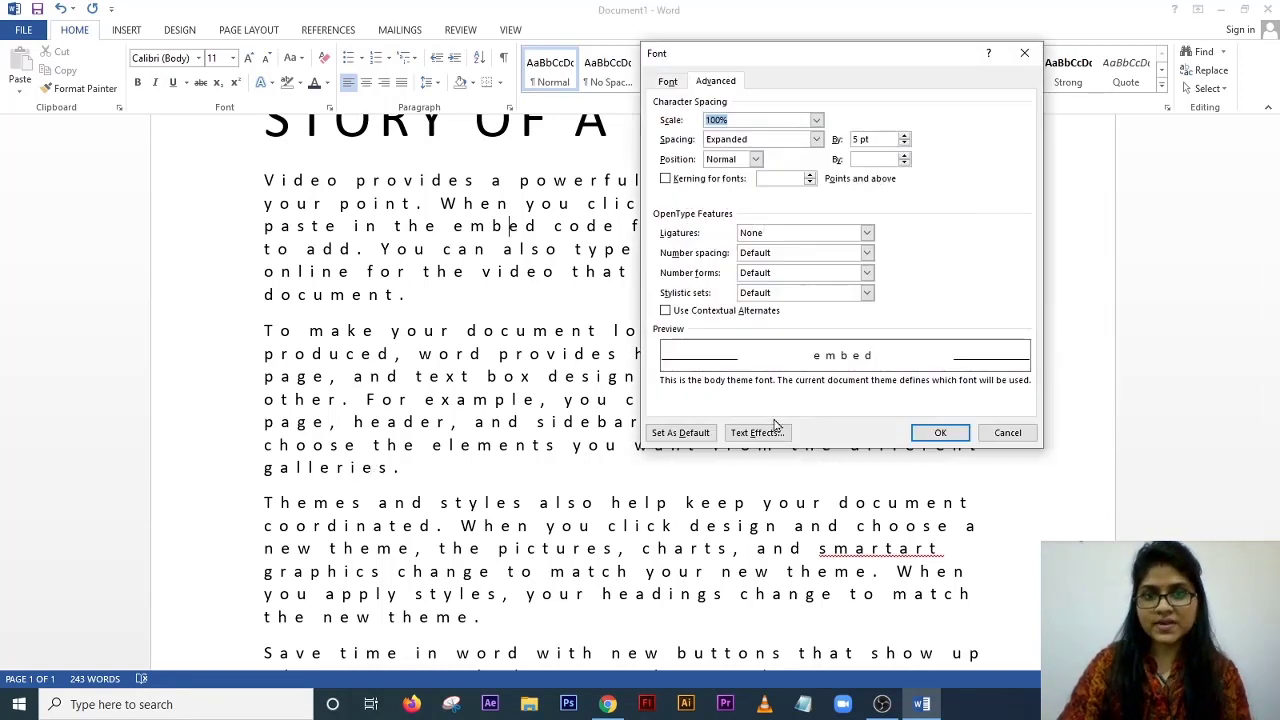
{"action": "left_click", "coordinate": [1008, 433]}
- Select all the document text and try Normal character spacing with a Raised position in the advanced font settings
{"action": "key", "text": "ctrl+a"}
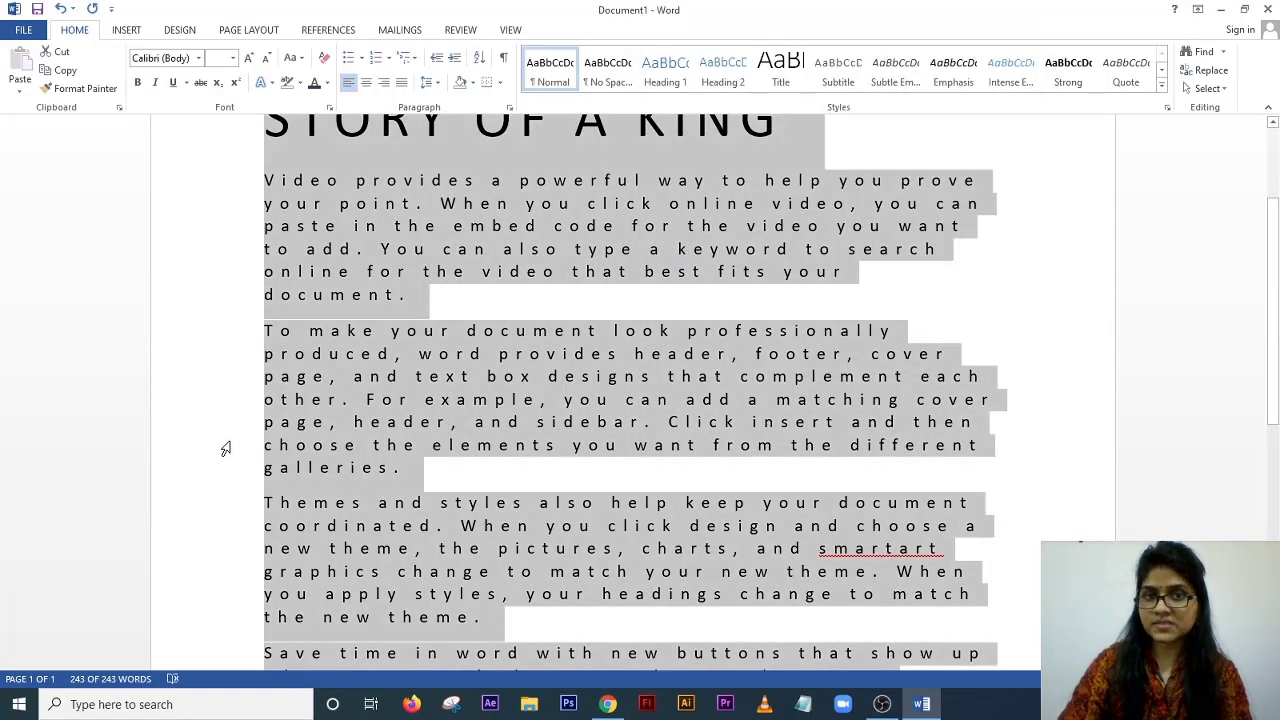
{"action": "key", "text": "ctrl+d"}
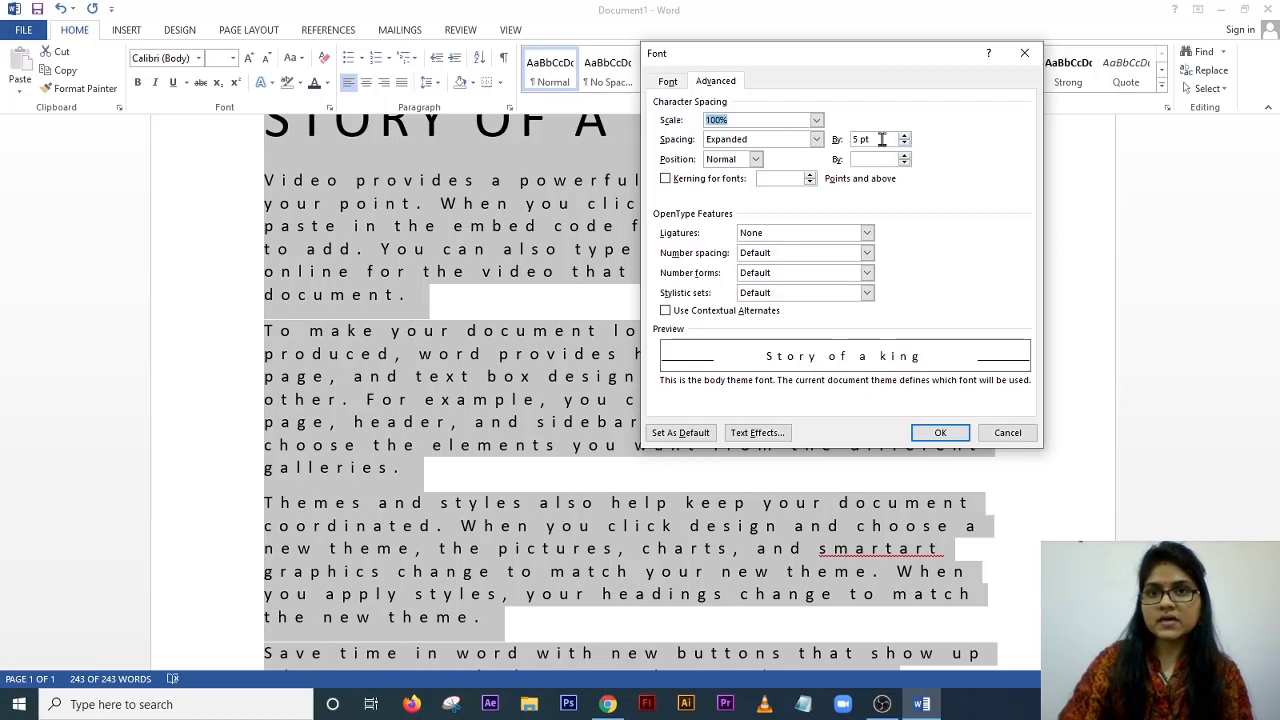
{"action": "left_click", "coordinate": [816, 139]}
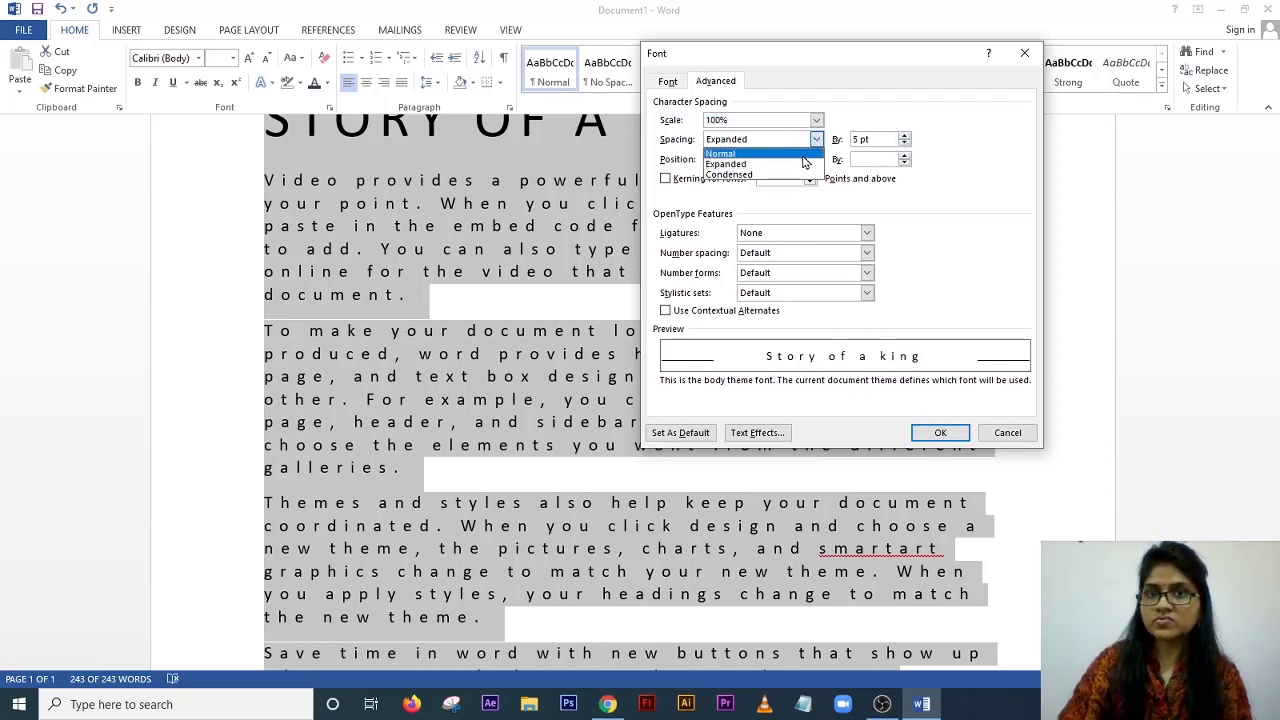
{"action": "left_click", "coordinate": [803, 155]}
{"action": "left_click", "coordinate": [756, 161]}
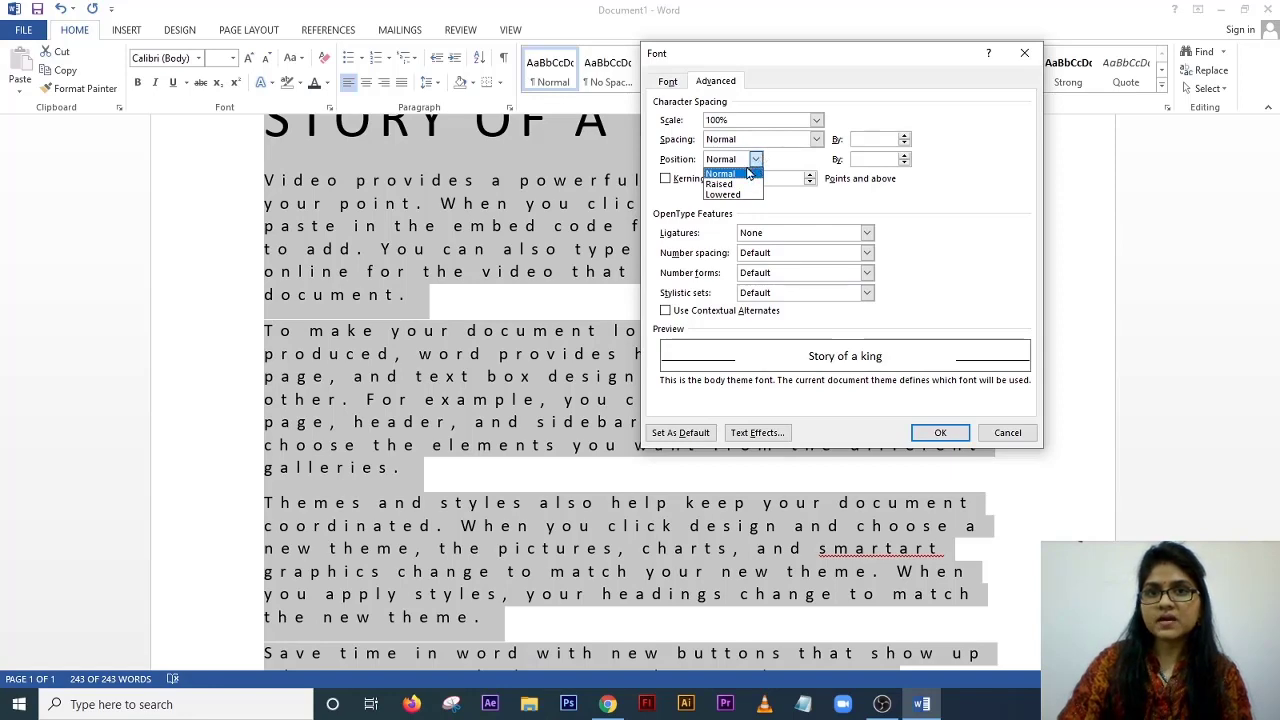
{"action": "left_click", "coordinate": [748, 185]}
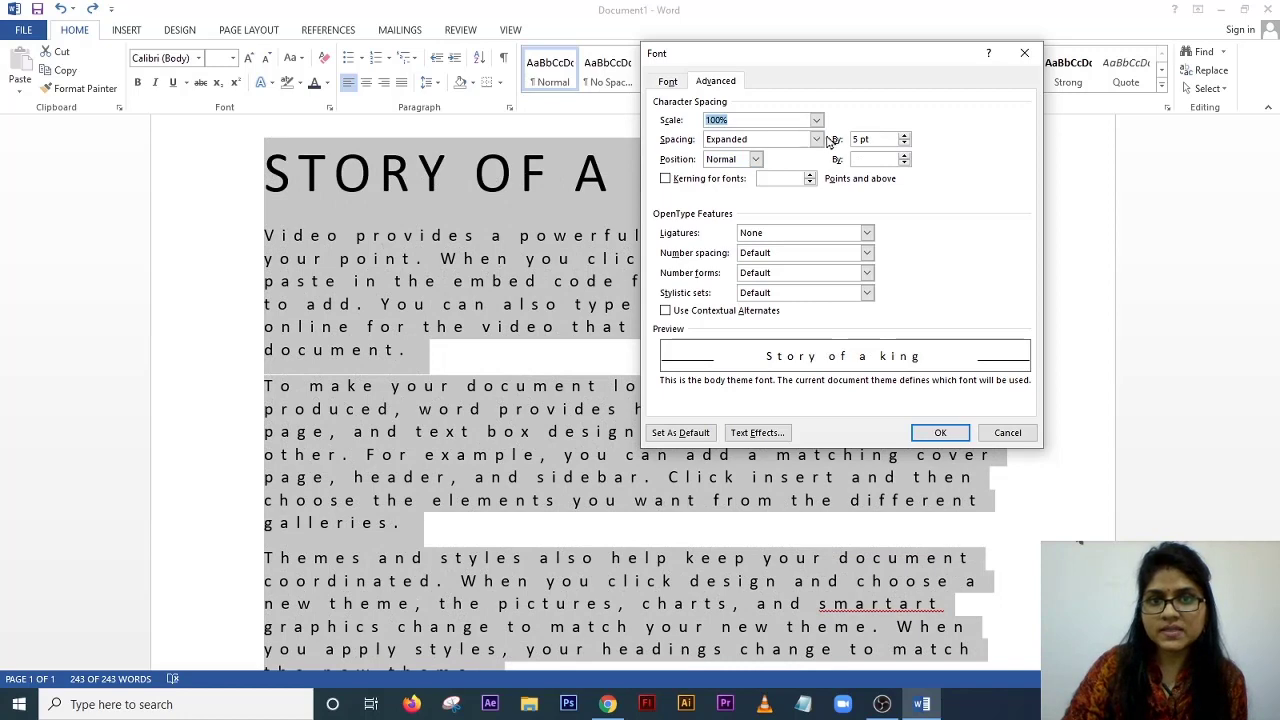
- Return the character spacing of the selected document text to Normal and apply the font settings
{"action": "left_click", "coordinate": [818, 139]}
{"action": "left_click", "coordinate": [810, 151]}
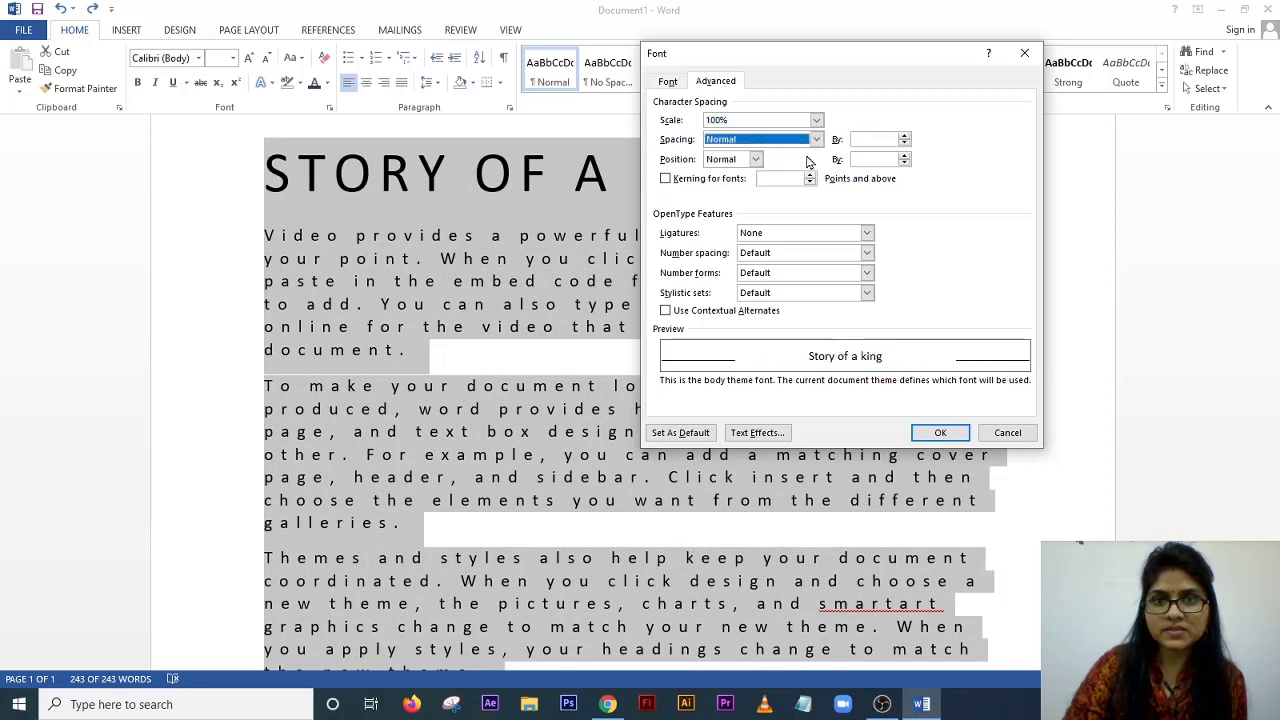
{"action": "left_click", "coordinate": [940, 432]}
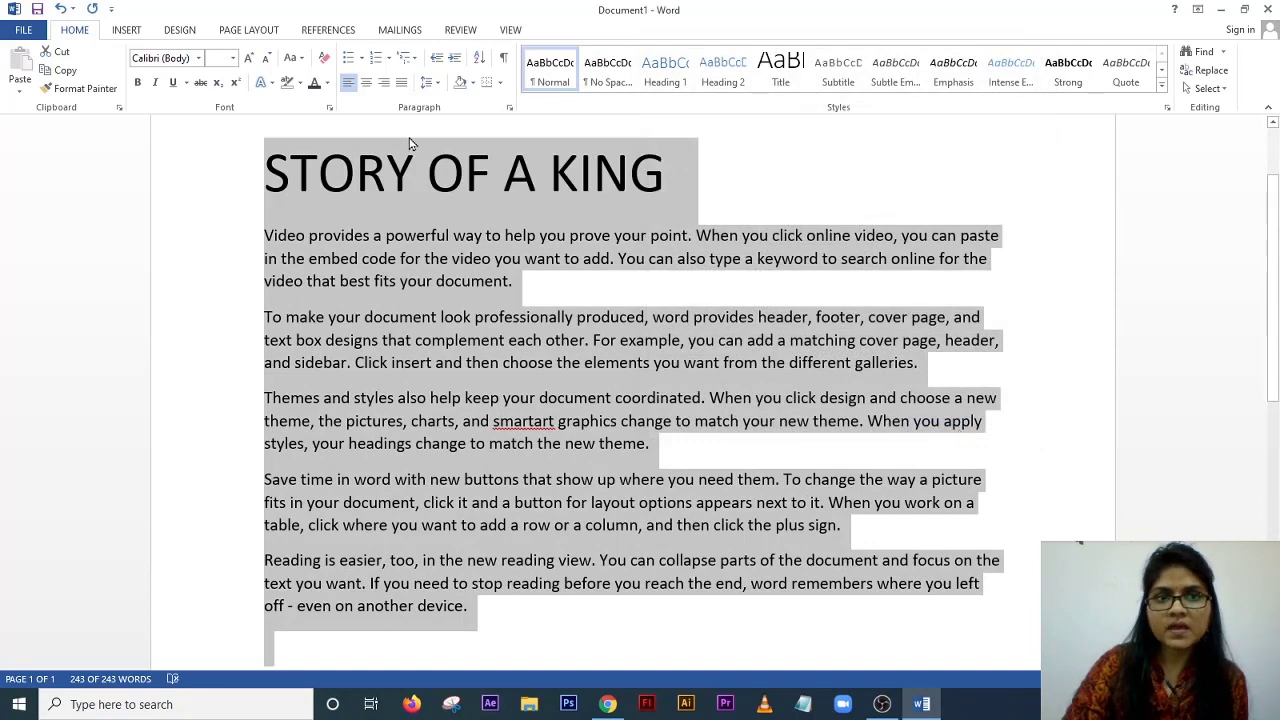
- Set the selected text to Expanded spacing by 1 pt and Raised position by 3 pt in the advanced font settings
{"action": "left_click", "coordinate": [329, 107]}
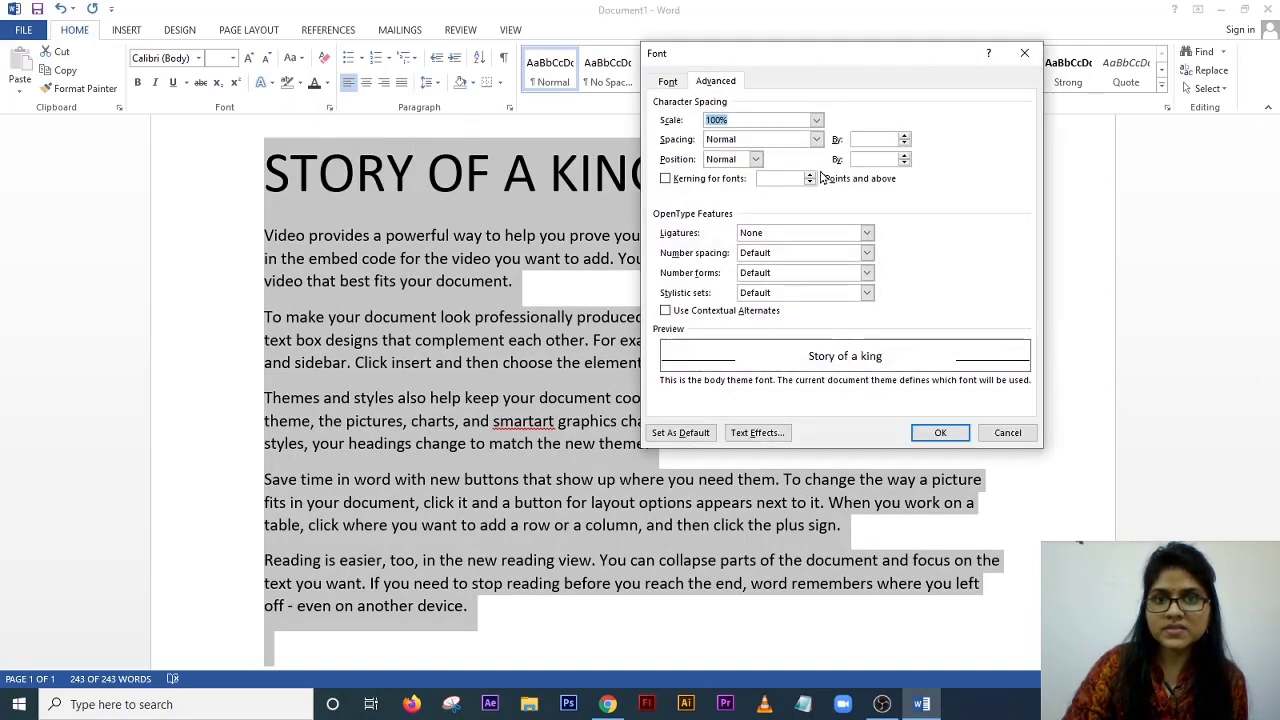
{"action": "left_click", "coordinate": [816, 139]}
{"action": "left_click", "coordinate": [751, 158]}
{"action": "left_click", "coordinate": [755, 160]}
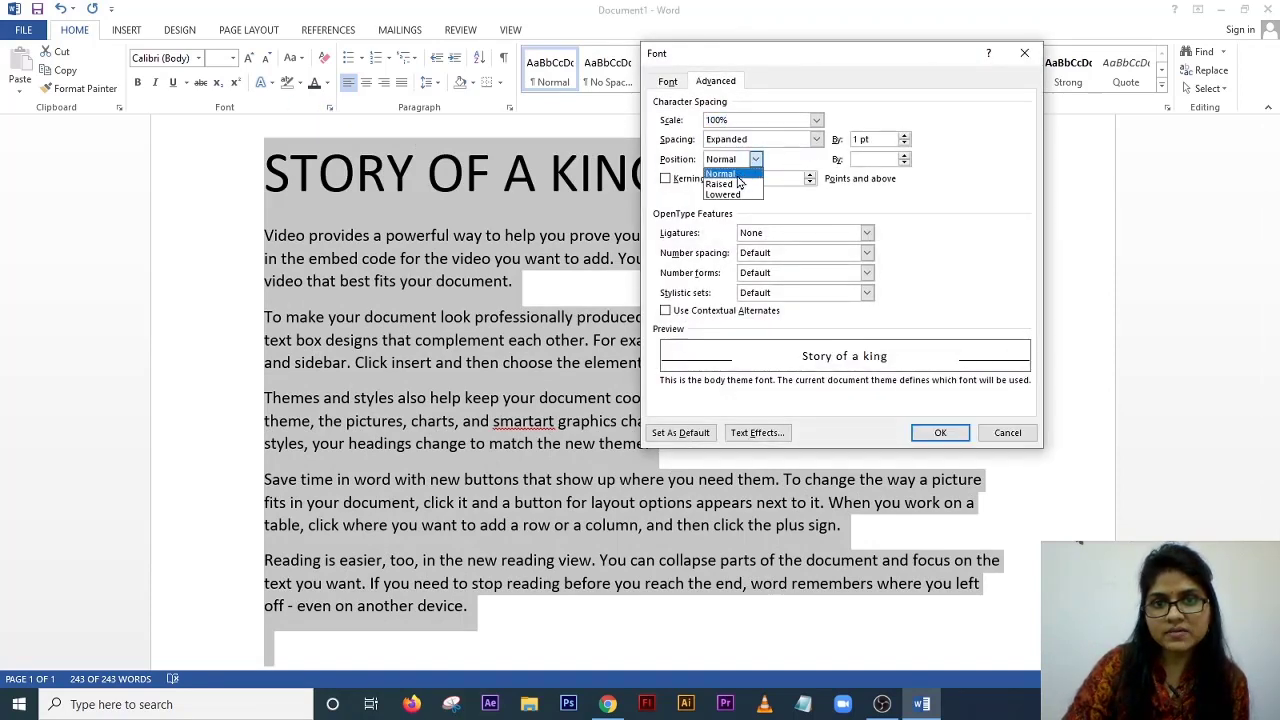
{"action": "left_click", "coordinate": [736, 185]}
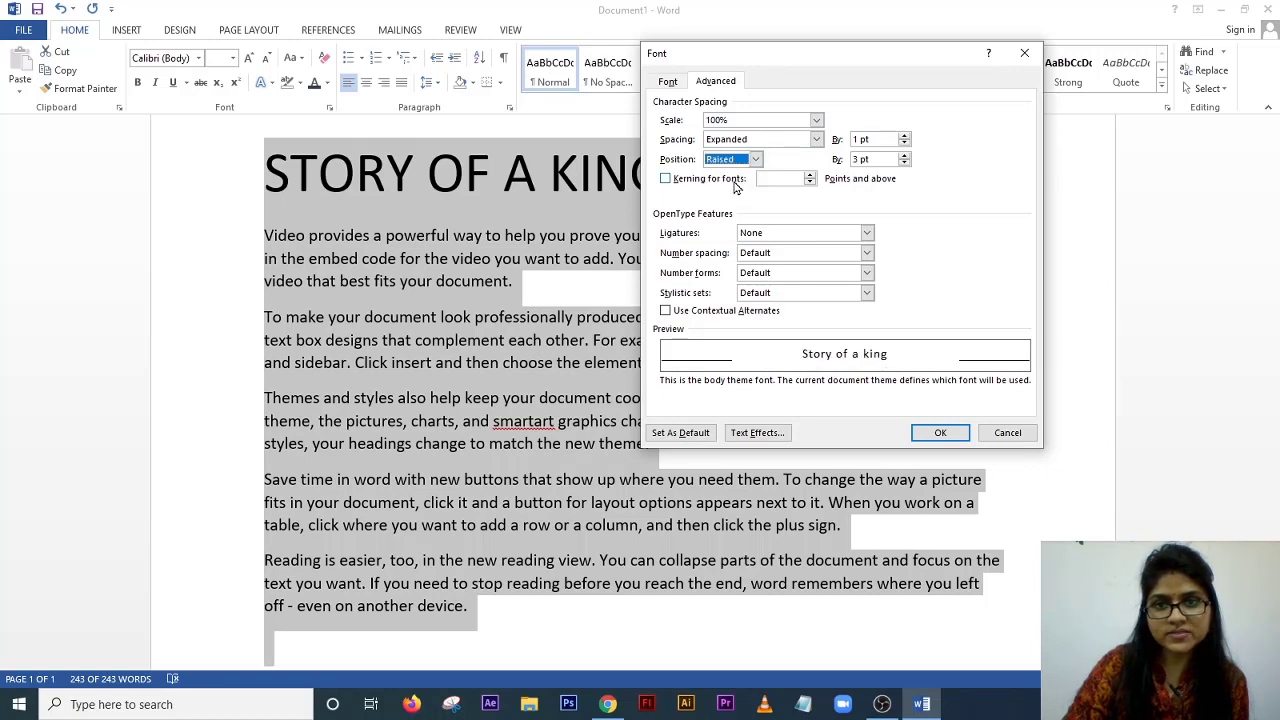
{"action": "left_click", "coordinate": [938, 434]}
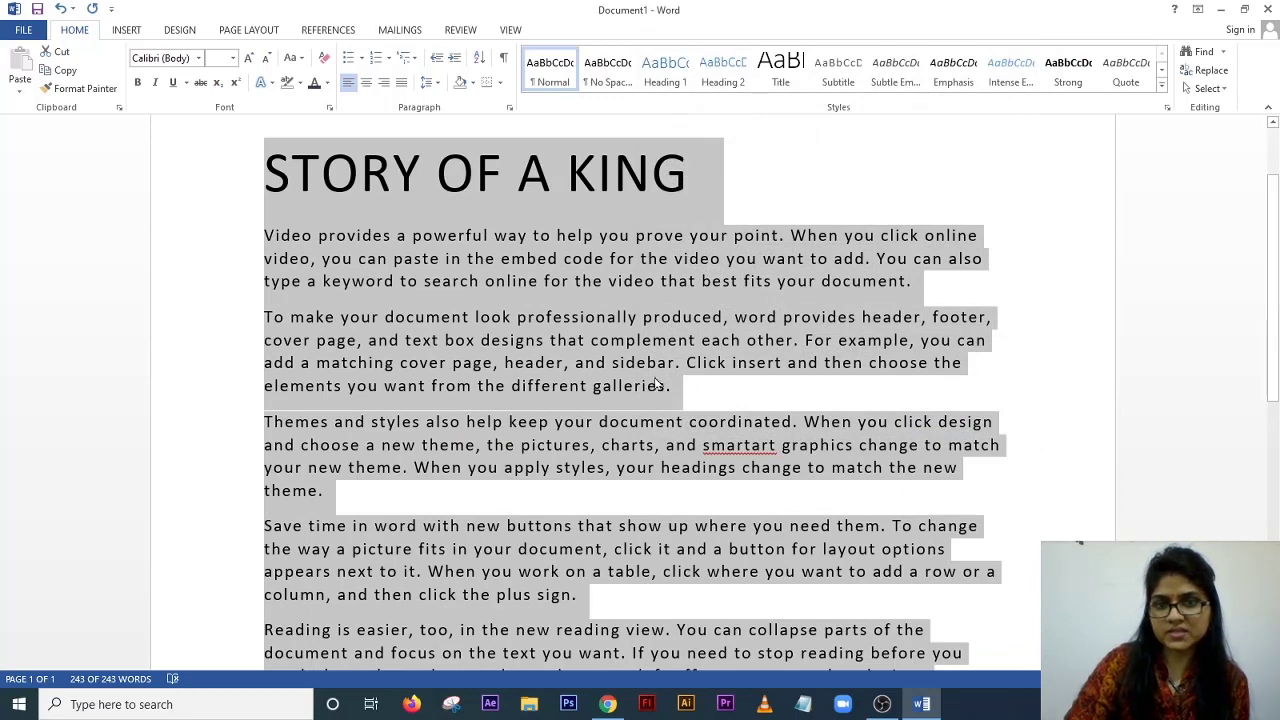
- Change the selected text's position to Lowered by 11 pt in the advanced font settings and apply it
{"action": "key", "text": "ctrl+d"}
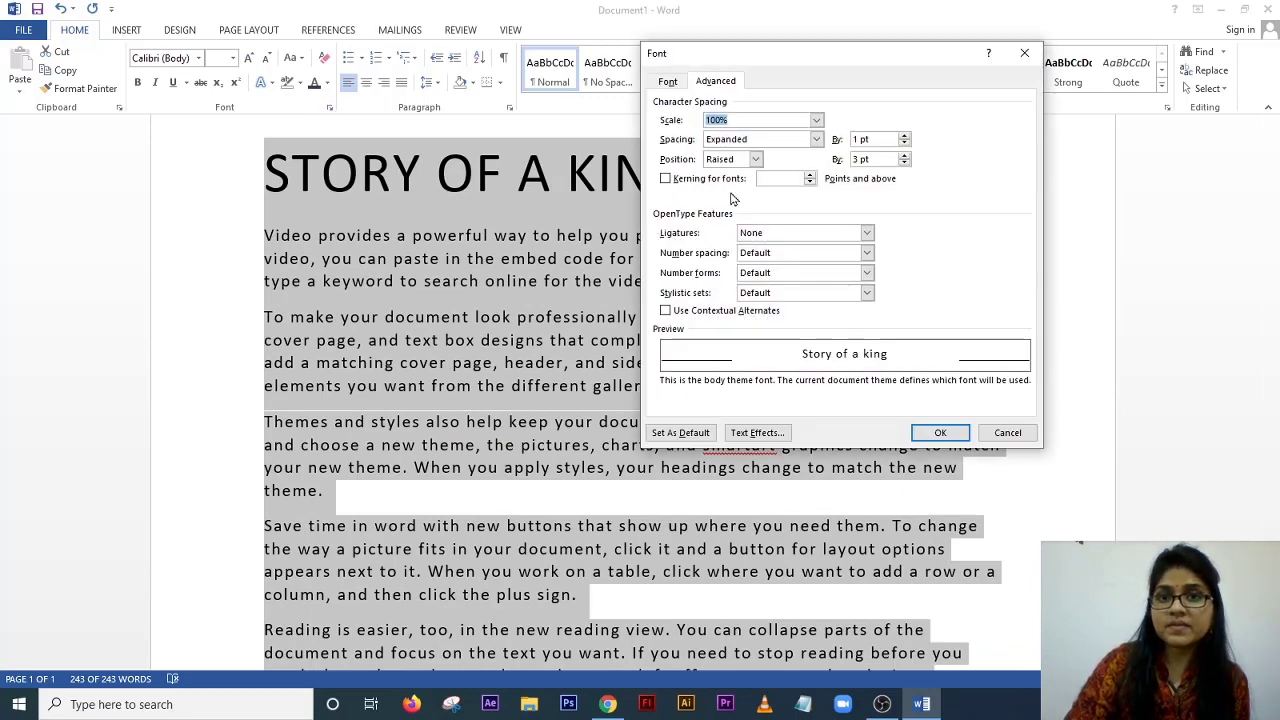
{"action": "double_click", "coordinate": [860, 160]}
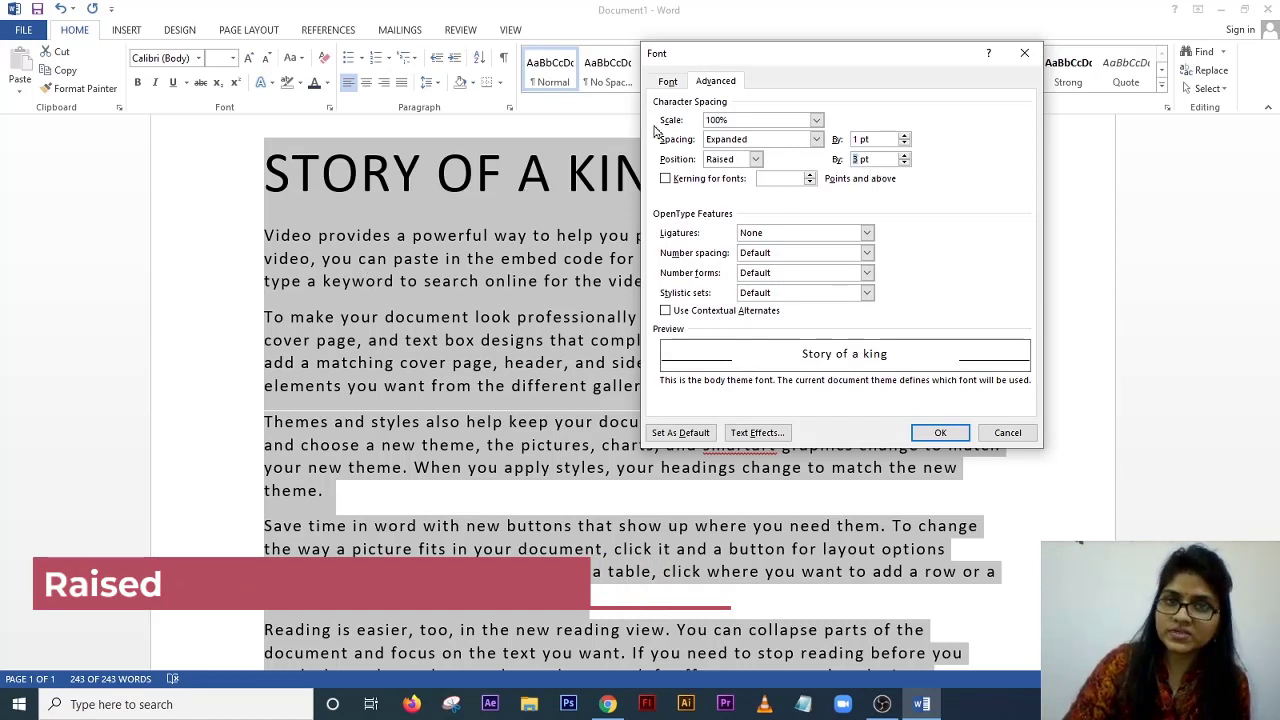
{"action": "left_click", "coordinate": [757, 160]}
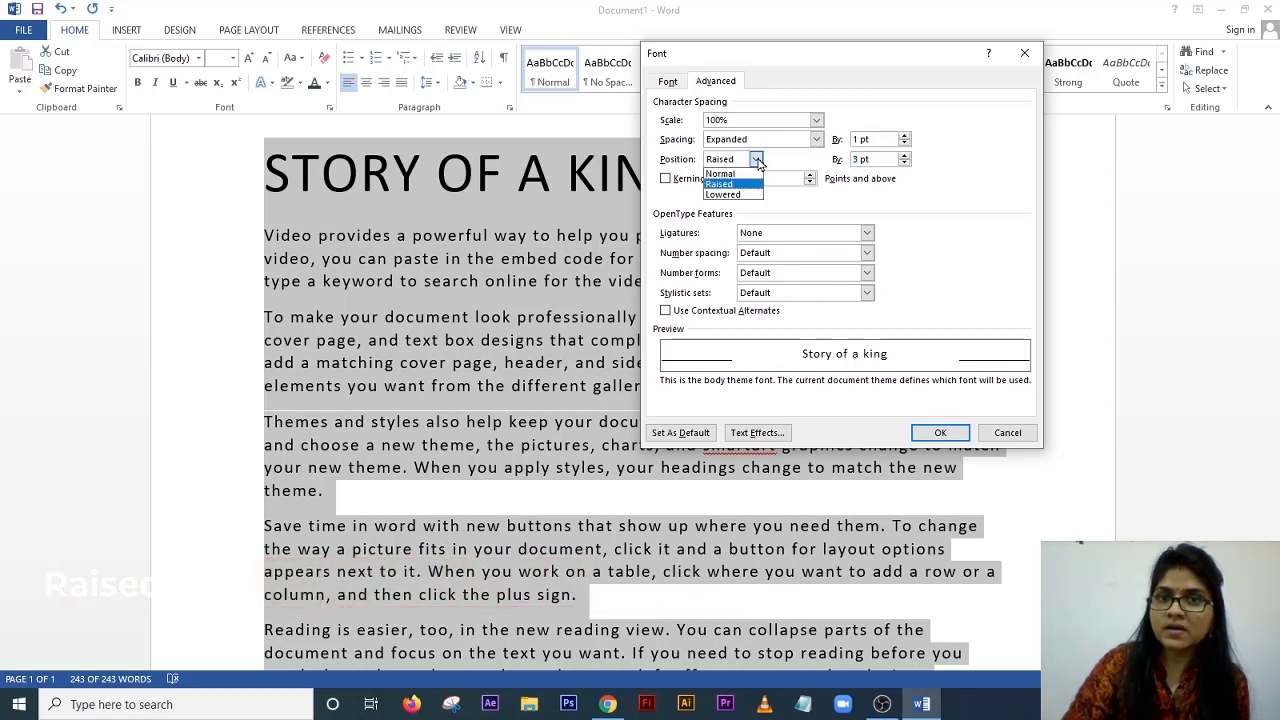
{"action": "left_click", "coordinate": [746, 198]}
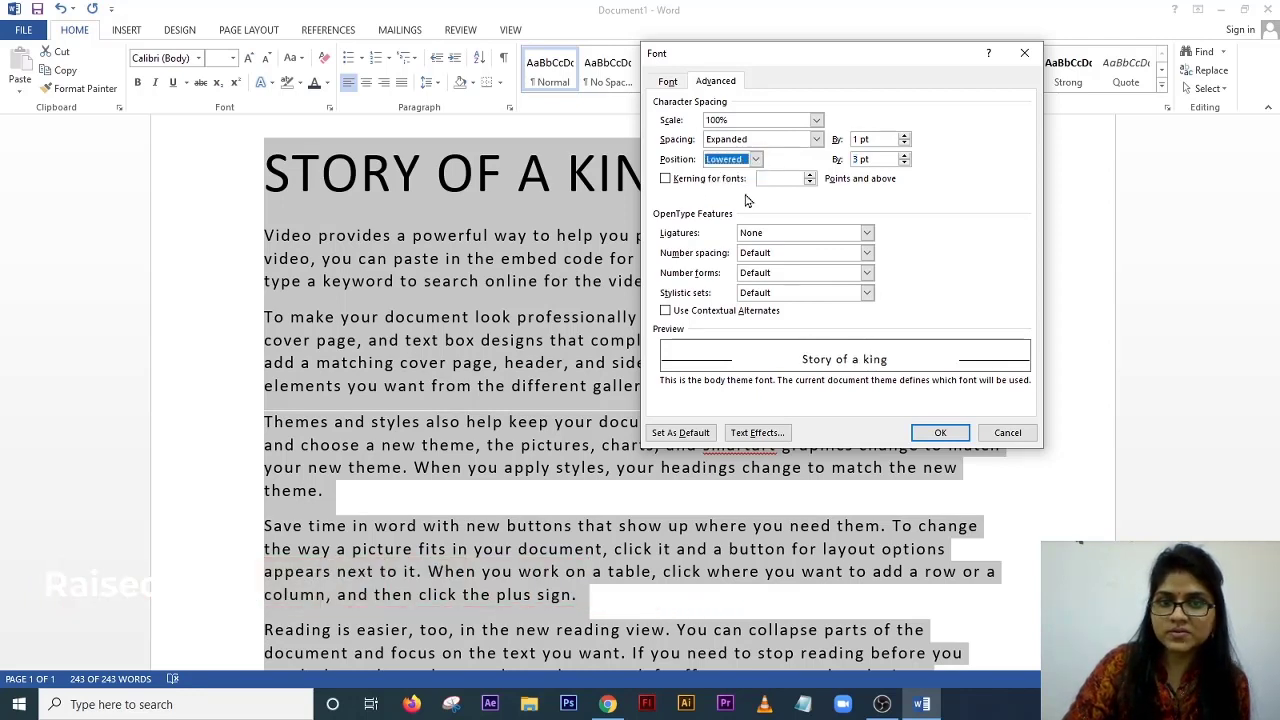
{"action": "left_click", "coordinate": [904, 156]}
{"action": "left_click", "coordinate": [904, 156]}
{"action": "left_click", "coordinate": [904, 156]}
{"action": "left_click", "coordinate": [904, 156]}
{"action": "left_click", "coordinate": [904, 163]}
{"action": "left_click", "coordinate": [904, 163]}
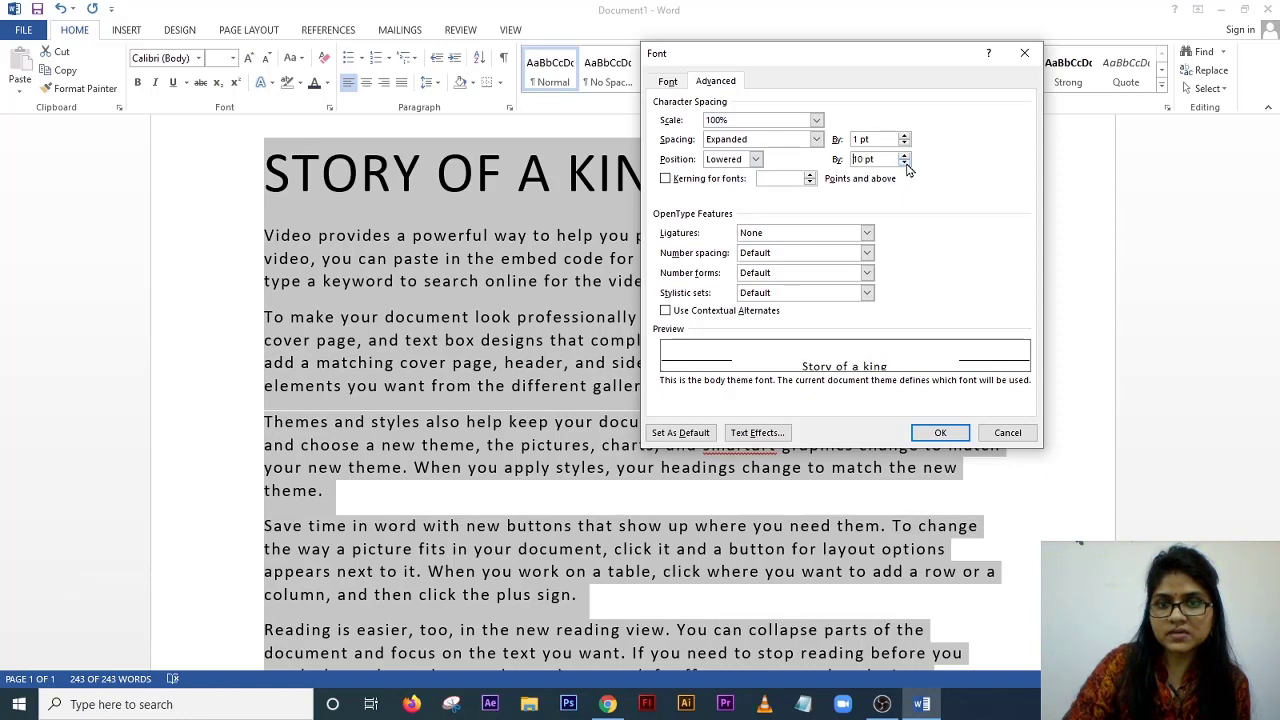
{"action": "left_click", "coordinate": [904, 163]}
{"action": "left_click", "coordinate": [937, 433]}
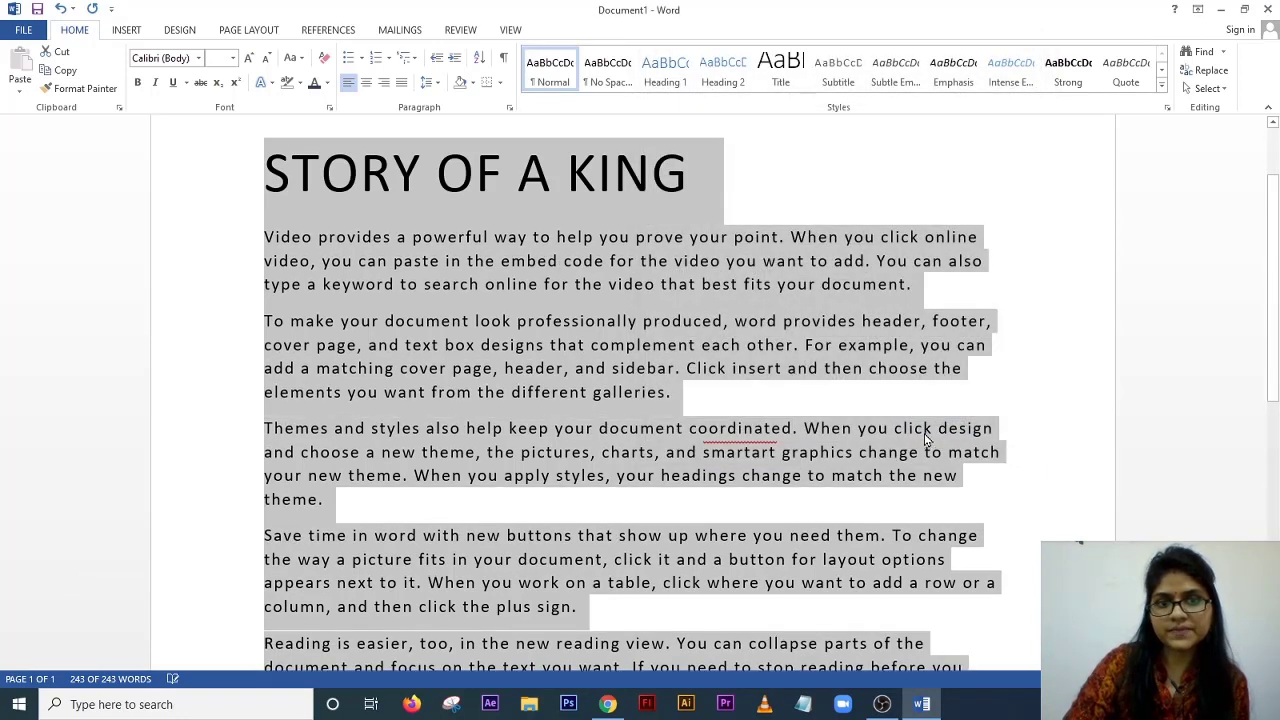
- Open the text effects settings for the selected text, try No fill, and set the text fill to Solid fill
{"action": "left_click", "coordinate": [330, 110]}
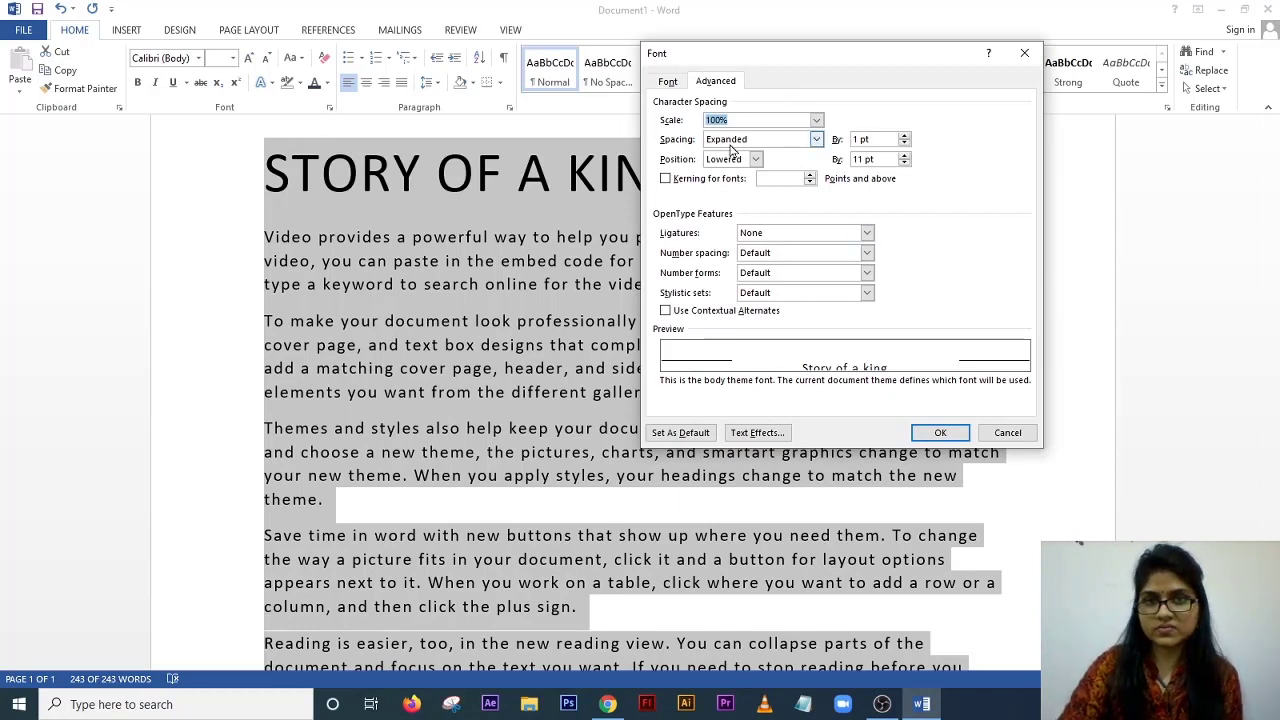
{"action": "left_click", "coordinate": [772, 437]}
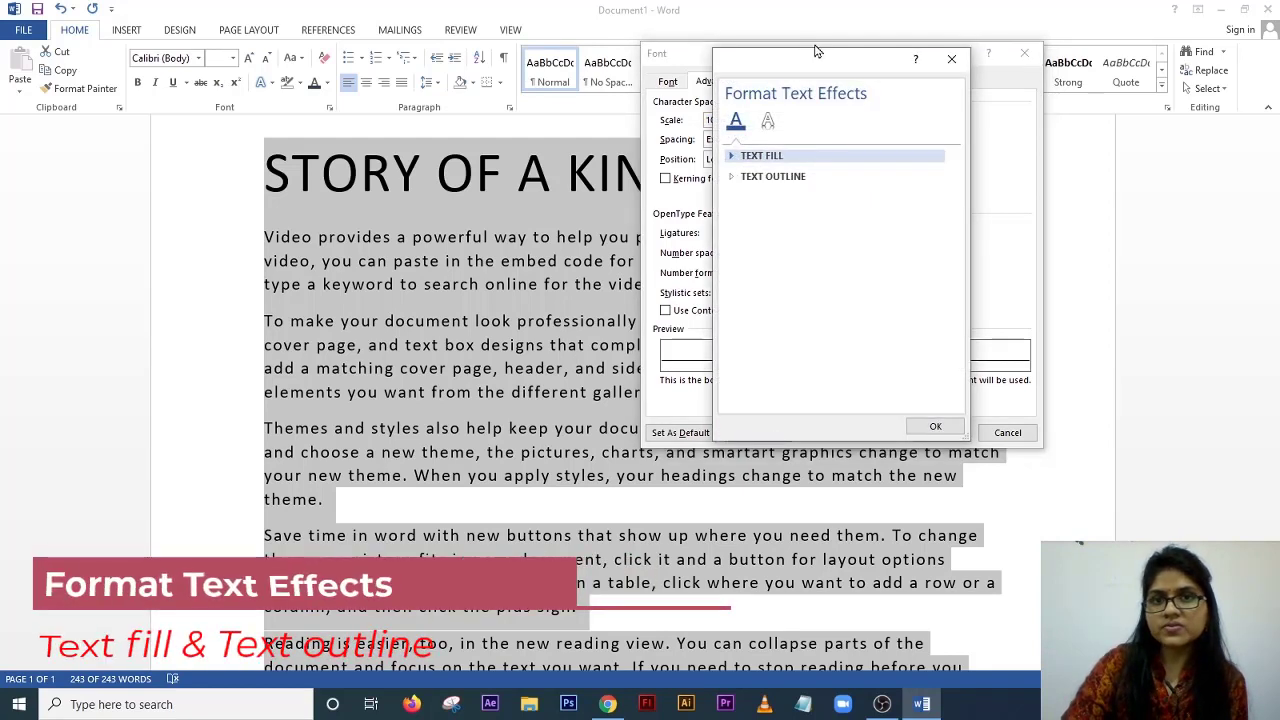
{"action": "left_click_drag", "start_coordinate": [812, 72], "coordinate": [743, 80]}
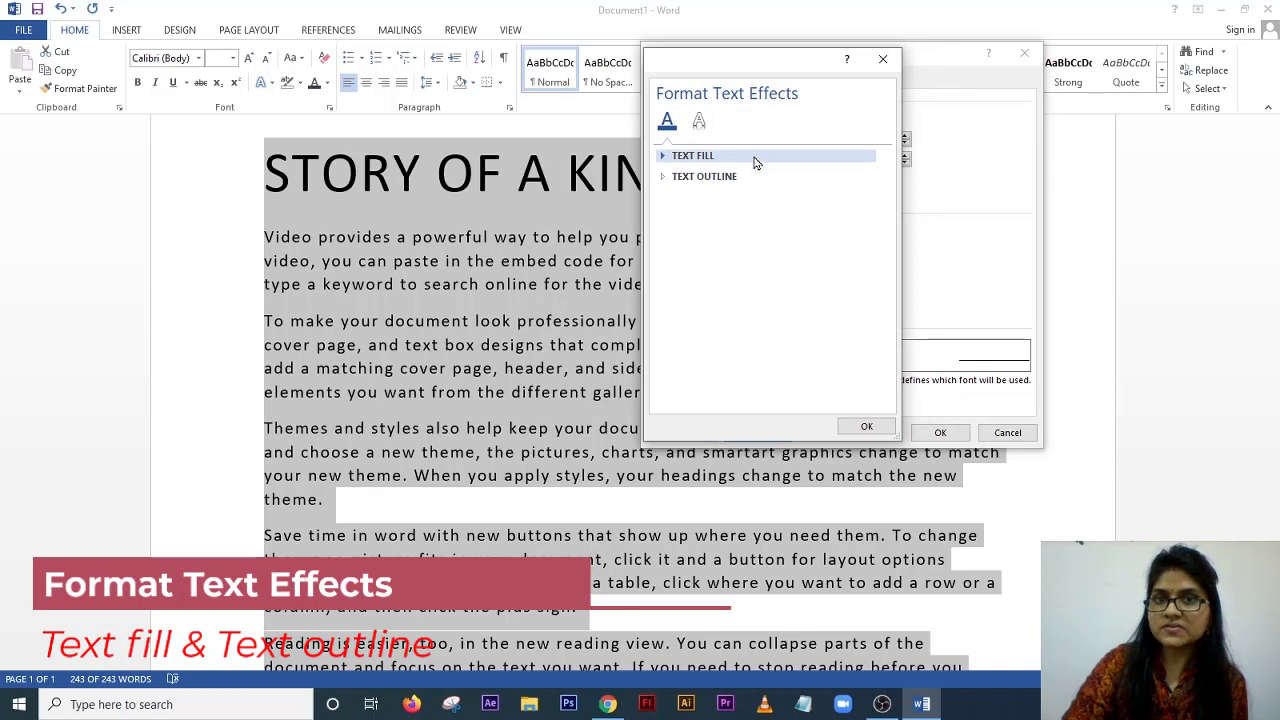
{"action": "left_click", "coordinate": [664, 160]}
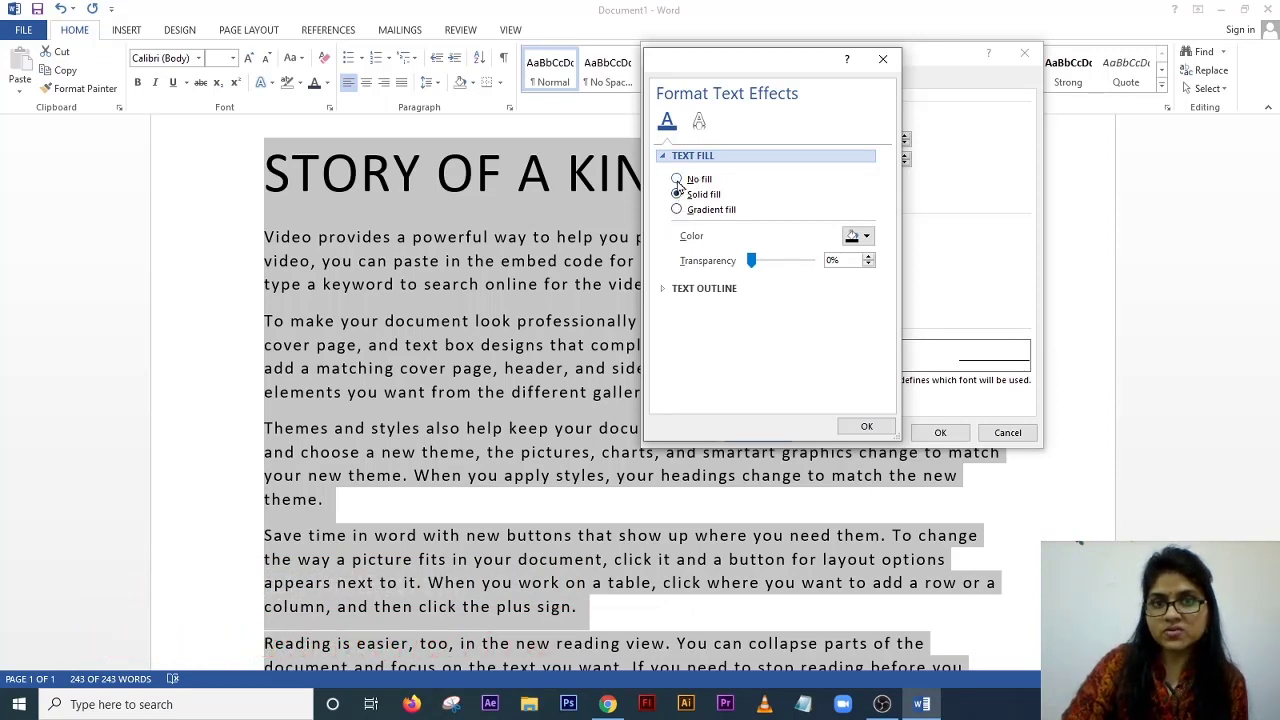
{"action": "left_click", "coordinate": [677, 180]}
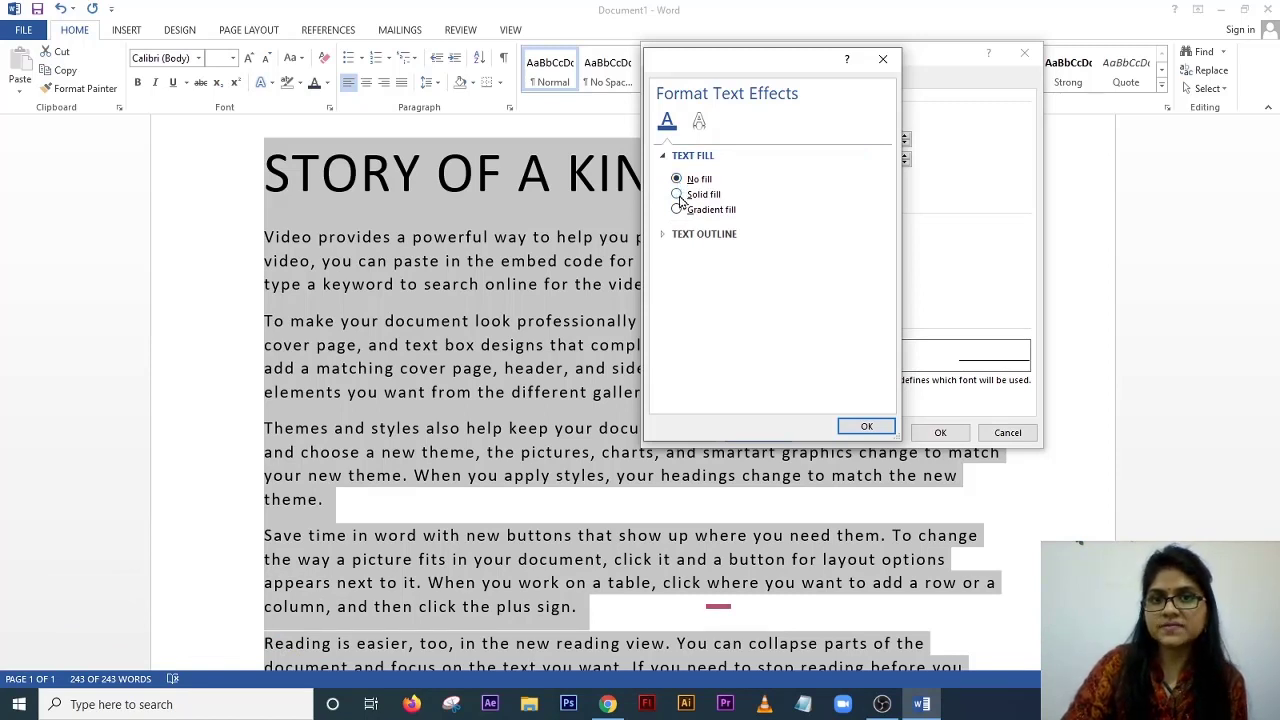
{"action": "left_click", "coordinate": [677, 194]}
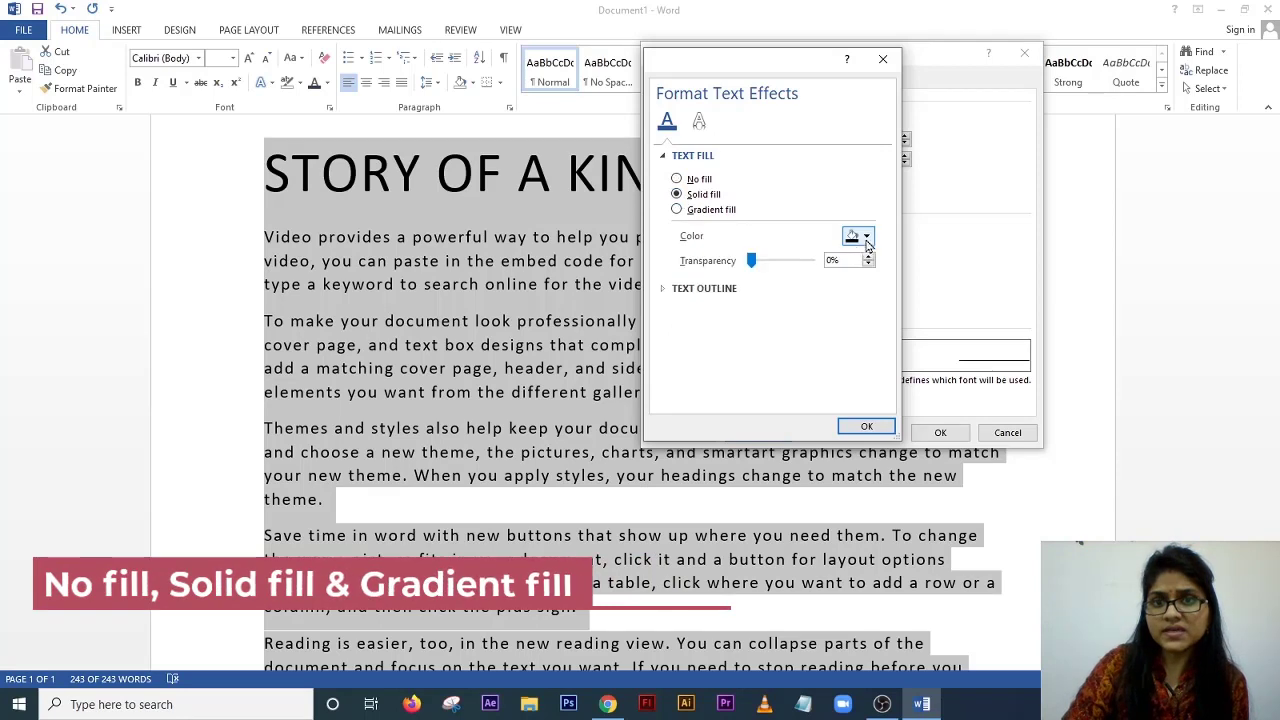
- Try blue and orange theme colors for the solid text fill, and raise its transparency to 39%
{"action": "left_click", "coordinate": [866, 236]}
{"action": "left_click", "coordinate": [897, 261]}
{"action": "left_click", "coordinate": [866, 236]}
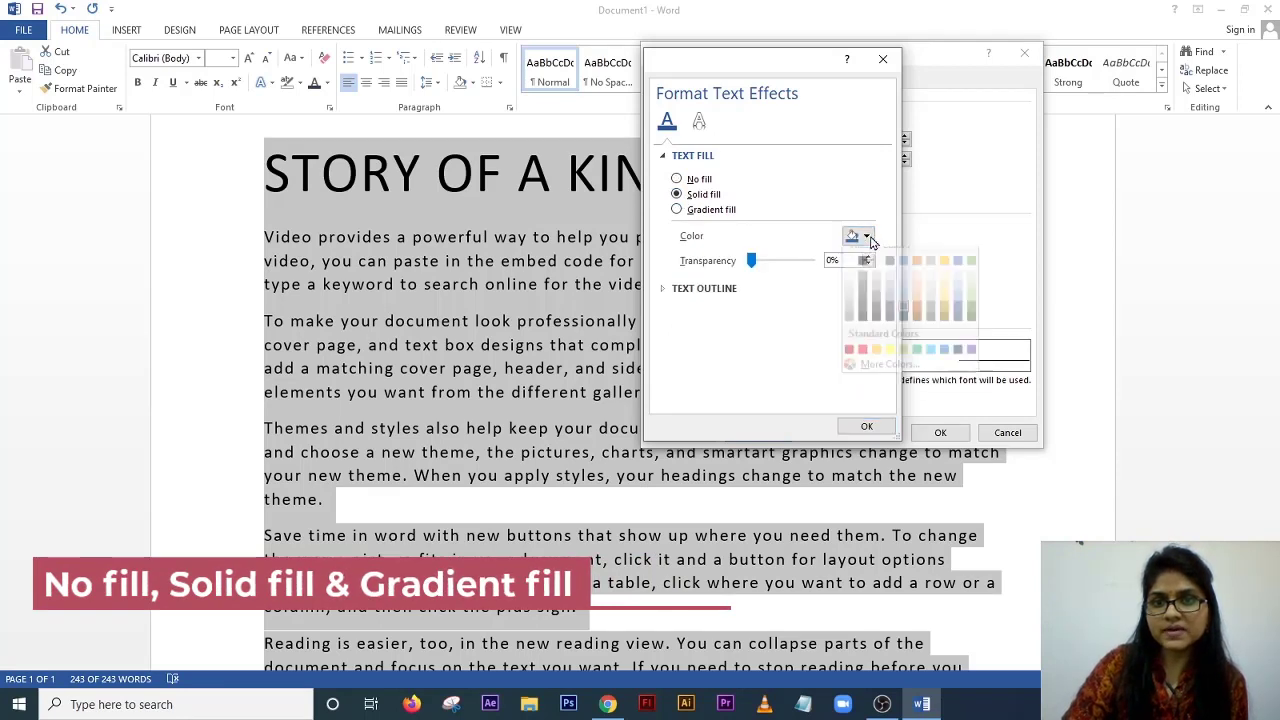
{"action": "left_click", "coordinate": [902, 310]}
{"action": "left_click", "coordinate": [863, 240]}
{"action": "left_click", "coordinate": [915, 289]}
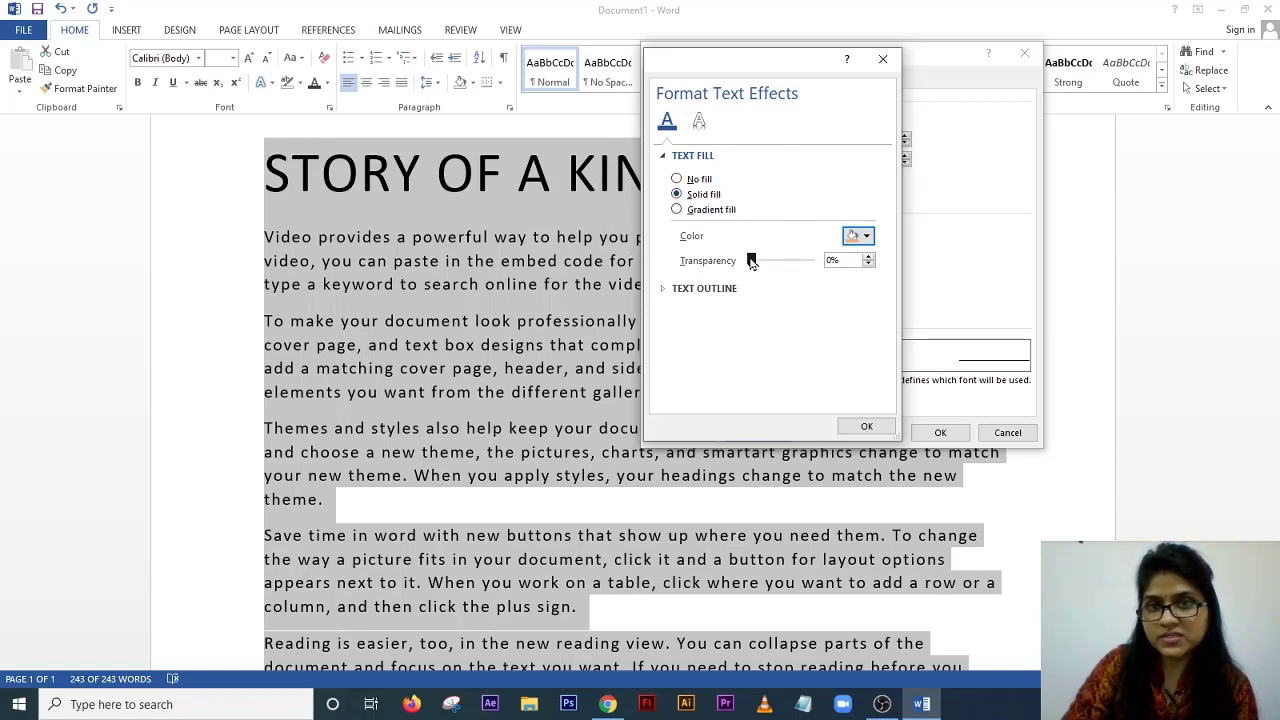
{"action": "left_click_drag", "start_coordinate": [751, 260], "coordinate": [774, 262]}
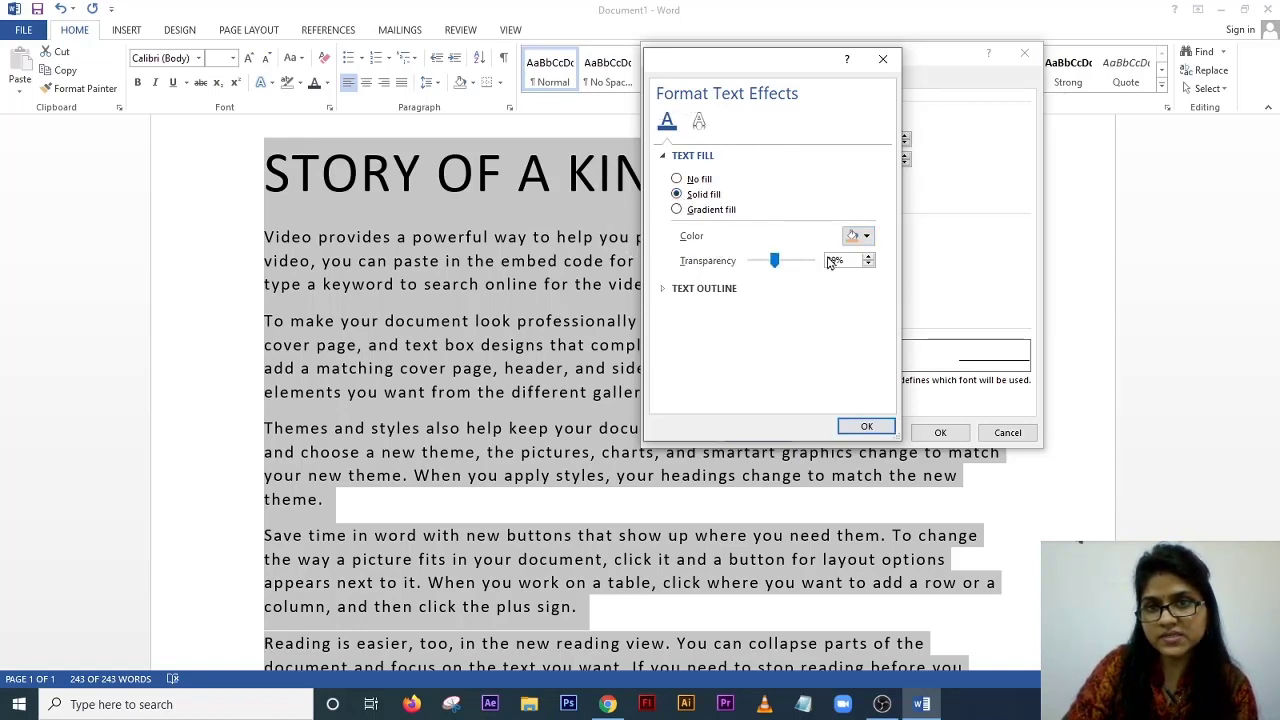
- Set the solid text fill to standard yellow with about 62% transparency and apply it to the selected text
{"action": "left_click", "coordinate": [866, 236]}
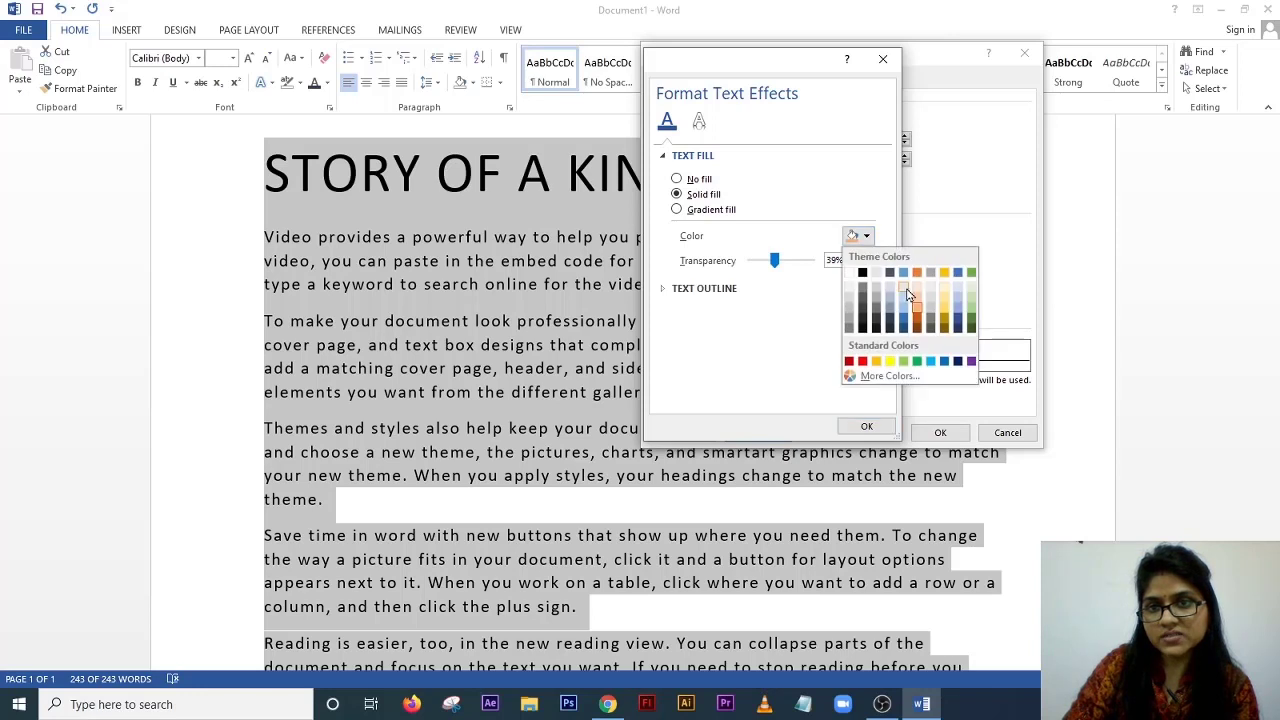
{"action": "left_click", "coordinate": [889, 361]}
{"action": "left_click_drag", "start_coordinate": [774, 261], "coordinate": [793, 261]}
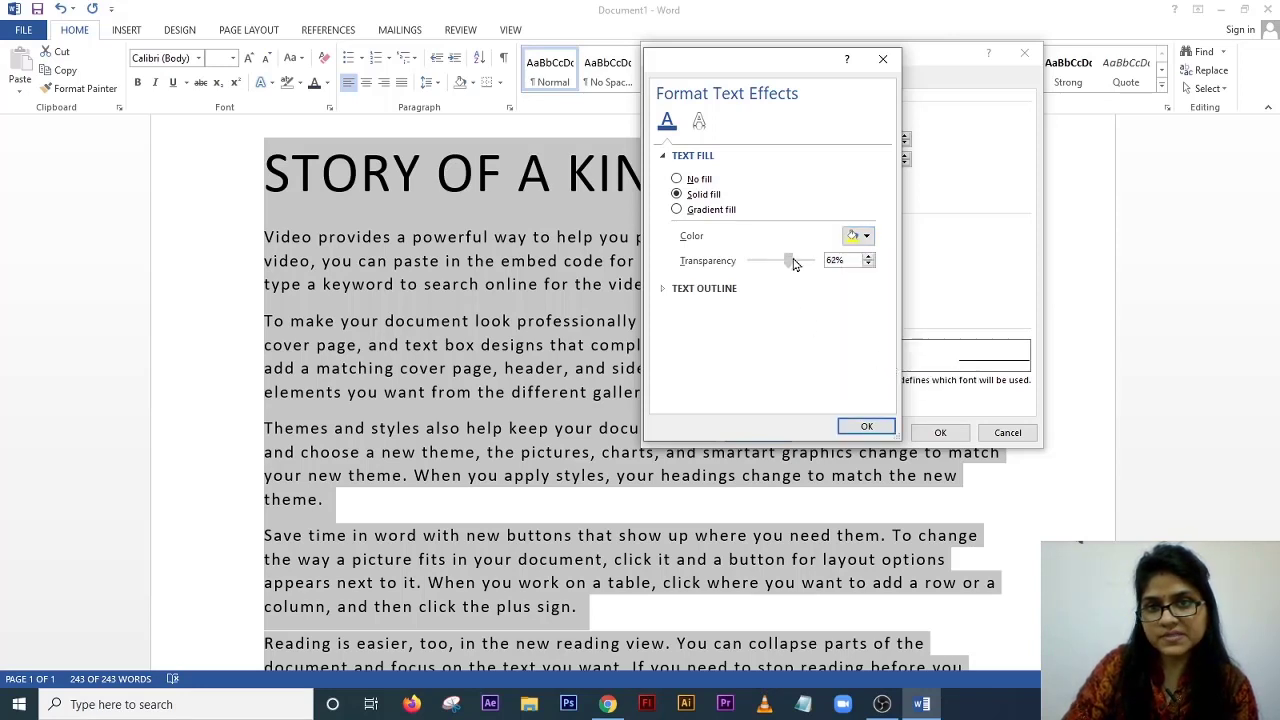
{"action": "left_click", "coordinate": [866, 426]}
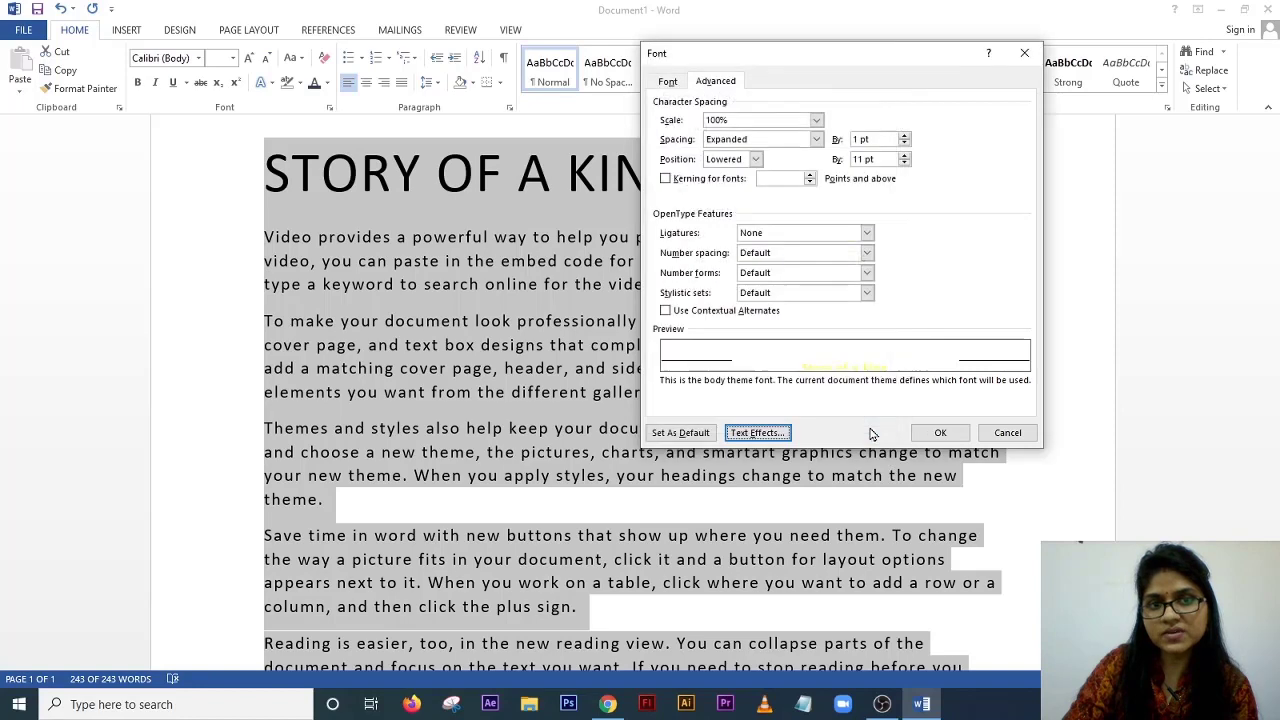
{"action": "left_click", "coordinate": [935, 433]}
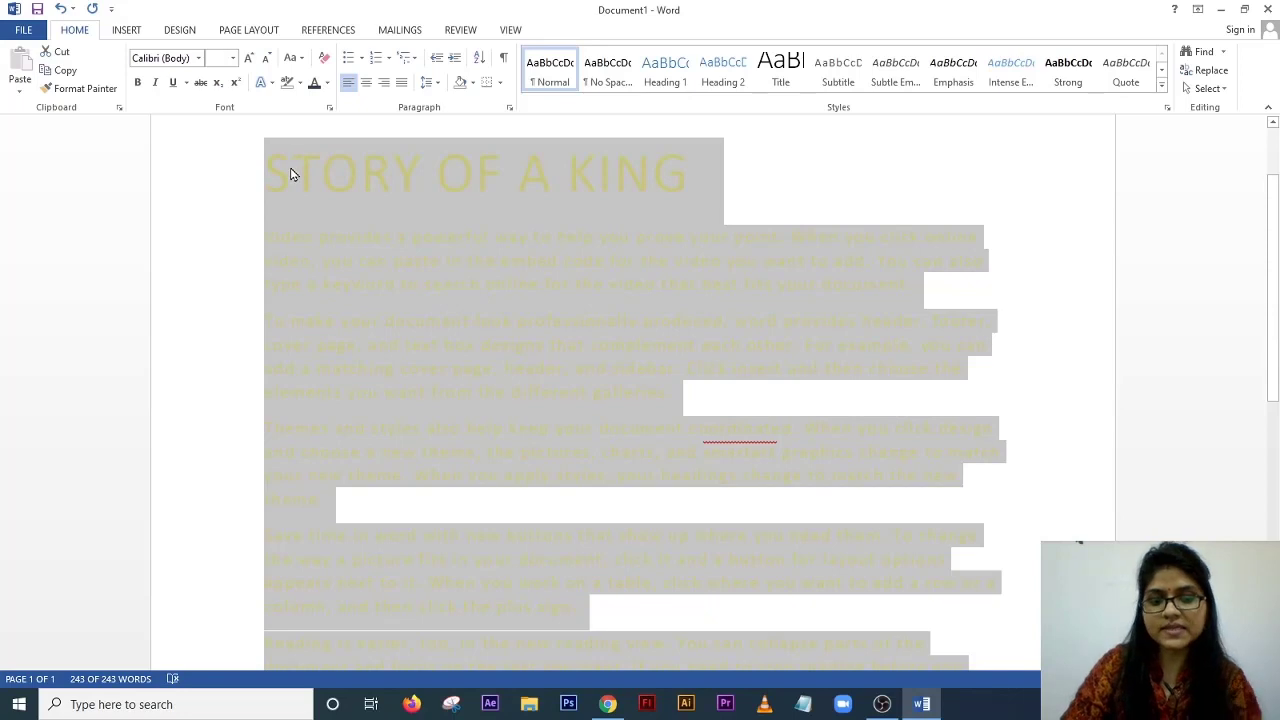
- Change the selected text's solid fill color to standard red in the text effects settings and apply it
{"action": "key", "text": "ctrl+d"}
{"action": "left_click", "coordinate": [755, 433]}
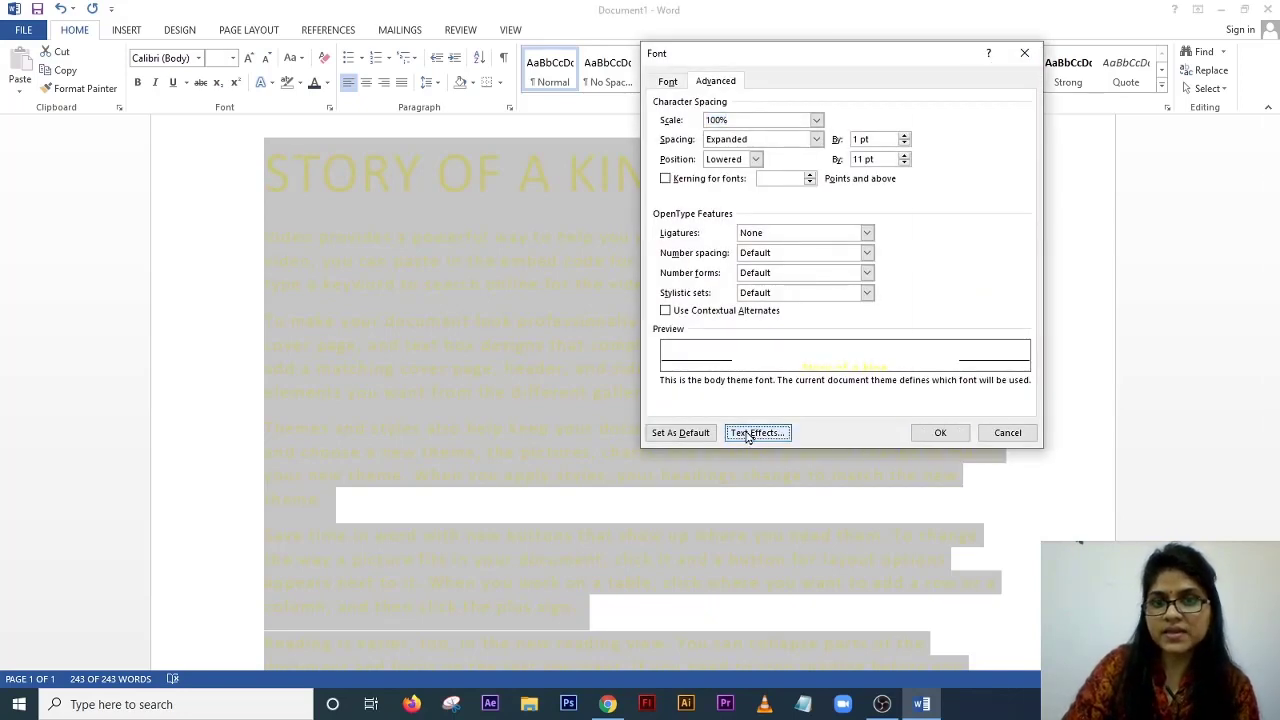
{"action": "left_click", "coordinate": [666, 158]}
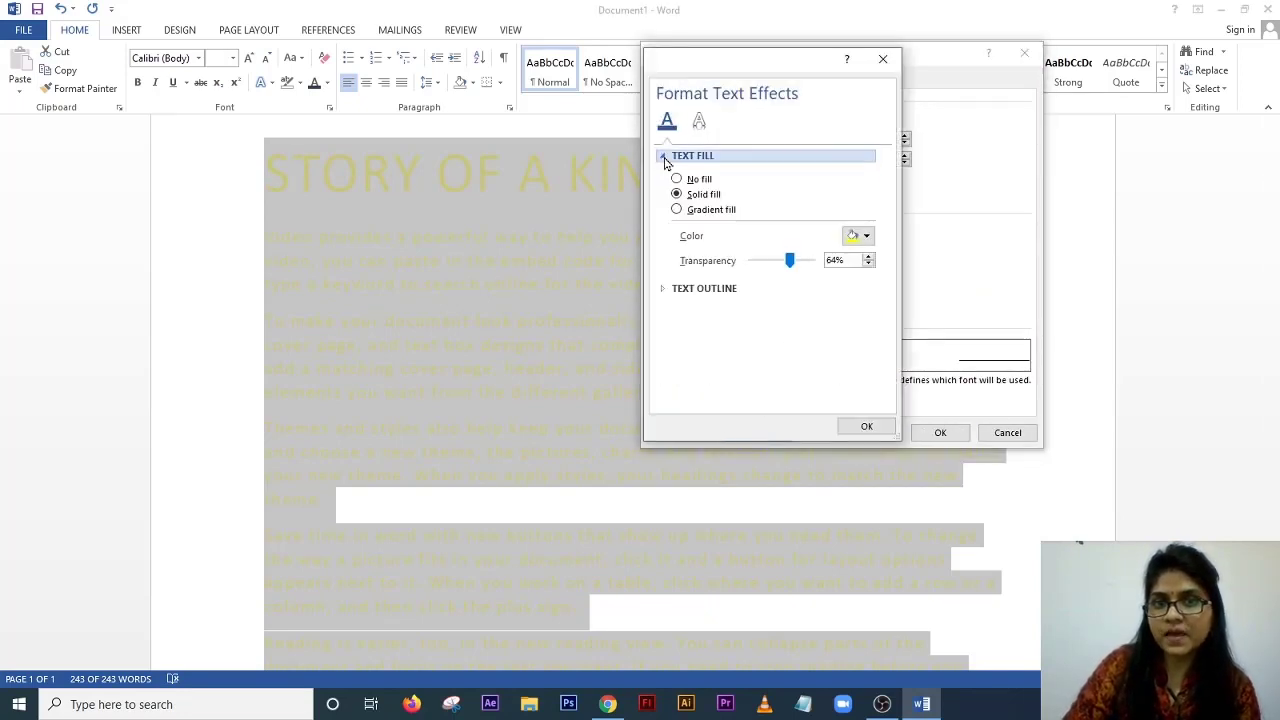
{"action": "left_click", "coordinate": [860, 236]}
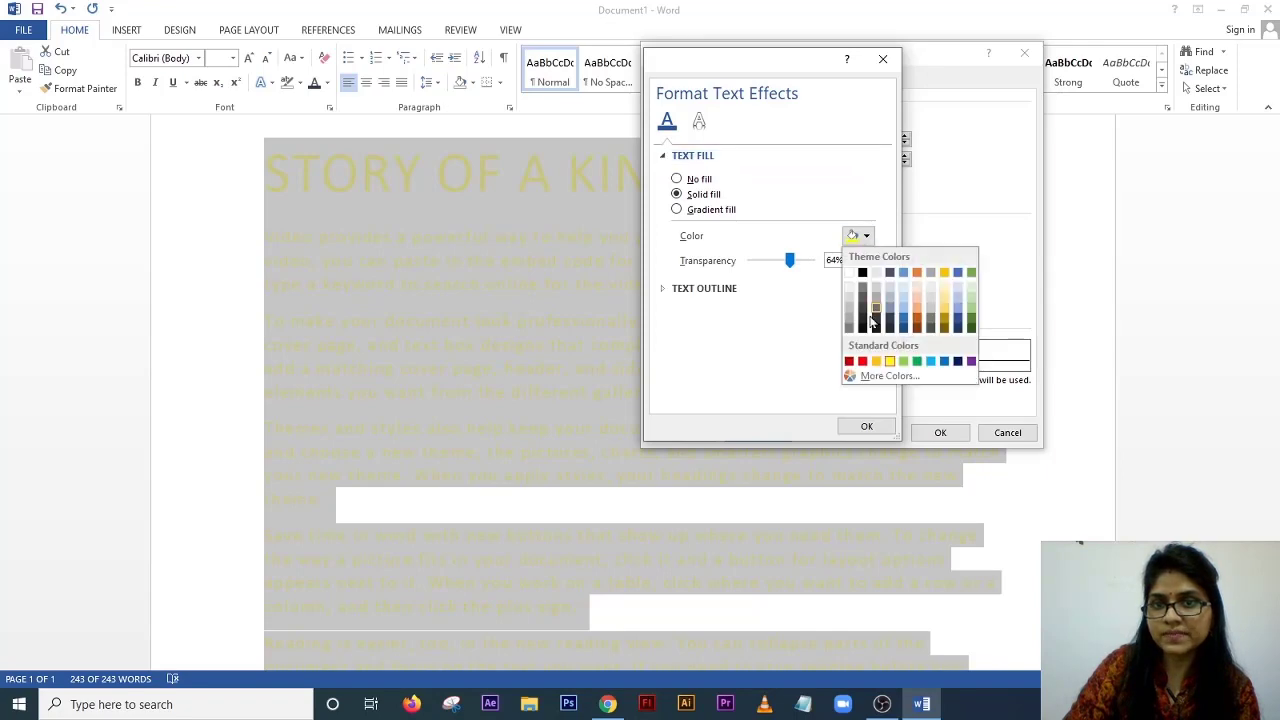
{"action": "left_click", "coordinate": [862, 362]}
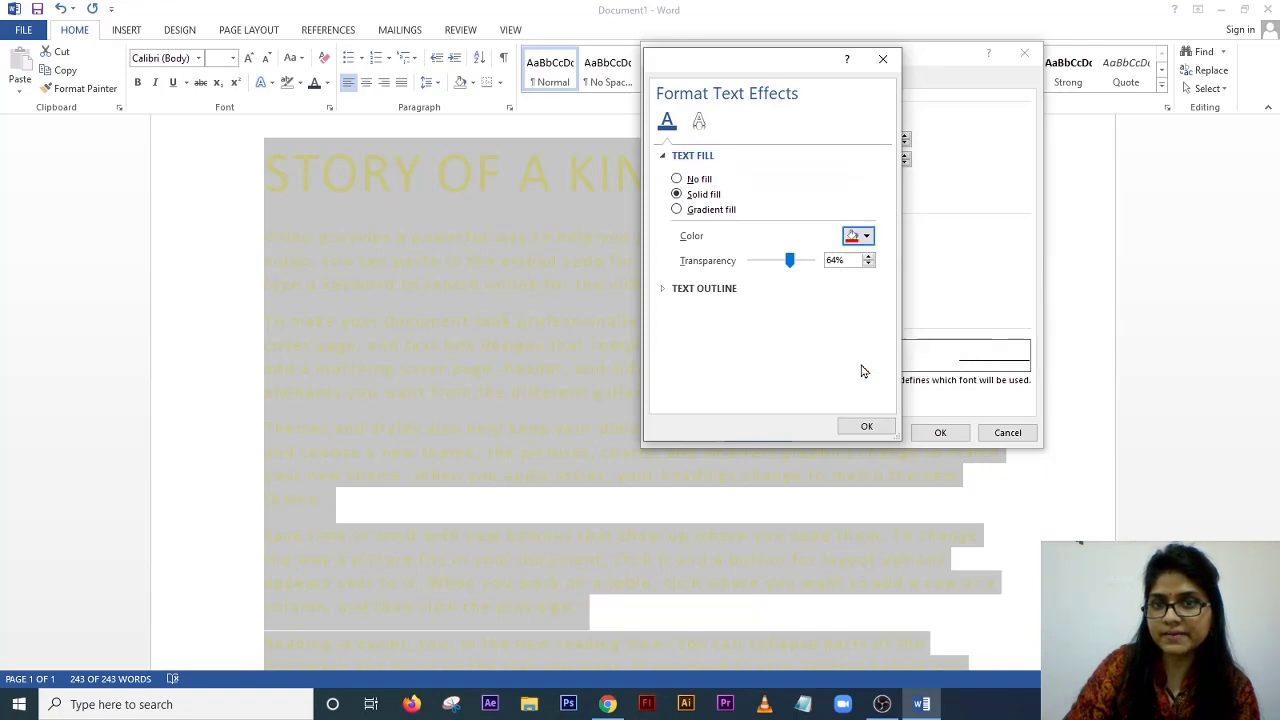
{"action": "left_click", "coordinate": [866, 426]}
{"action": "left_click", "coordinate": [940, 432]}
{"action": "left_click", "coordinate": [624, 345]}
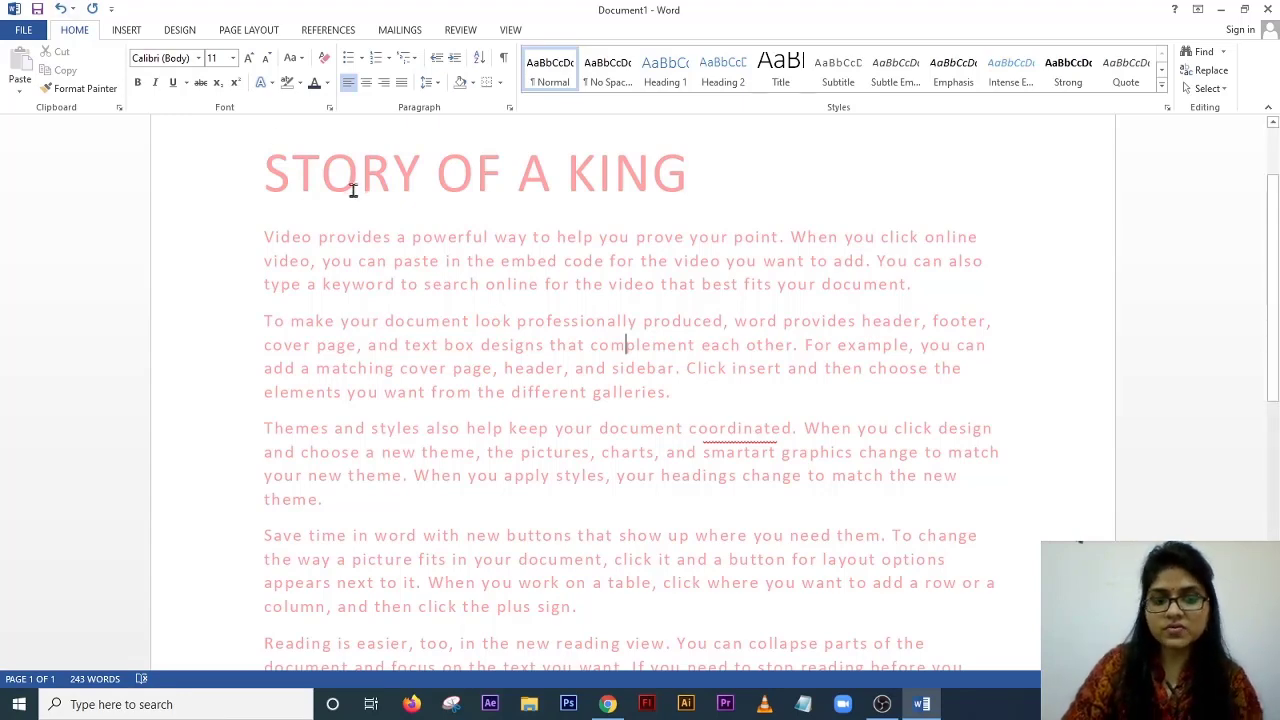
- Select the whole document, set its solid text fill transparency to 0%, and apply it
{"action": "key", "text": "ctrl+a"}
{"action": "key", "text": "ctrl+d"}
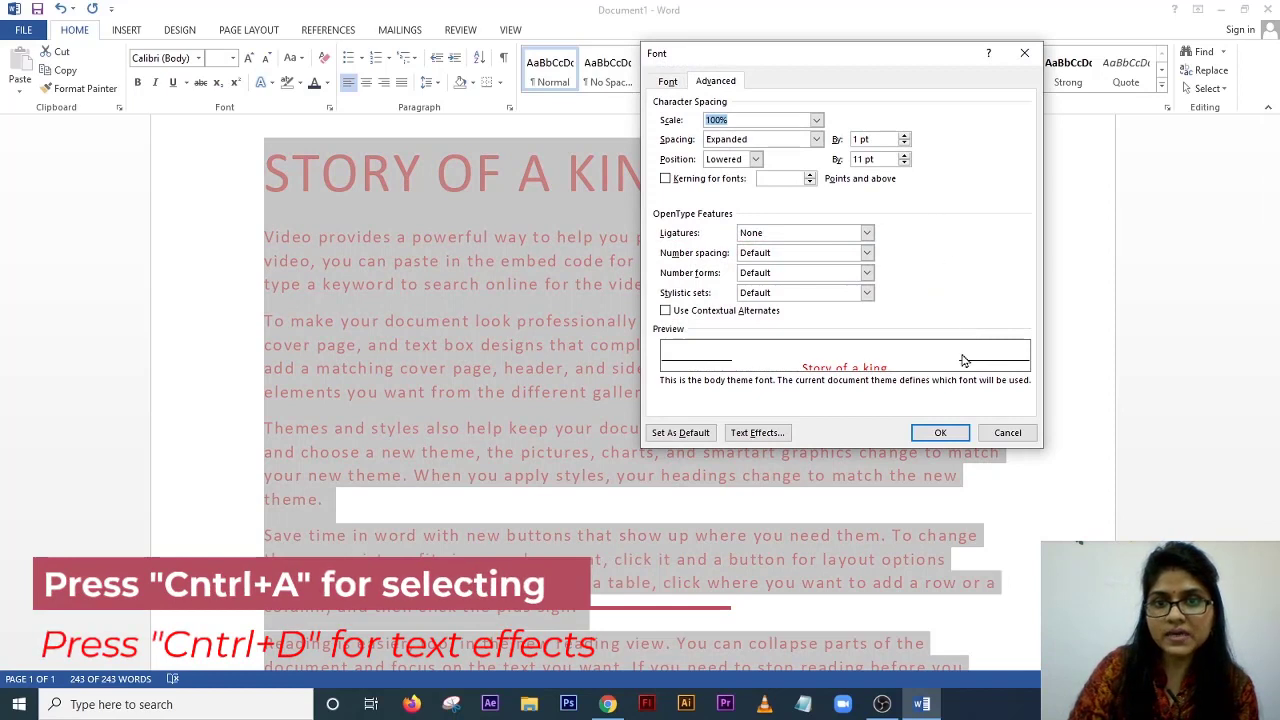
{"action": "left_click", "coordinate": [758, 433]}
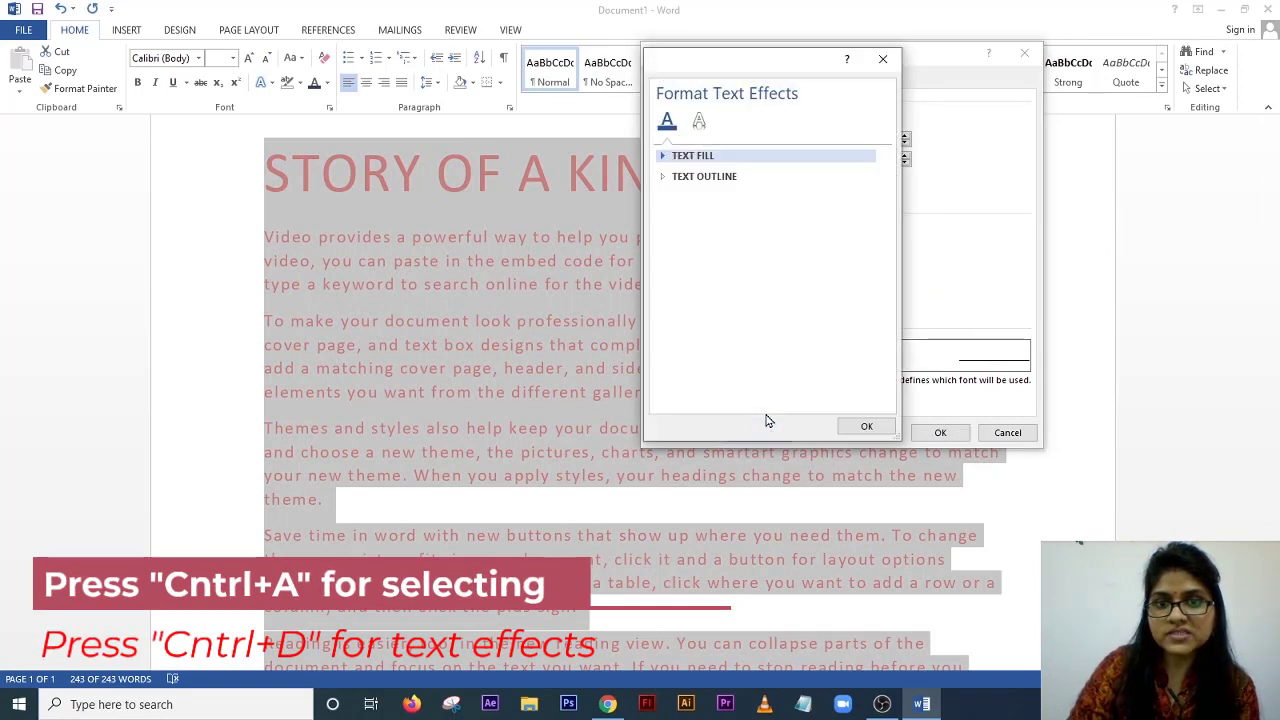
{"action": "left_click", "coordinate": [664, 157]}
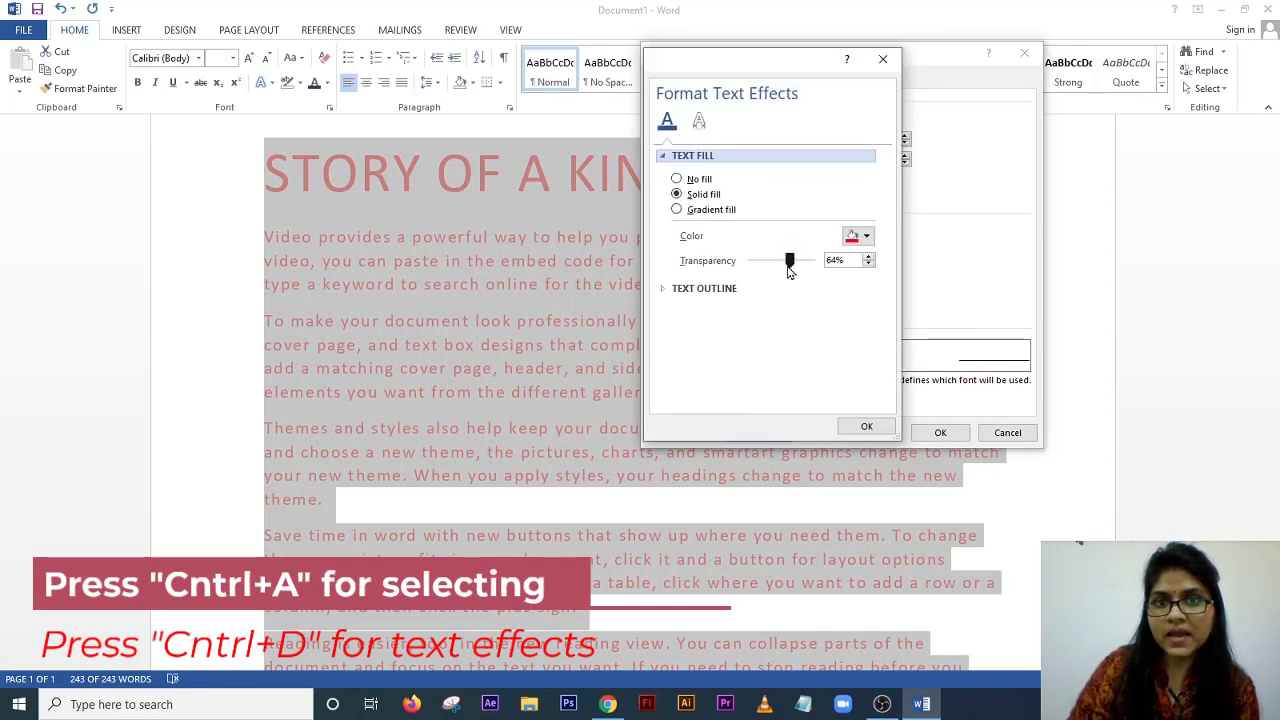
{"action": "mouse_move", "coordinate": [767, 266]}
{"action": "left_mouse_down"}
{"action": "mouse_move", "coordinate": [790, 263]}
{"action": "mouse_move", "coordinate": [751, 263]}
{"action": "left_mouse_up"}
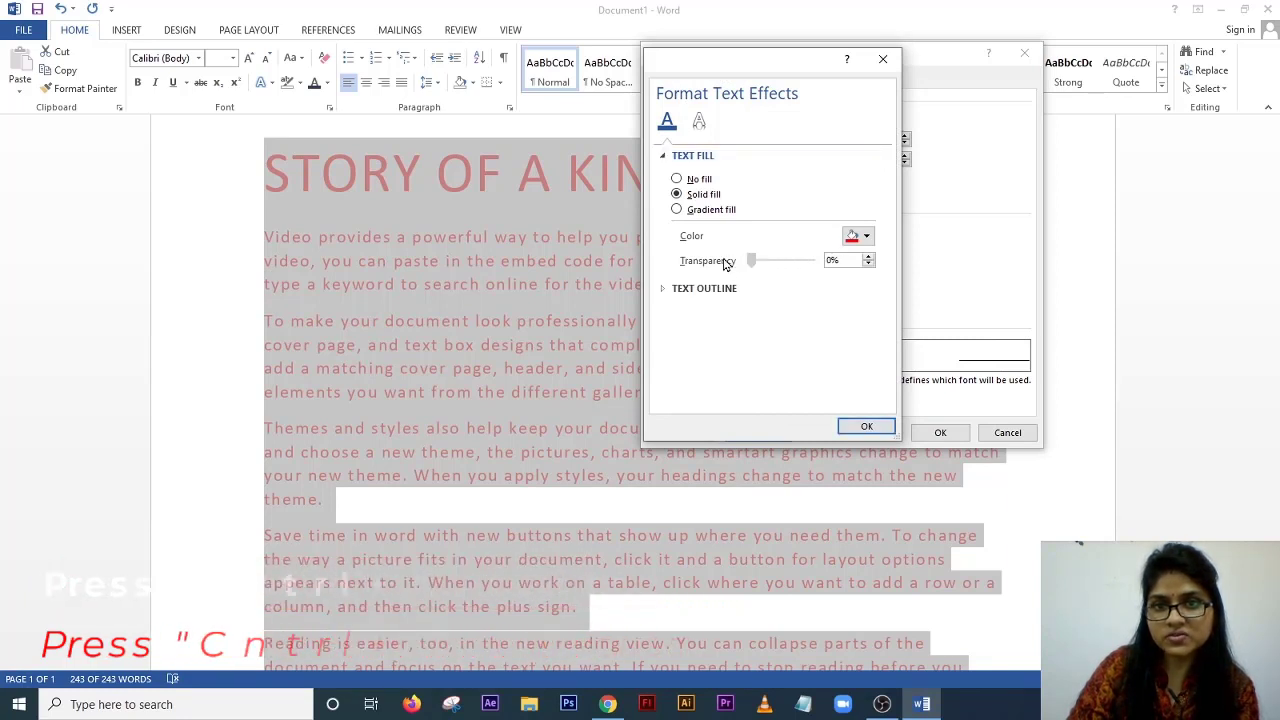
{"action": "left_click", "coordinate": [867, 236]}
{"action": "left_click", "coordinate": [867, 236]}
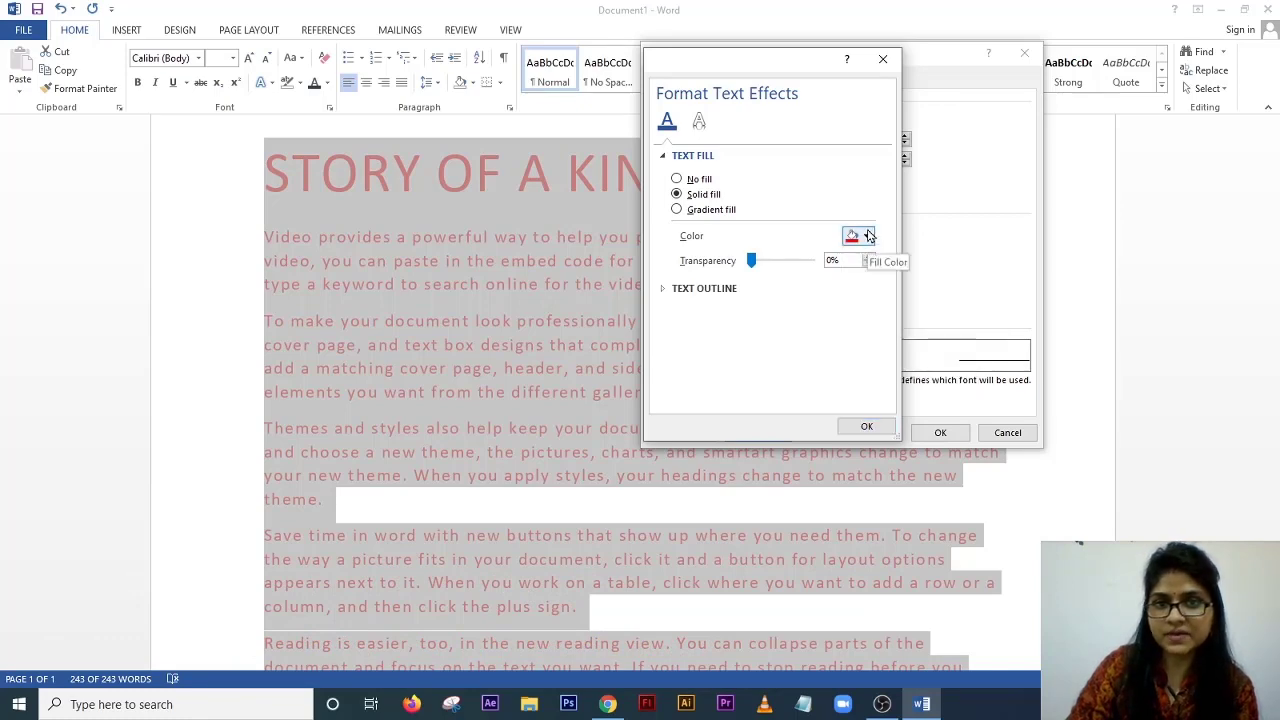
{"action": "left_click", "coordinate": [866, 428]}
{"action": "left_click", "coordinate": [940, 432]}
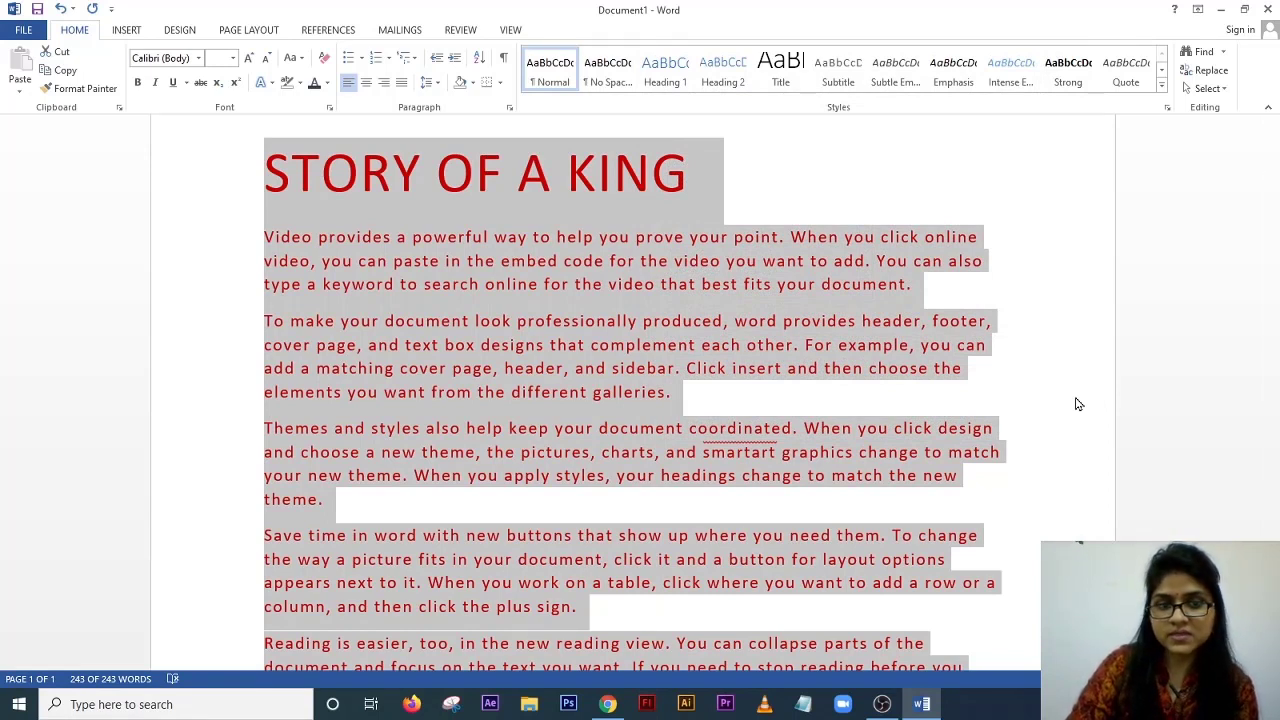
- Switch the selected text's fill to Gradient fill and remove the two middle gradient stops
{"action": "key", "text": "ctrl+d"}
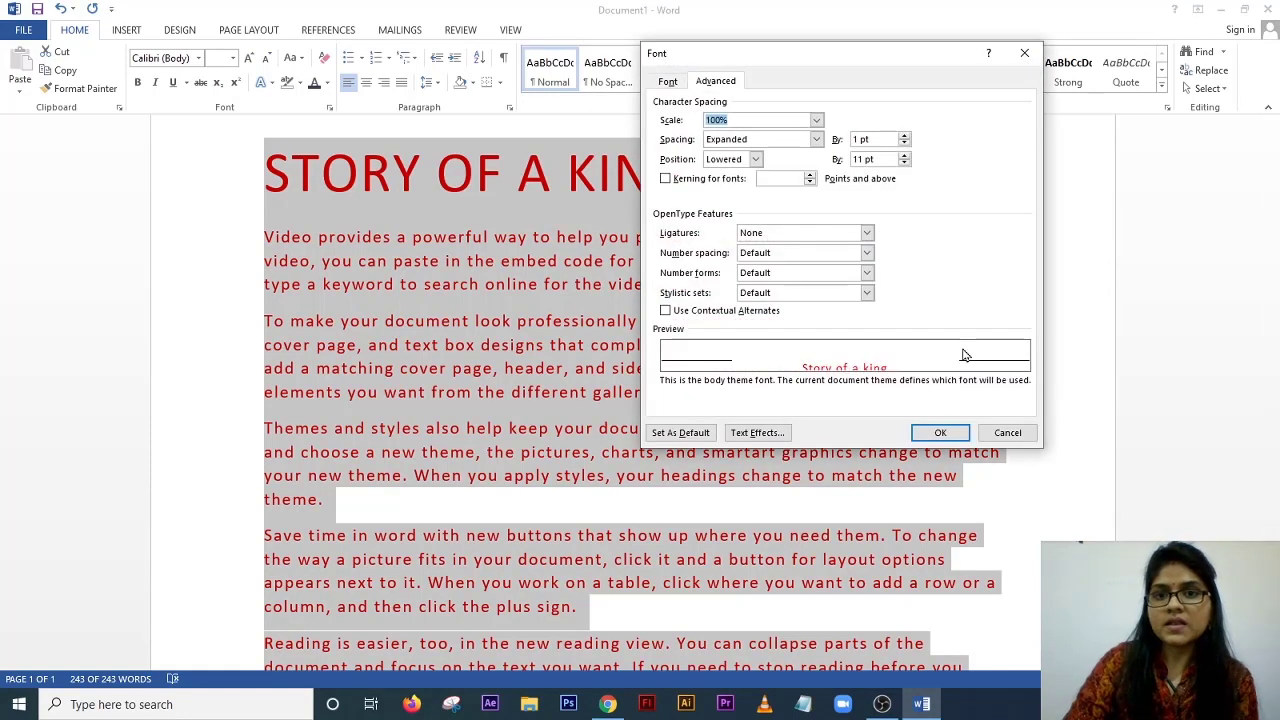
{"action": "left_click", "coordinate": [765, 432]}
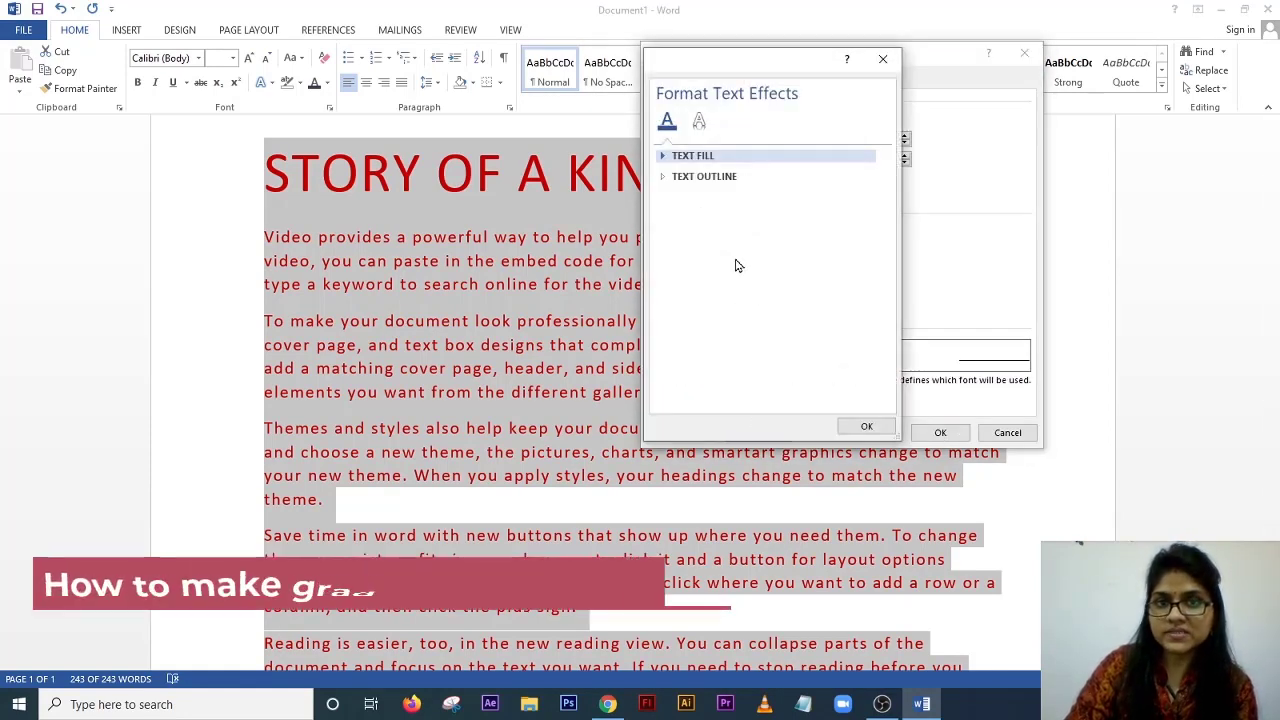
{"action": "left_click", "coordinate": [665, 157]}
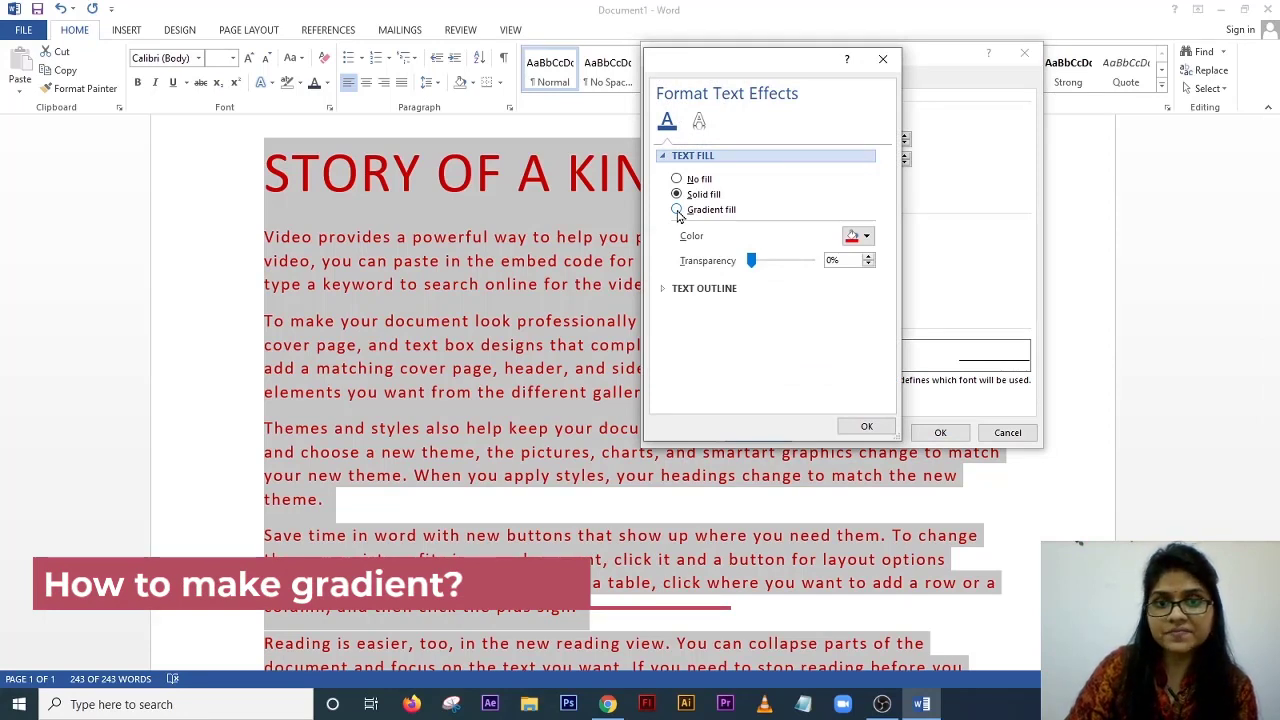
{"action": "left_click", "coordinate": [677, 210]}
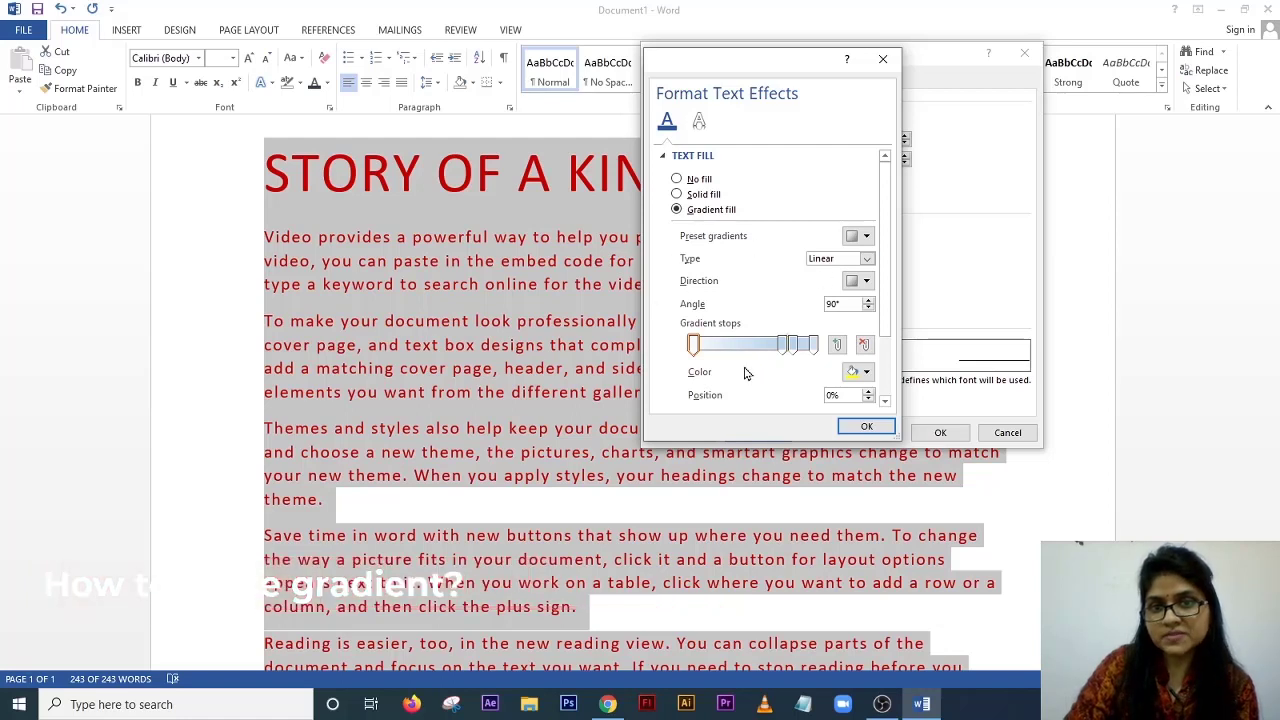
{"action": "left_click_drag", "start_coordinate": [782, 347], "coordinate": [771, 371]}
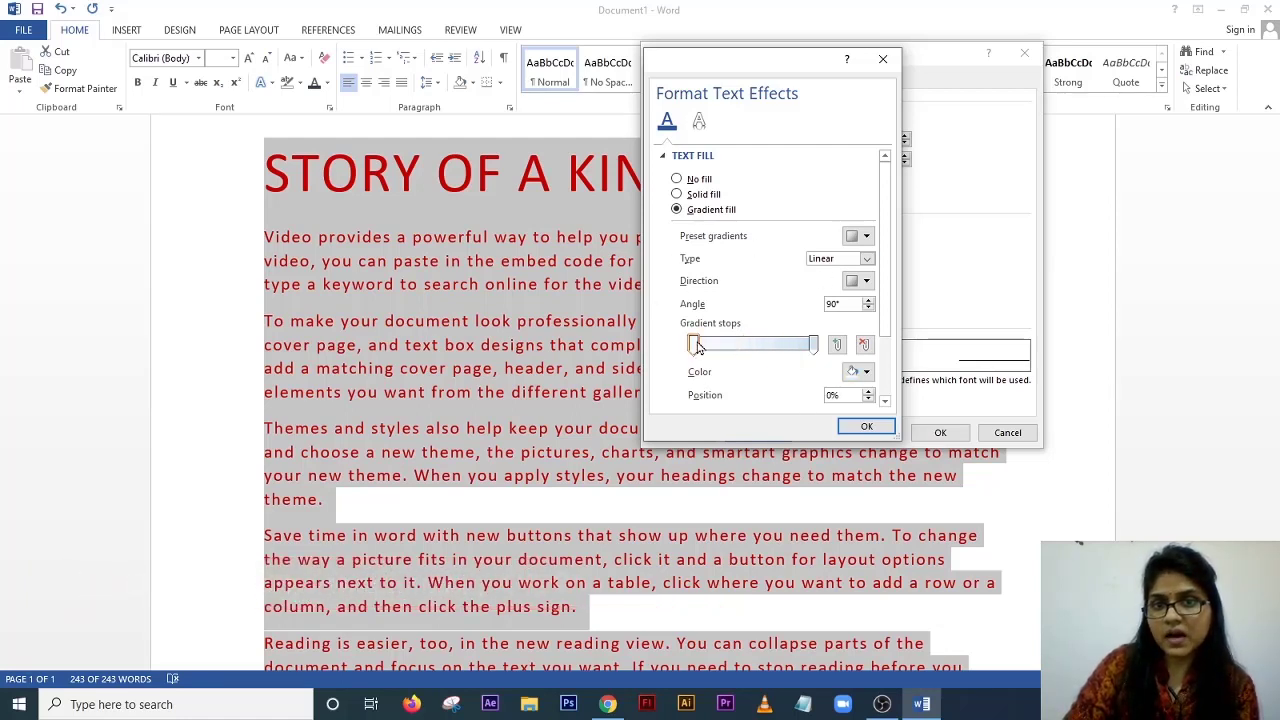
{"action": "mouse_move", "coordinate": [813, 347]}
{"action": "left_mouse_down"}
{"action": "mouse_move", "coordinate": [793, 347]}
{"action": "mouse_move", "coordinate": [834, 347]}
{"action": "left_mouse_up"}
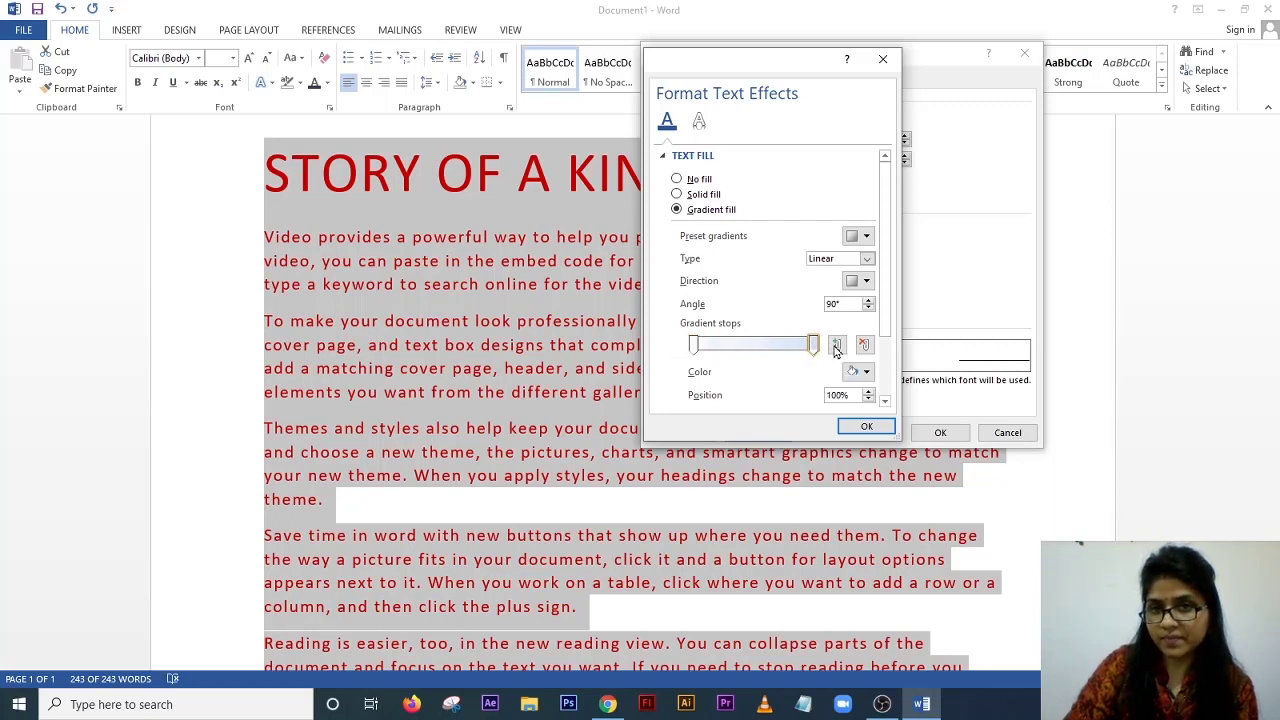
{"action": "left_click", "coordinate": [693, 345]}
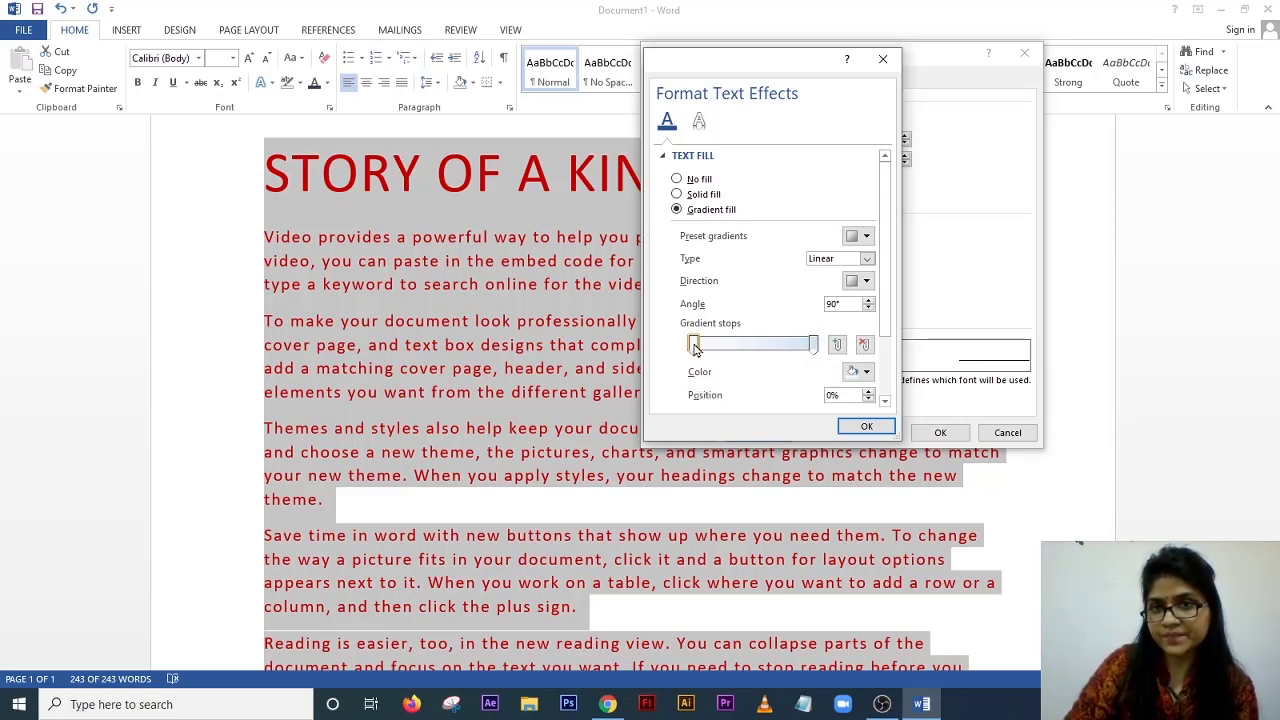
{"action": "key", "text": "ctrl"}
{"action": "key", "text": "ctrl"}
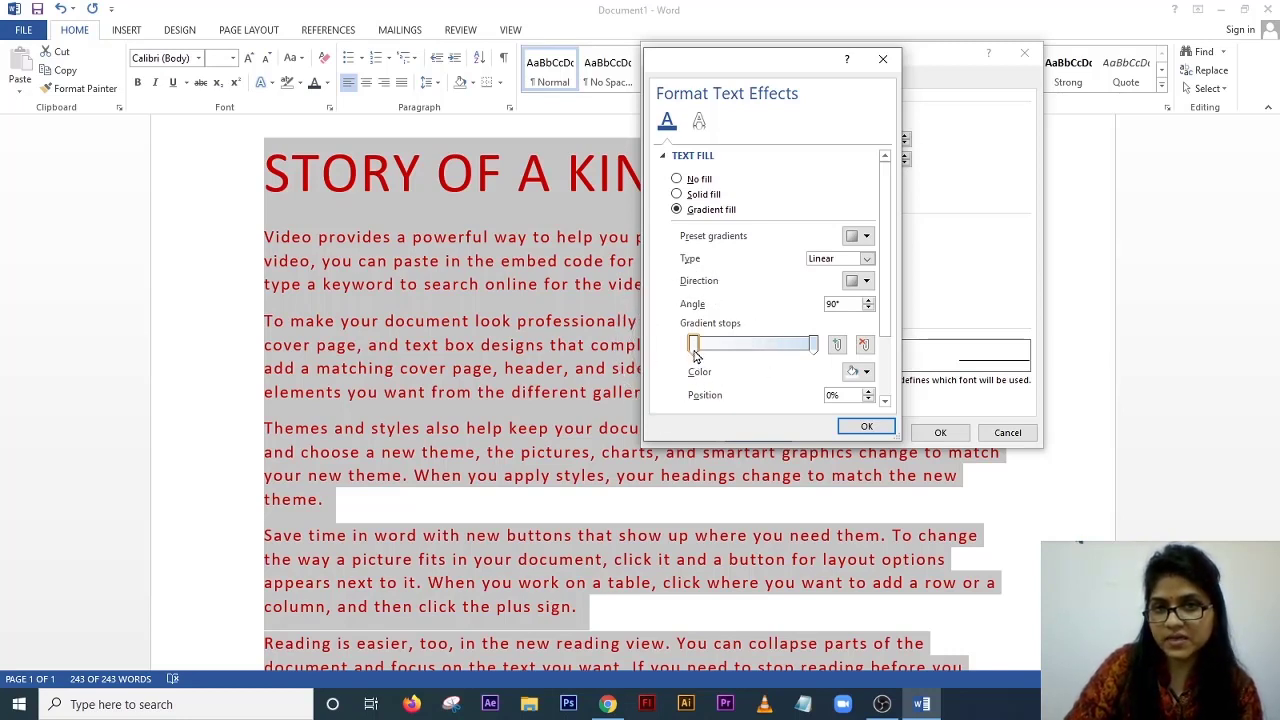
{"action": "key", "text": "ctrl"}
{"action": "key", "text": "ctrl"}
{"action": "key", "text": "ctrl"}
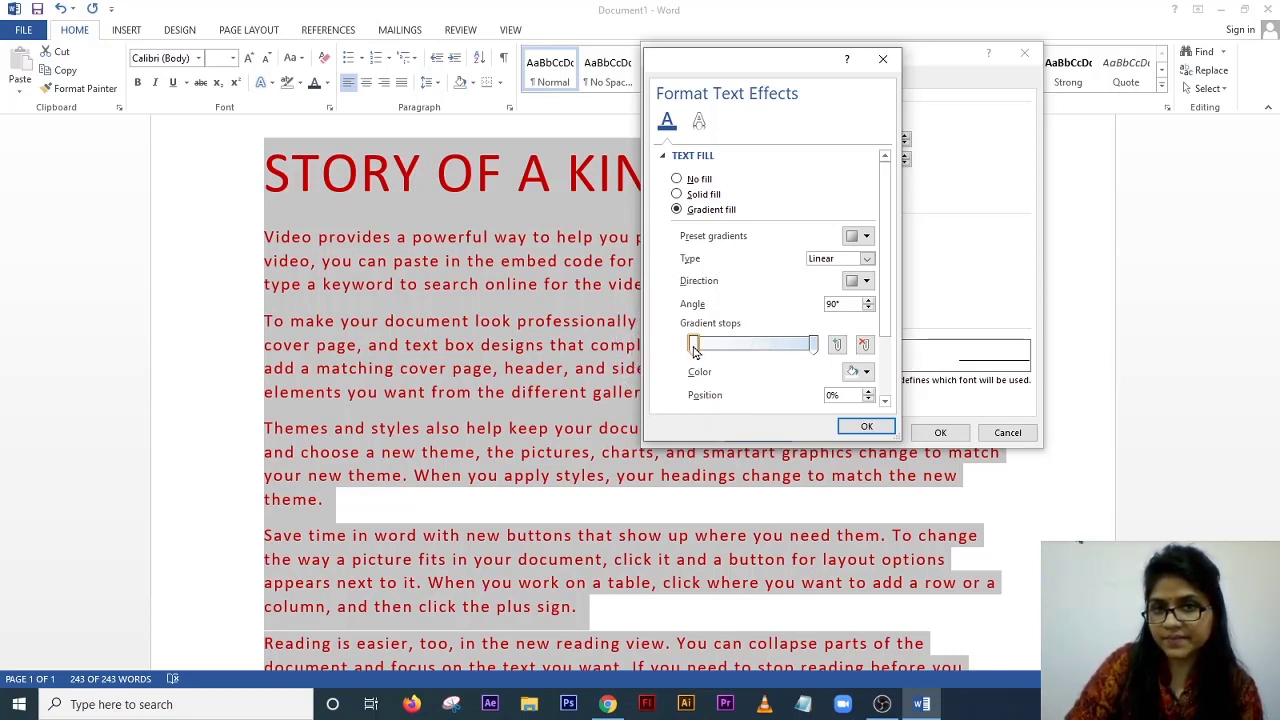
{"action": "key", "text": "ctrl"}
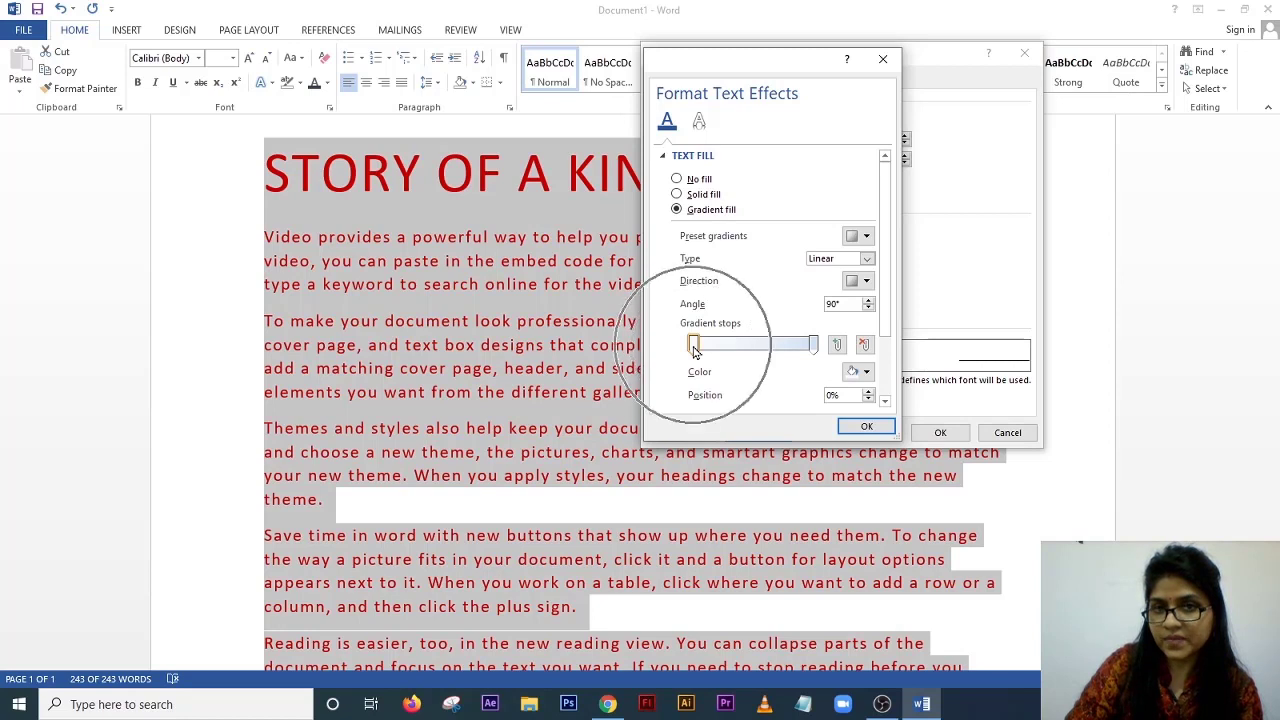
{"action": "key", "text": "ctrl"}
{"action": "left_click", "coordinate": [813, 345]}
{"action": "key", "text": "ctrl"}
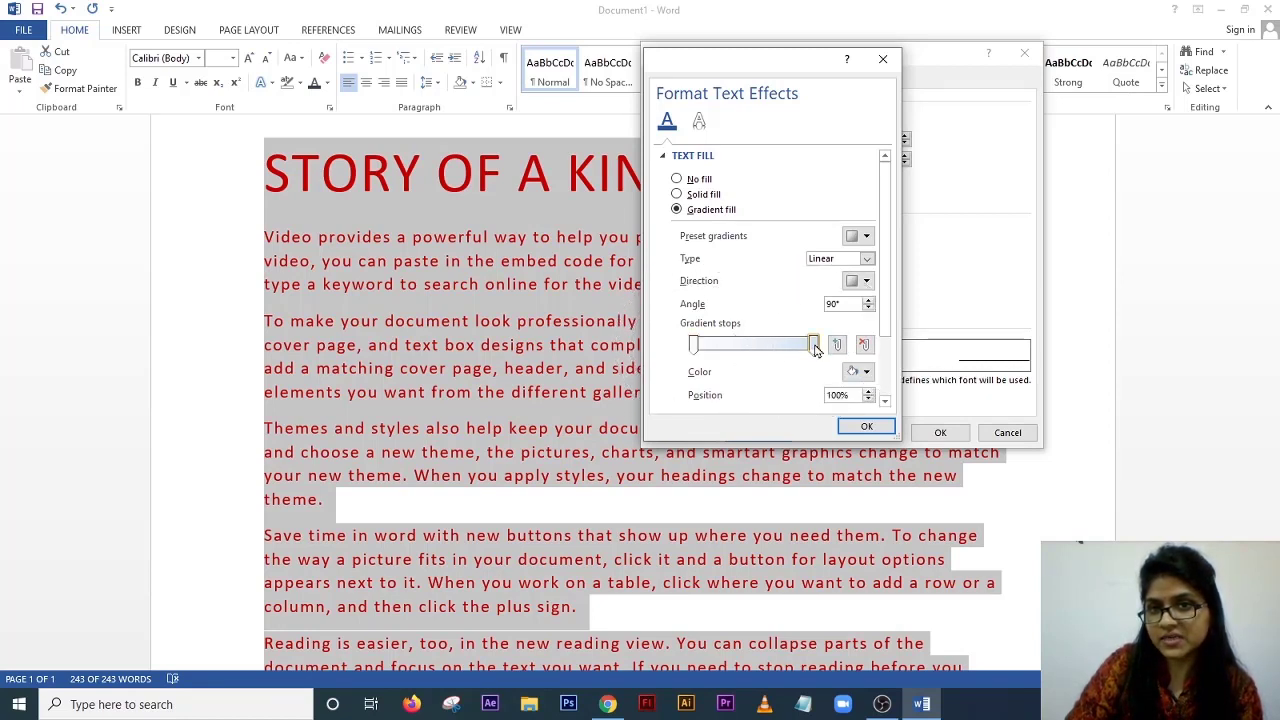
{"action": "key", "text": "ctrl"}
{"action": "key", "text": "ctrl"}
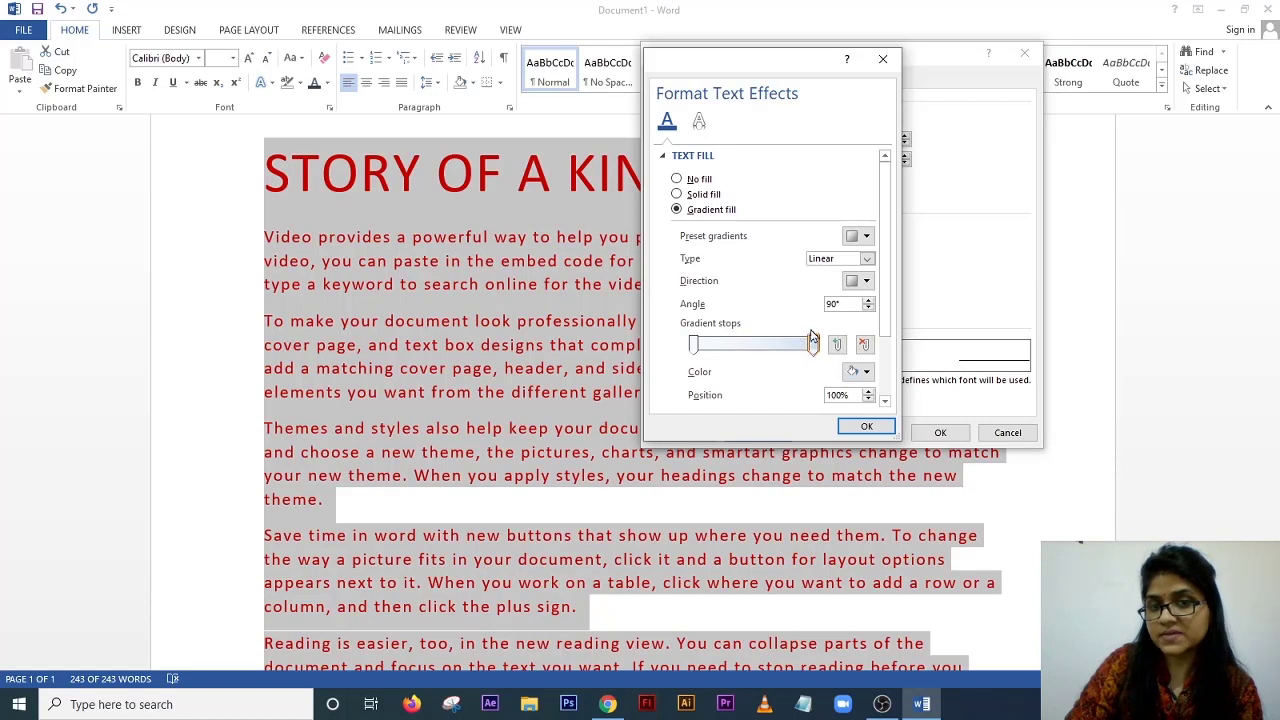
{"action": "key", "text": "ctrl"}
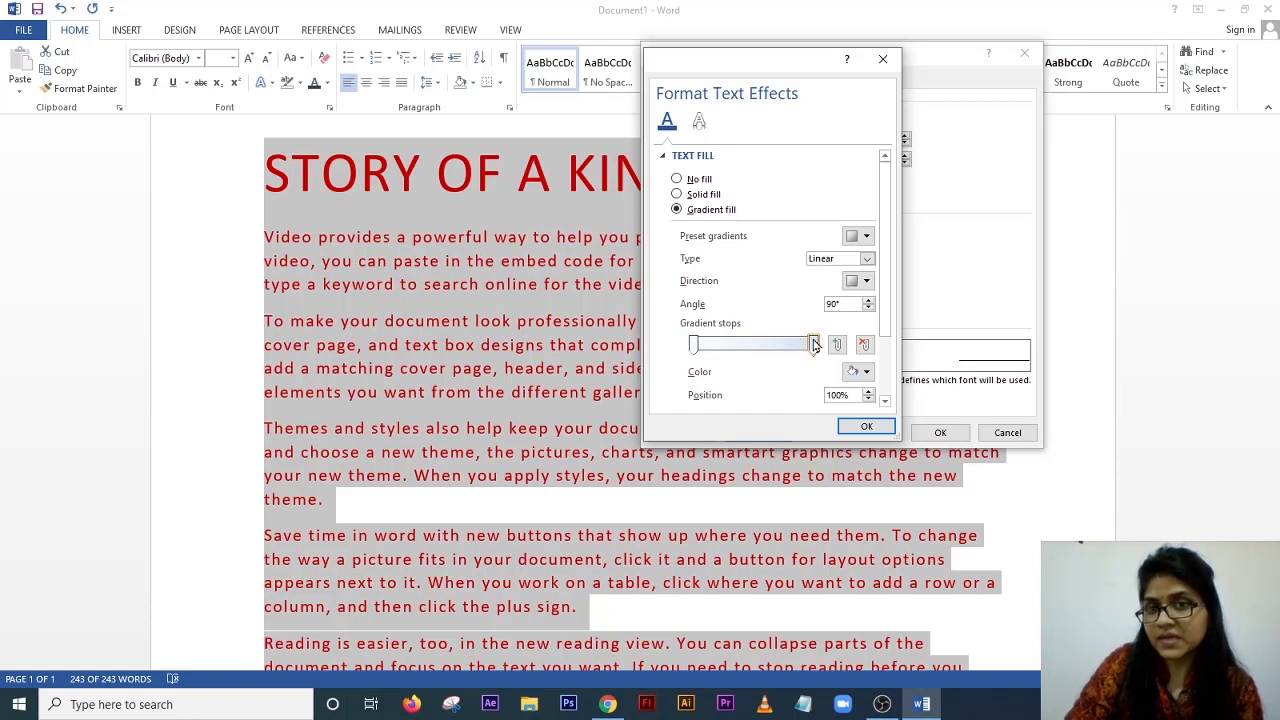
{"action": "key", "text": "ctrl"}
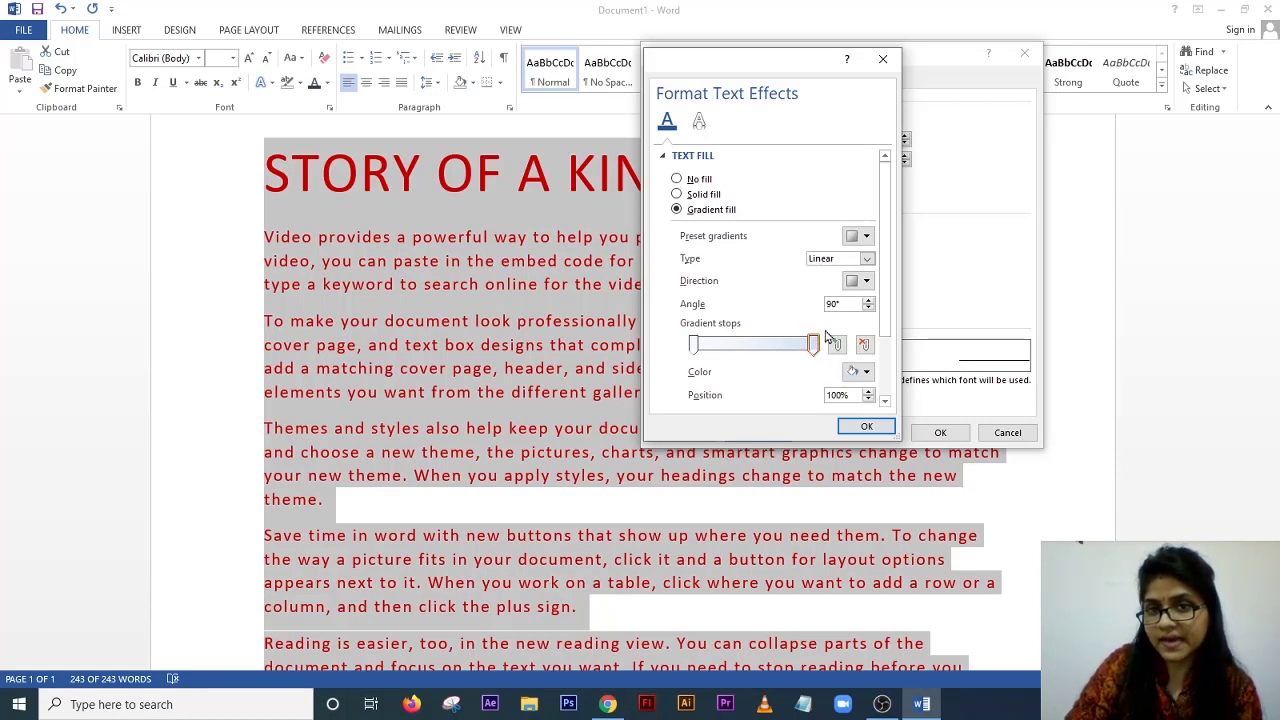
{"action": "key", "text": "ctrl"}
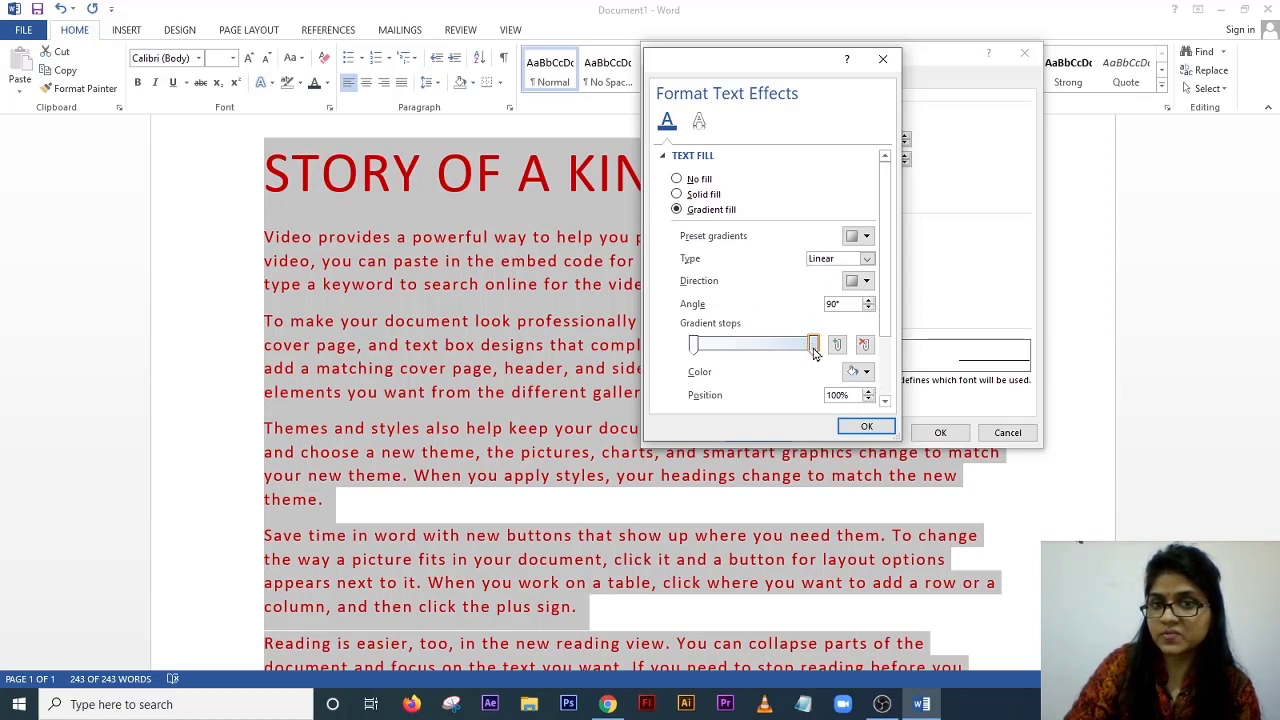
{"action": "key", "text": "ctrl"}
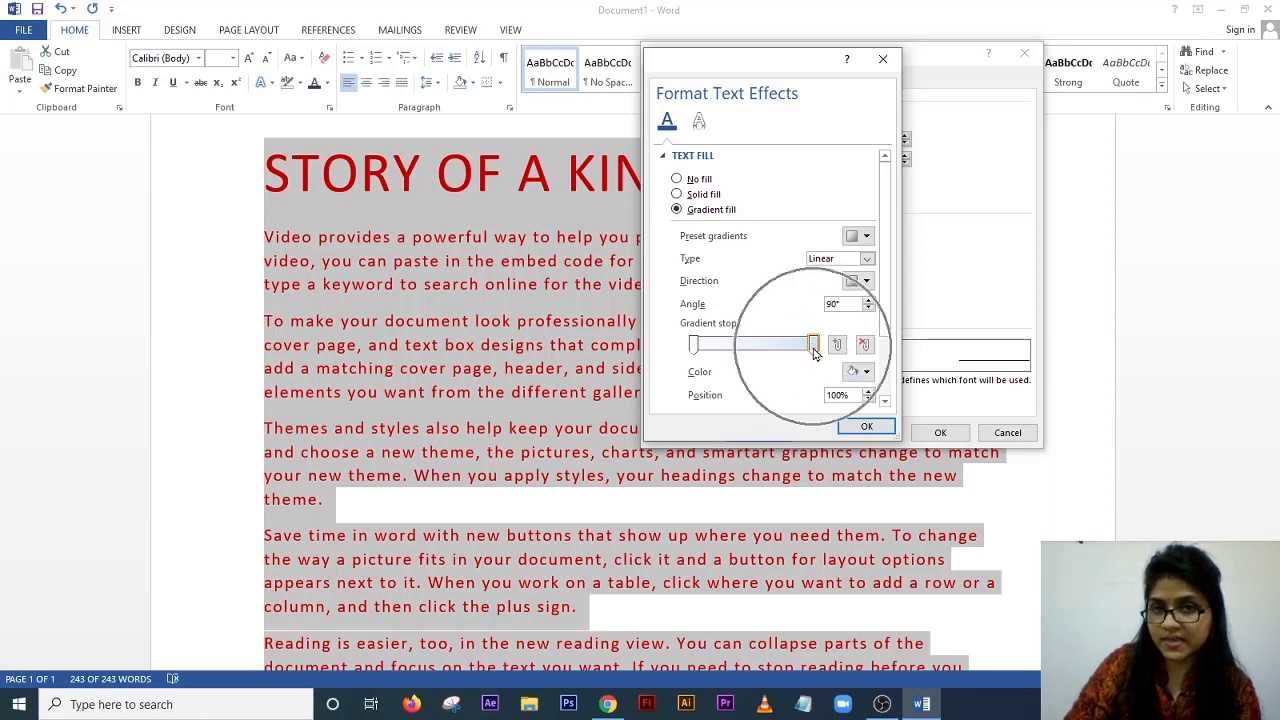
- Color the first gradient stop dark green and the last gradient stop dark blue from the theme colors
{"action": "left_click", "coordinate": [693, 346]}
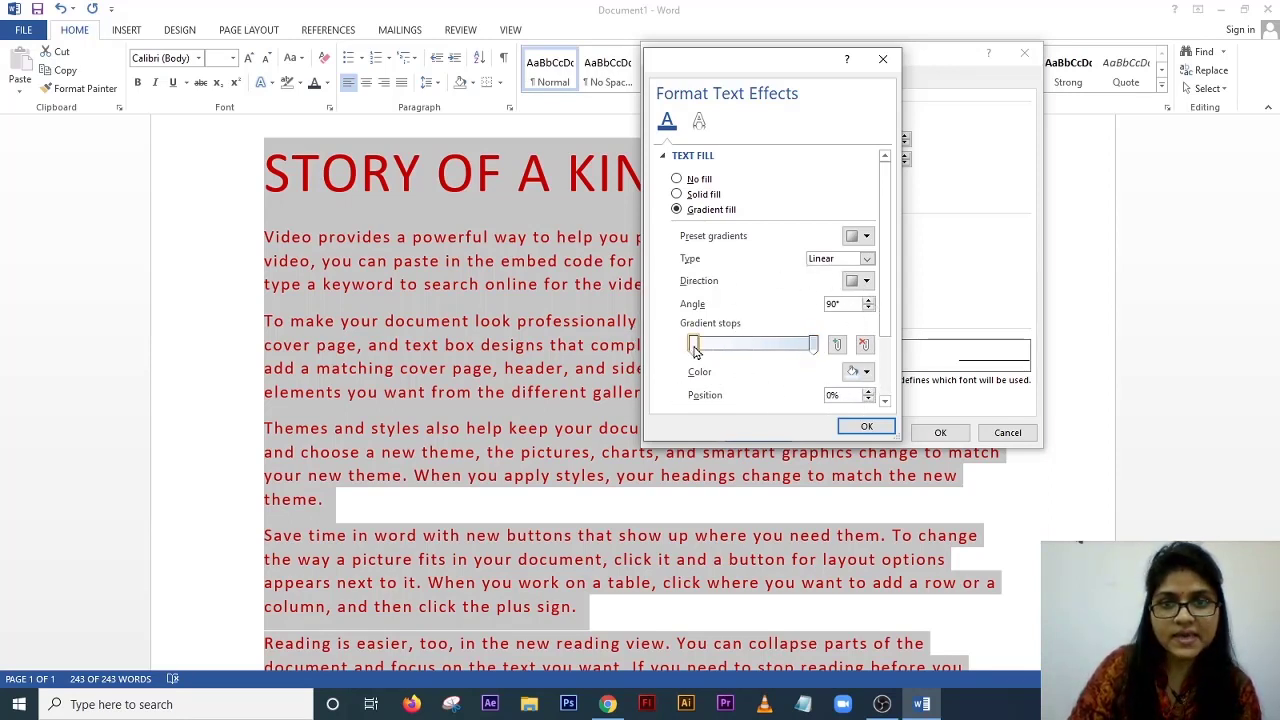
{"action": "left_click", "coordinate": [860, 371]}
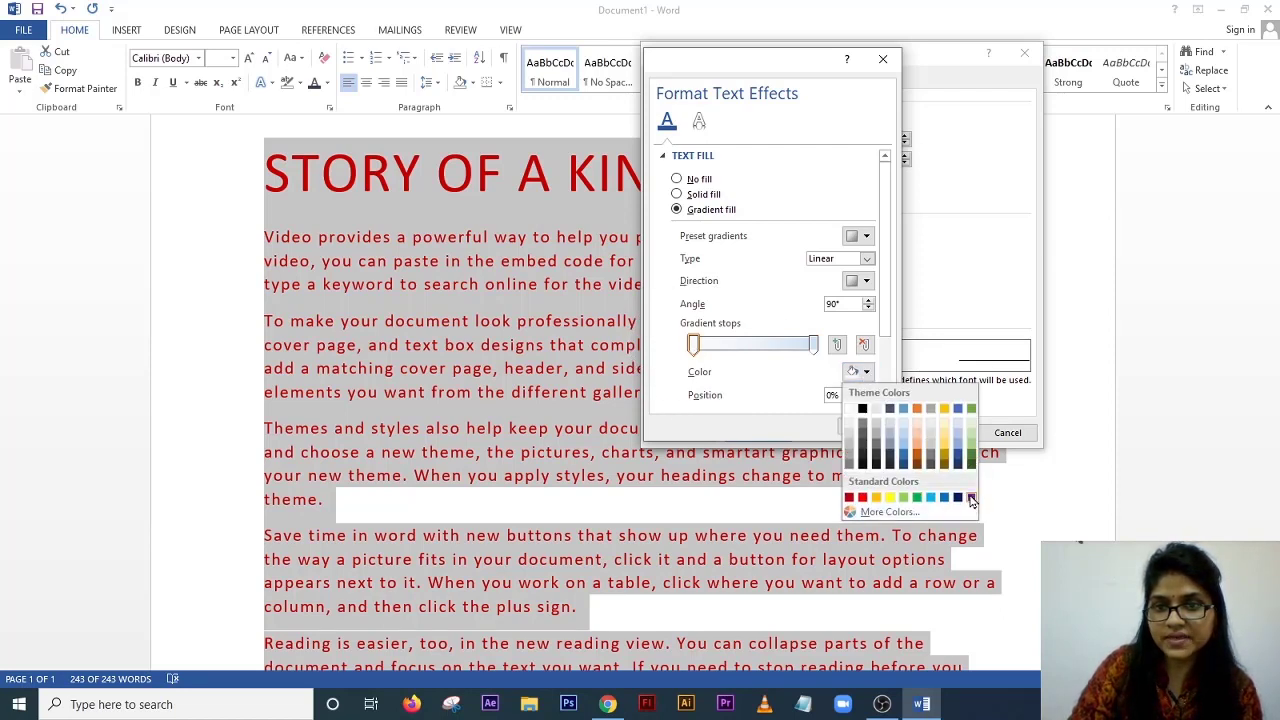
{"action": "left_click", "coordinate": [971, 461]}
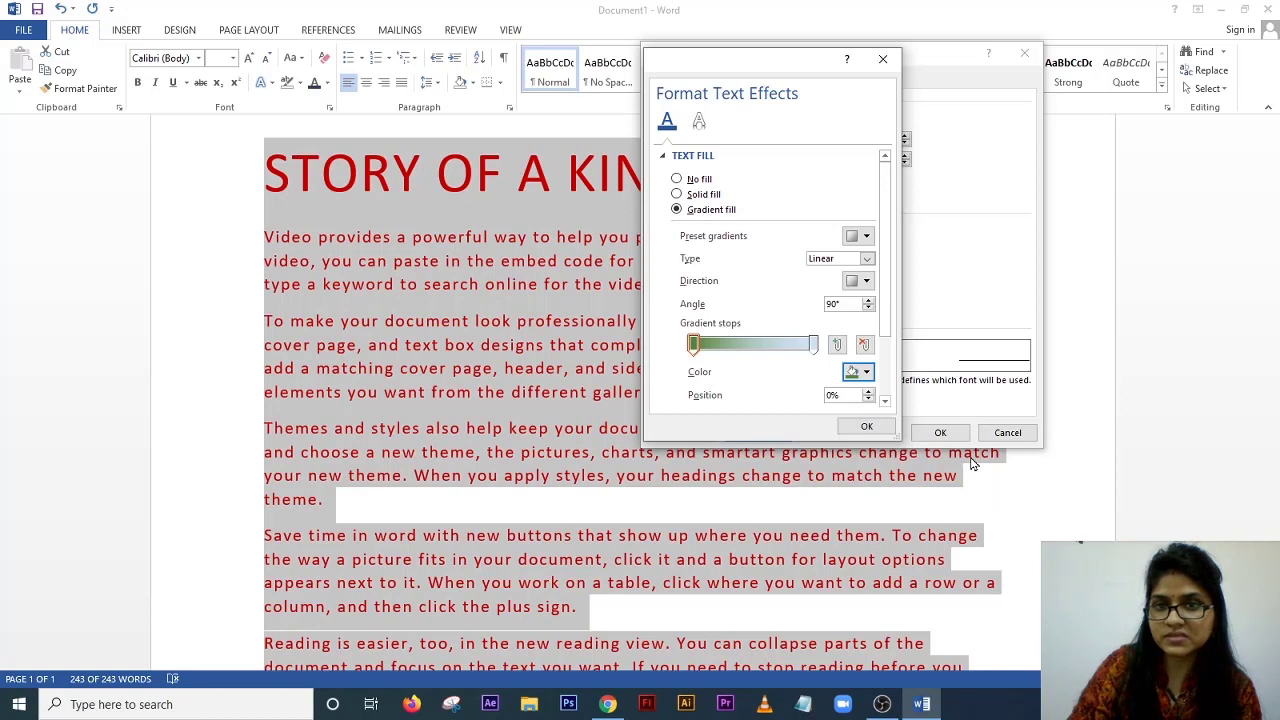
{"action": "left_click", "coordinate": [814, 346]}
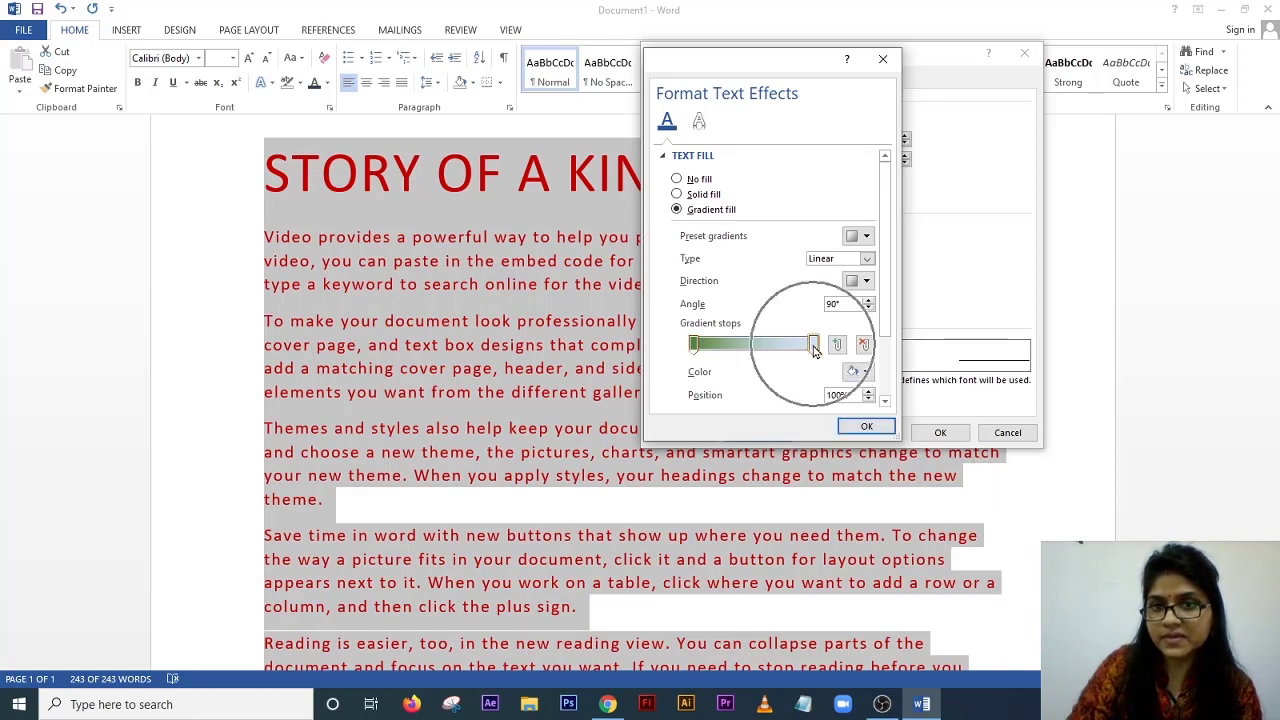
{"action": "left_click", "coordinate": [866, 374]}
{"action": "left_click", "coordinate": [958, 462]}
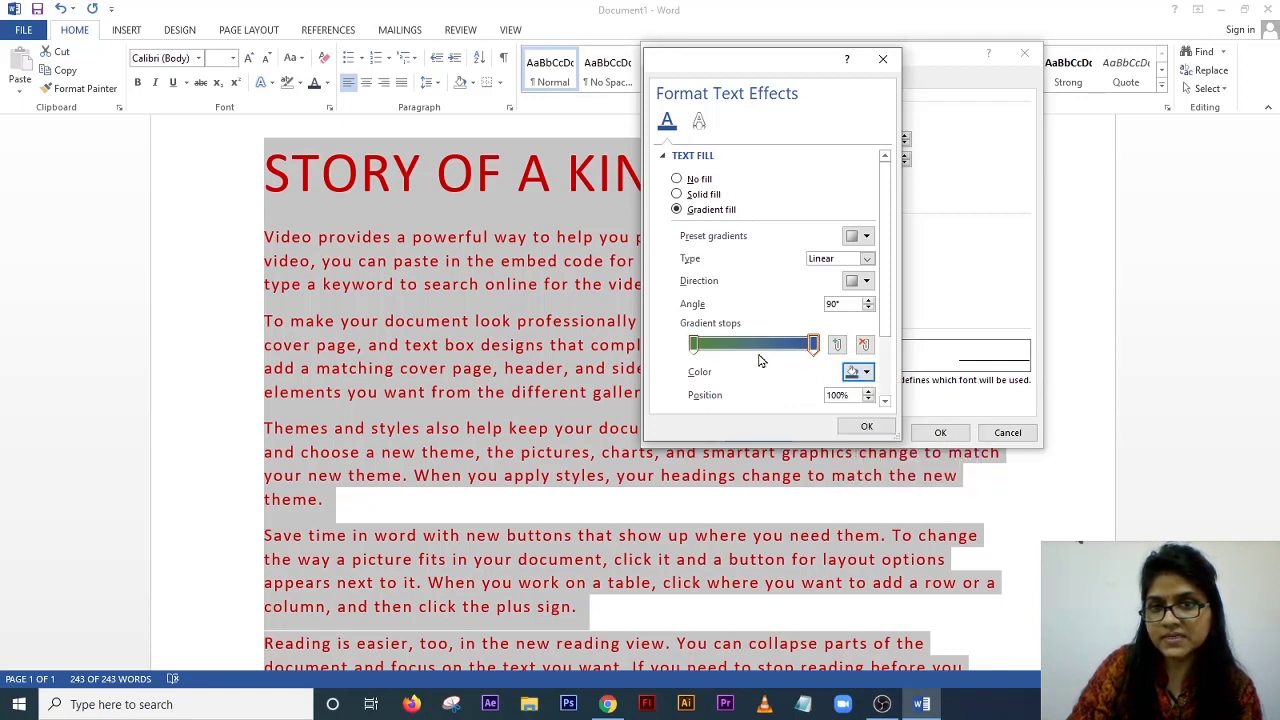
- Try moving the dark blue gradient stop down to 13% along the gradient bar, and return it to 100%
{"action": "left_click", "coordinate": [826, 388]}
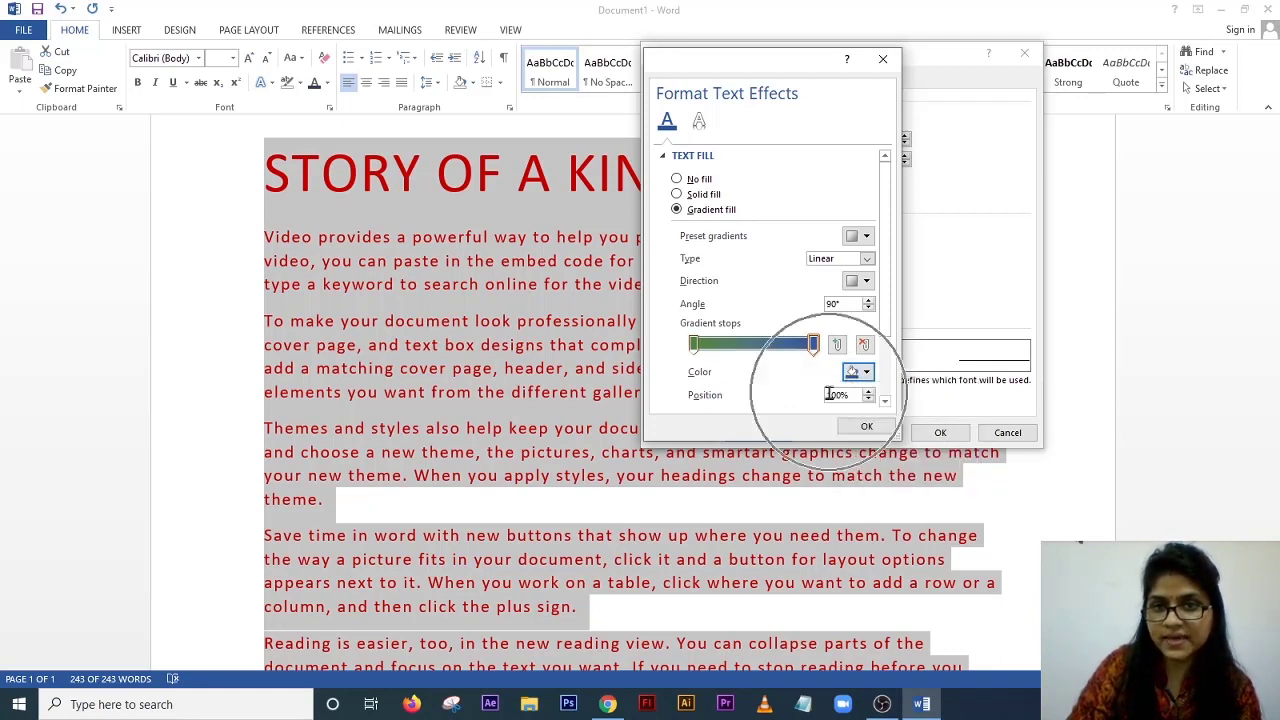
{"action": "key", "text": "ctrl"}
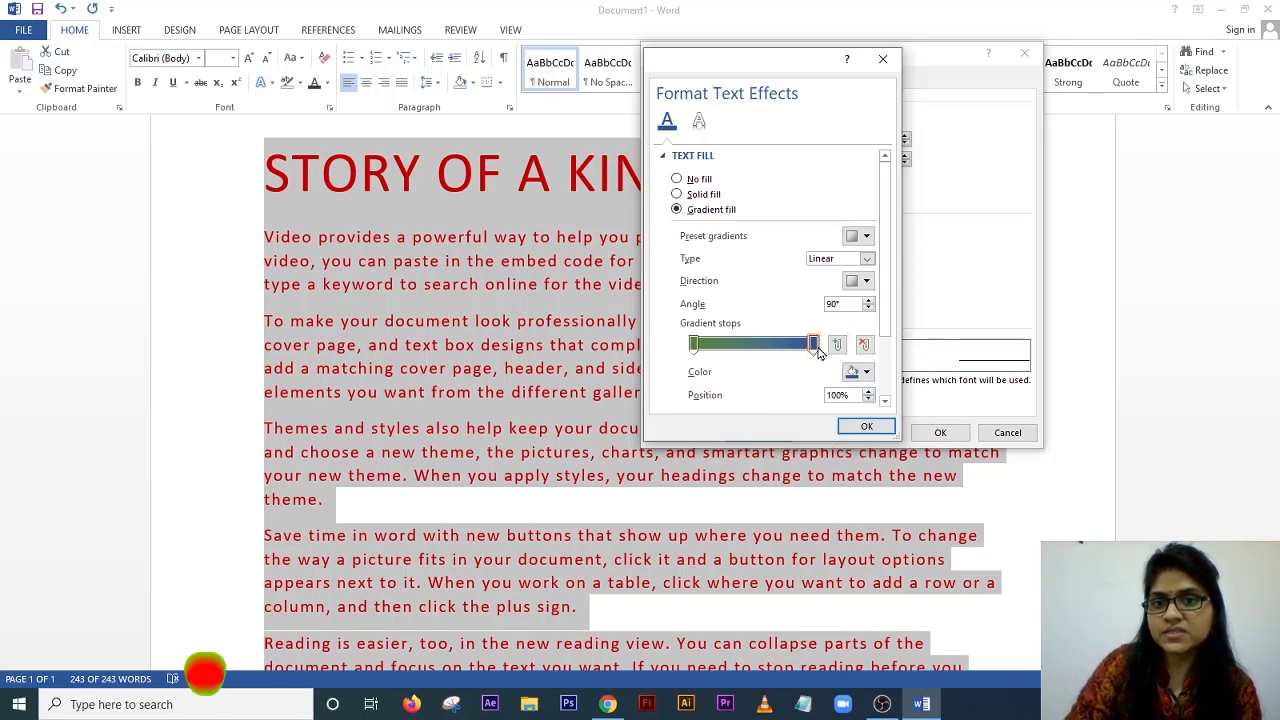
{"action": "left_click", "coordinate": [868, 394]}
{"action": "left_click", "coordinate": [869, 400]}
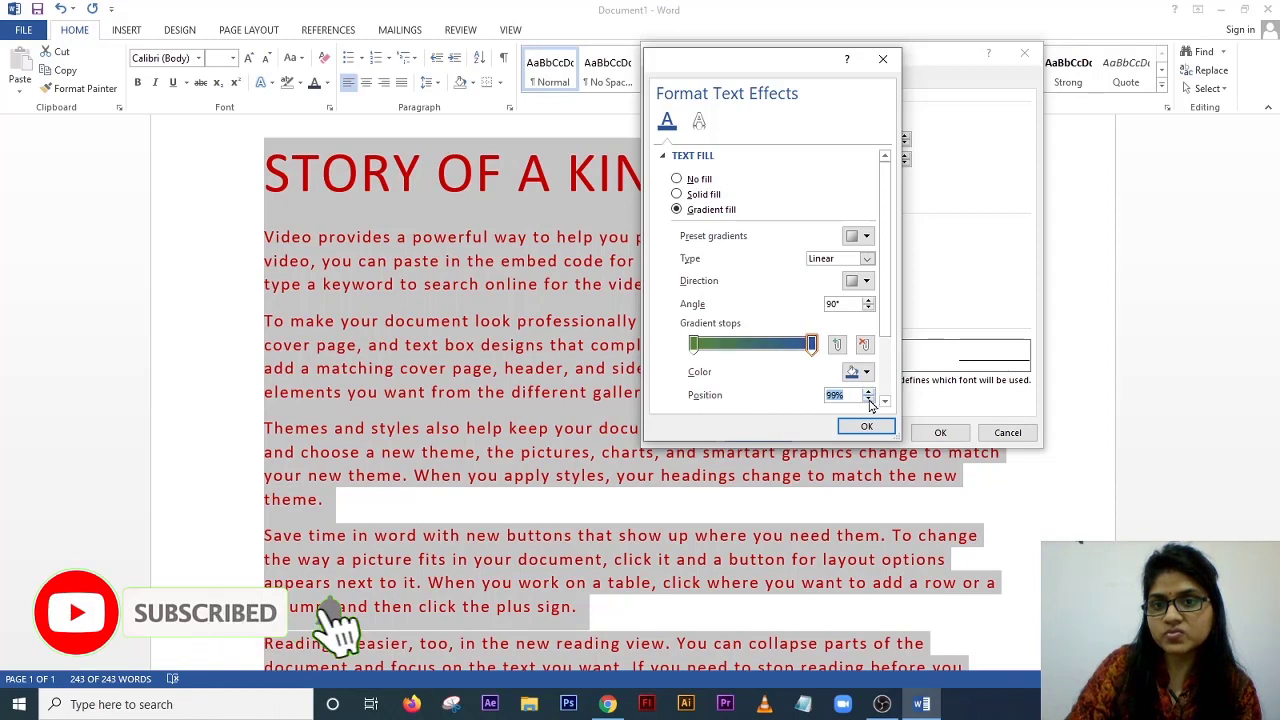
{"action": "left_click", "coordinate": [869, 400]}
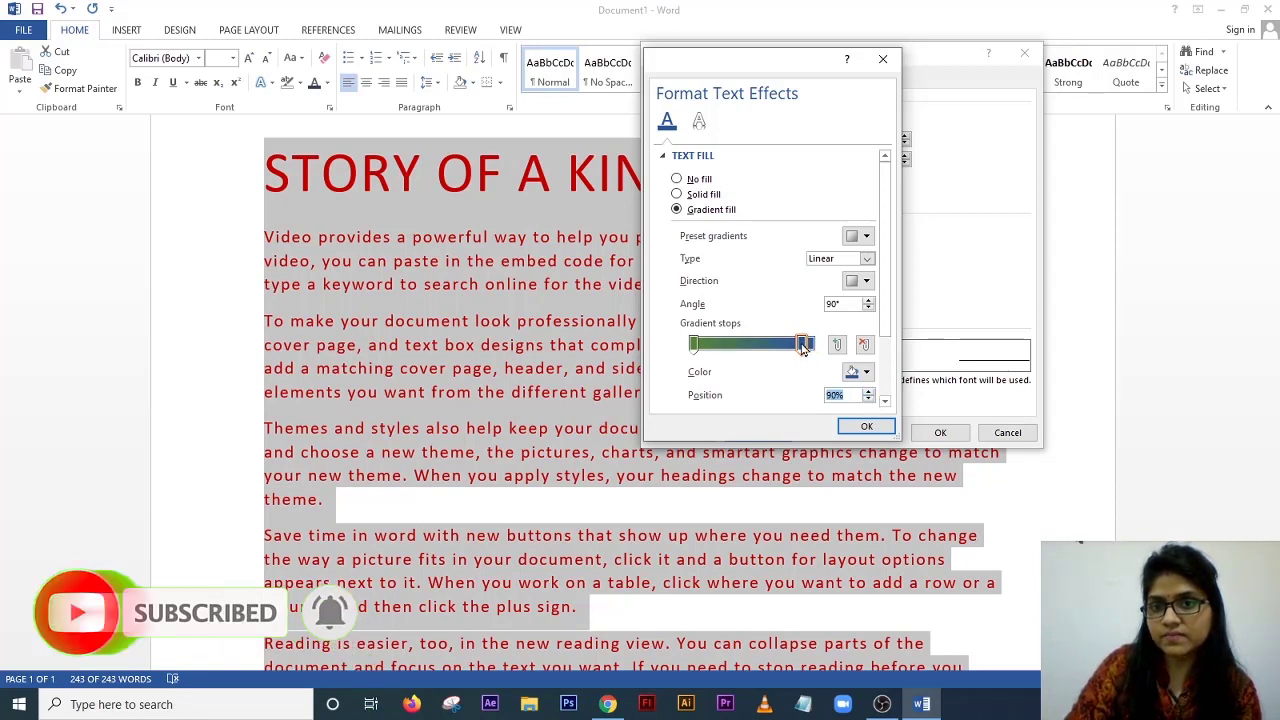
{"action": "left_click_drag", "start_coordinate": [803, 344], "coordinate": [721, 345]}
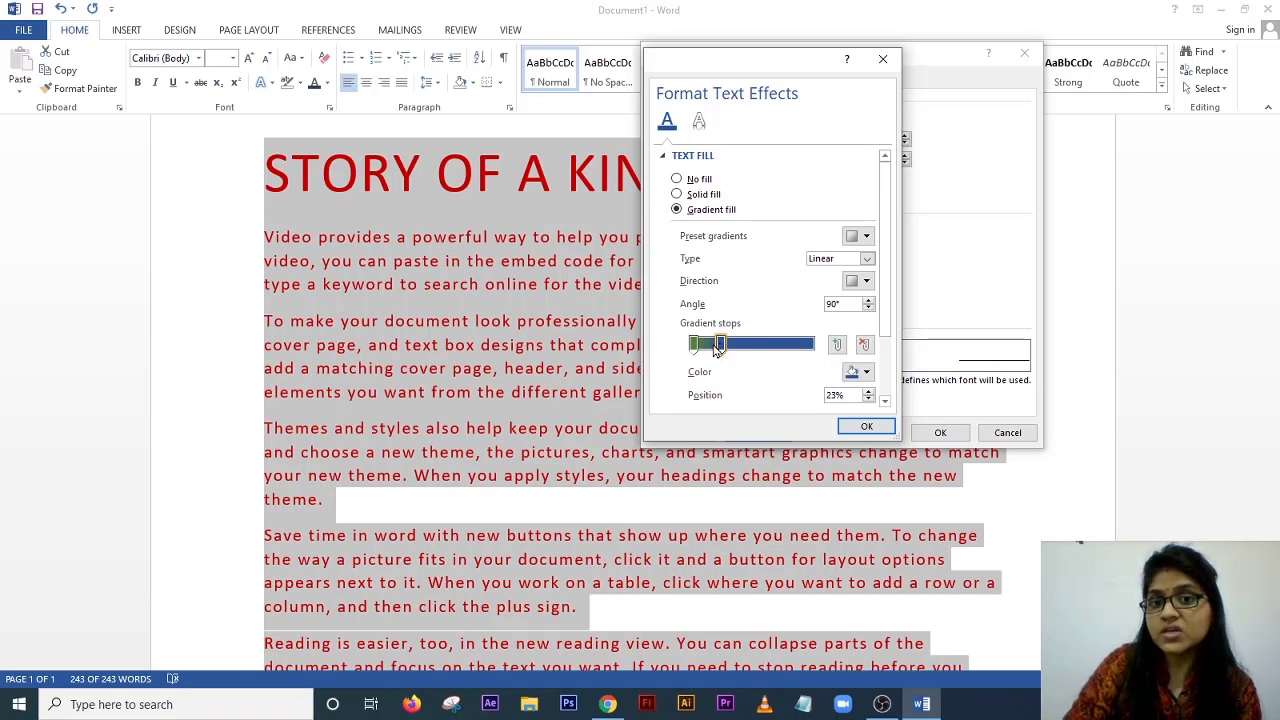
{"action": "mouse_move", "coordinate": [720, 350]}
{"action": "left_mouse_down"}
{"action": "mouse_move", "coordinate": [810, 345]}
{"action": "mouse_move", "coordinate": [714, 346]}
{"action": "left_mouse_up"}
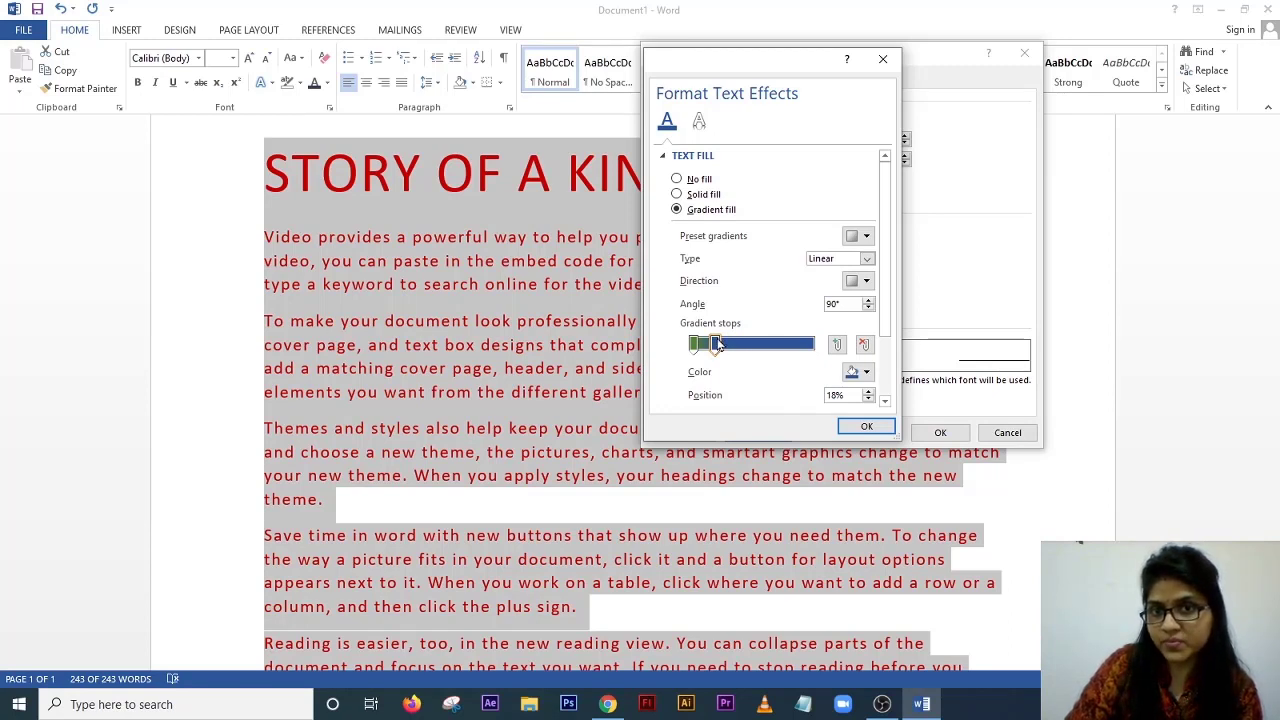
{"action": "mouse_move", "coordinate": [716, 343]}
{"action": "left_mouse_down"}
{"action": "mouse_move", "coordinate": [808, 345]}
{"action": "mouse_move", "coordinate": [712, 346]}
{"action": "left_mouse_up"}
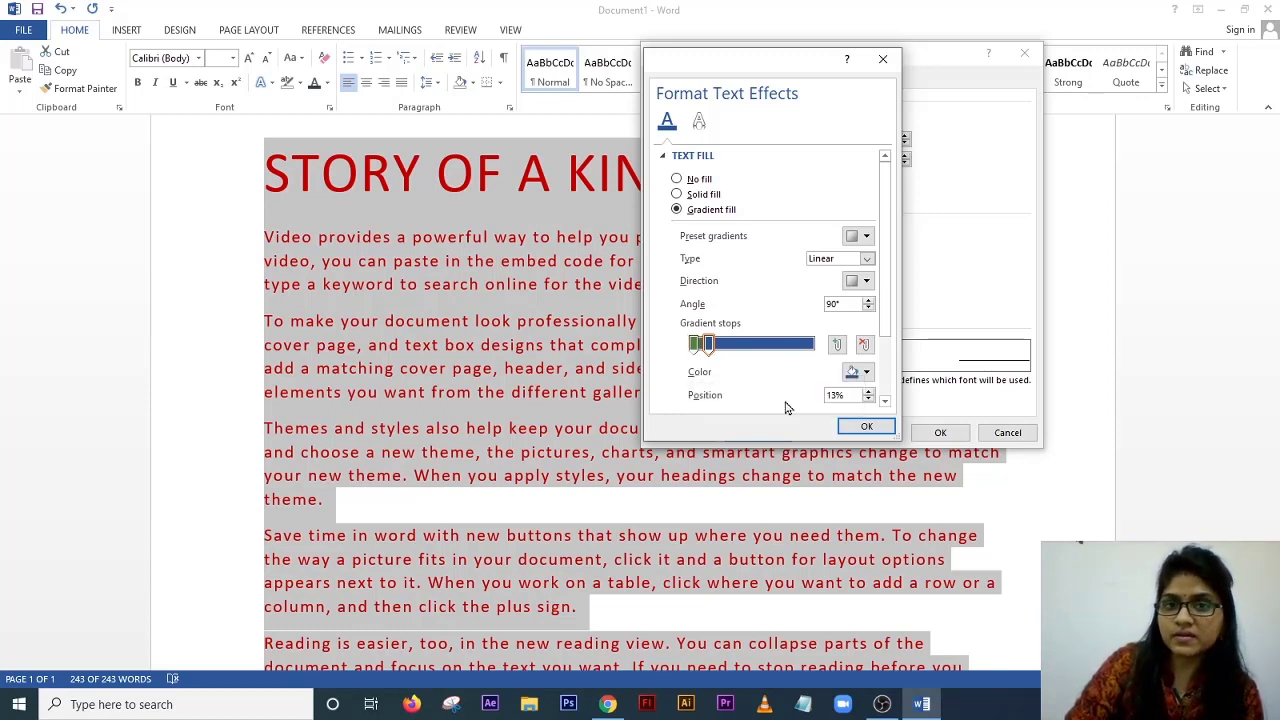
{"action": "left_click", "coordinate": [812, 344]}
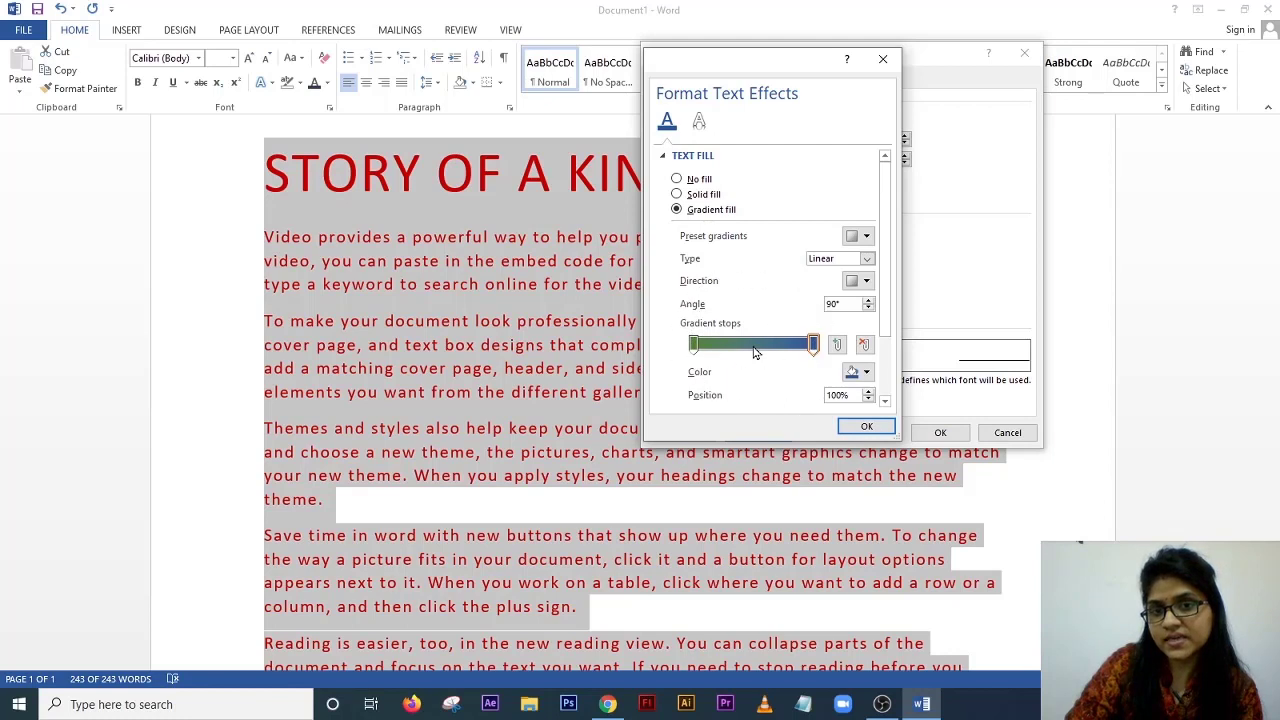
- Add a middle gradient stop at 49% and color it dark orange from the theme colors
{"action": "left_click", "coordinate": [755, 346]}
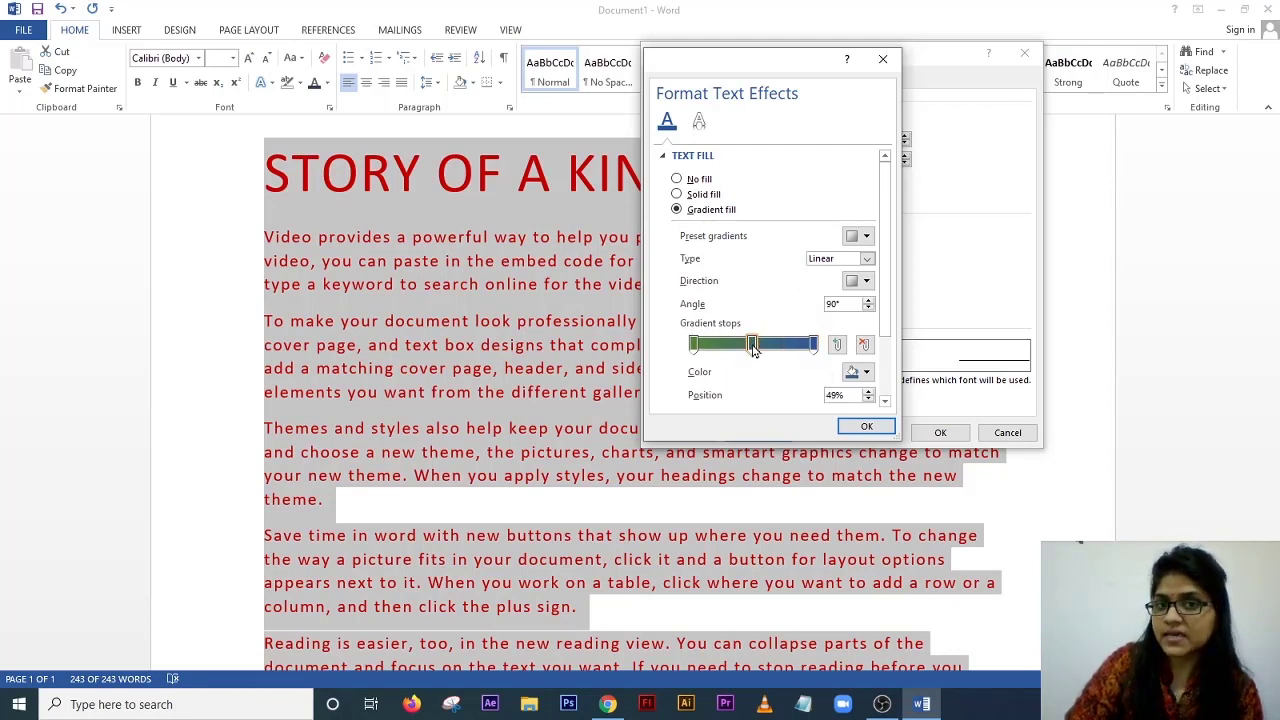
{"action": "left_click", "coordinate": [867, 373]}
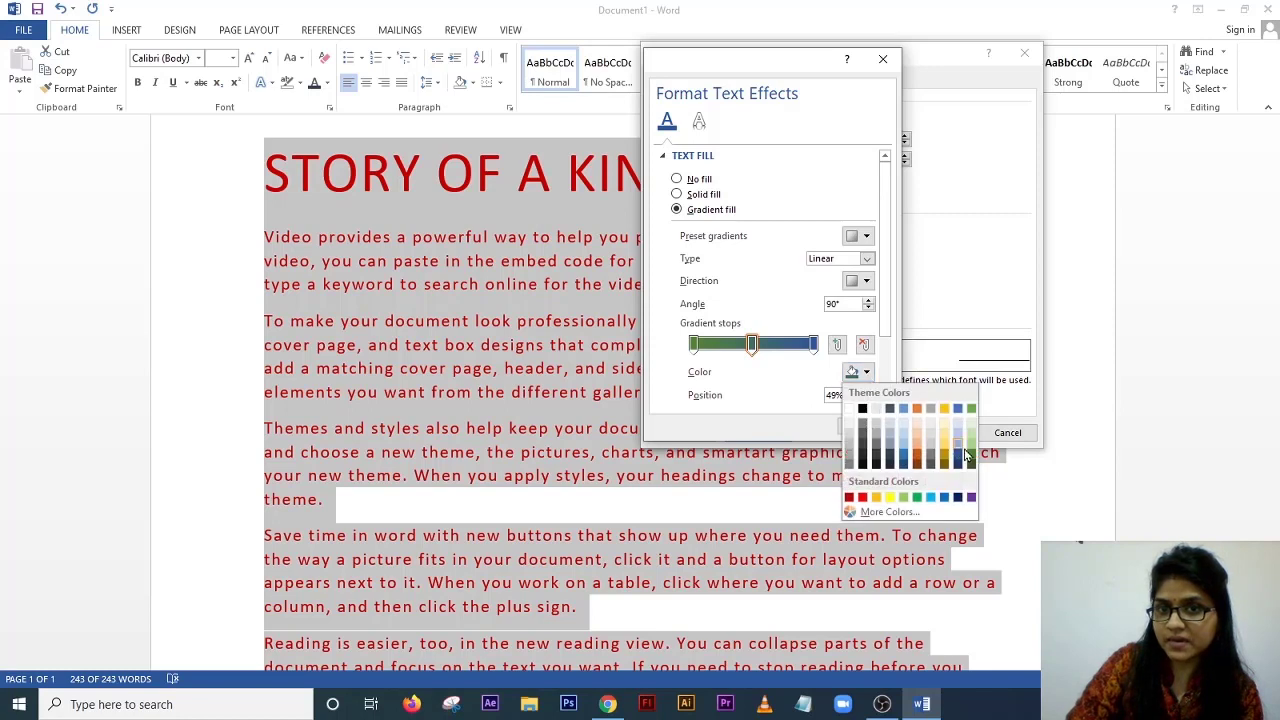
{"action": "left_click", "coordinate": [918, 455]}
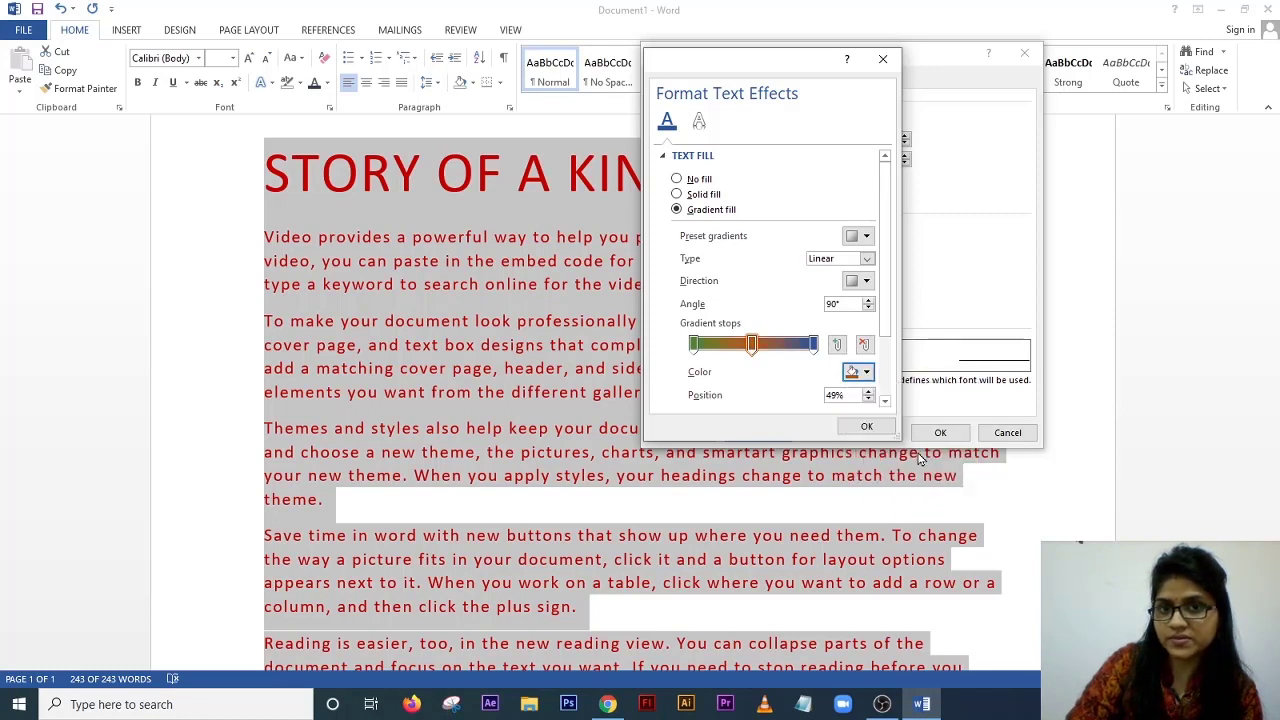
{"action": "left_click_drag", "start_coordinate": [755, 346], "coordinate": [756, 347]}
{"action": "key", "text": "ctrl"}
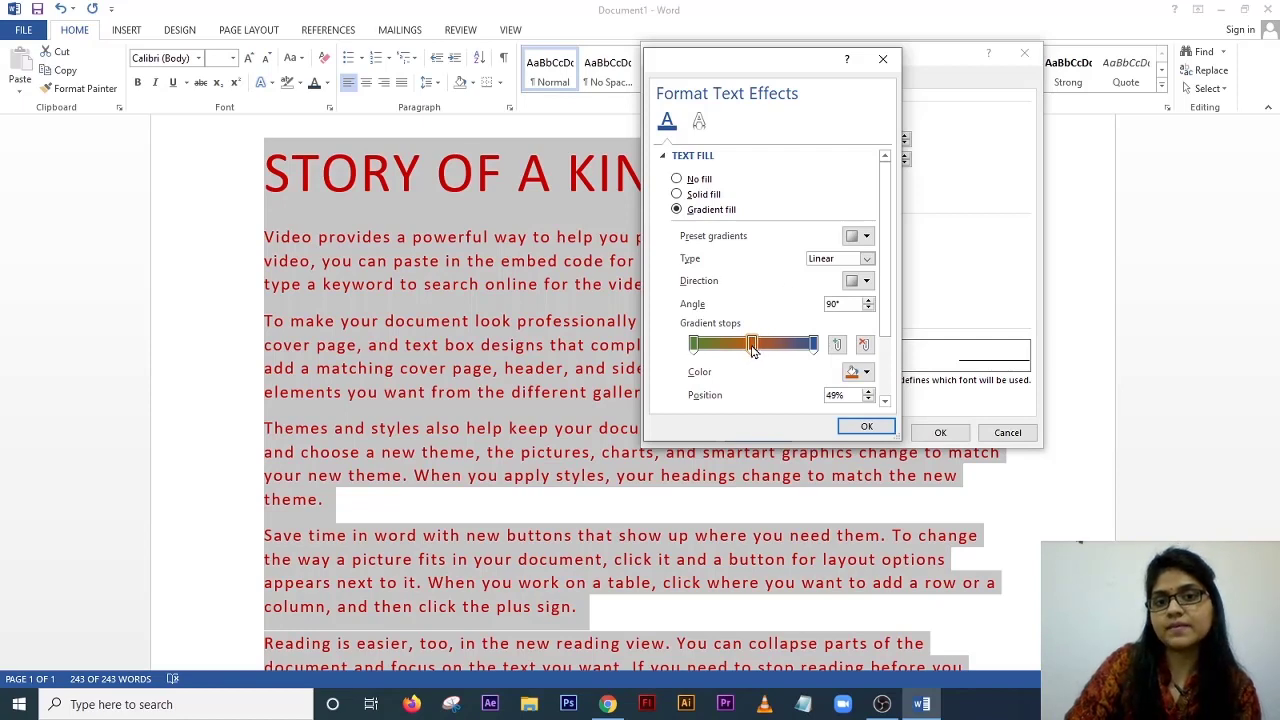
{"action": "key", "text": "ctrl"}
{"action": "key", "text": "ctrl"}
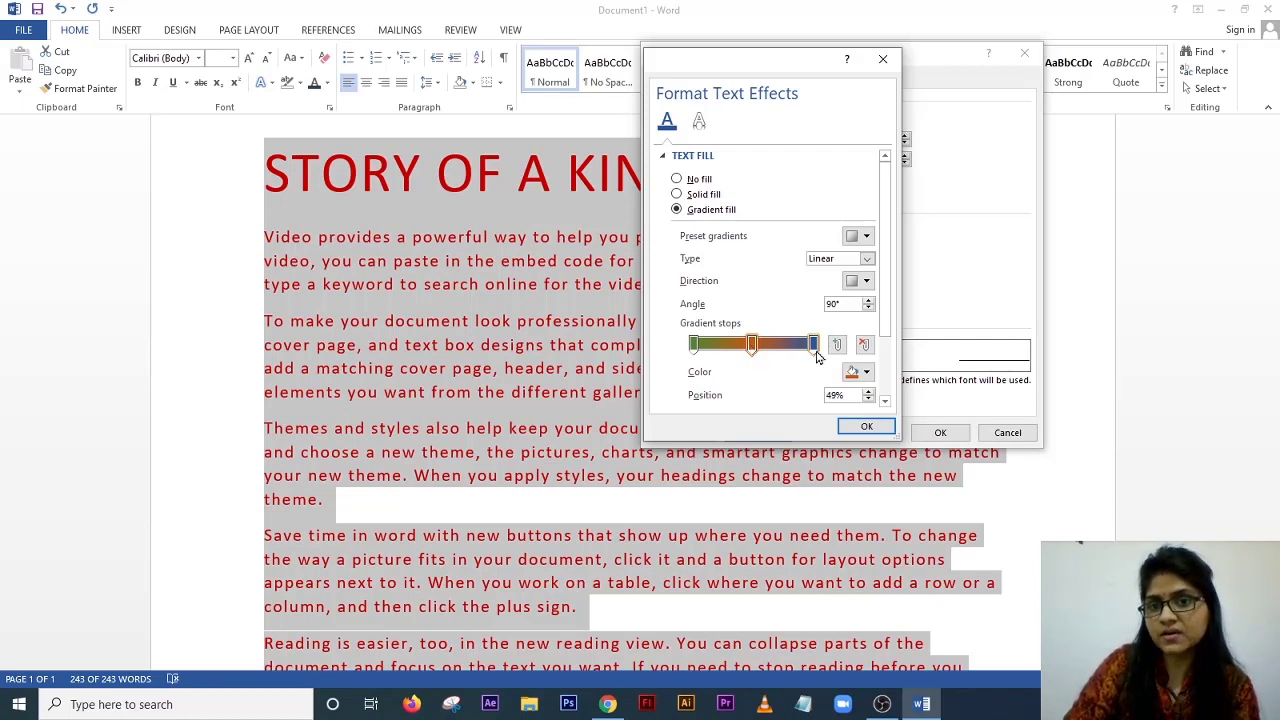
{"action": "key", "text": "ctrl"}
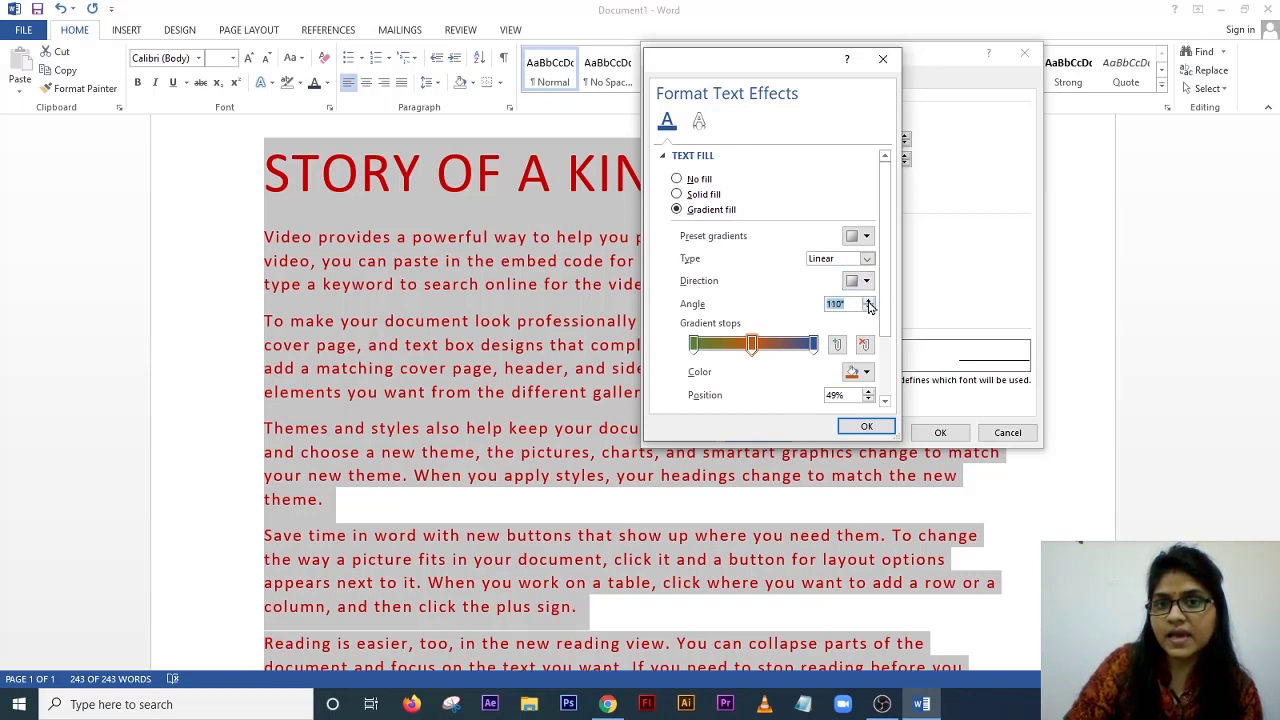
- Try different gradient angles, lowering the angle to 20° and raising it to 110°
{"action": "left_click", "coordinate": [869, 308]}
{"action": "left_click", "coordinate": [869, 308]}
{"action": "left_click", "coordinate": [869, 308]}
{"action": "left_click", "coordinate": [869, 308]}
{"action": "left_click", "coordinate": [869, 308]}
{"action": "left_click", "coordinate": [869, 308]}
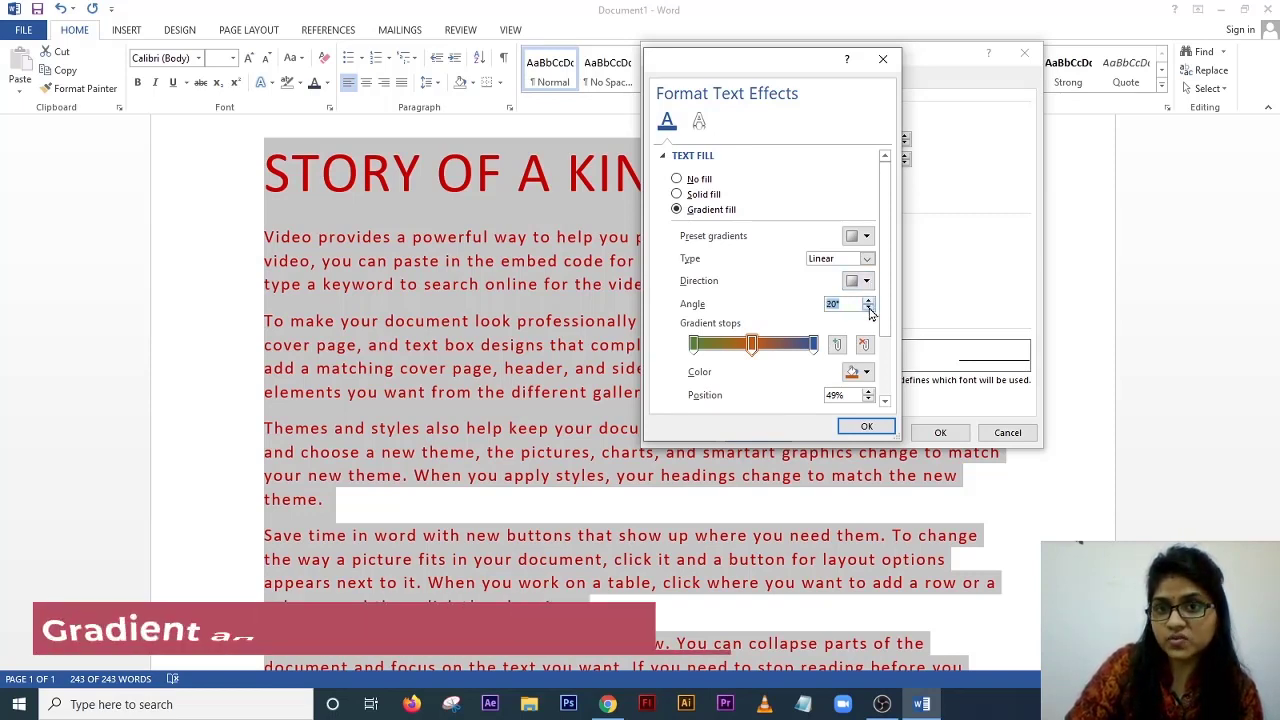
{"action": "left_click", "coordinate": [869, 308]}
{"action": "left_click", "coordinate": [869, 308]}
{"action": "left_click", "coordinate": [869, 303]}
{"action": "left_click", "coordinate": [869, 303]}
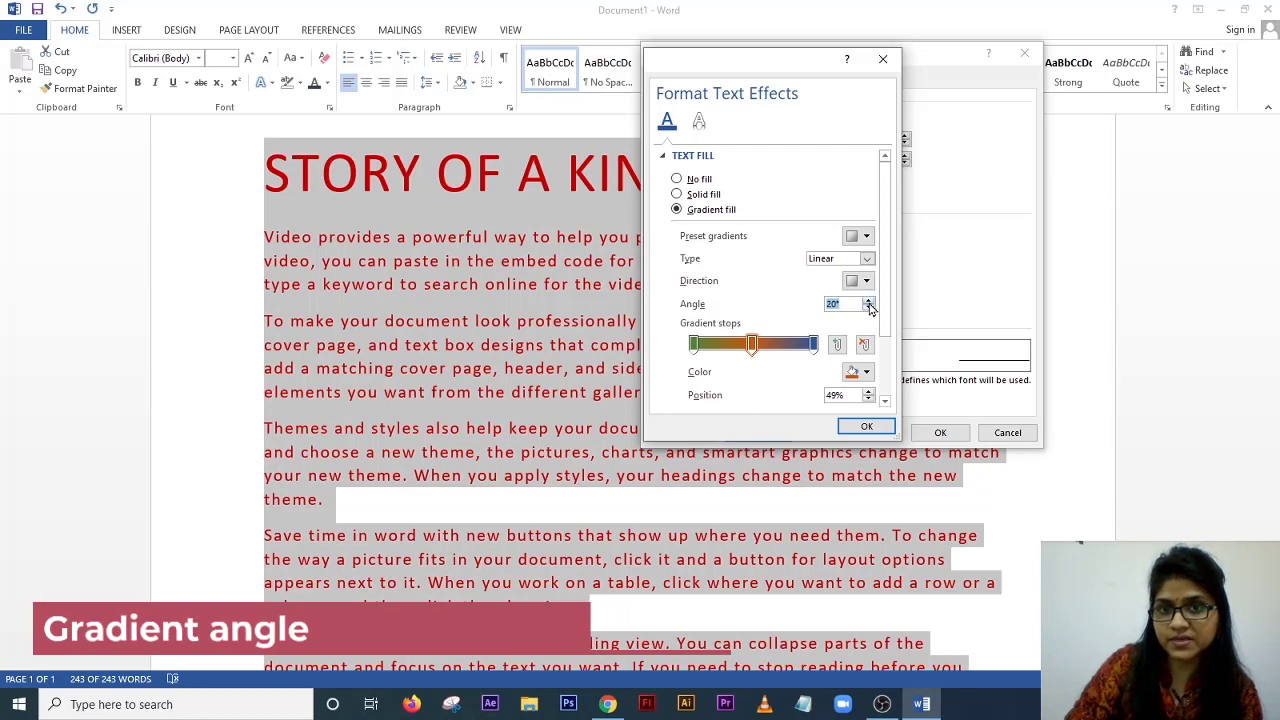
{"action": "left_click", "coordinate": [869, 303]}
{"action": "left_click", "coordinate": [869, 303]}
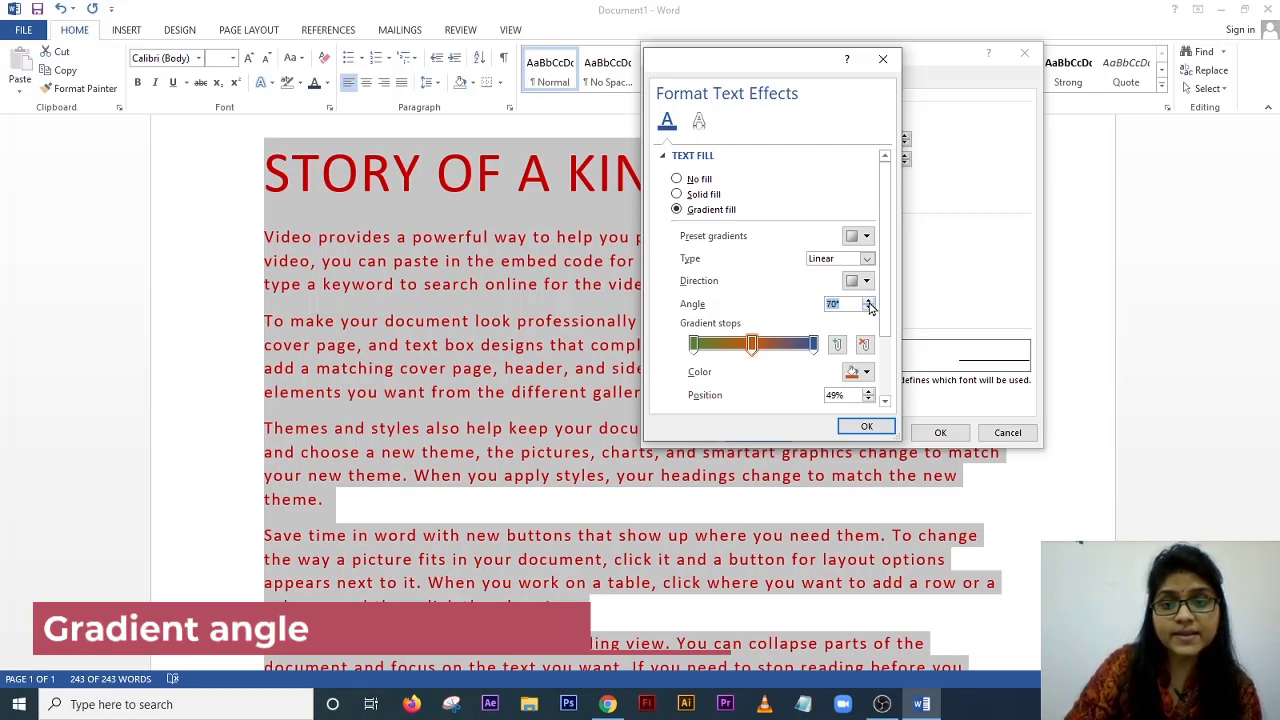
{"action": "left_click", "coordinate": [869, 303]}
{"action": "left_click", "coordinate": [869, 303]}
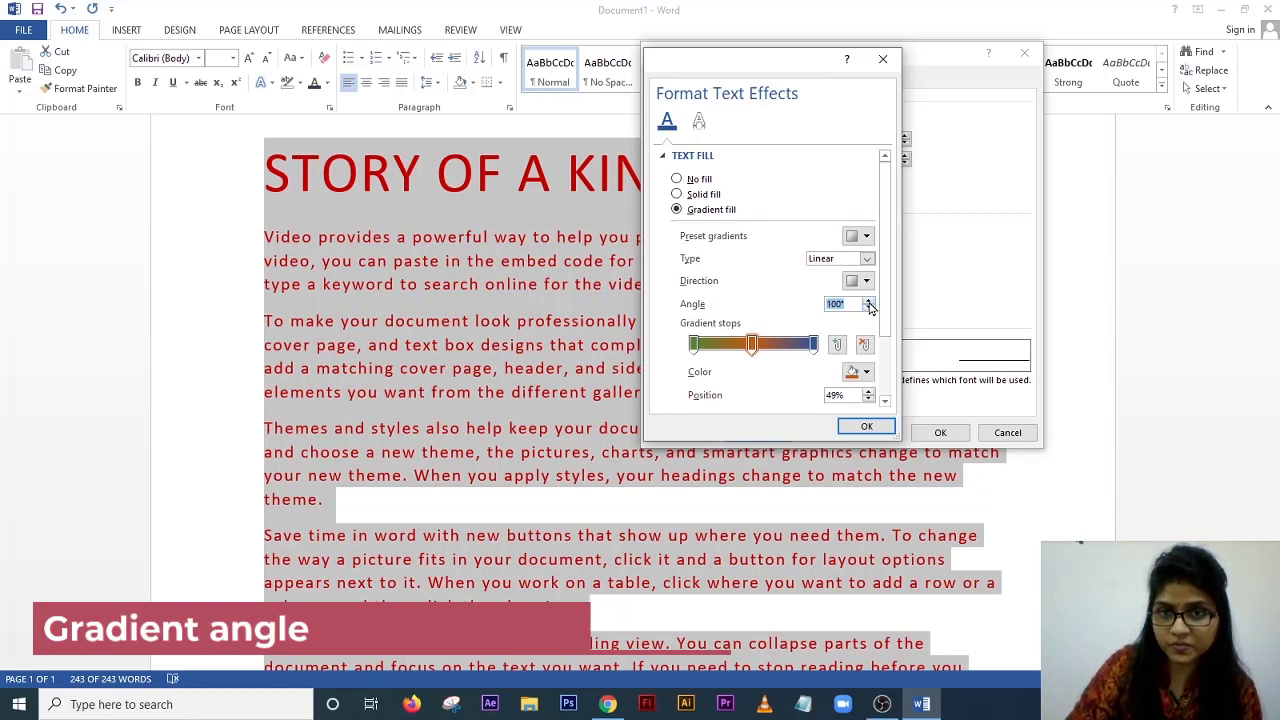
- Set the linear gradient's direction to the preset running straight down from green to blue
{"action": "left_click", "coordinate": [866, 281]}
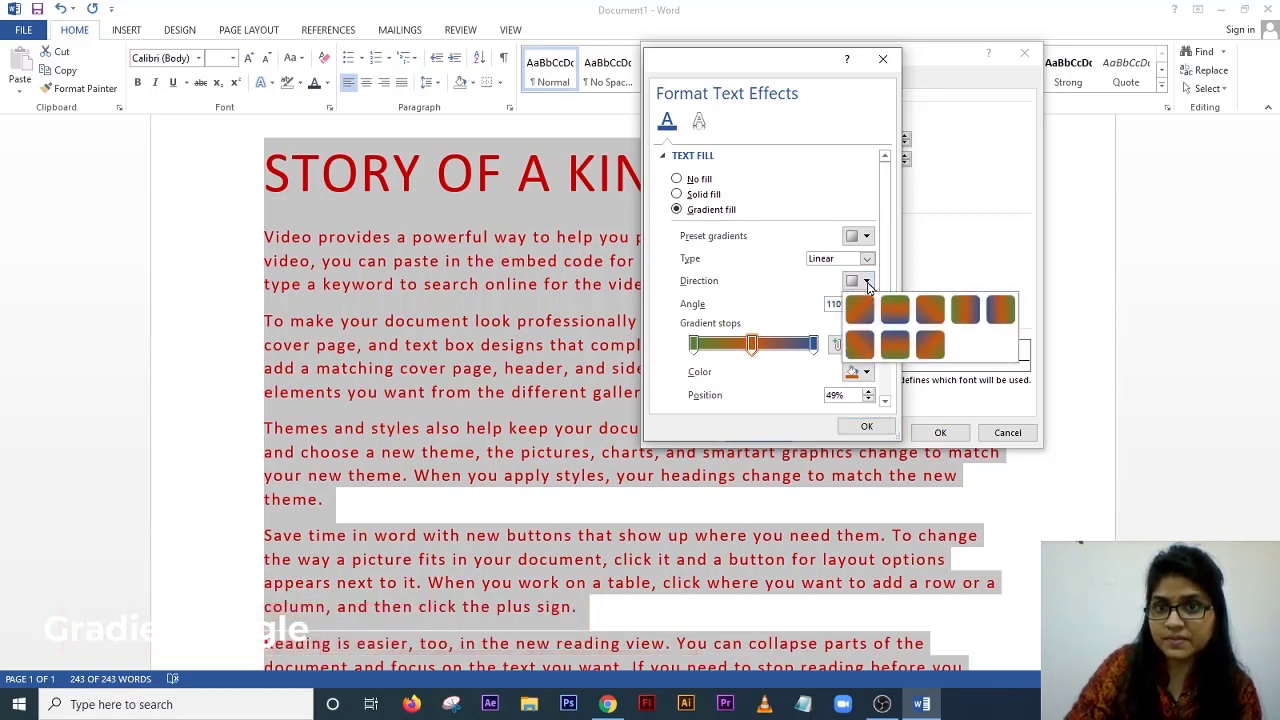
{"action": "left_click", "coordinate": [895, 308]}
{"action": "left_click", "coordinate": [868, 282]}
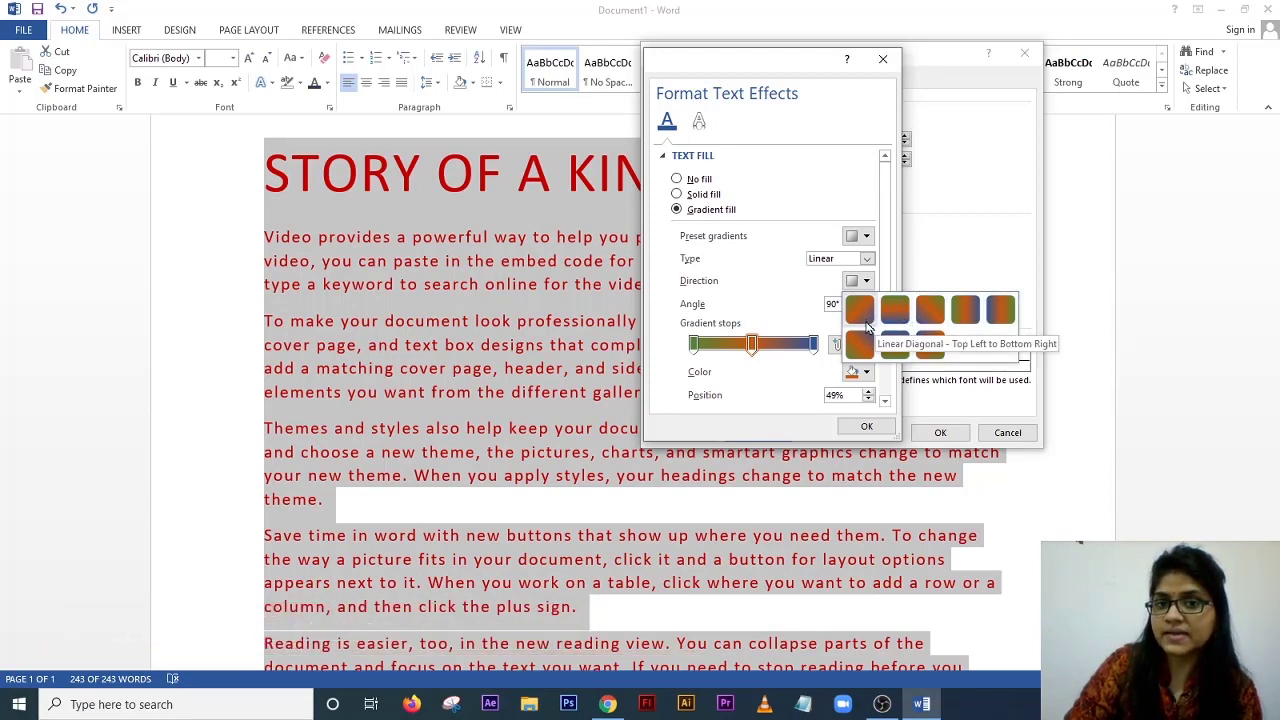
{"action": "left_click", "coordinate": [897, 317]}
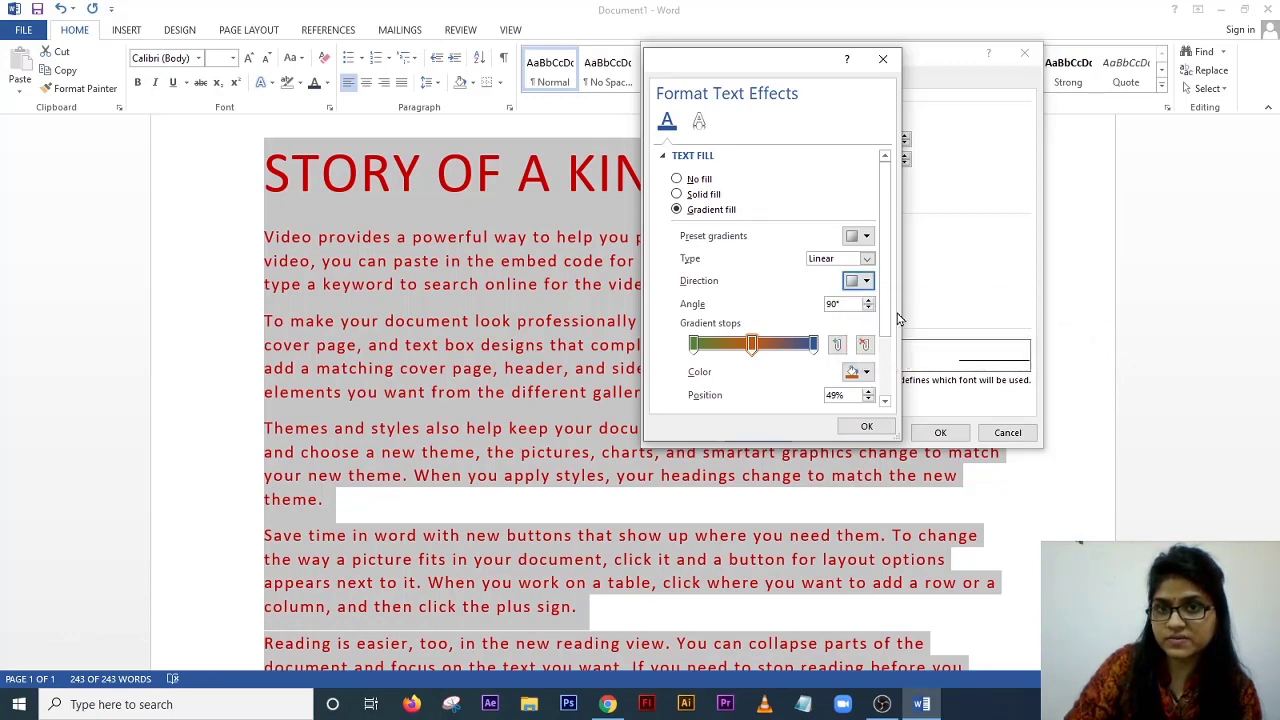
- Change the gradient type to Radial and apply the gradient fill to the selected text
{"action": "left_click", "coordinate": [866, 259]}
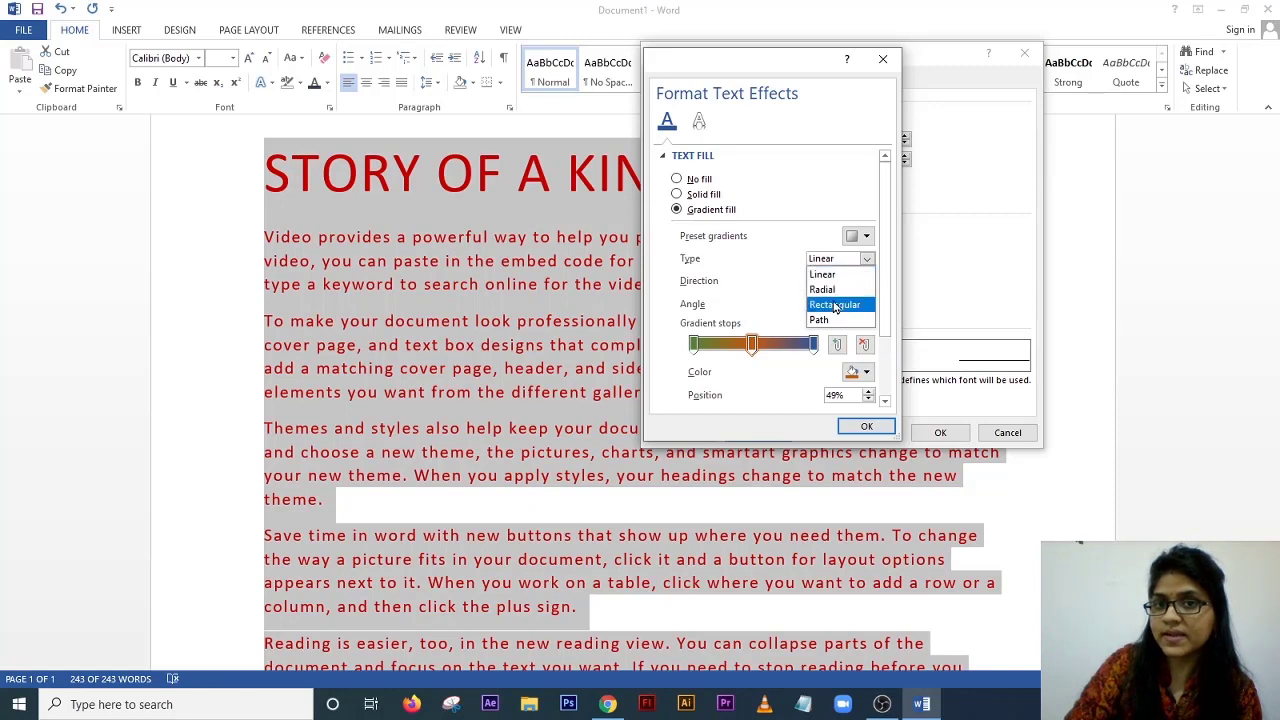
{"action": "left_click", "coordinate": [832, 290]}
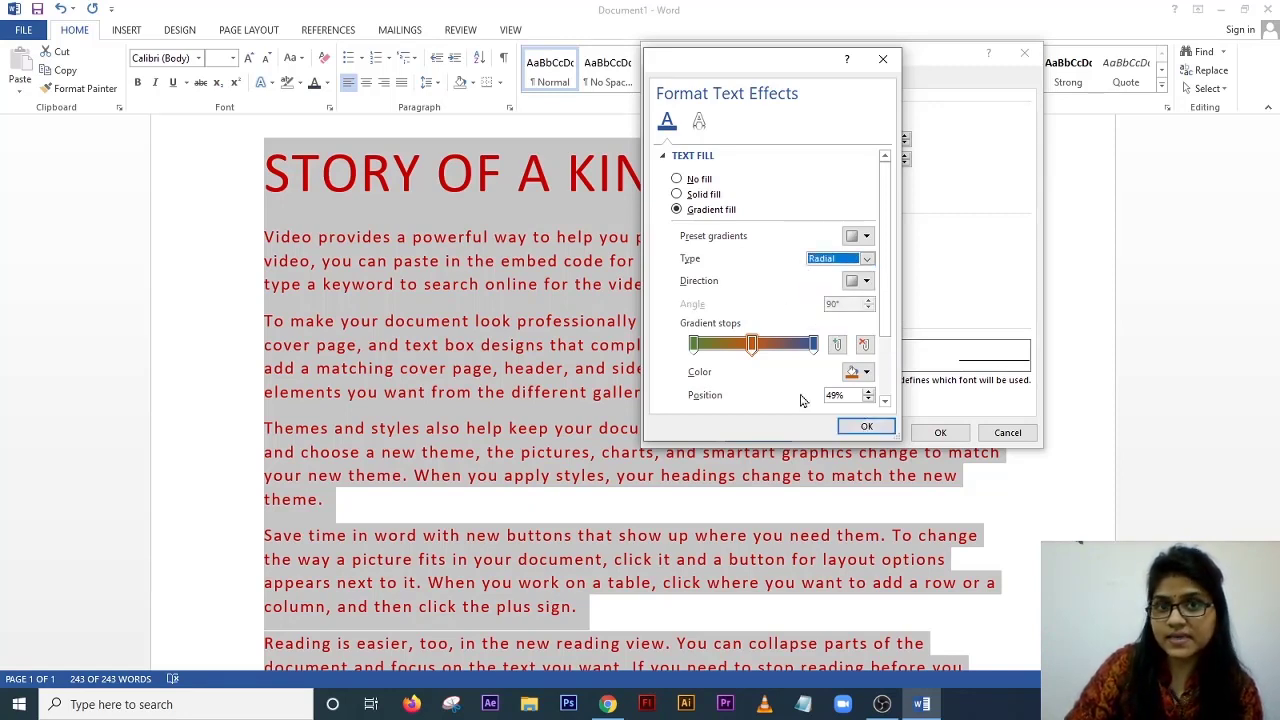
{"action": "left_click", "coordinate": [868, 430]}
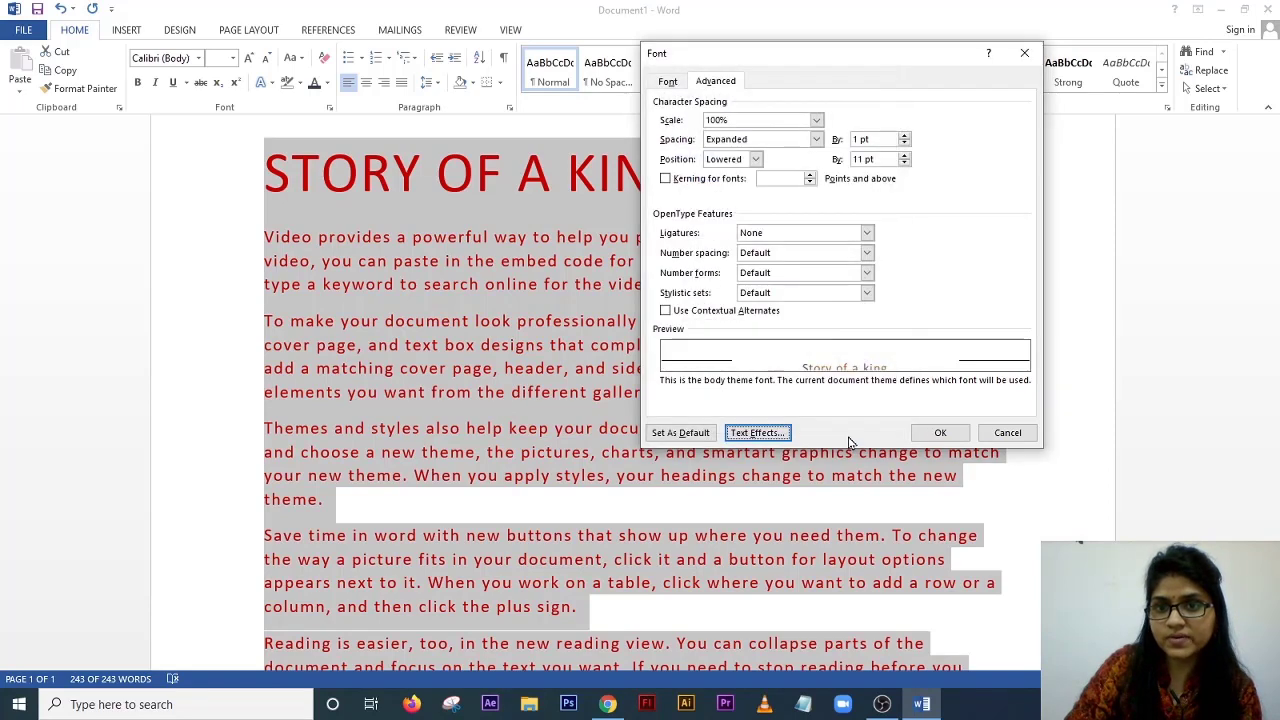
{"action": "left_click", "coordinate": [935, 431]}
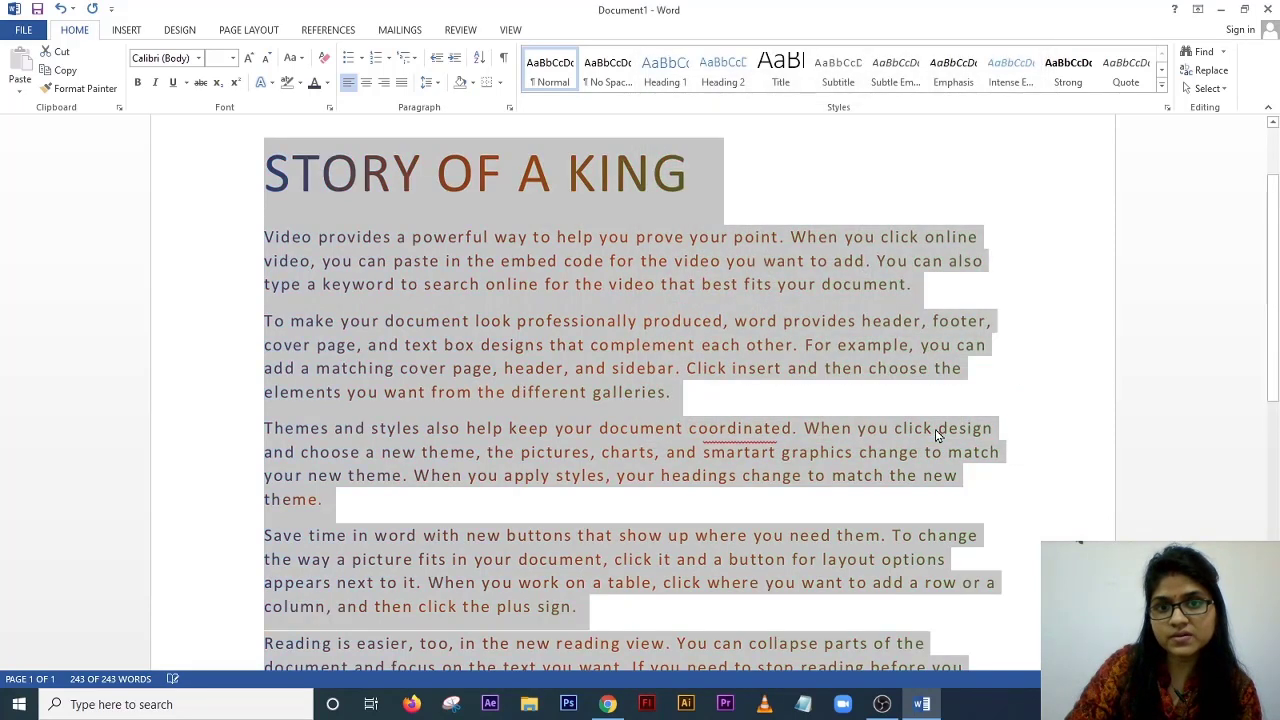
- Reopen the text effects settings for the selected text and set the text outline to Gradient line
{"action": "left_click", "coordinate": [832, 369]}
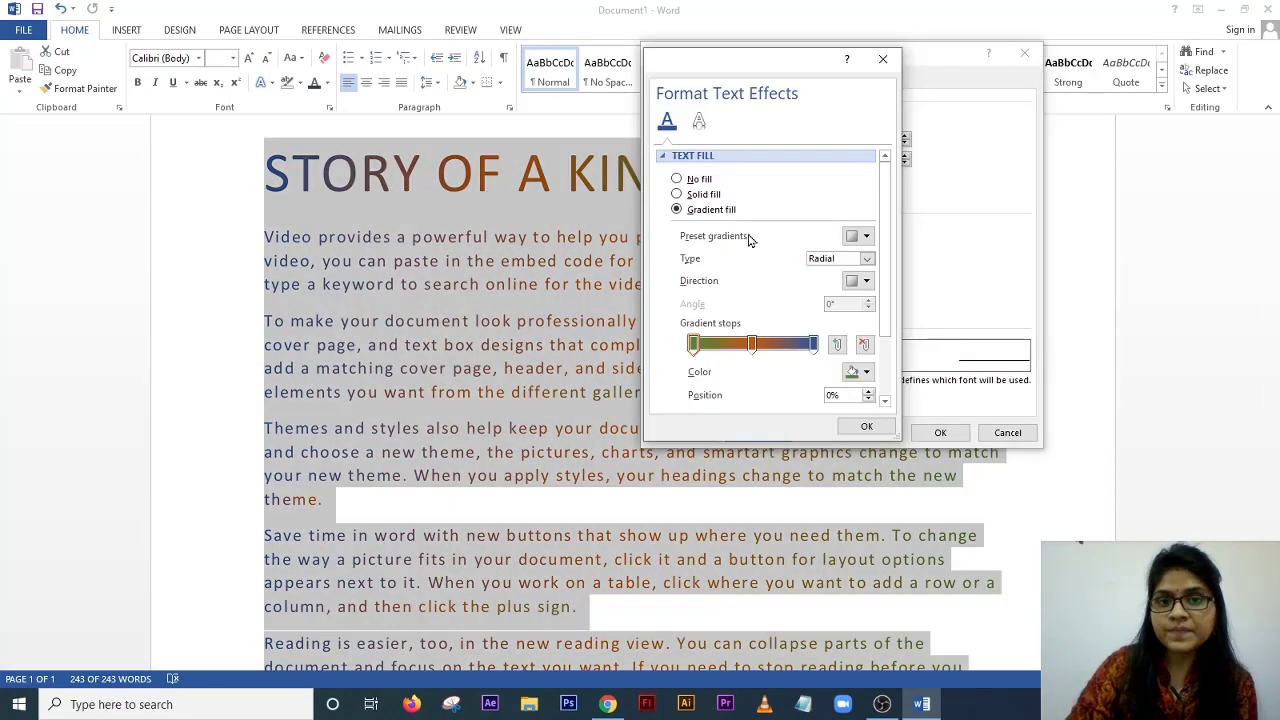
{"action": "scroll", "coordinate": [757, 280], "scroll_direction": "down", "scroll_amount": 2}
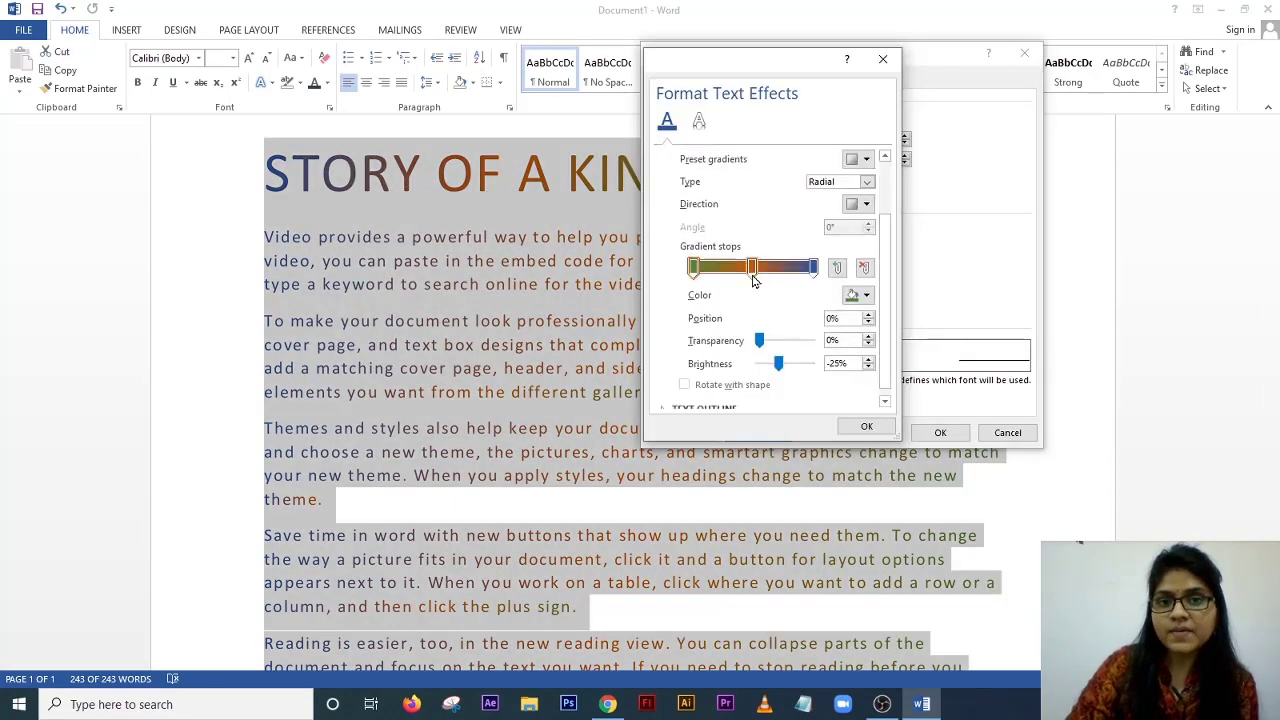
{"action": "scroll", "coordinate": [700, 200], "scroll_direction": "up", "scroll_amount": 2}
{"action": "left_click", "coordinate": [662, 161]}
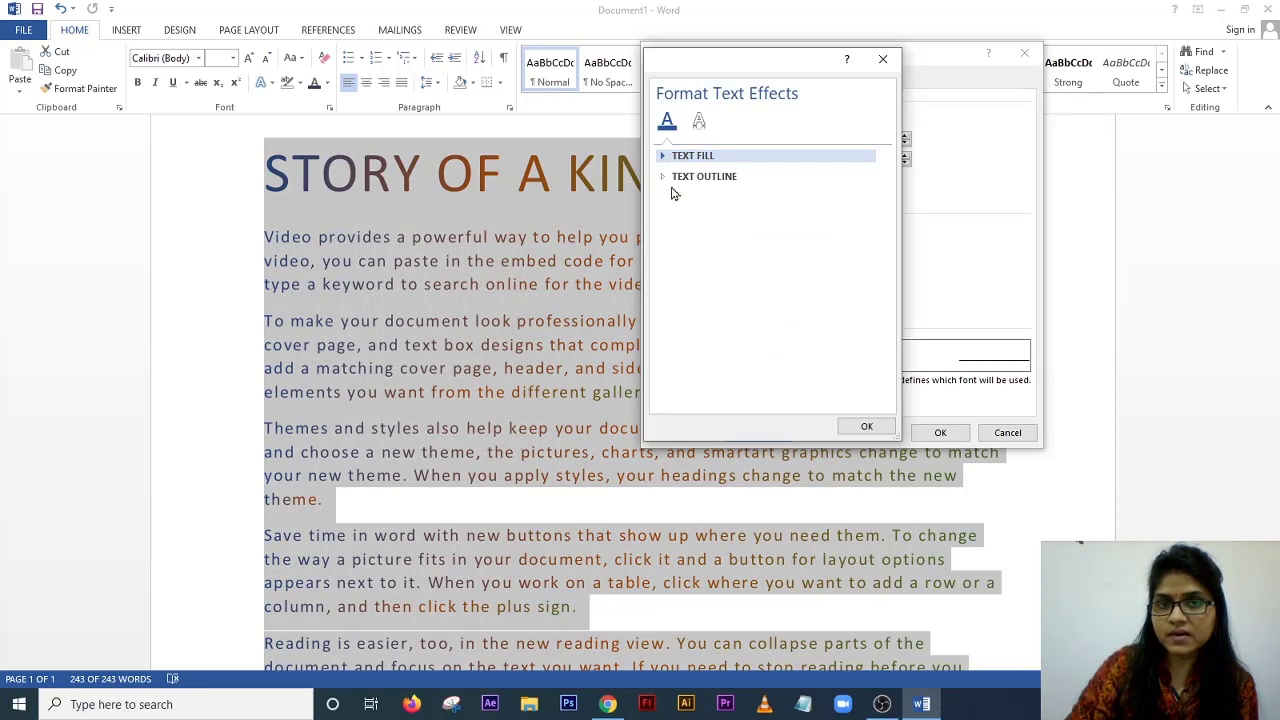
{"action": "left_click", "coordinate": [662, 178]}
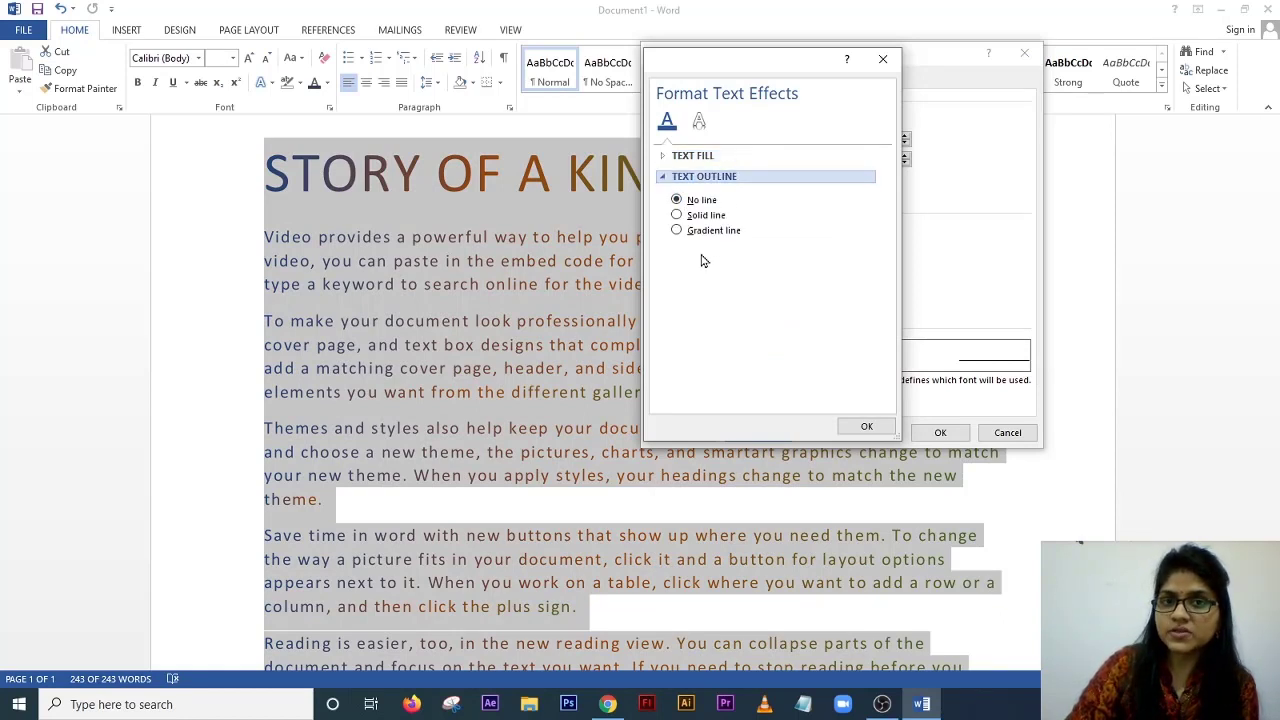
{"action": "left_click", "coordinate": [677, 215]}
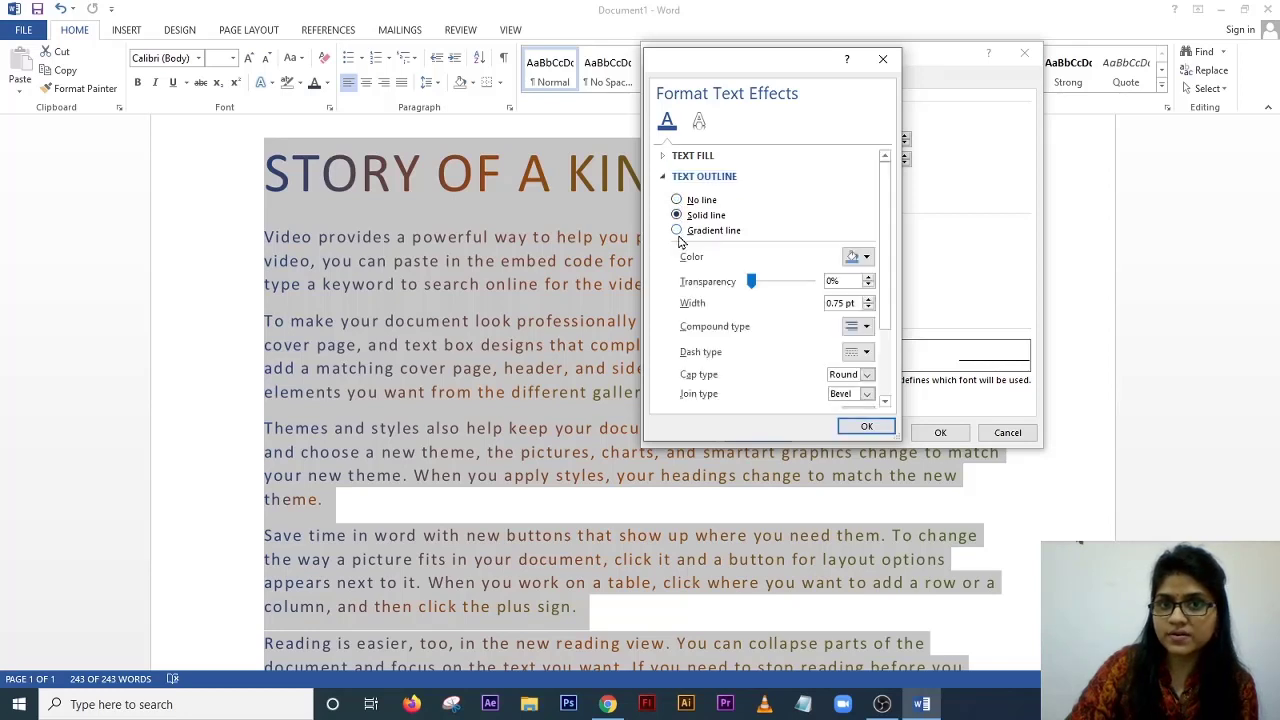
{"action": "left_click", "coordinate": [677, 231]}
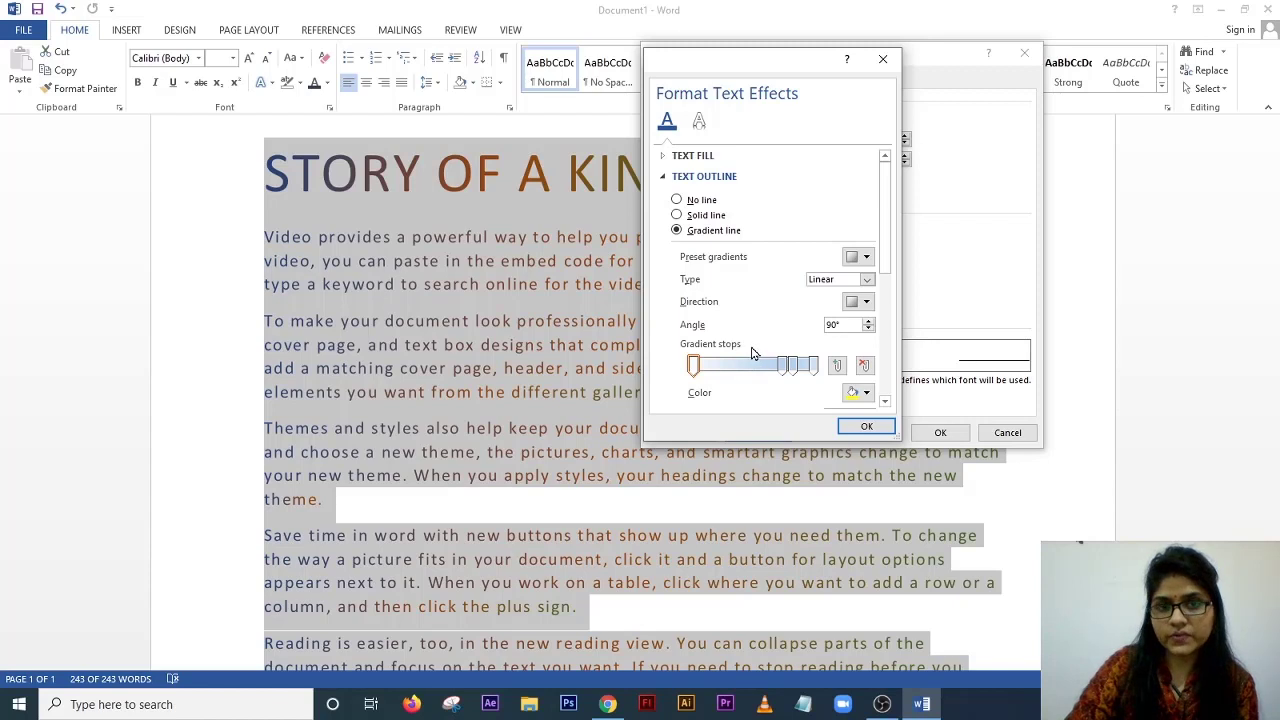
- Look through the gradient outline's stop, transparency, brightness, width, compound, dash, cap and join settings
{"action": "scroll", "coordinate": [762, 362], "scroll_direction": "down", "scroll_amount": 3}
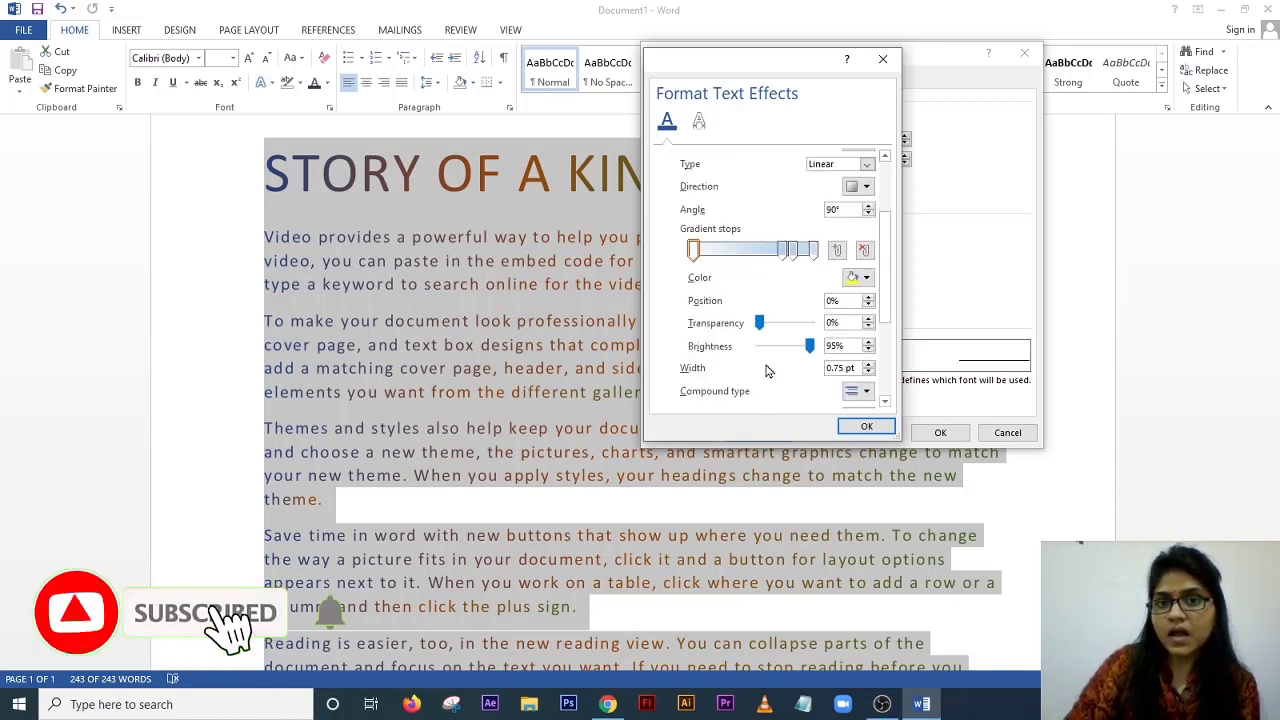
{"action": "scroll", "coordinate": [764, 365], "scroll_direction": "down", "scroll_amount": 4}
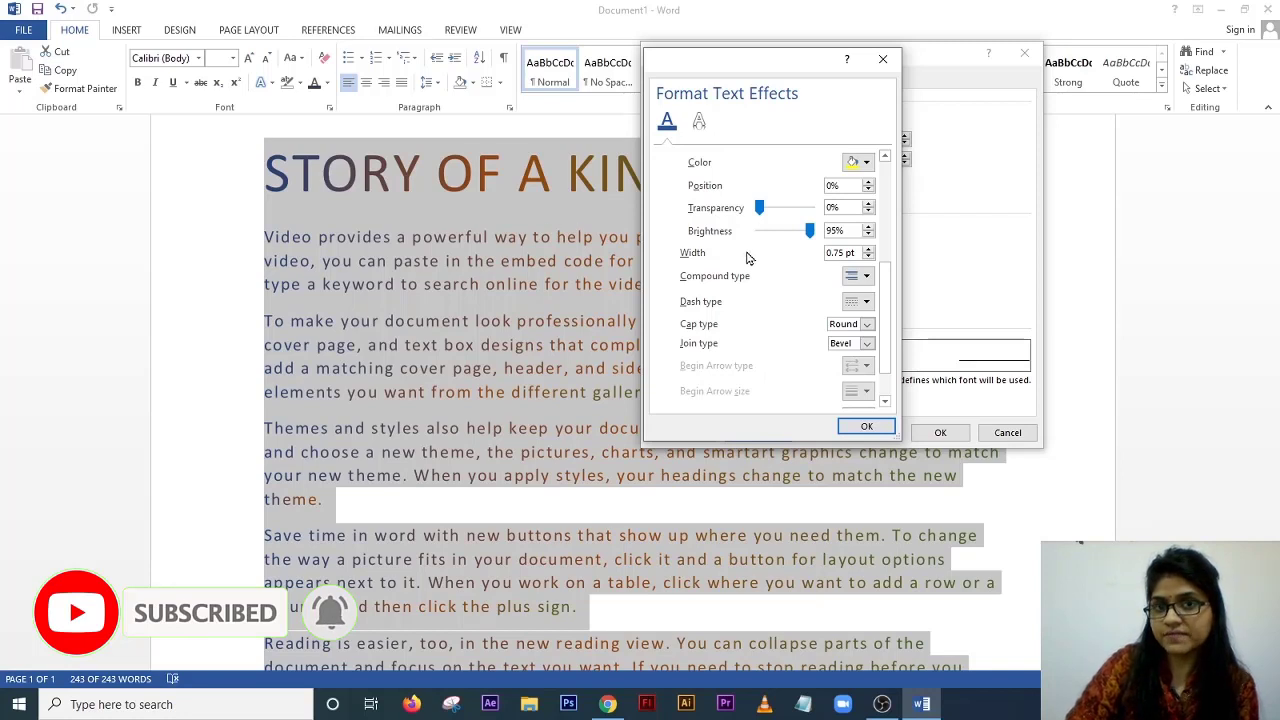
{"action": "scroll", "coordinate": [774, 271], "scroll_direction": "up", "scroll_amount": 3}
{"action": "scroll", "coordinate": [744, 310], "scroll_direction": "down", "scroll_amount": 2}
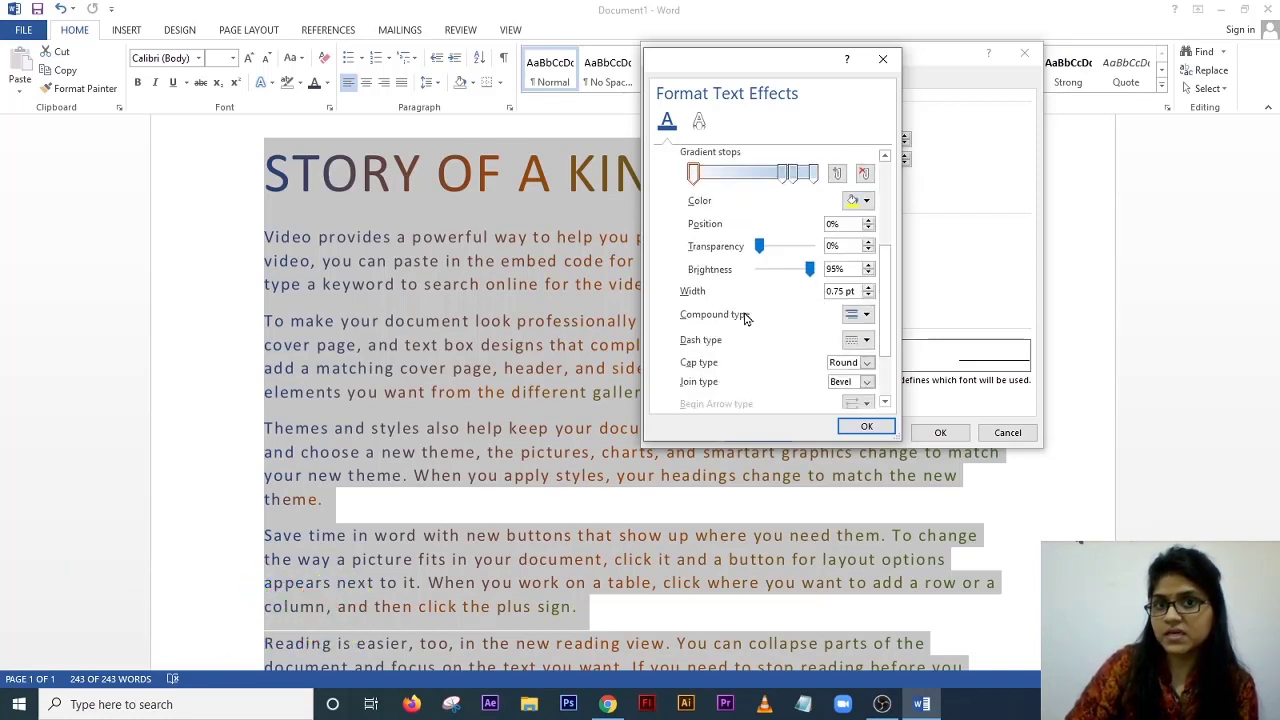
{"action": "scroll", "coordinate": [745, 315], "scroll_direction": "up", "scroll_amount": 1}
{"action": "scroll", "coordinate": [745, 317], "scroll_direction": "down", "scroll_amount": 1}
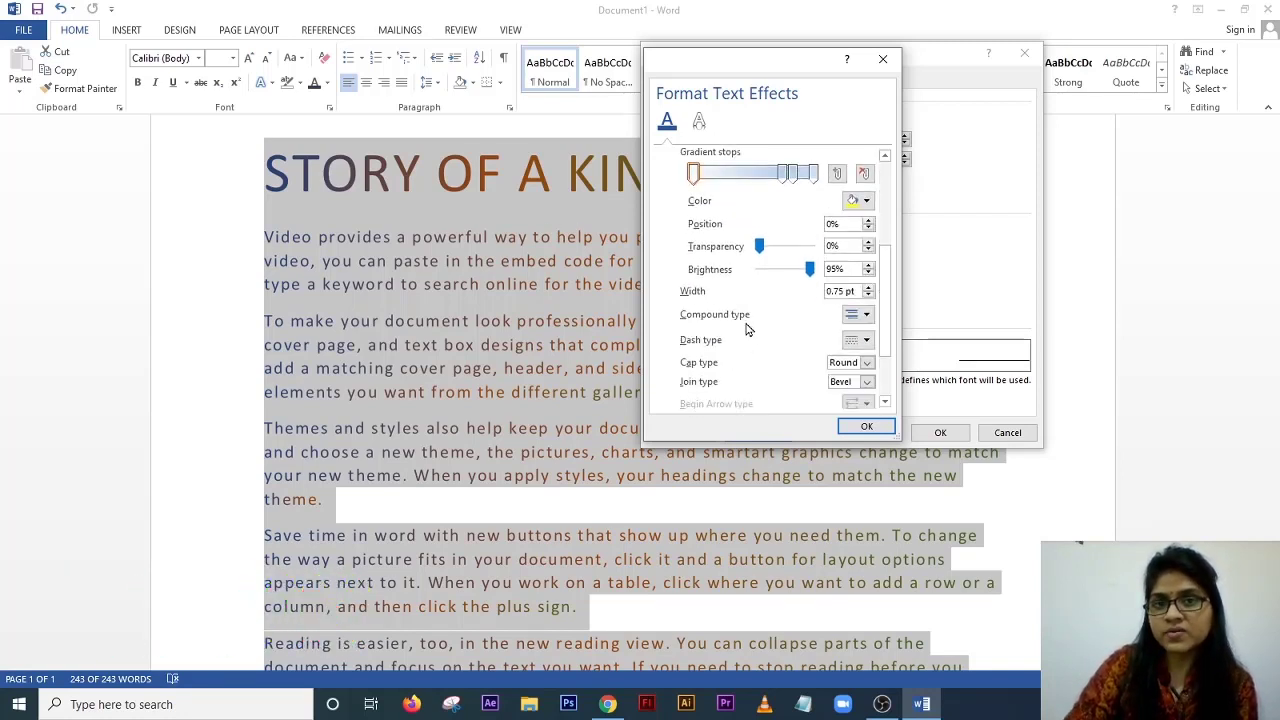
- Recolor the outline gradient to run from blue to purple and set the outline width to 9.25 pt
{"action": "scroll", "coordinate": [752, 331], "scroll_direction": "up", "scroll_amount": 1}
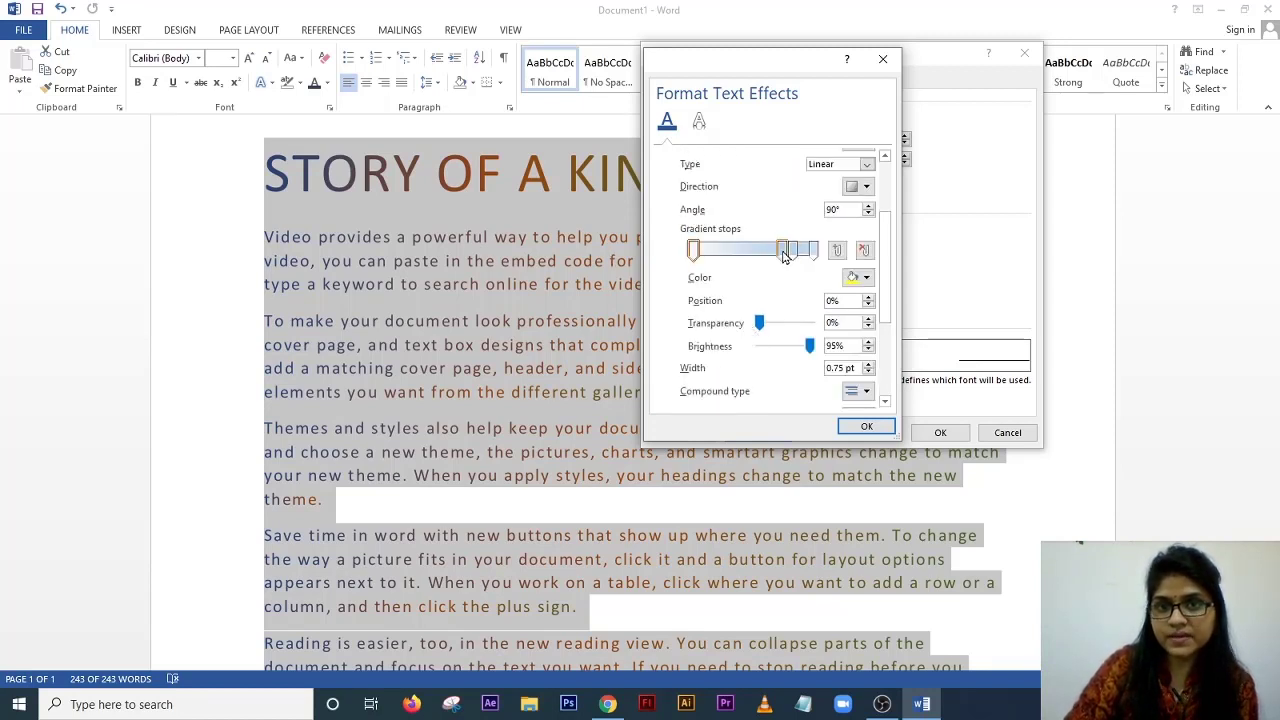
{"action": "left_click_drag", "start_coordinate": [783, 254], "coordinate": [785, 284]}
{"action": "left_click_drag", "start_coordinate": [886, 315], "coordinate": [886, 341]}
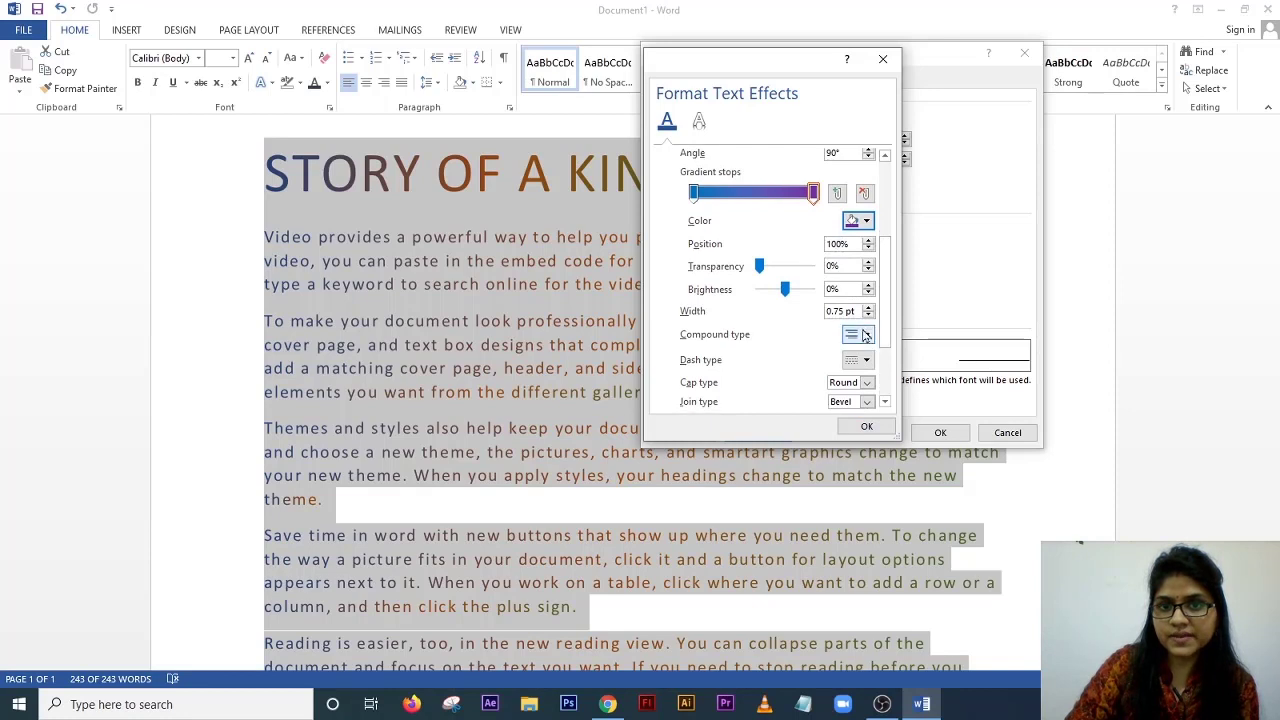
{"action": "left_click", "coordinate": [868, 307]}
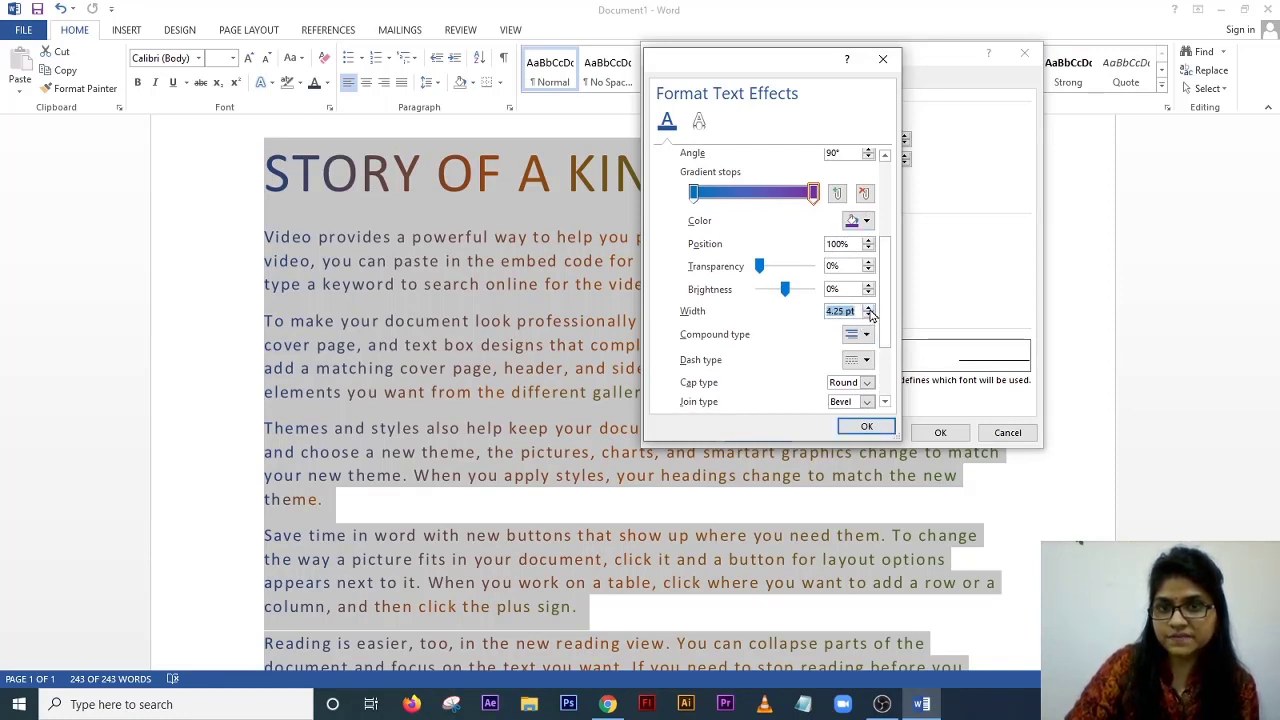
{"action": "left_click", "coordinate": [869, 308]}
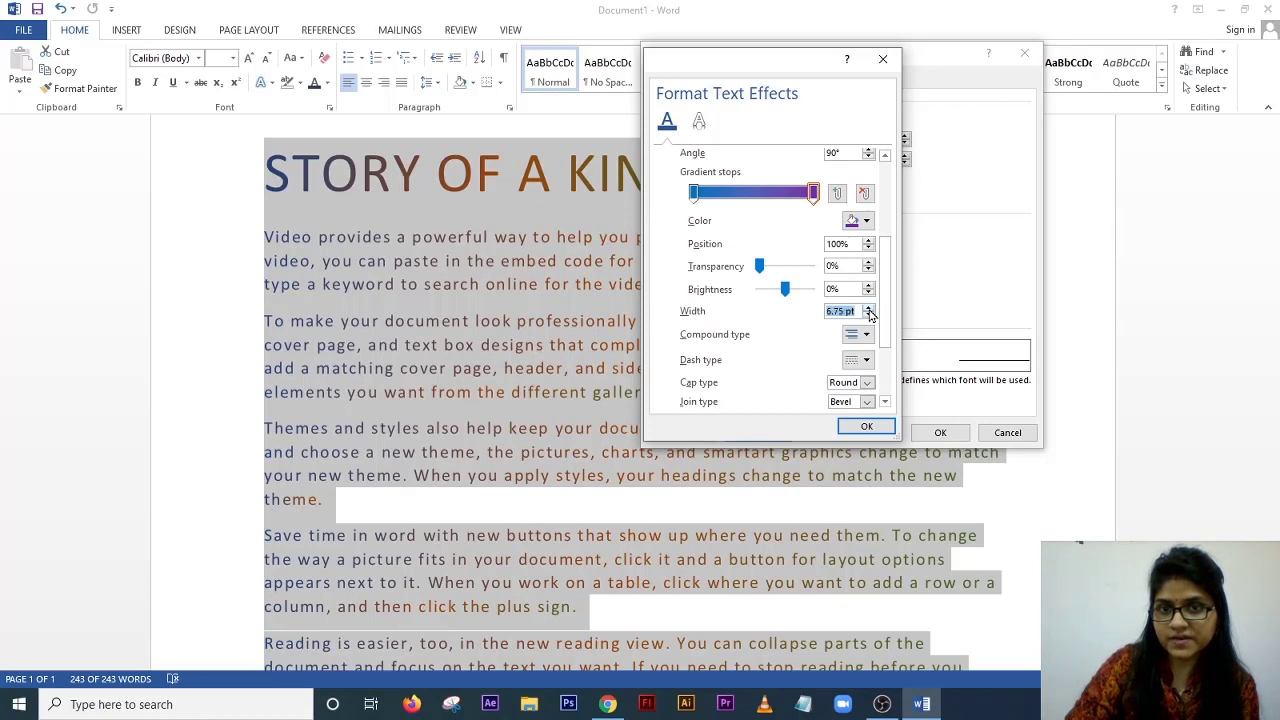
{"action": "left_click", "coordinate": [869, 308]}
{"action": "left_click", "coordinate": [869, 308]}
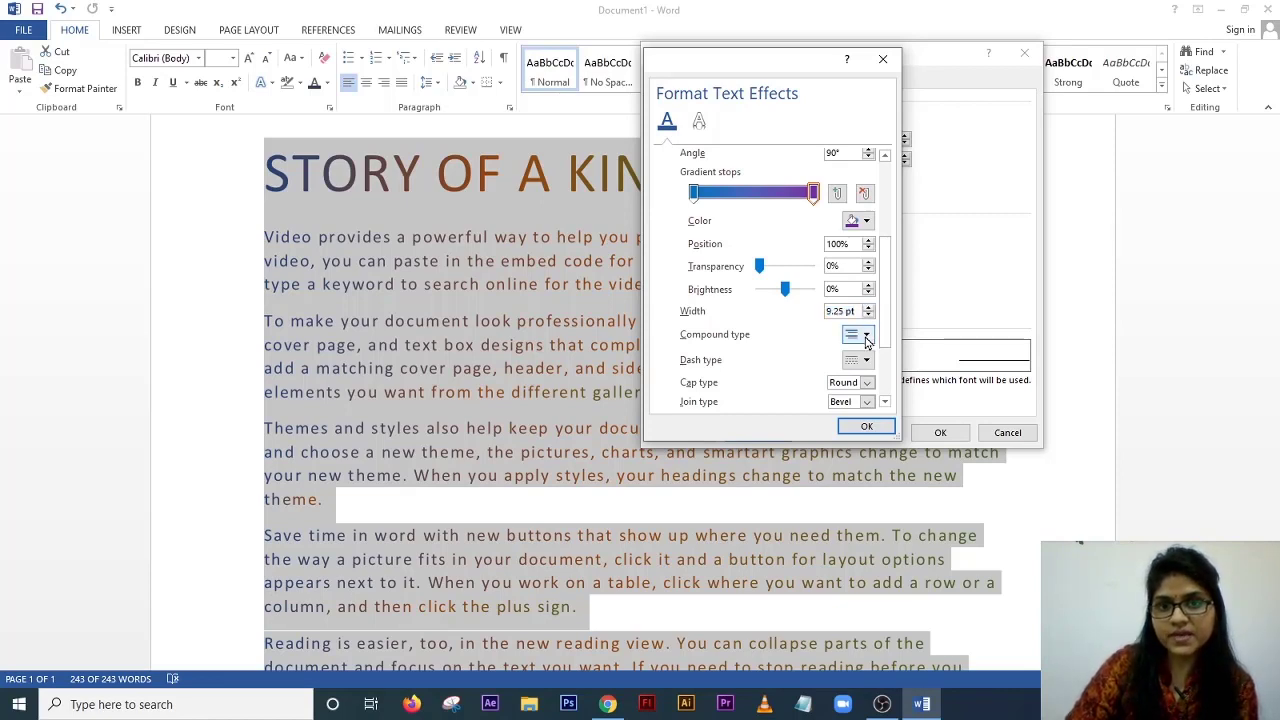
- Choose the triple-line compound type and apply the gradient outline to the selected text
{"action": "left_click", "coordinate": [866, 336]}
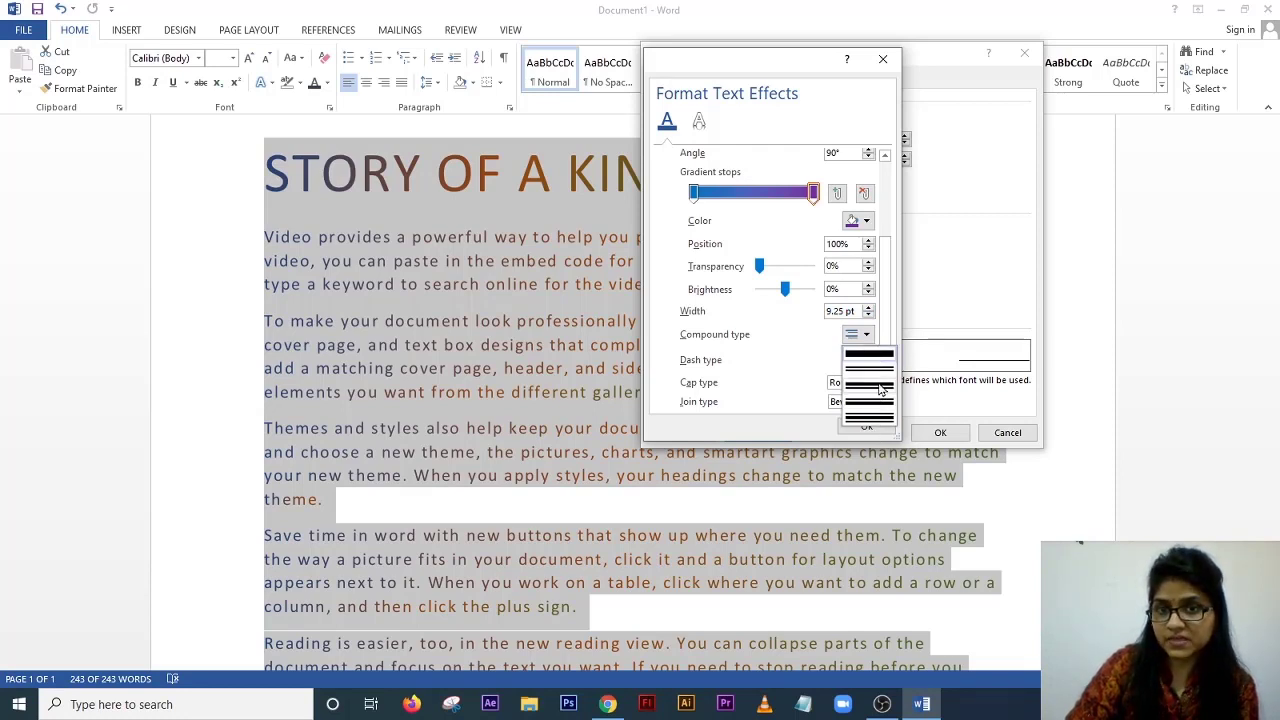
{"action": "left_click", "coordinate": [872, 420]}
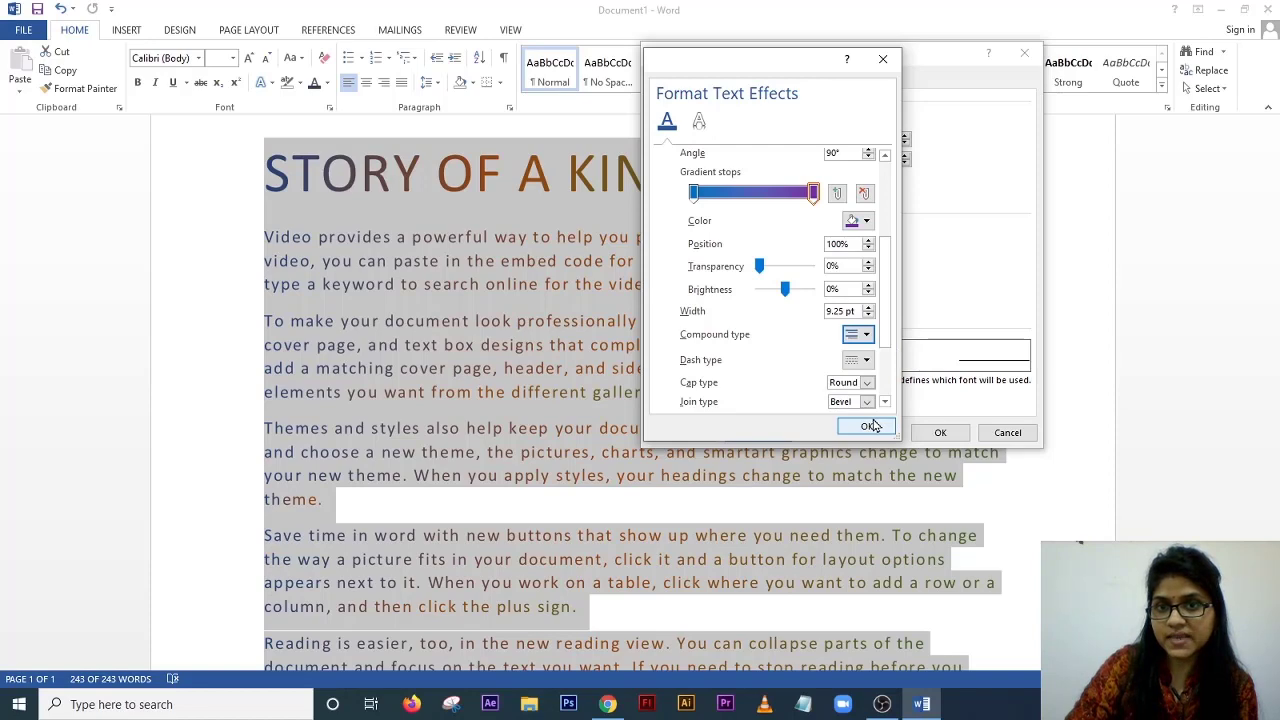
{"action": "left_click", "coordinate": [869, 426]}
{"action": "left_click", "coordinate": [940, 434]}
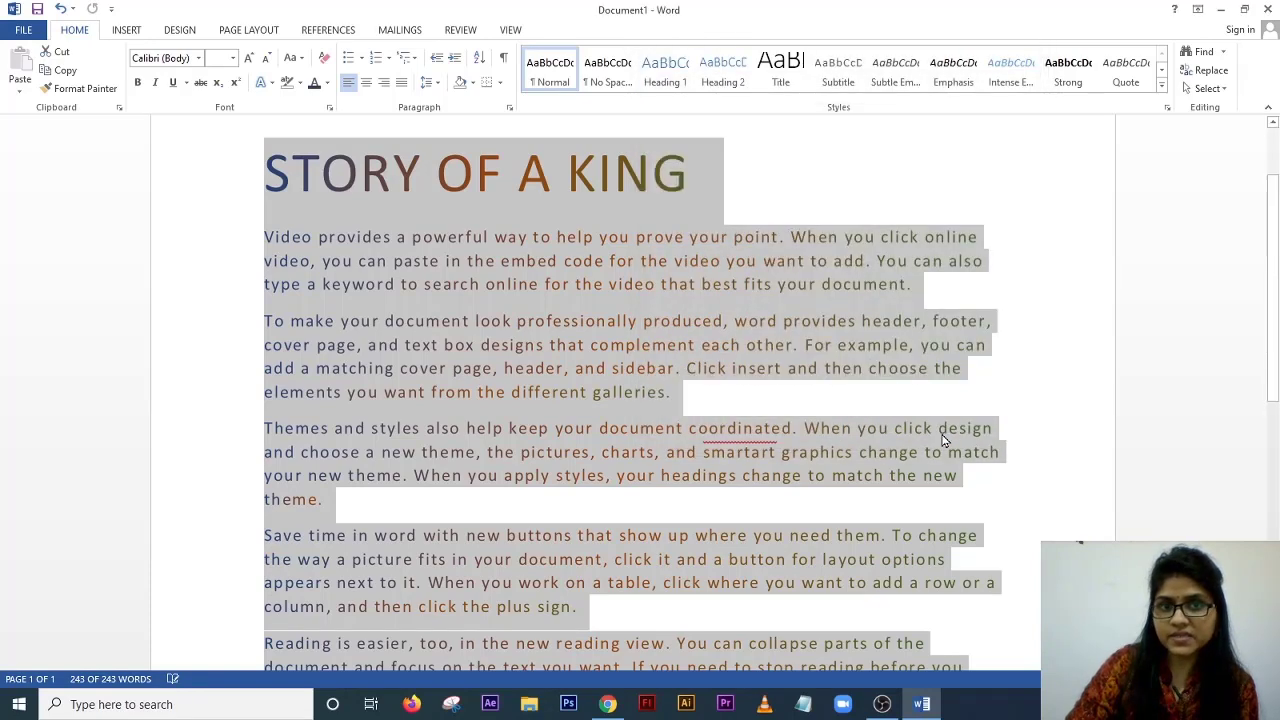
{"action": "left_click", "coordinate": [875, 376]}
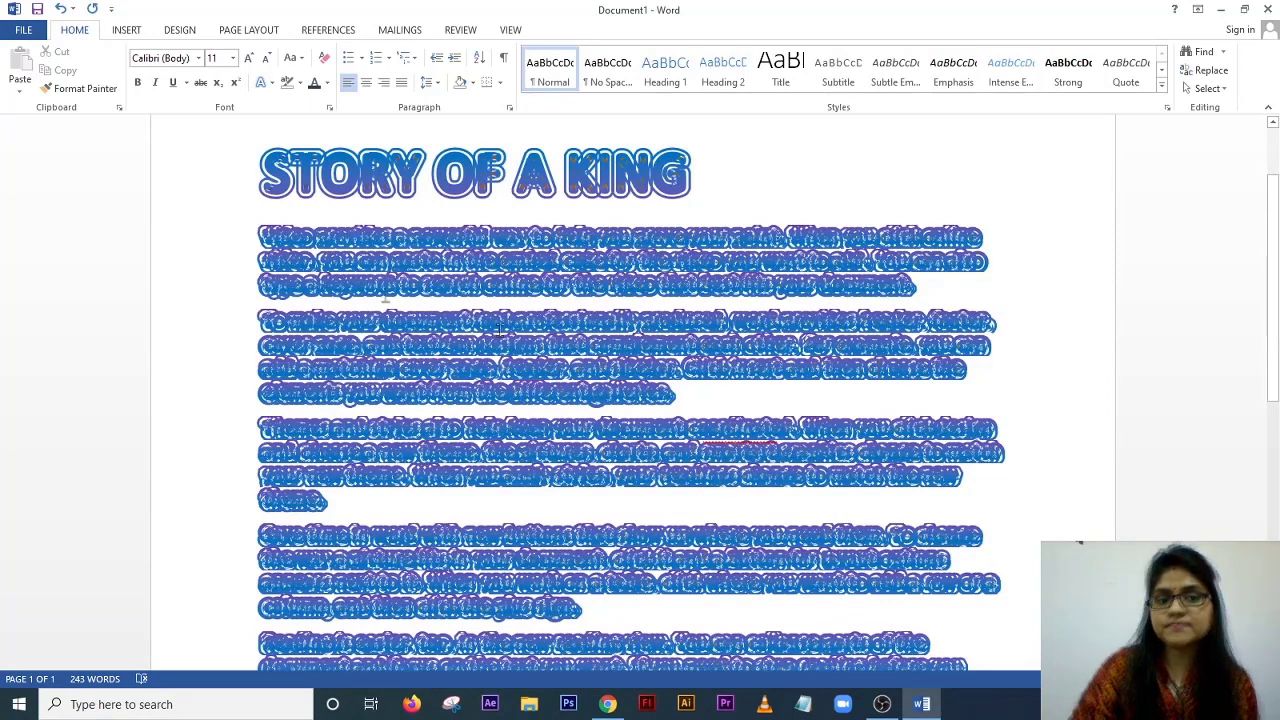
- Select the whole document and set its text outline to No line
{"action": "key", "text": "ctrl+a"}
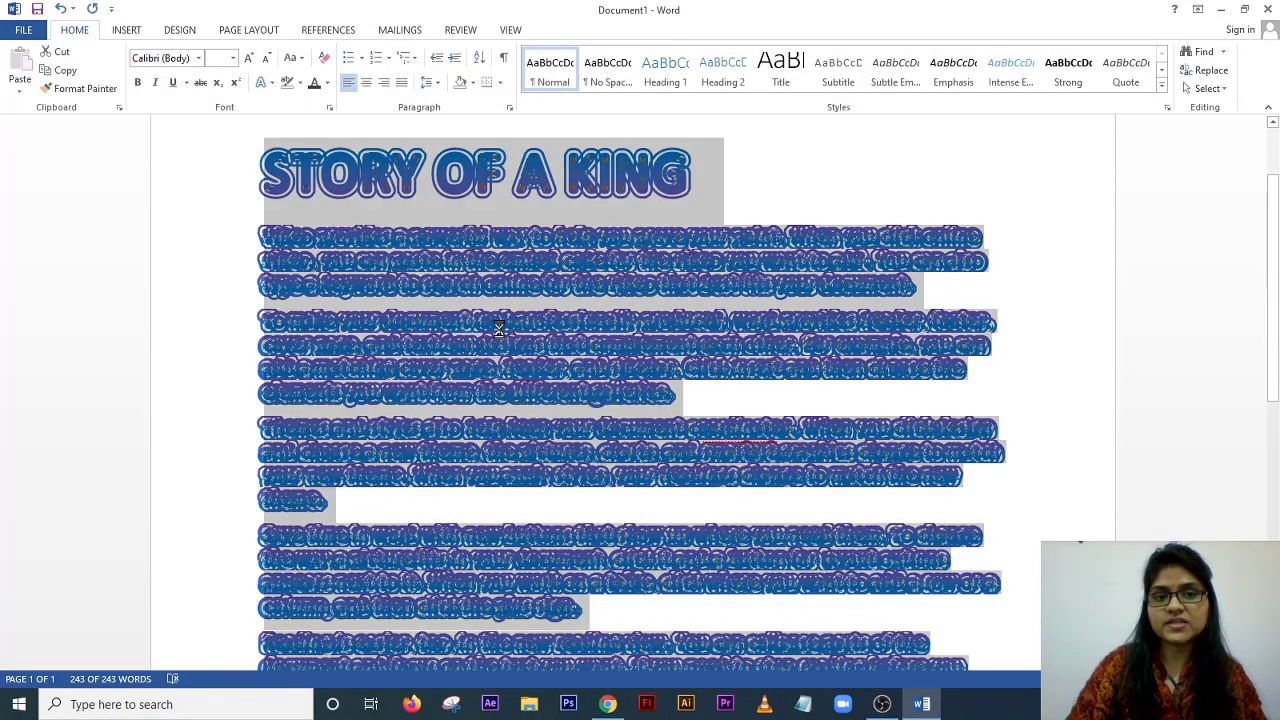
{"action": "key", "text": "ctrl+d"}
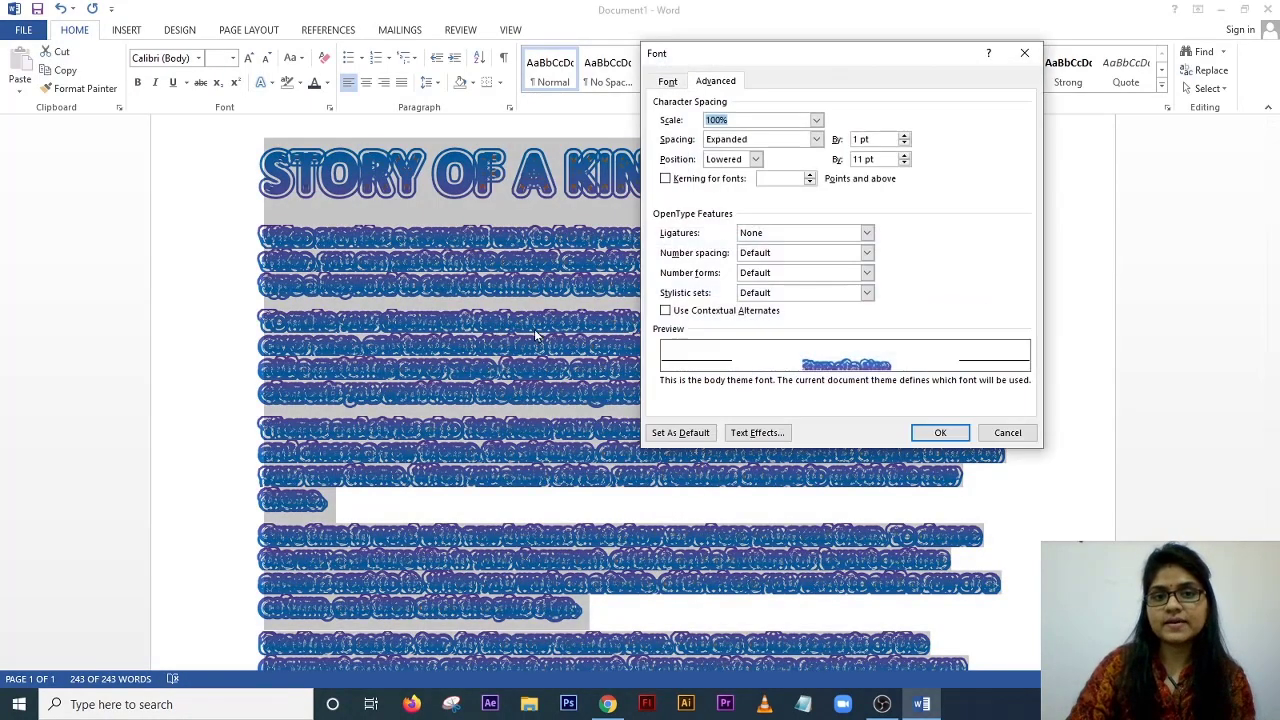
{"action": "left_click", "coordinate": [757, 432]}
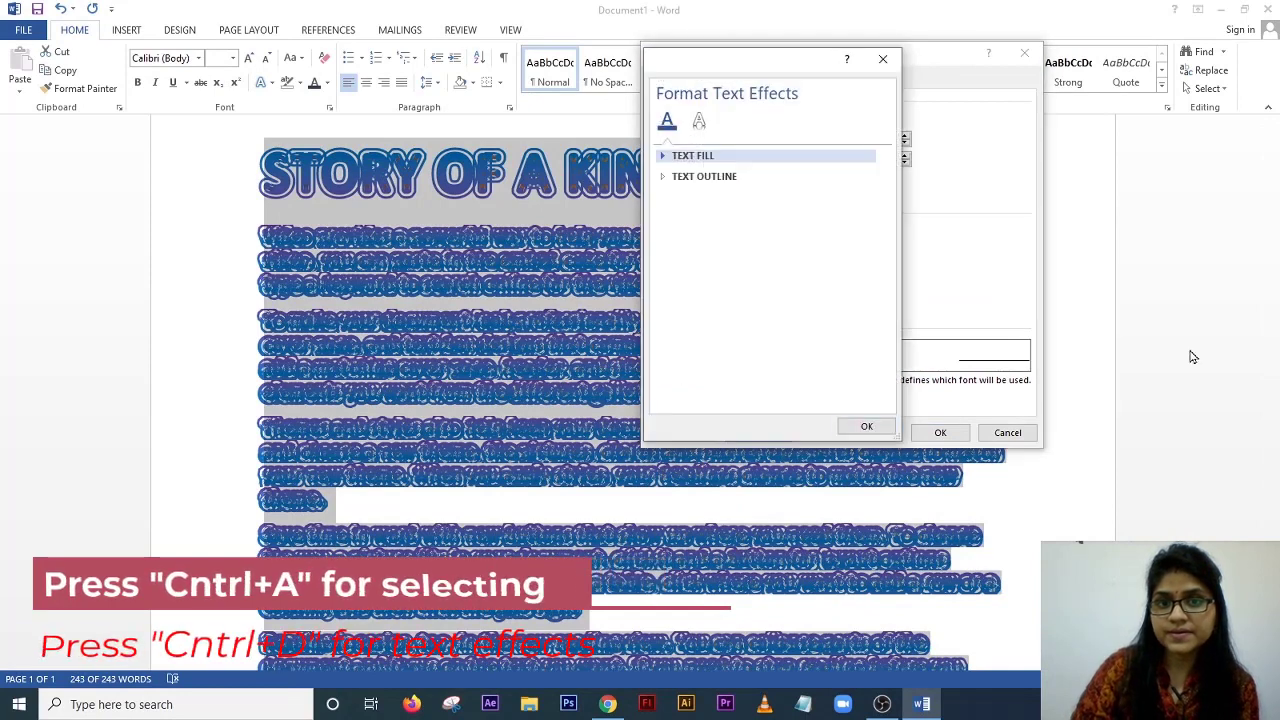
{"action": "left_click", "coordinate": [662, 180]}
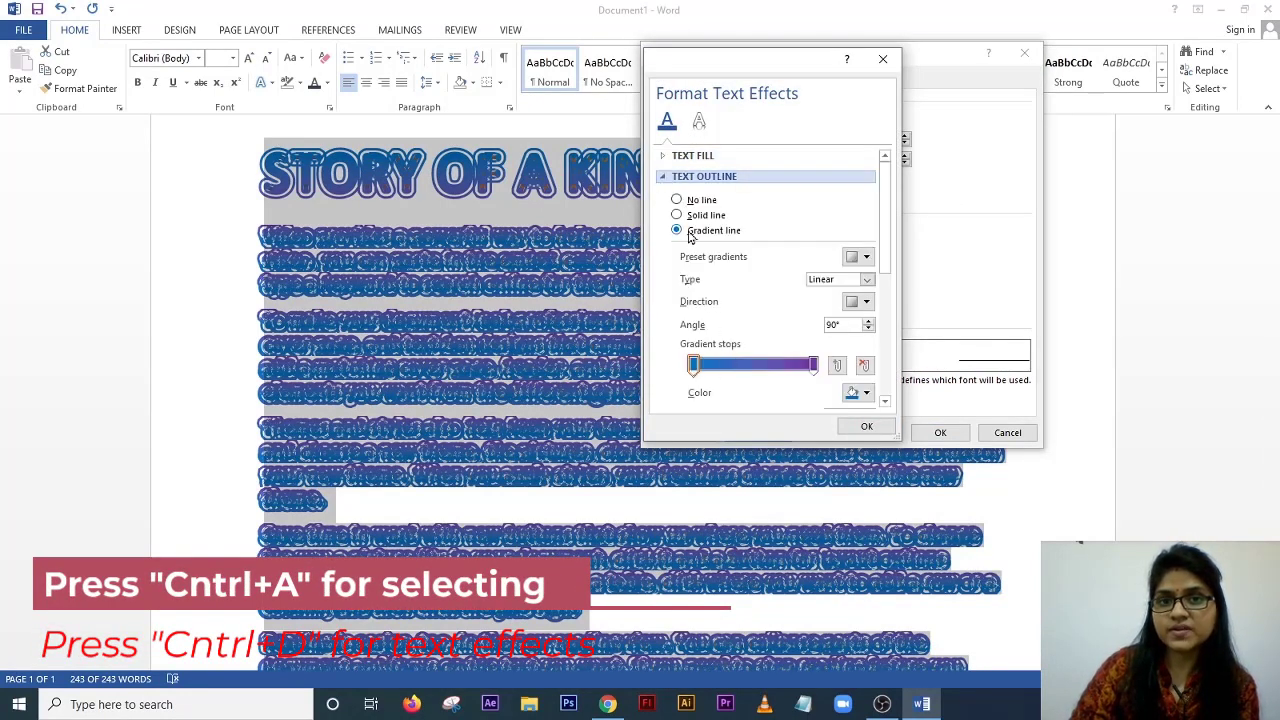
{"action": "left_click", "coordinate": [677, 200]}
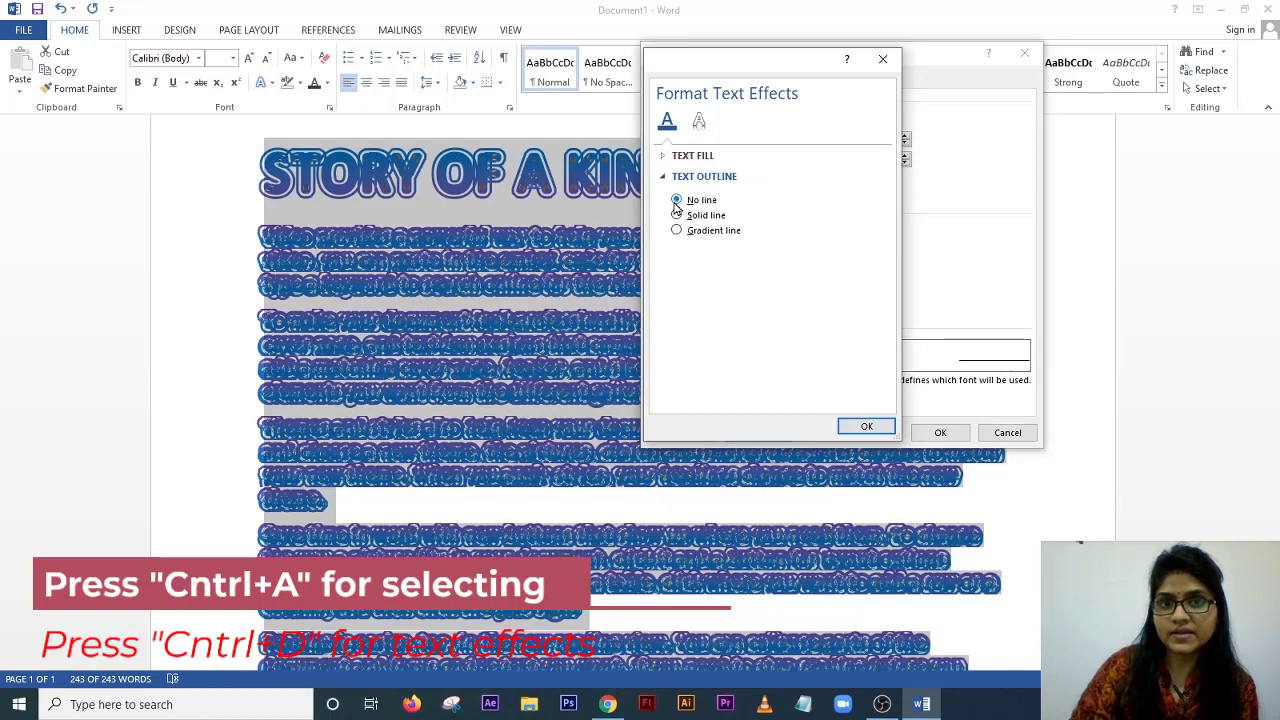
{"action": "left_click", "coordinate": [870, 428]}
{"action": "left_click", "coordinate": [936, 434]}
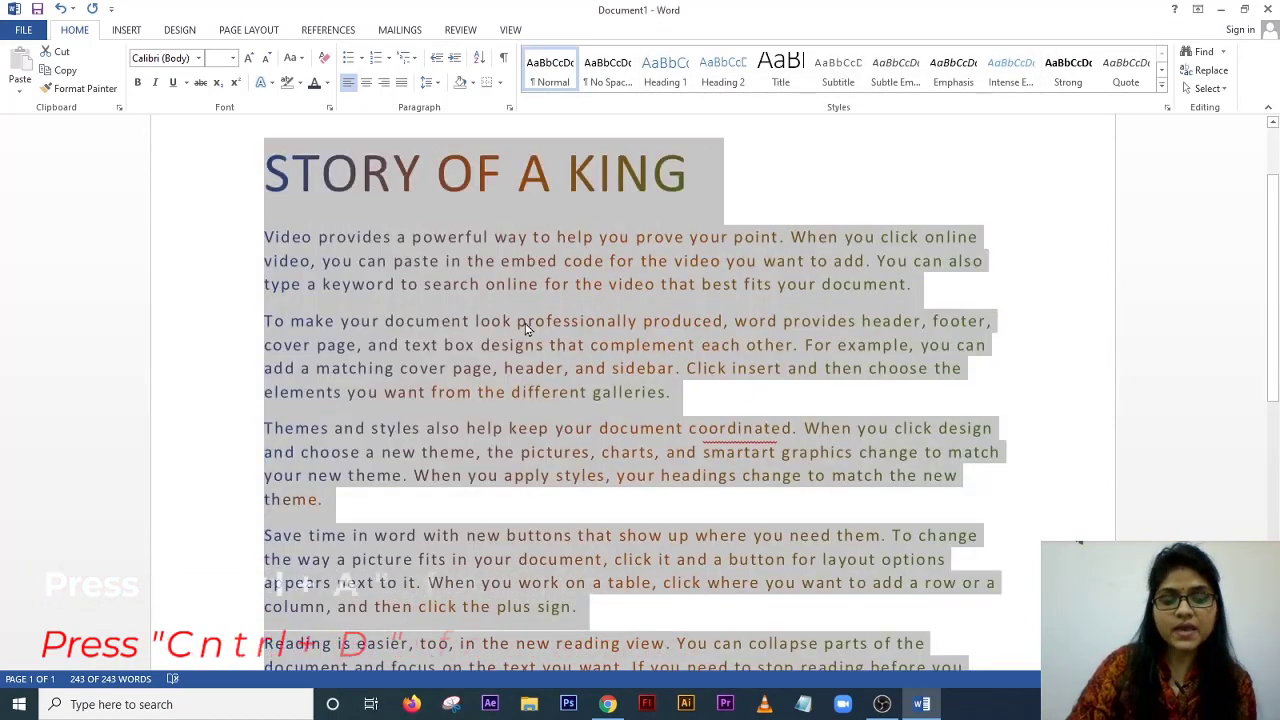
- Give the selected text a red shadow with 28% transparency, 52% size, 22 pt blur, 156° angle and 123 pt distance
{"action": "key", "text": "ctrl+d"}
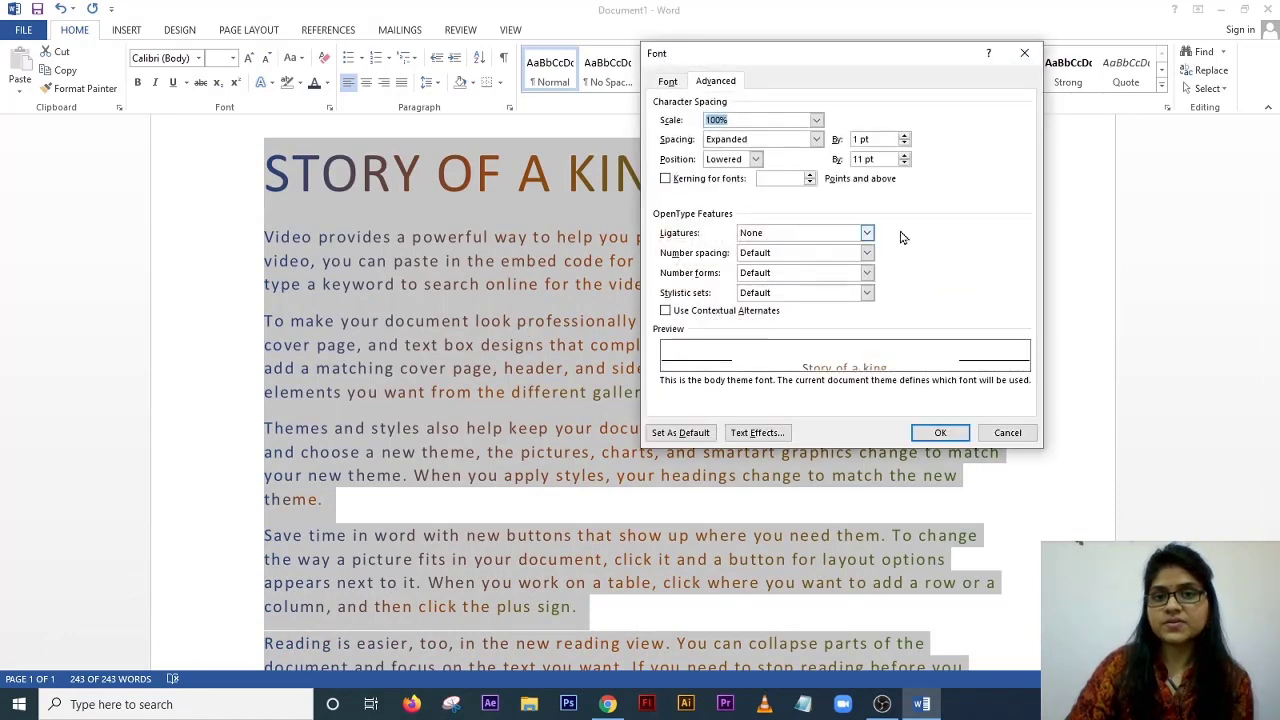
{"action": "left_click", "coordinate": [752, 437]}
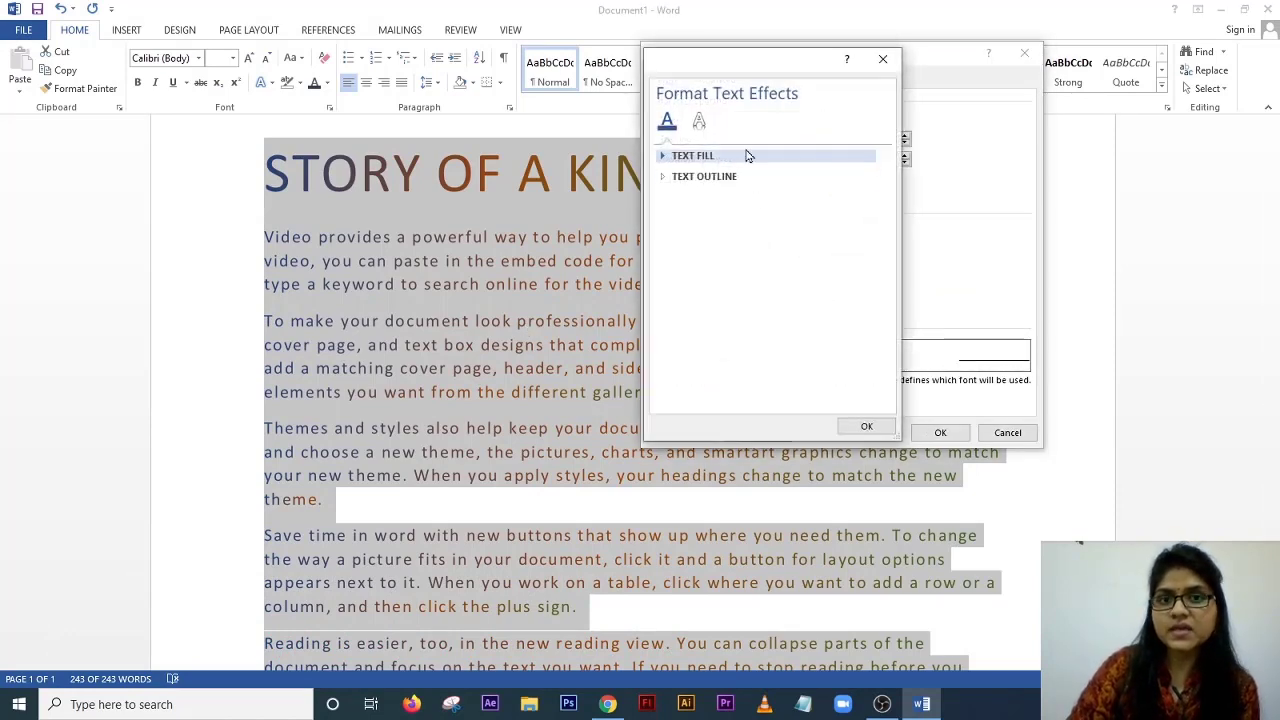
{"action": "left_click", "coordinate": [699, 123]}
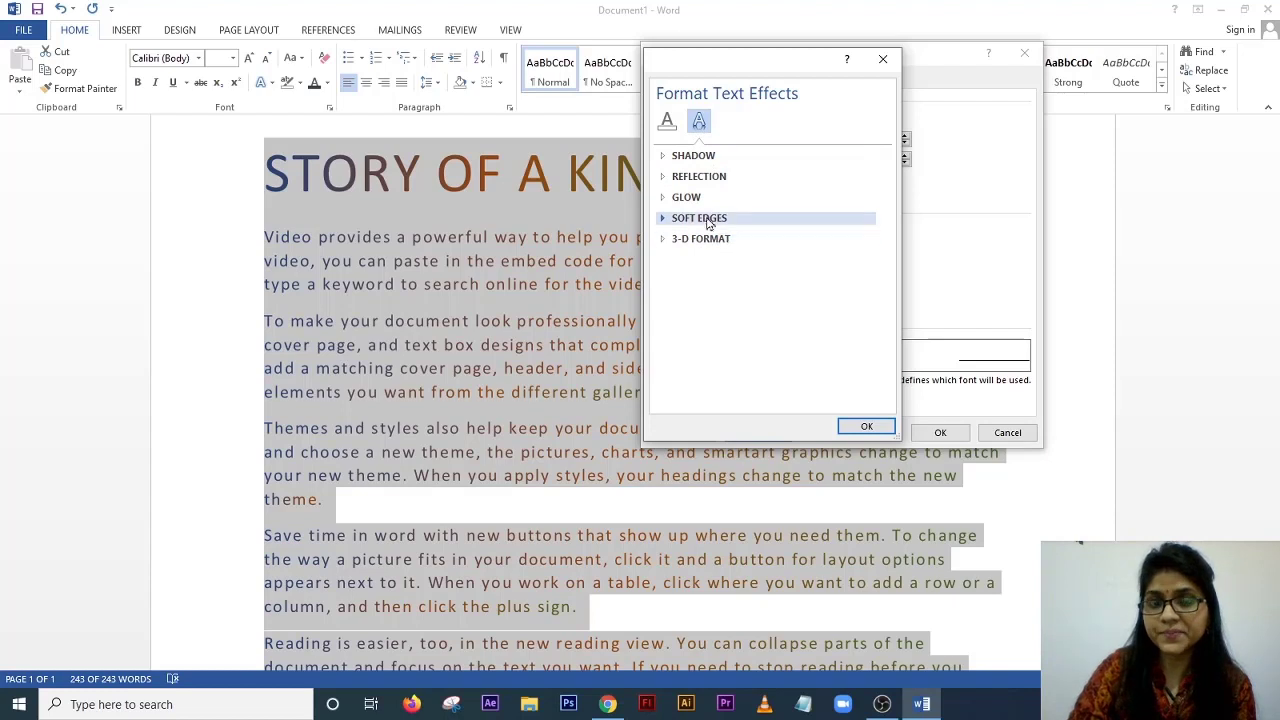
{"action": "left_click", "coordinate": [663, 157]}
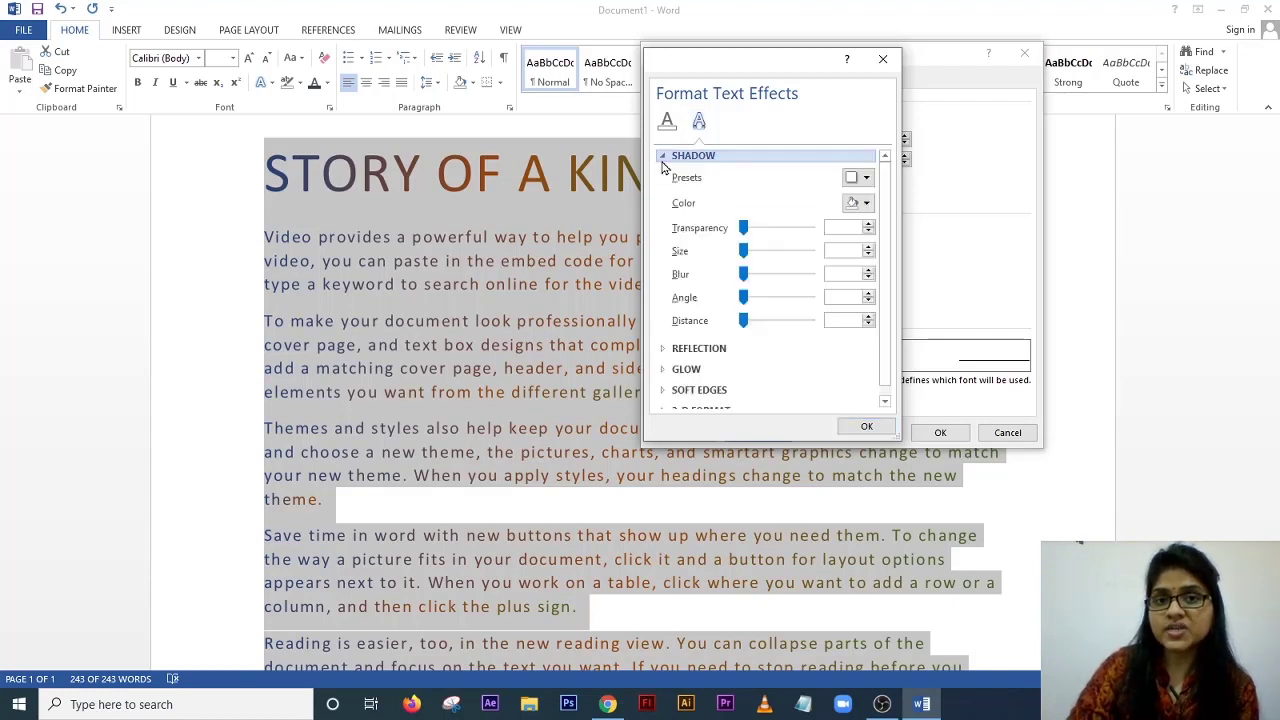
{"action": "left_click_drag", "start_coordinate": [745, 233], "coordinate": [765, 260]}
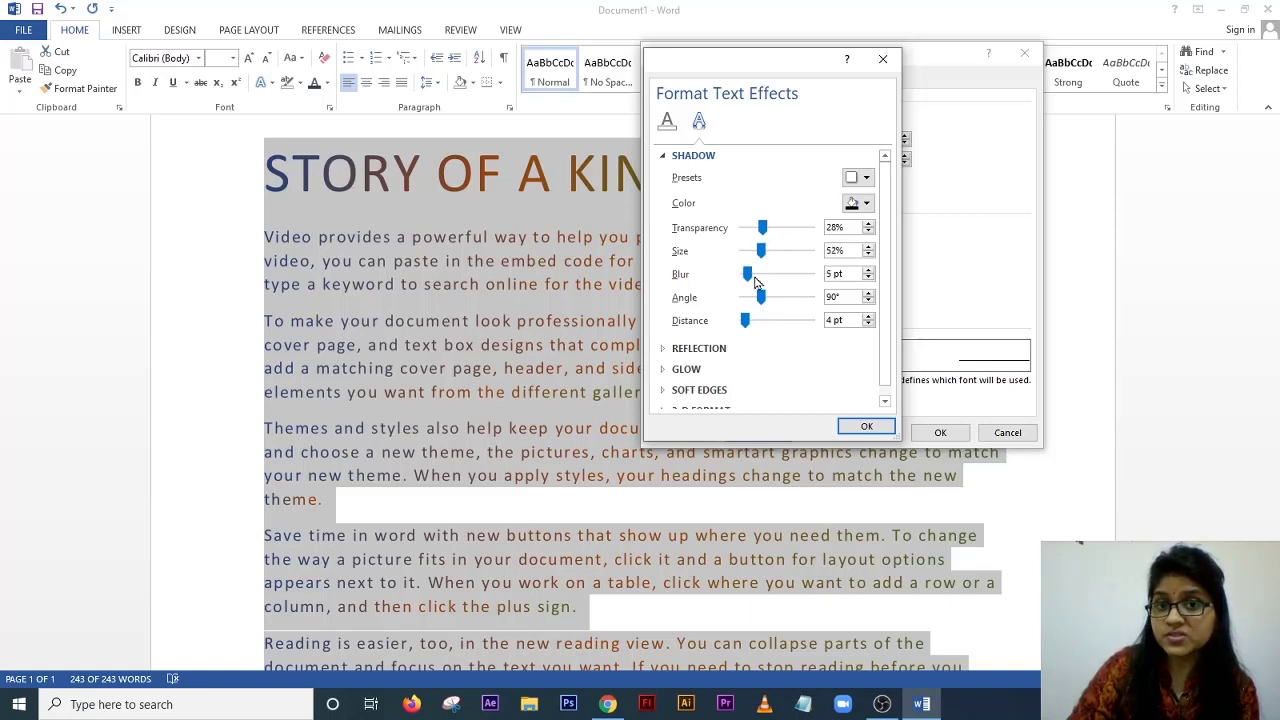
{"action": "left_click_drag", "start_coordinate": [750, 278], "coordinate": [789, 326]}
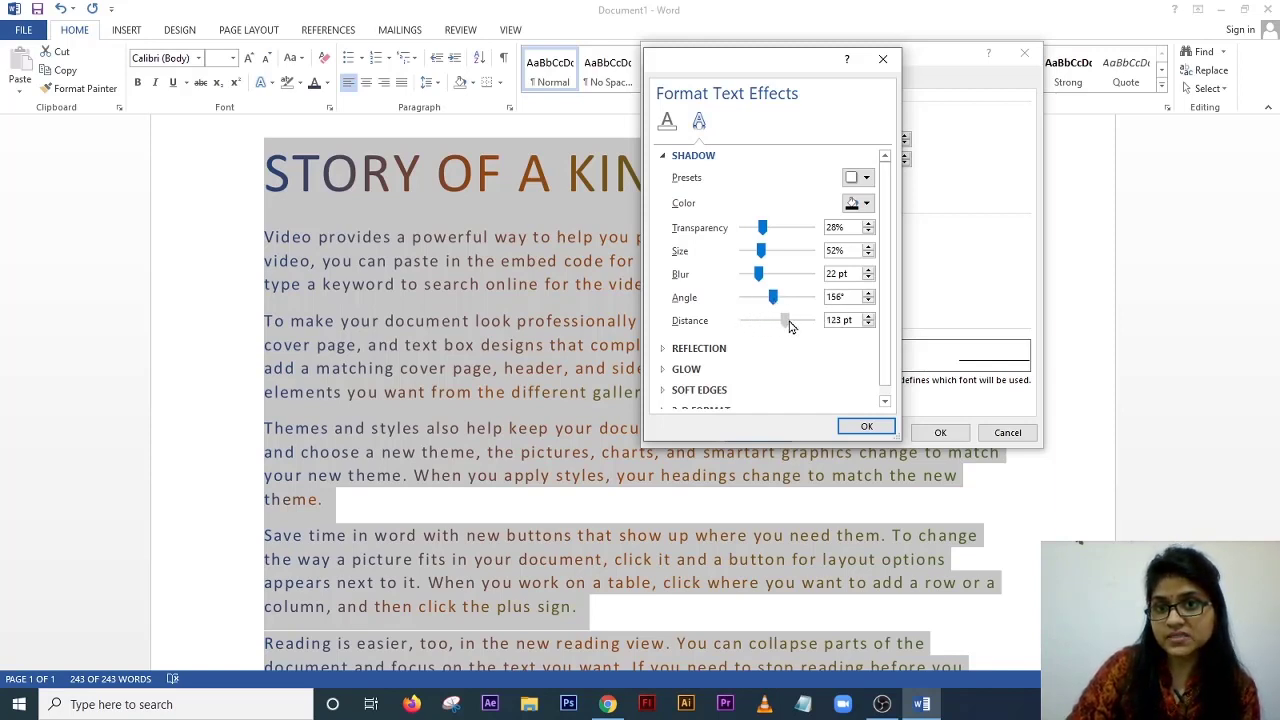
{"action": "left_click", "coordinate": [865, 203]}
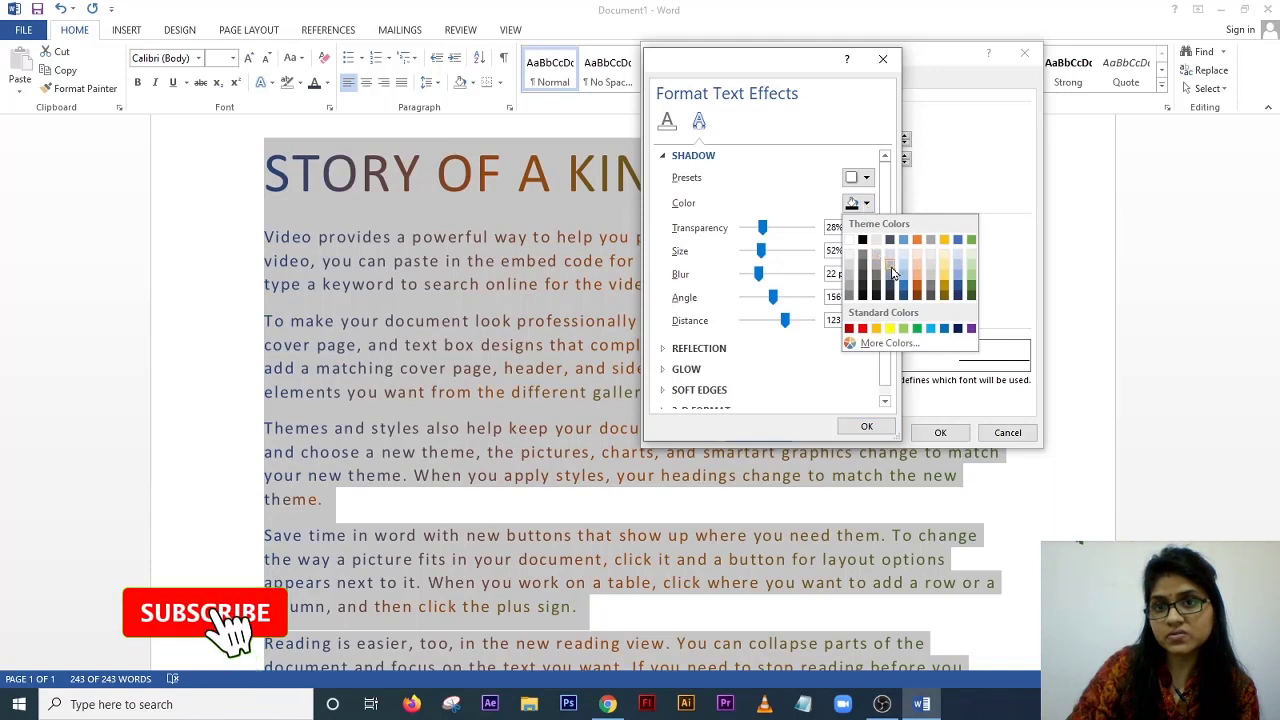
{"action": "left_click", "coordinate": [863, 329]}
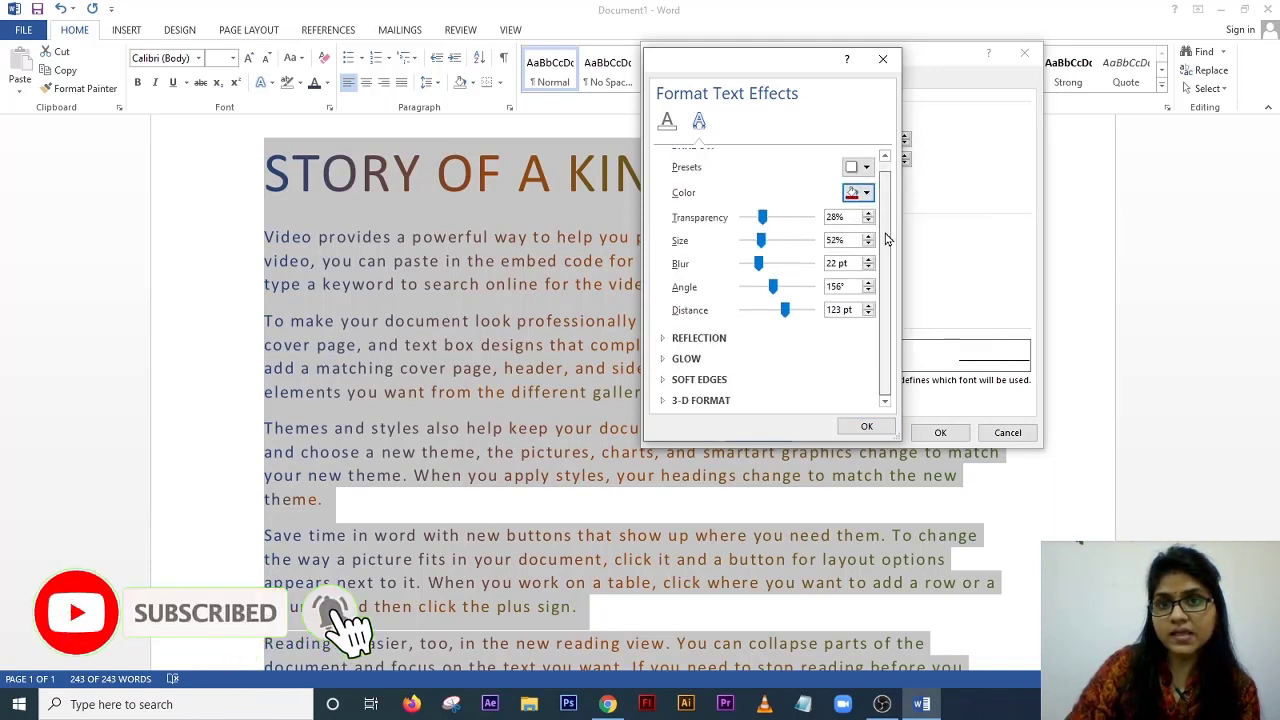
- Set the text reflection to 19% size, 6 pt blur and 34 pt distance, and apply the text effects
{"action": "left_click", "coordinate": [663, 339]}
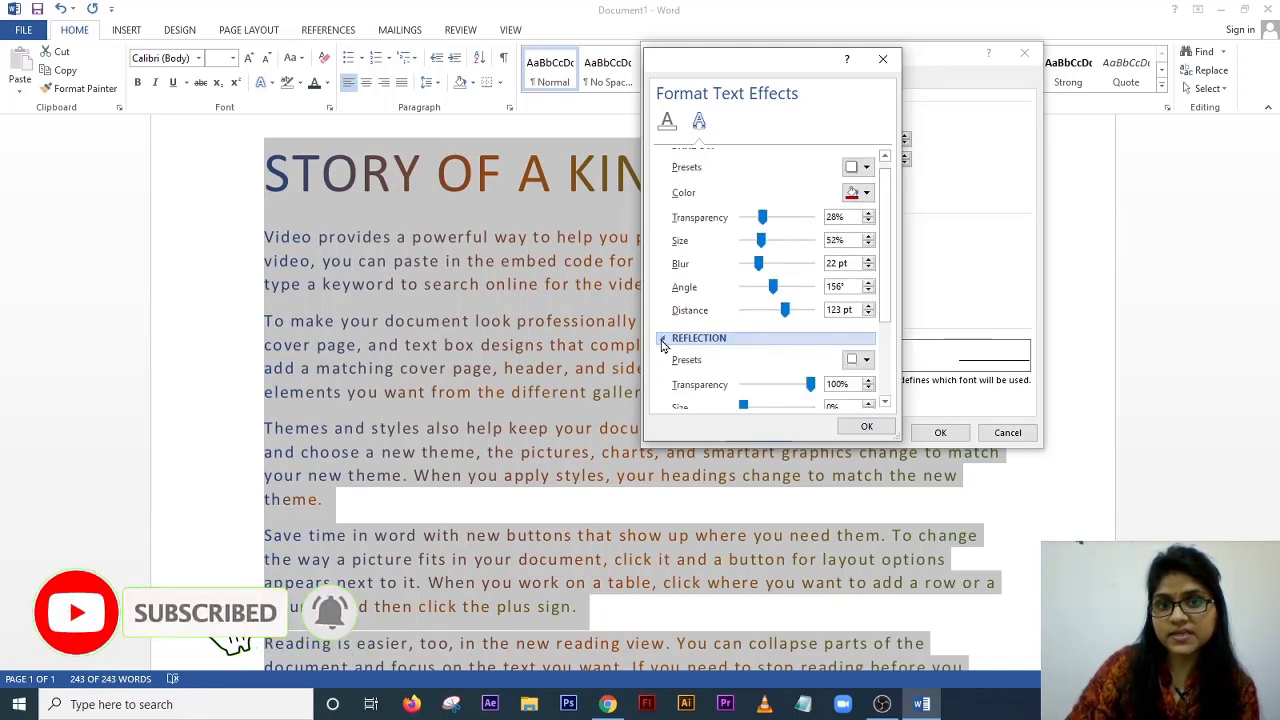
{"action": "scroll", "coordinate": [720, 330], "scroll_direction": "down", "scroll_amount": 3}
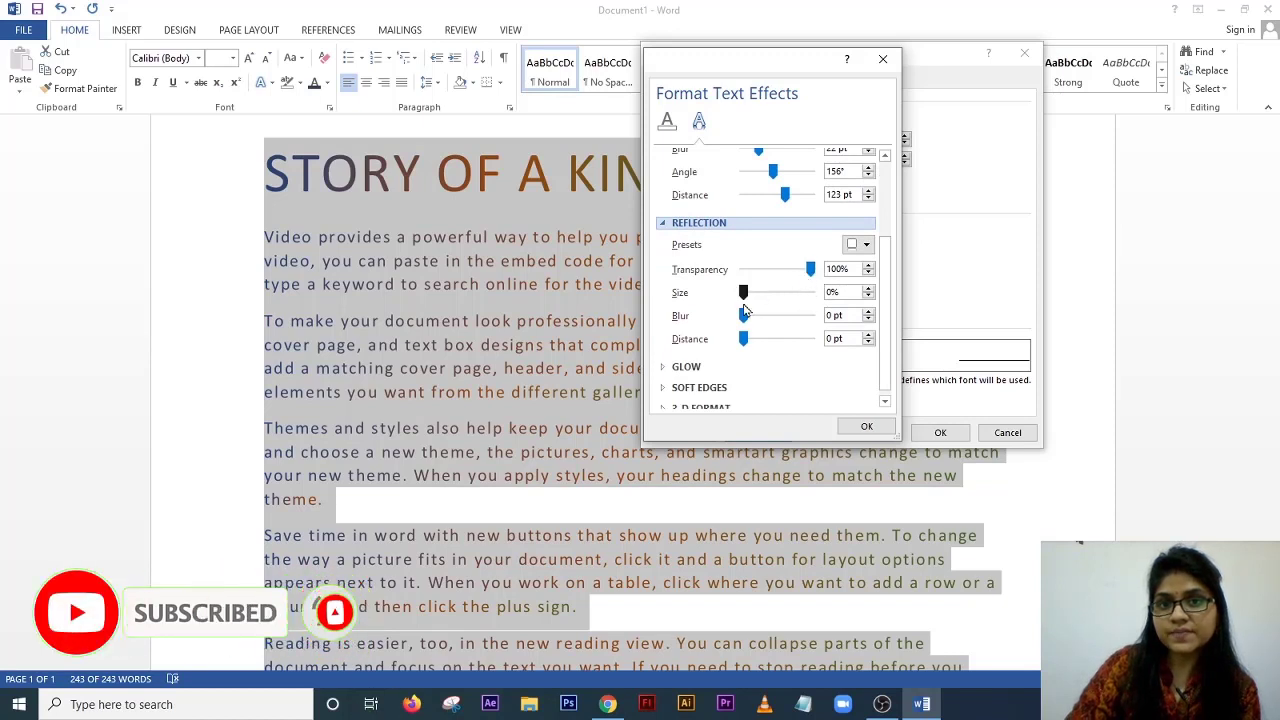
{"action": "left_click_drag", "start_coordinate": [744, 293], "coordinate": [757, 295]}
{"action": "left_click_drag", "start_coordinate": [744, 340], "coordinate": [767, 350]}
{"action": "left_click", "coordinate": [759, 318]}
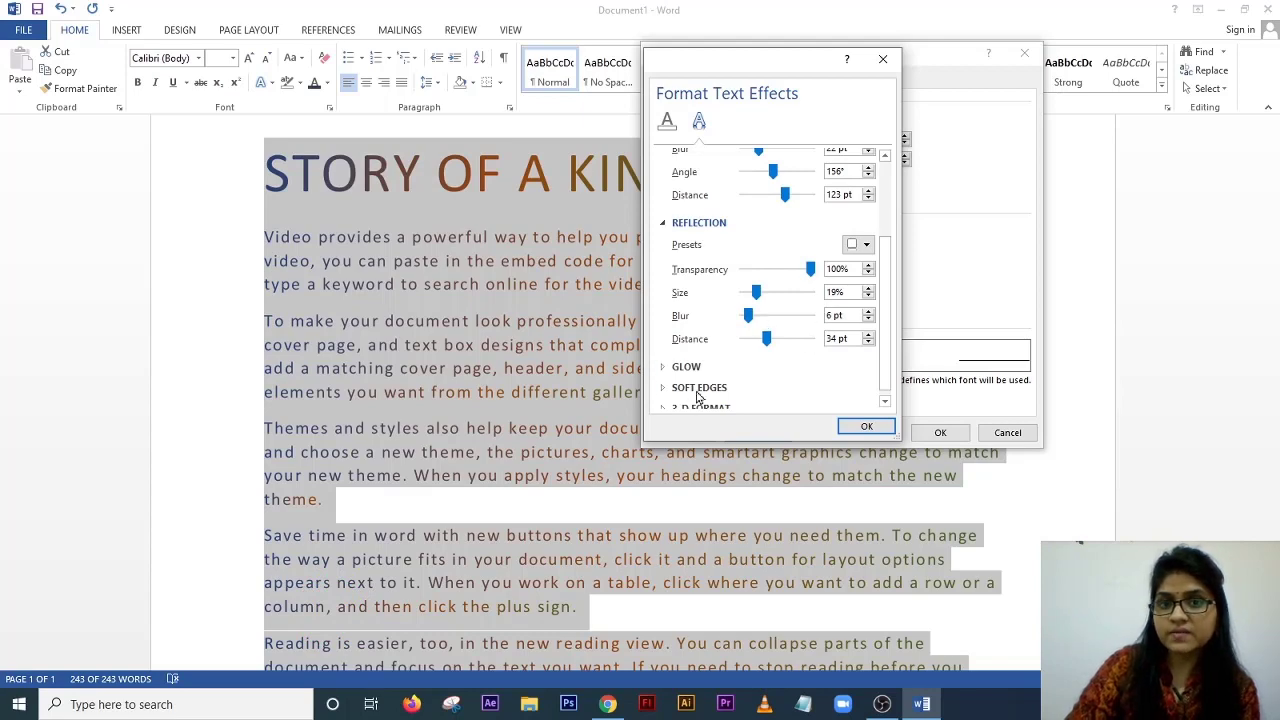
{"action": "left_click", "coordinate": [866, 426]}
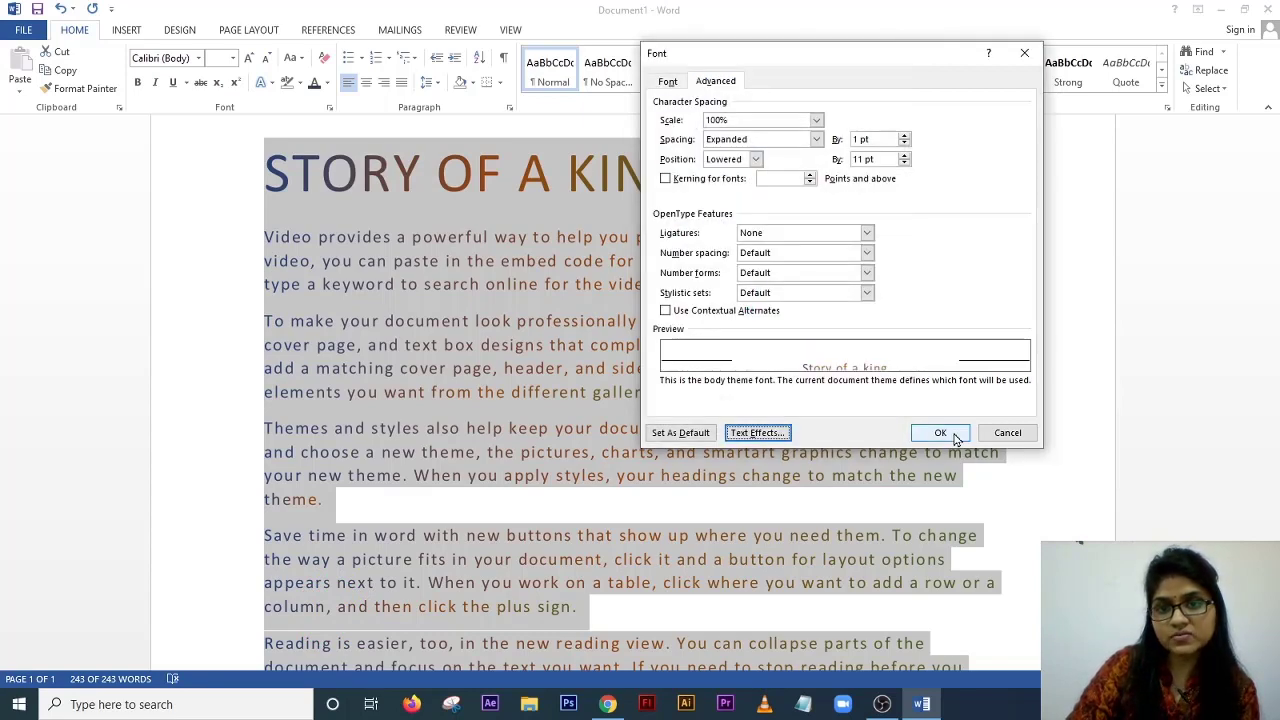
{"action": "left_click", "coordinate": [940, 433]}
{"action": "left_click", "coordinate": [705, 325]}
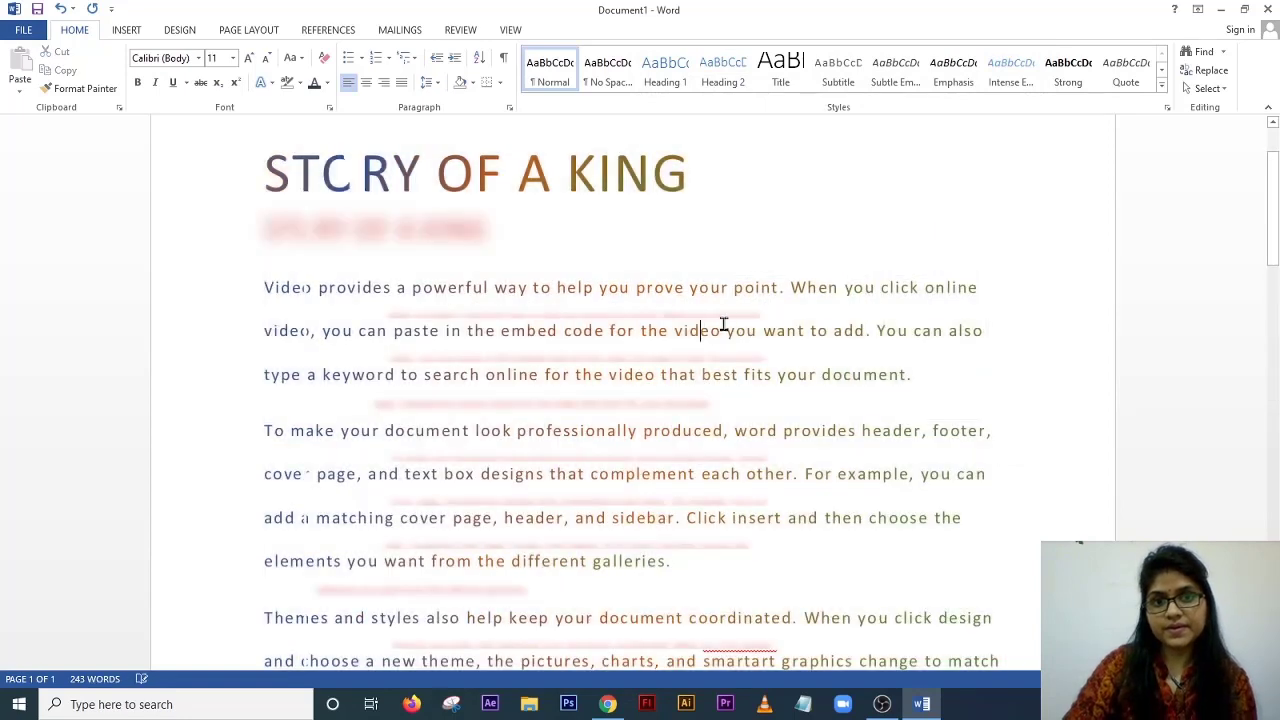
{"action": "scroll", "coordinate": [560, 270], "scroll_direction": "down", "scroll_amount": 2}
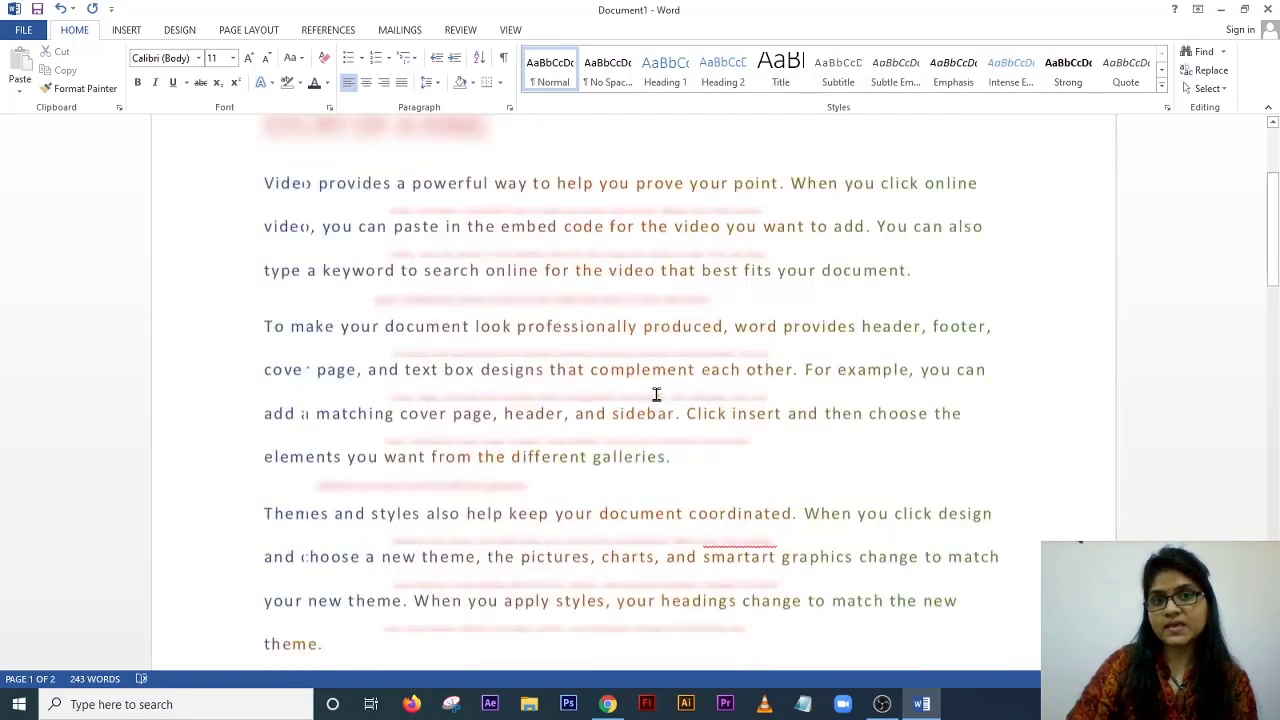
{"action": "scroll", "coordinate": [600, 340], "scroll_direction": "up", "scroll_amount": 3}
{"action": "scroll", "coordinate": [656, 396], "scroll_direction": "down", "scroll_amount": 1}
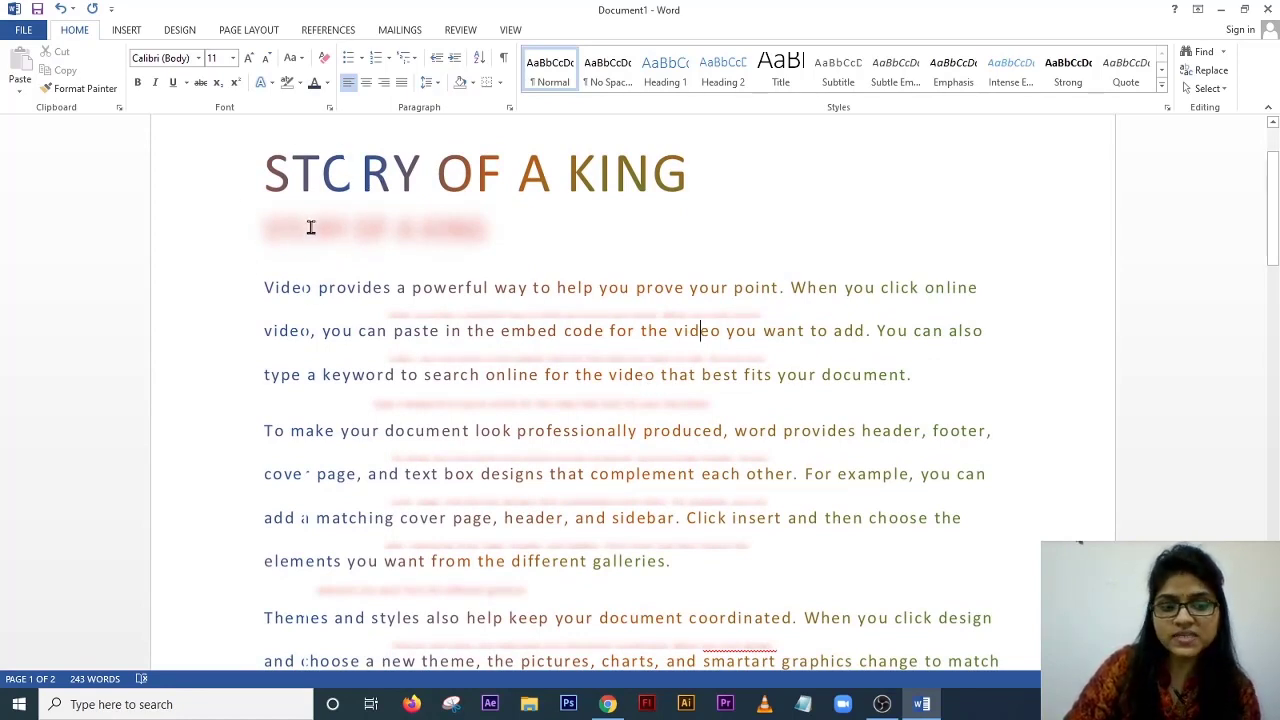
{"action": "left_click", "coordinate": [384, 236]}
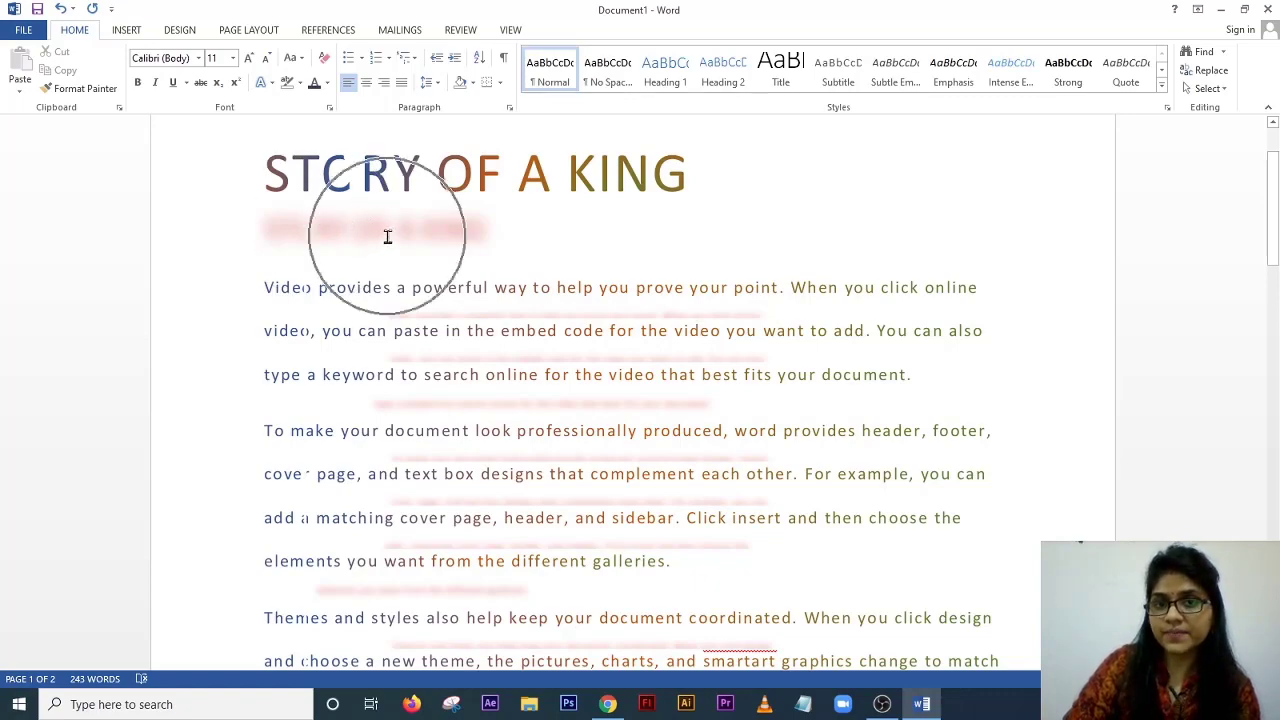